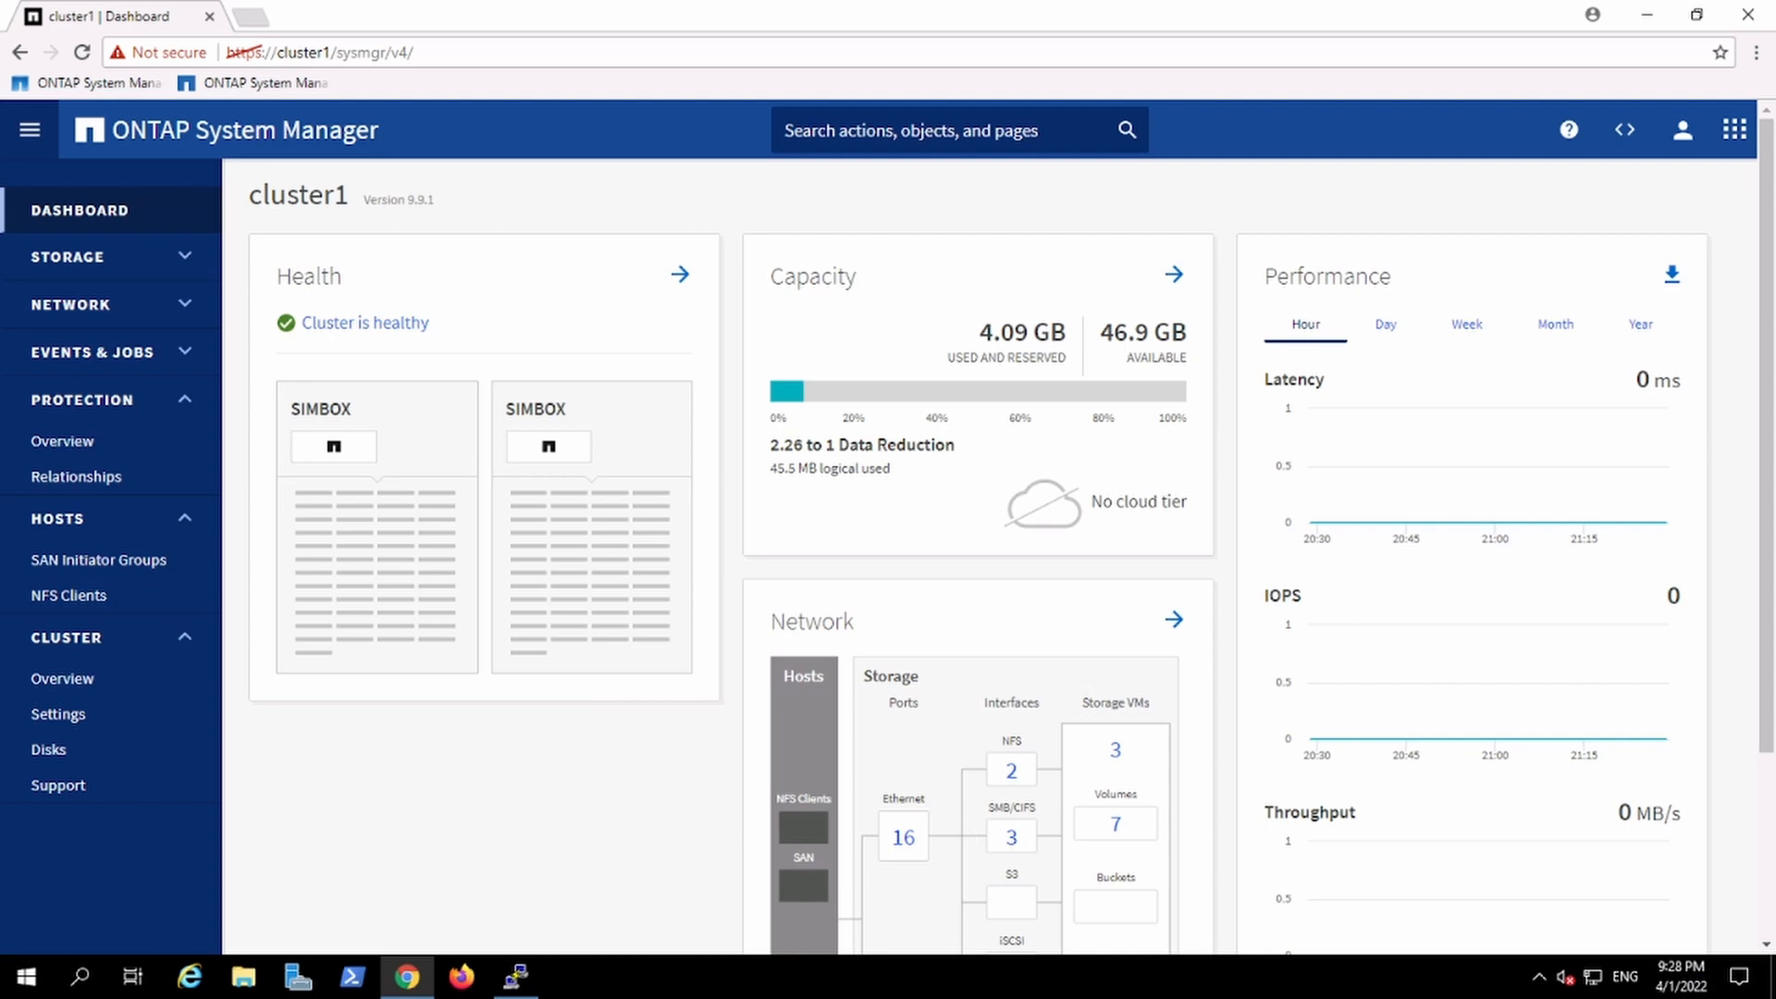
# Step: Browse the sidebar's navigation sections by expanding and collapsing them
pyautogui.moveTo(1768, 606); pyautogui.dragTo(1767, 456)
pyautogui.click(146, 271)
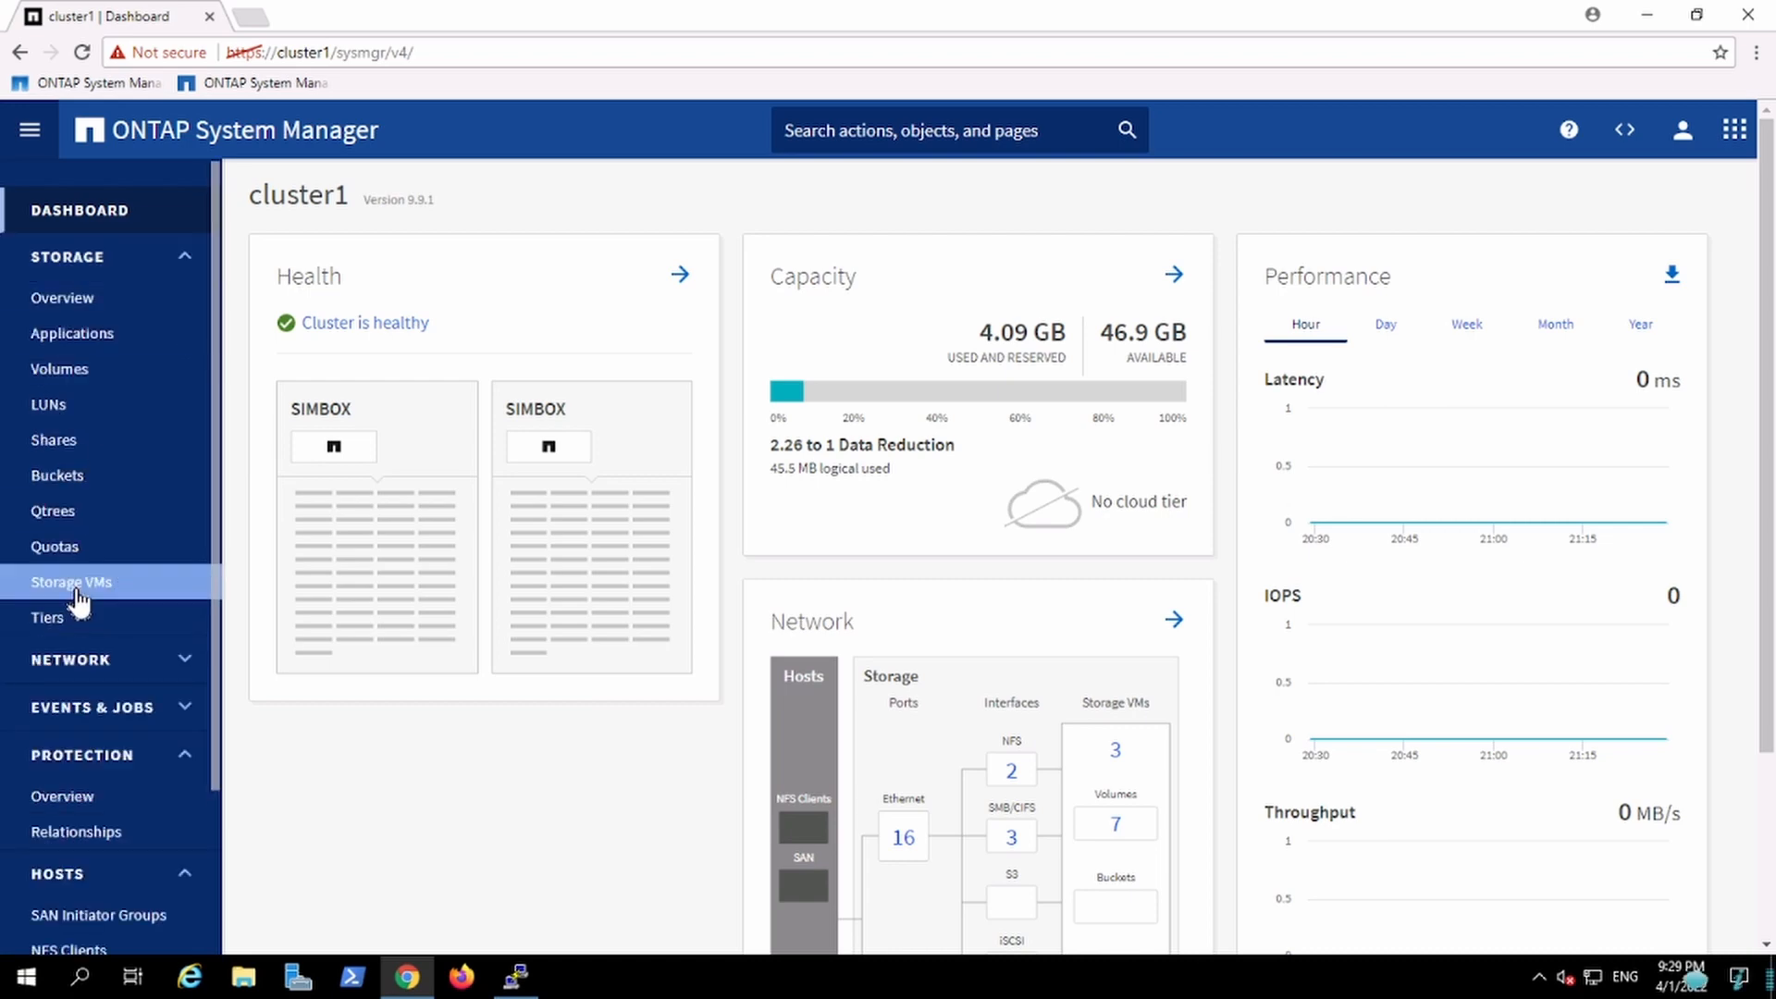
pyautogui.click(175, 282)
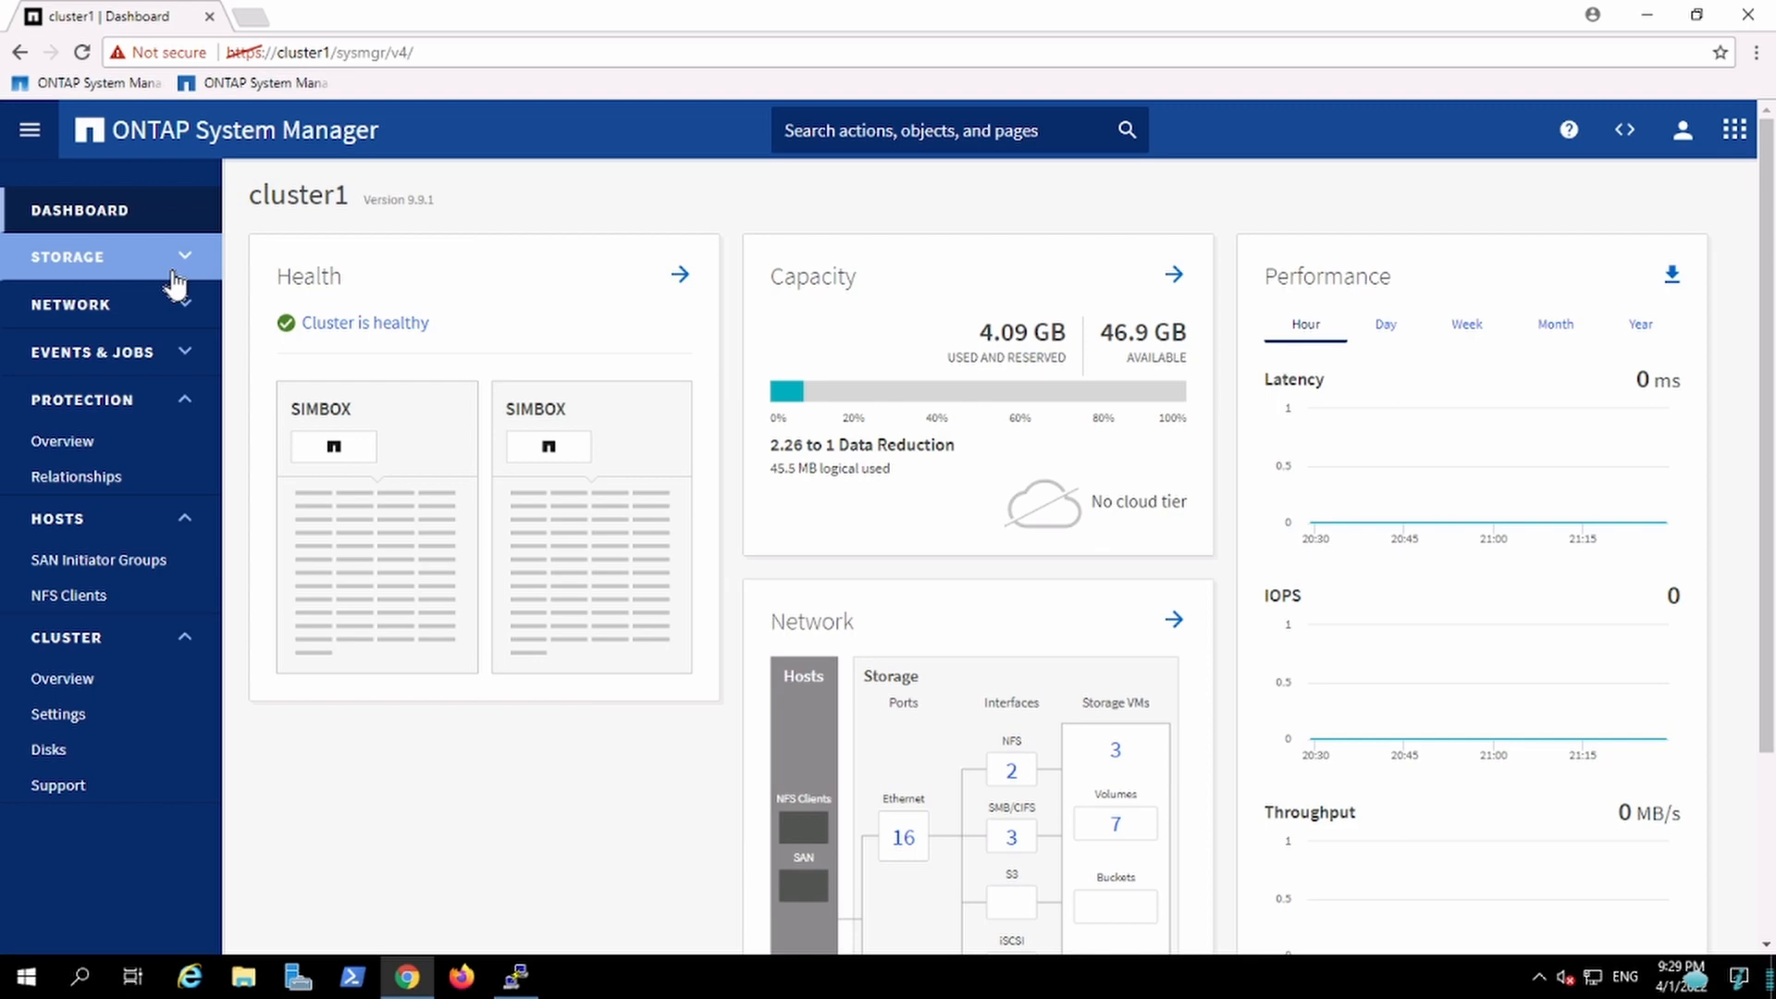
pyautogui.click(178, 411)
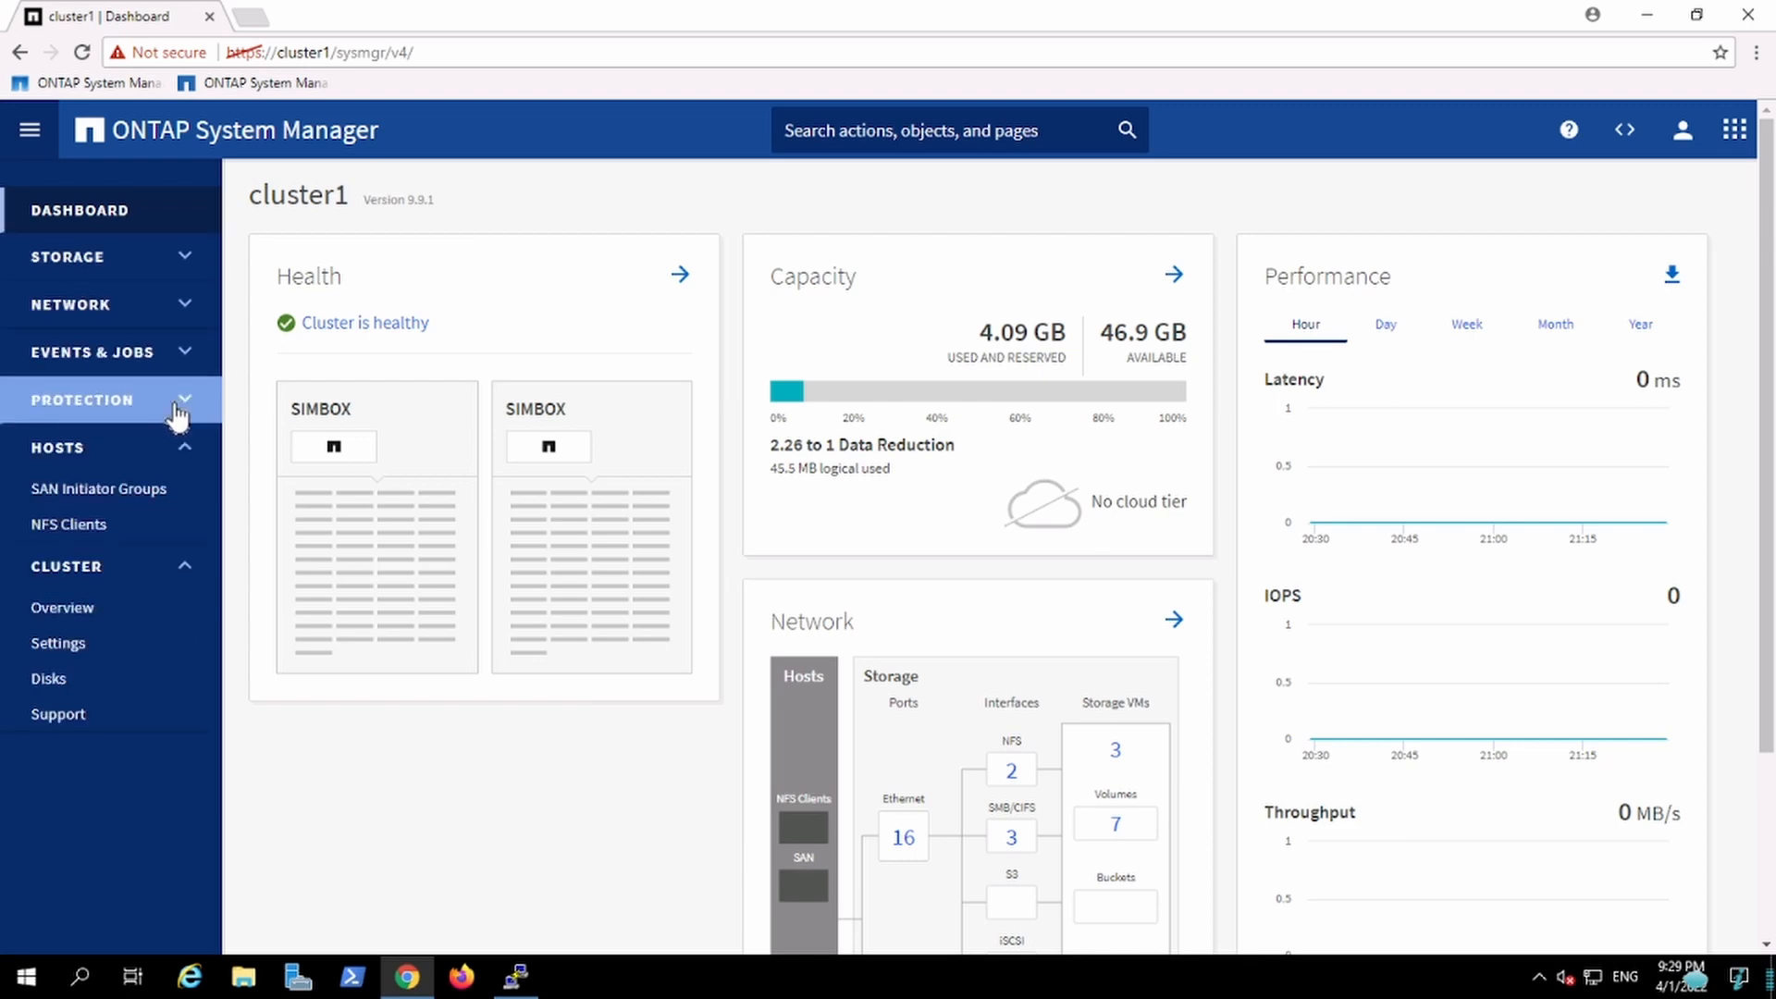
pyautogui.click(167, 455)
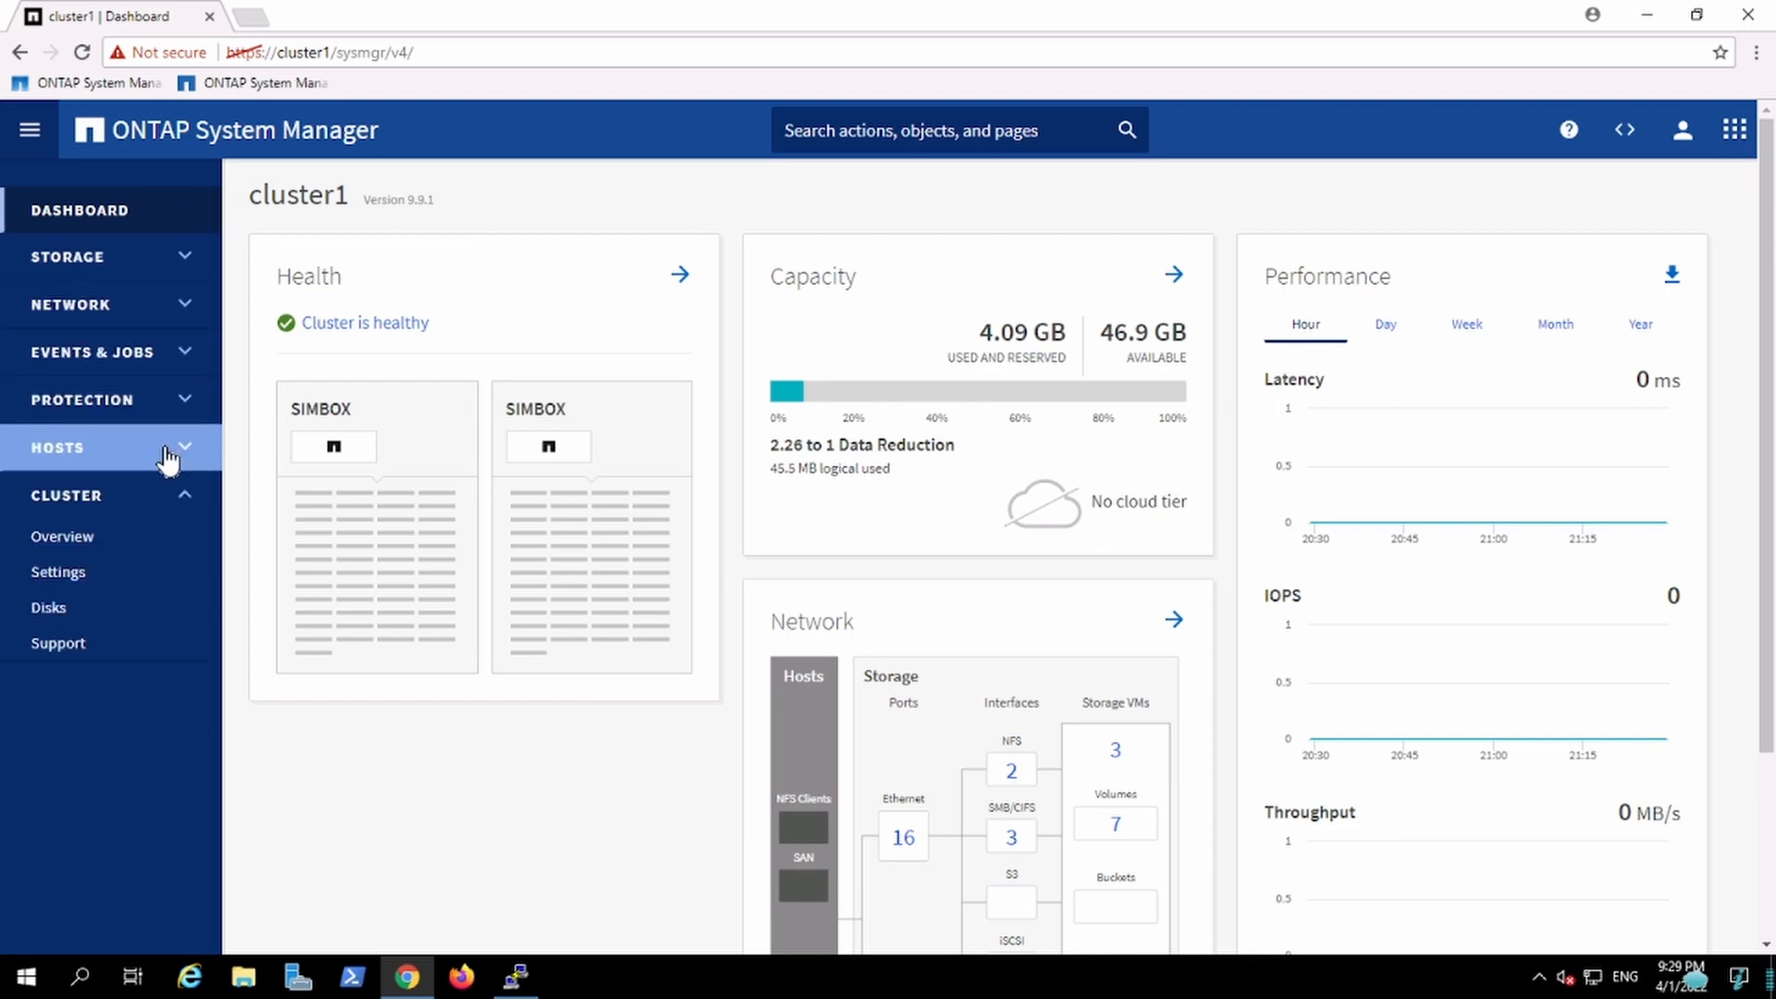
pyautogui.click(184, 499)
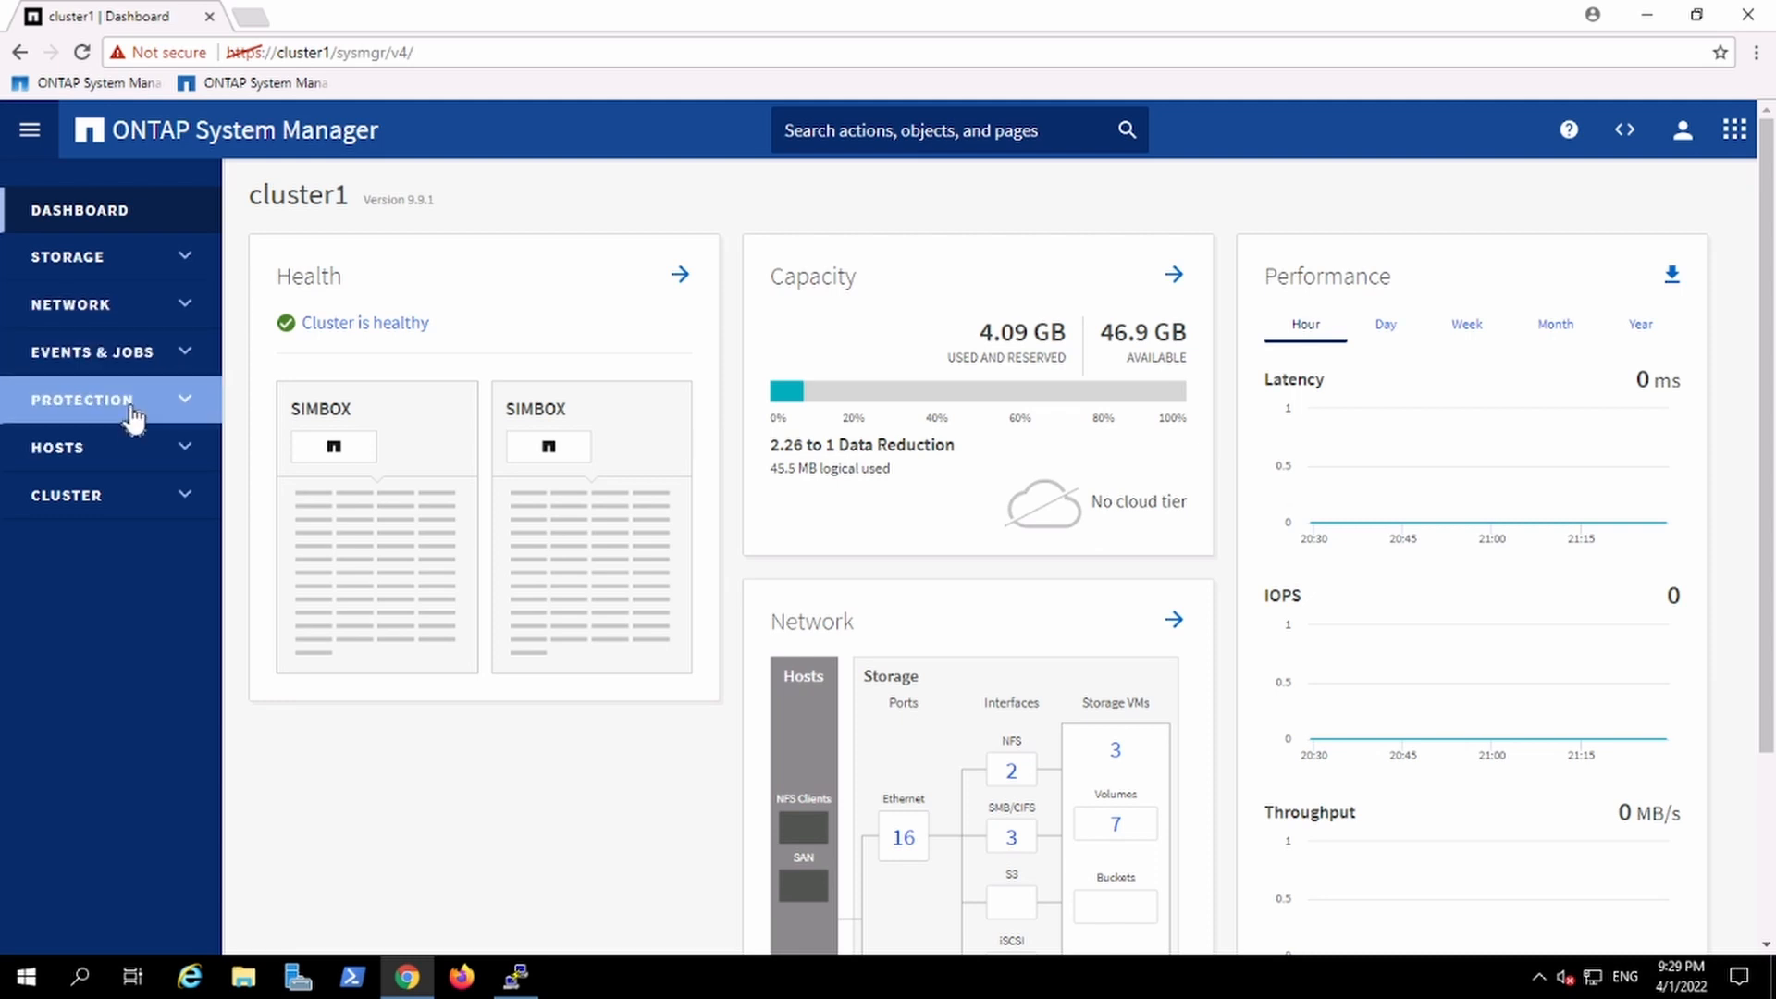
pyautogui.click(154, 509)
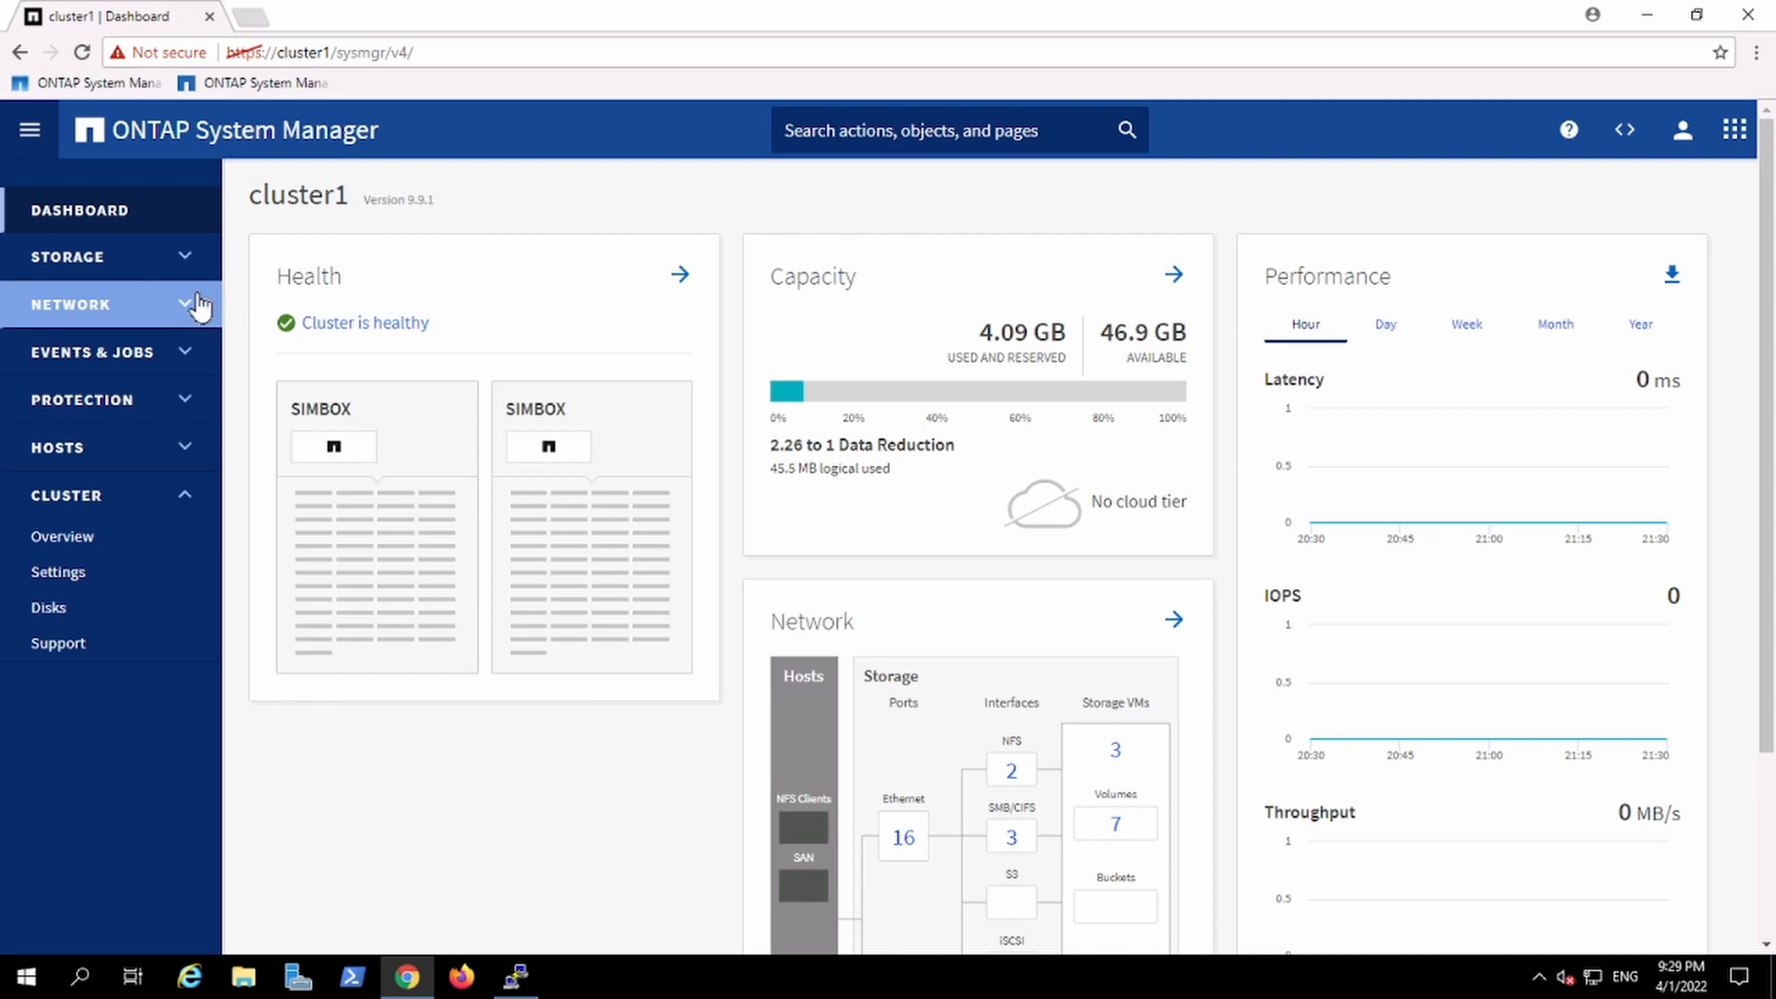
# Step: Examine the overview and settings of storage VM c1_svm2
pyautogui.click(166, 276)
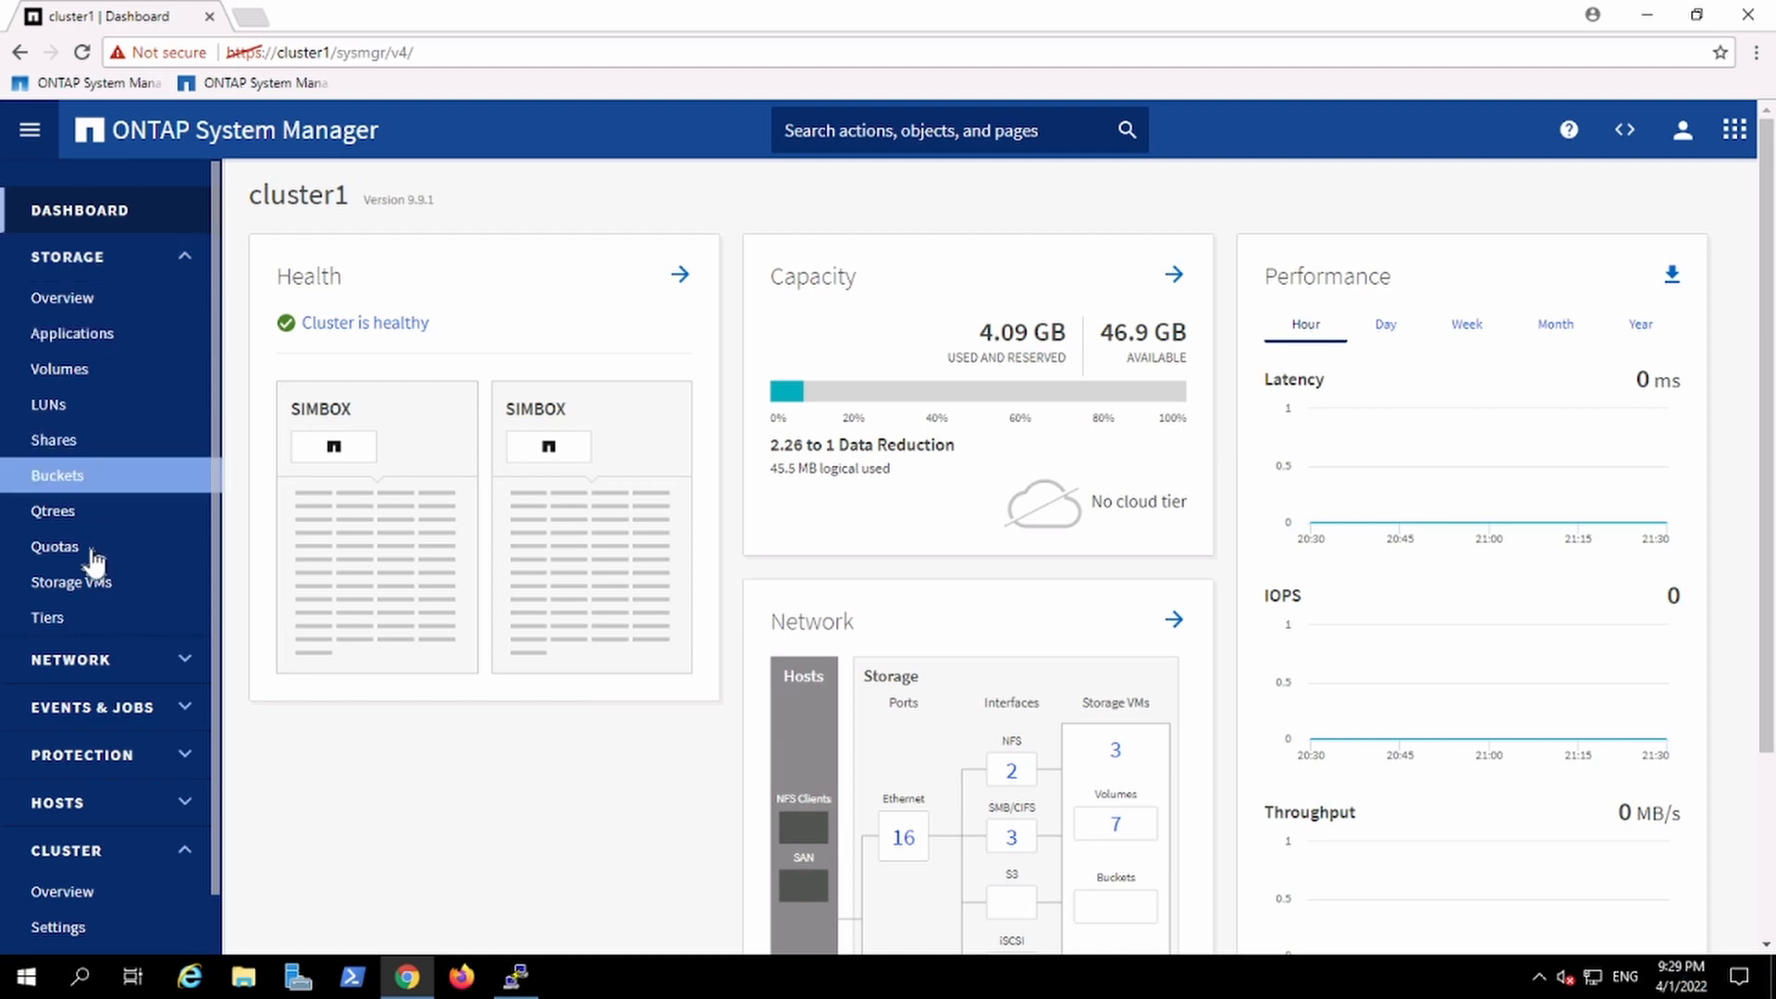
pyautogui.click(84, 592)
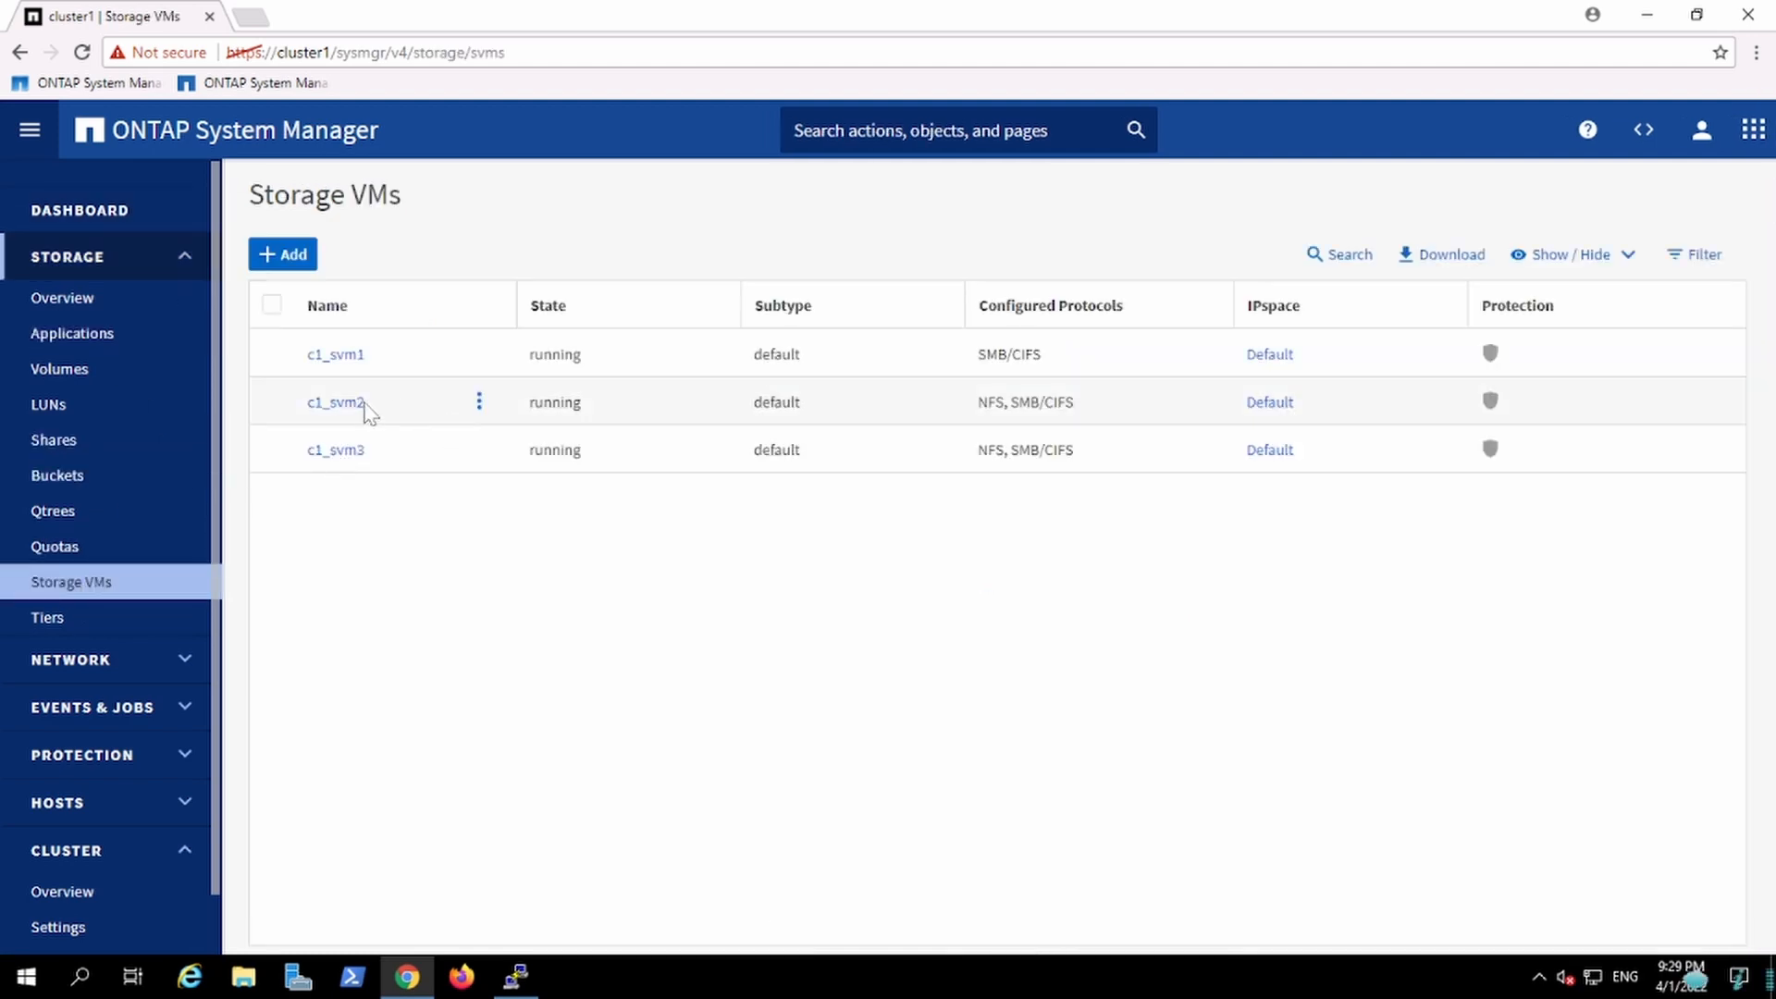
pyautogui.click(347, 405)
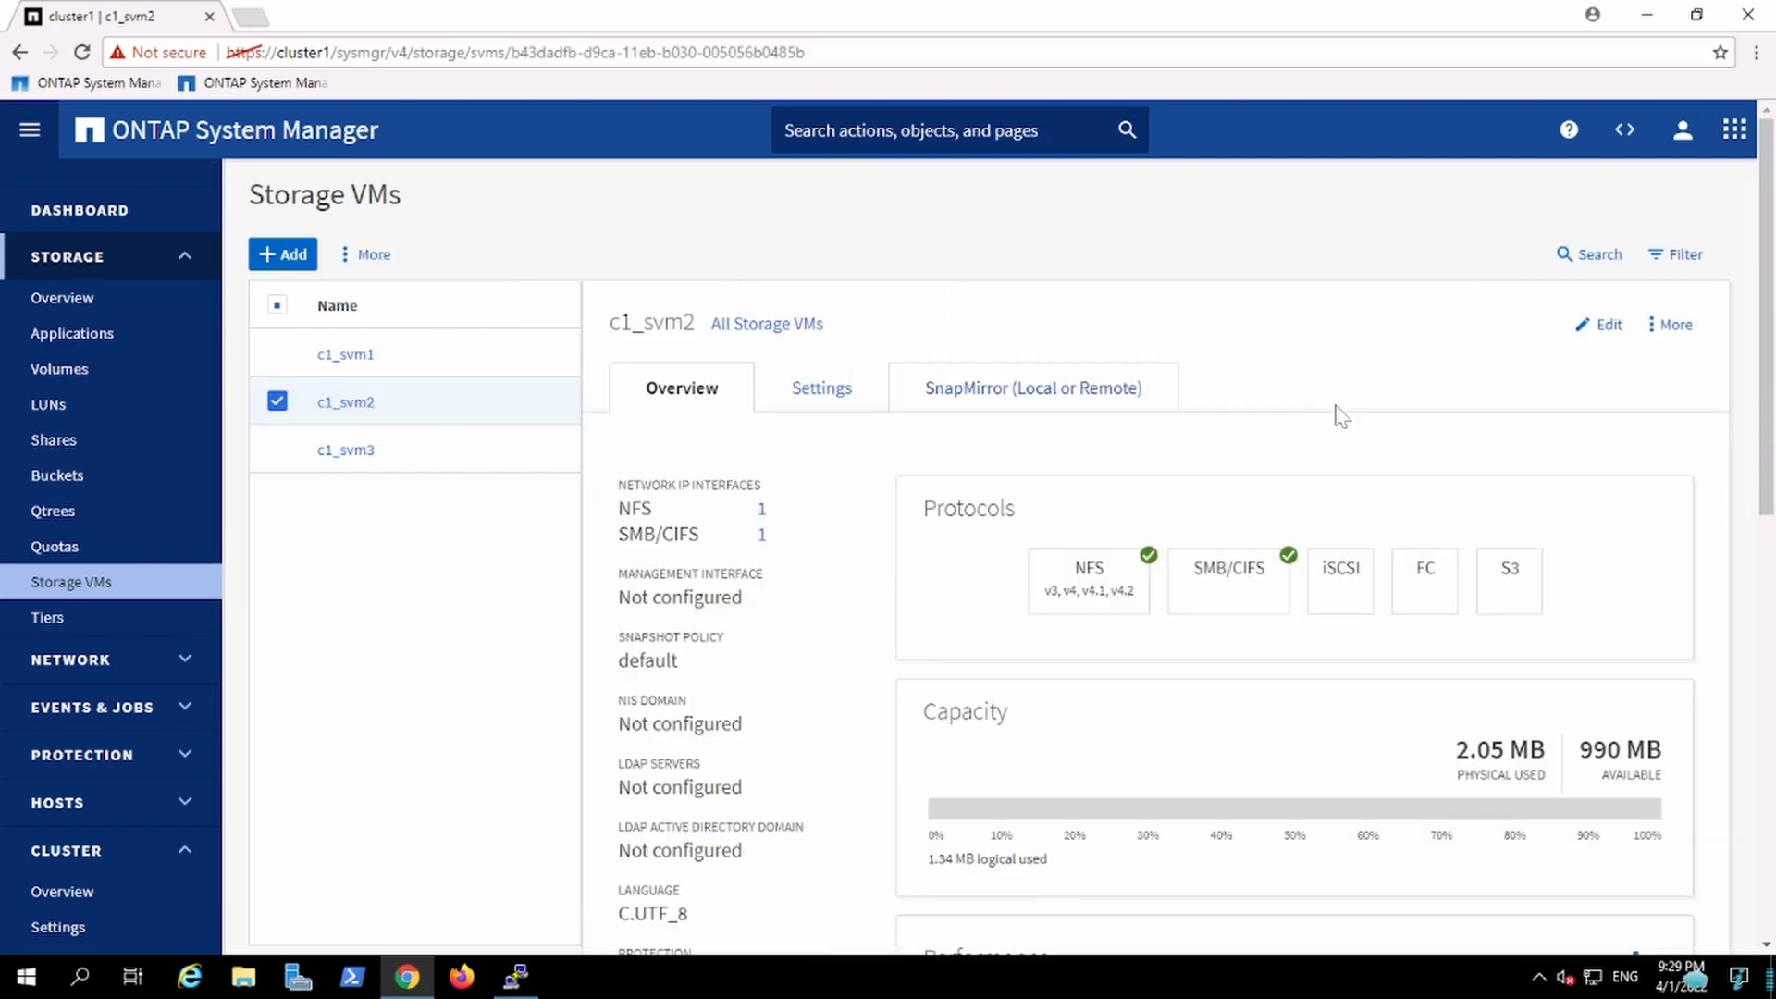
pyautogui.click(1773, 548)
pyautogui.moveTo(1773, 548); pyautogui.dragTo(1773, 185)
pyautogui.click(801, 393)
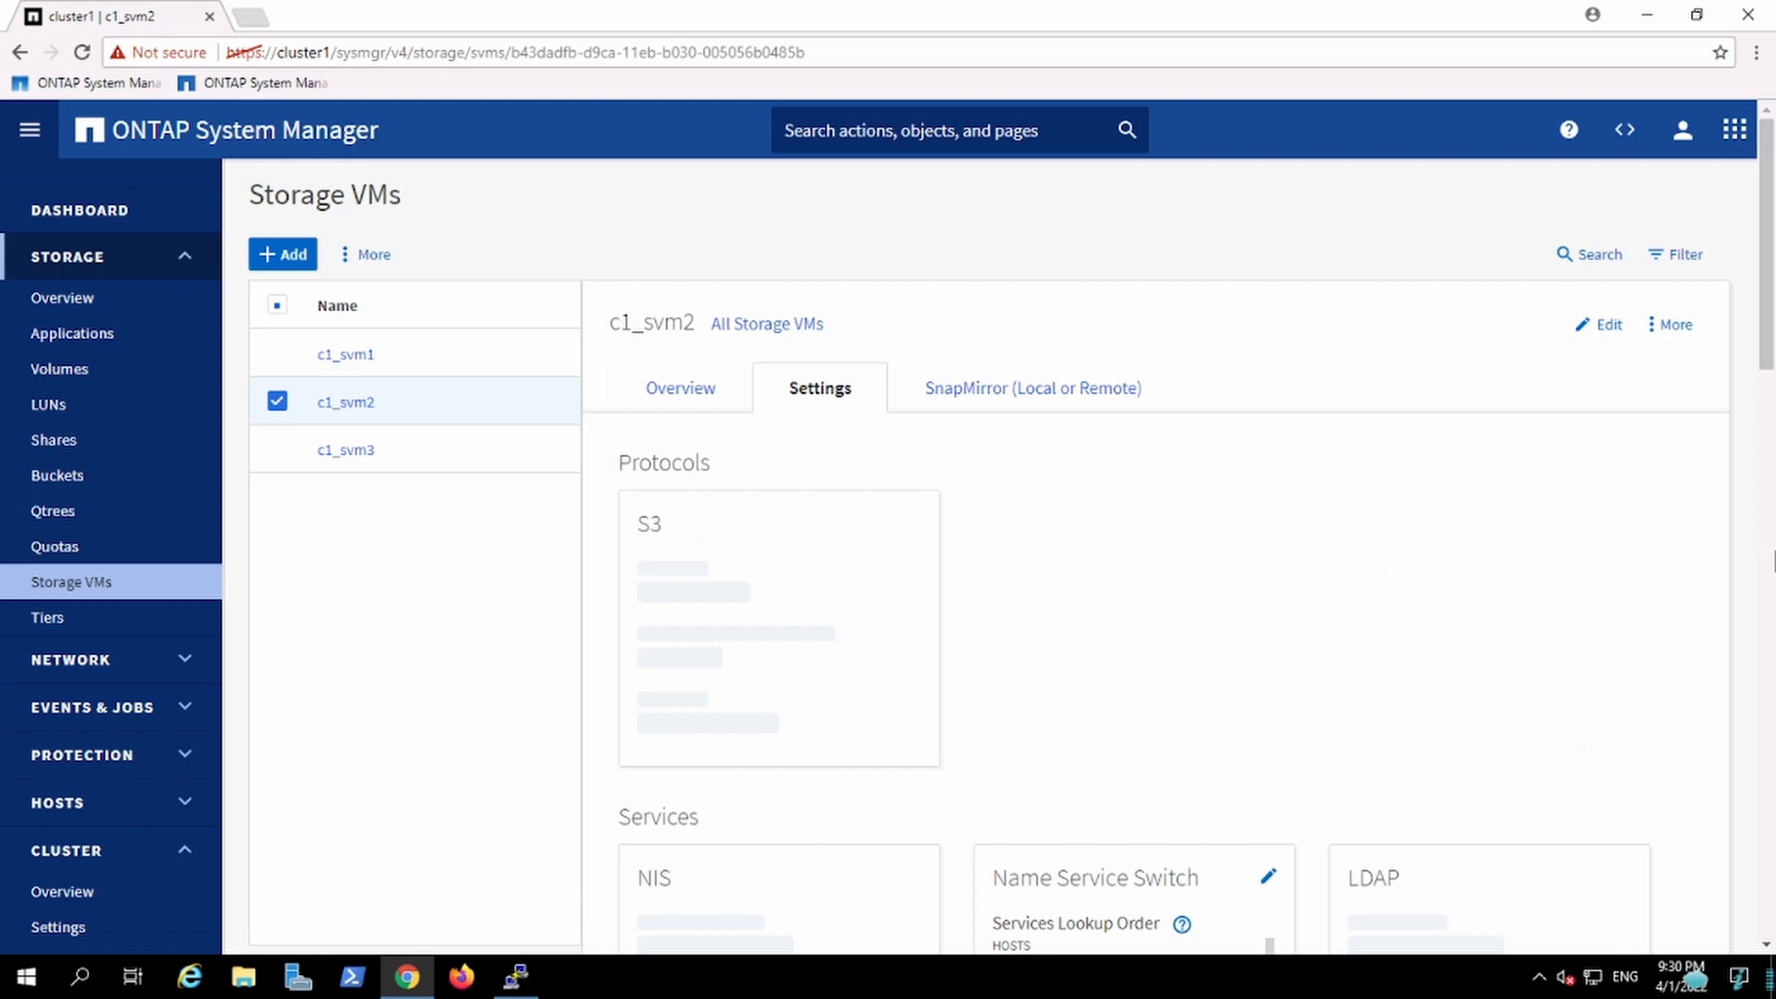
pyautogui.click(1773, 559)
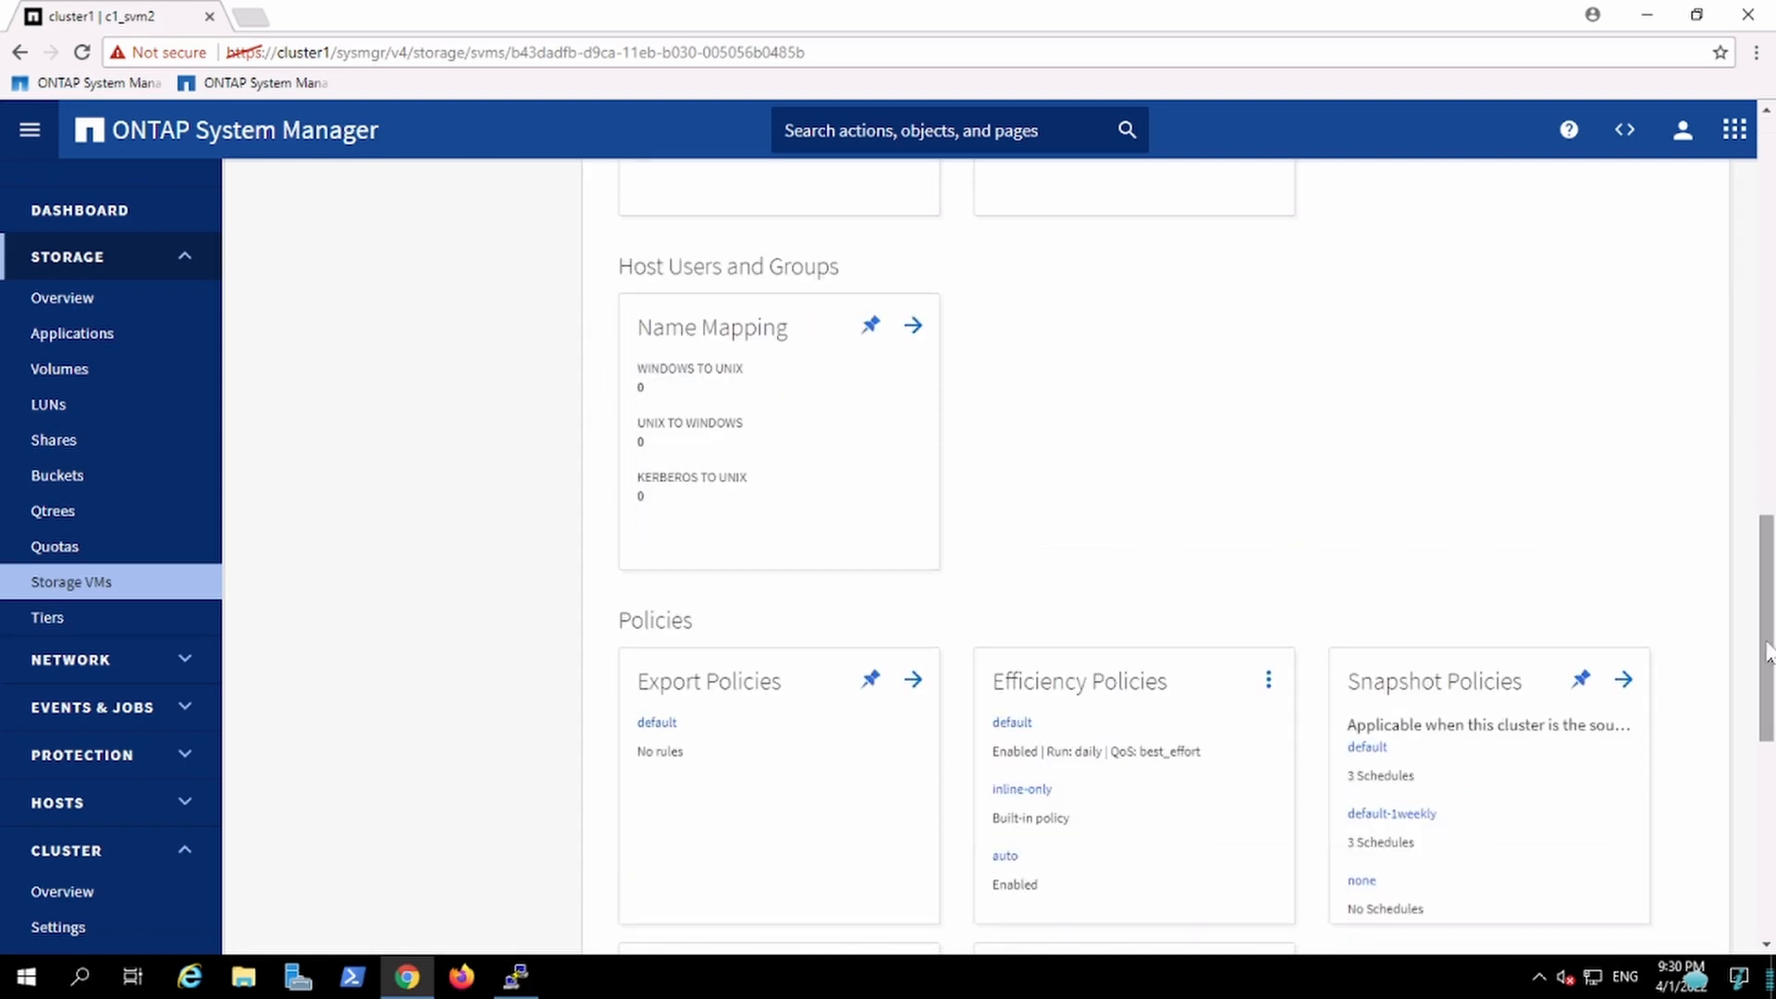
# Step: Review the cluster overview and cluster settings pages
pyautogui.click(89, 268)
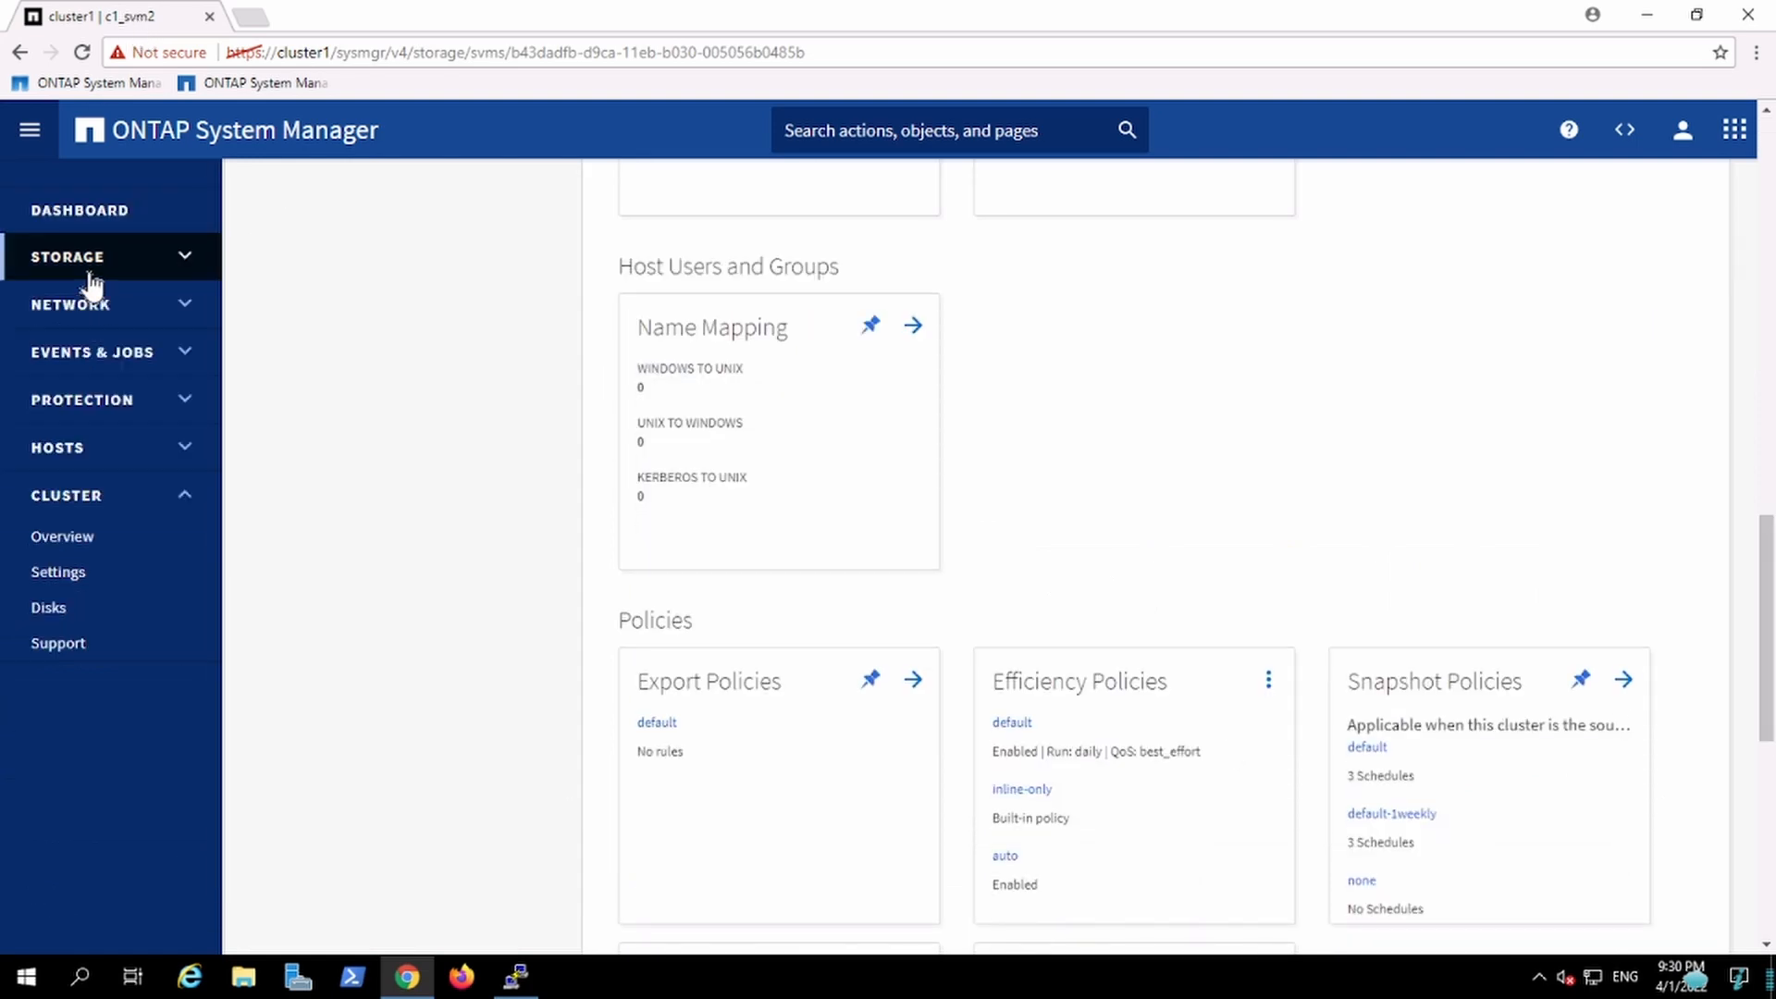
pyautogui.click(48, 546)
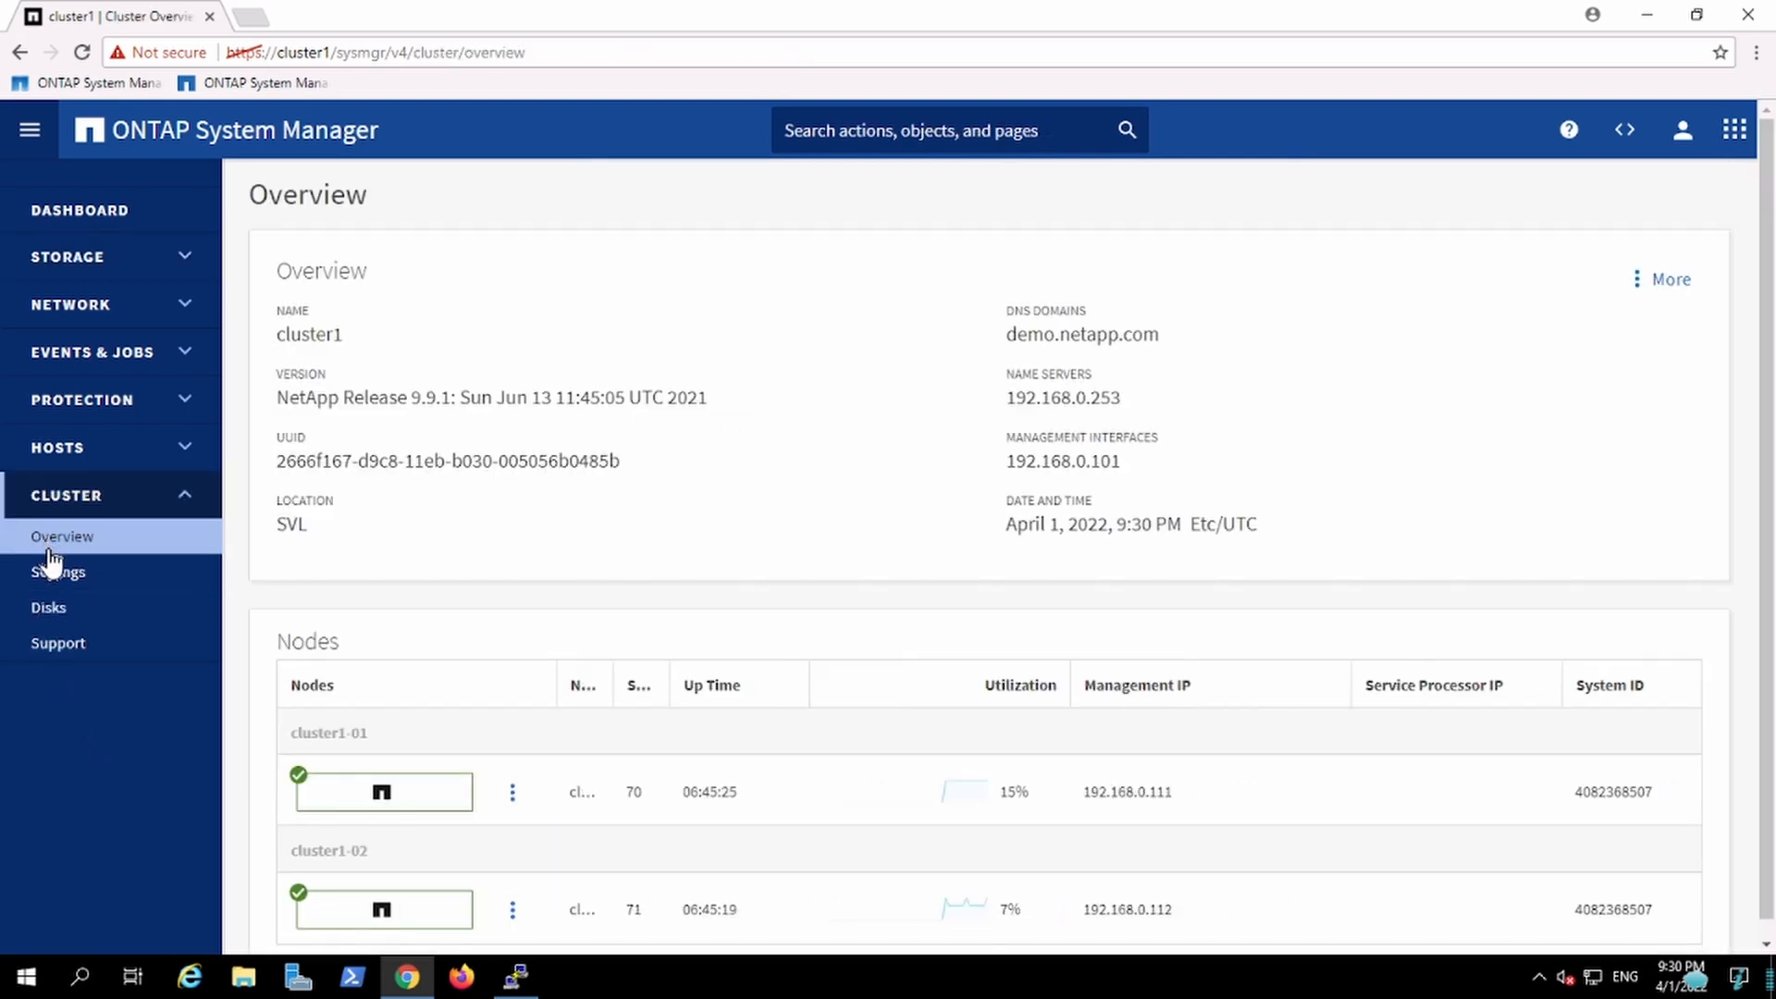
pyautogui.click(56, 579)
pyautogui.moveTo(56, 577); pyautogui.dragTo(1140, 717)
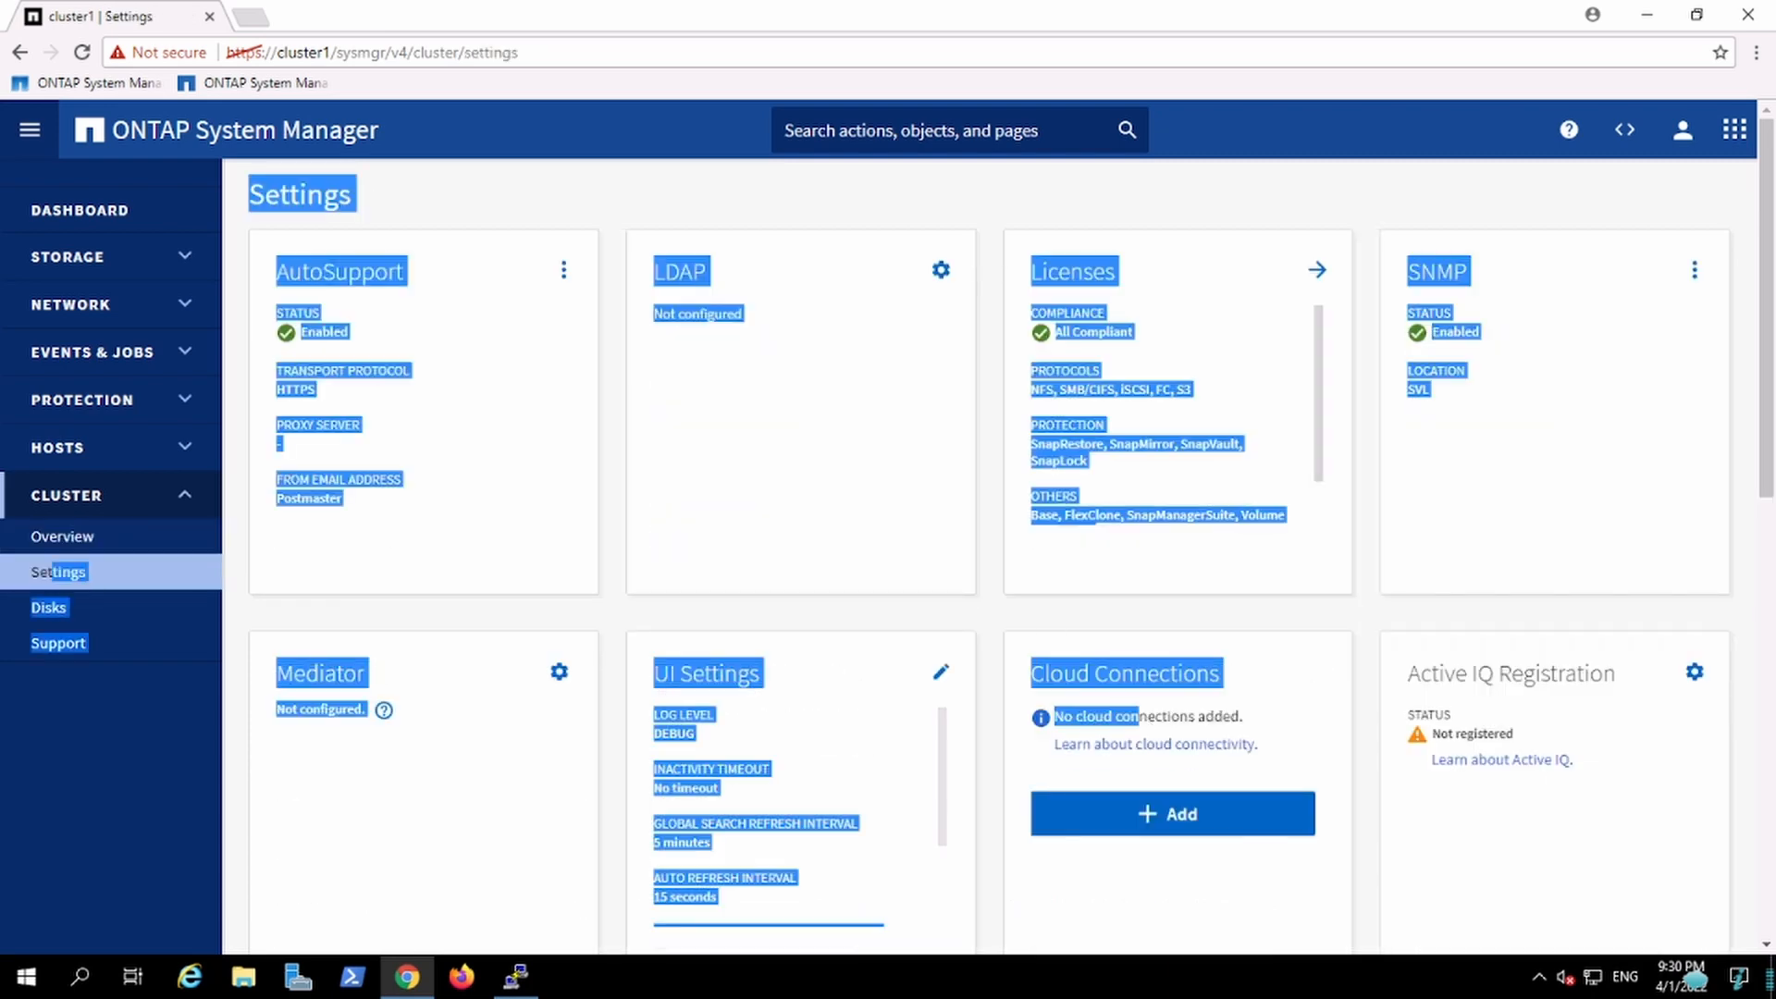
pyautogui.click(1744, 667)
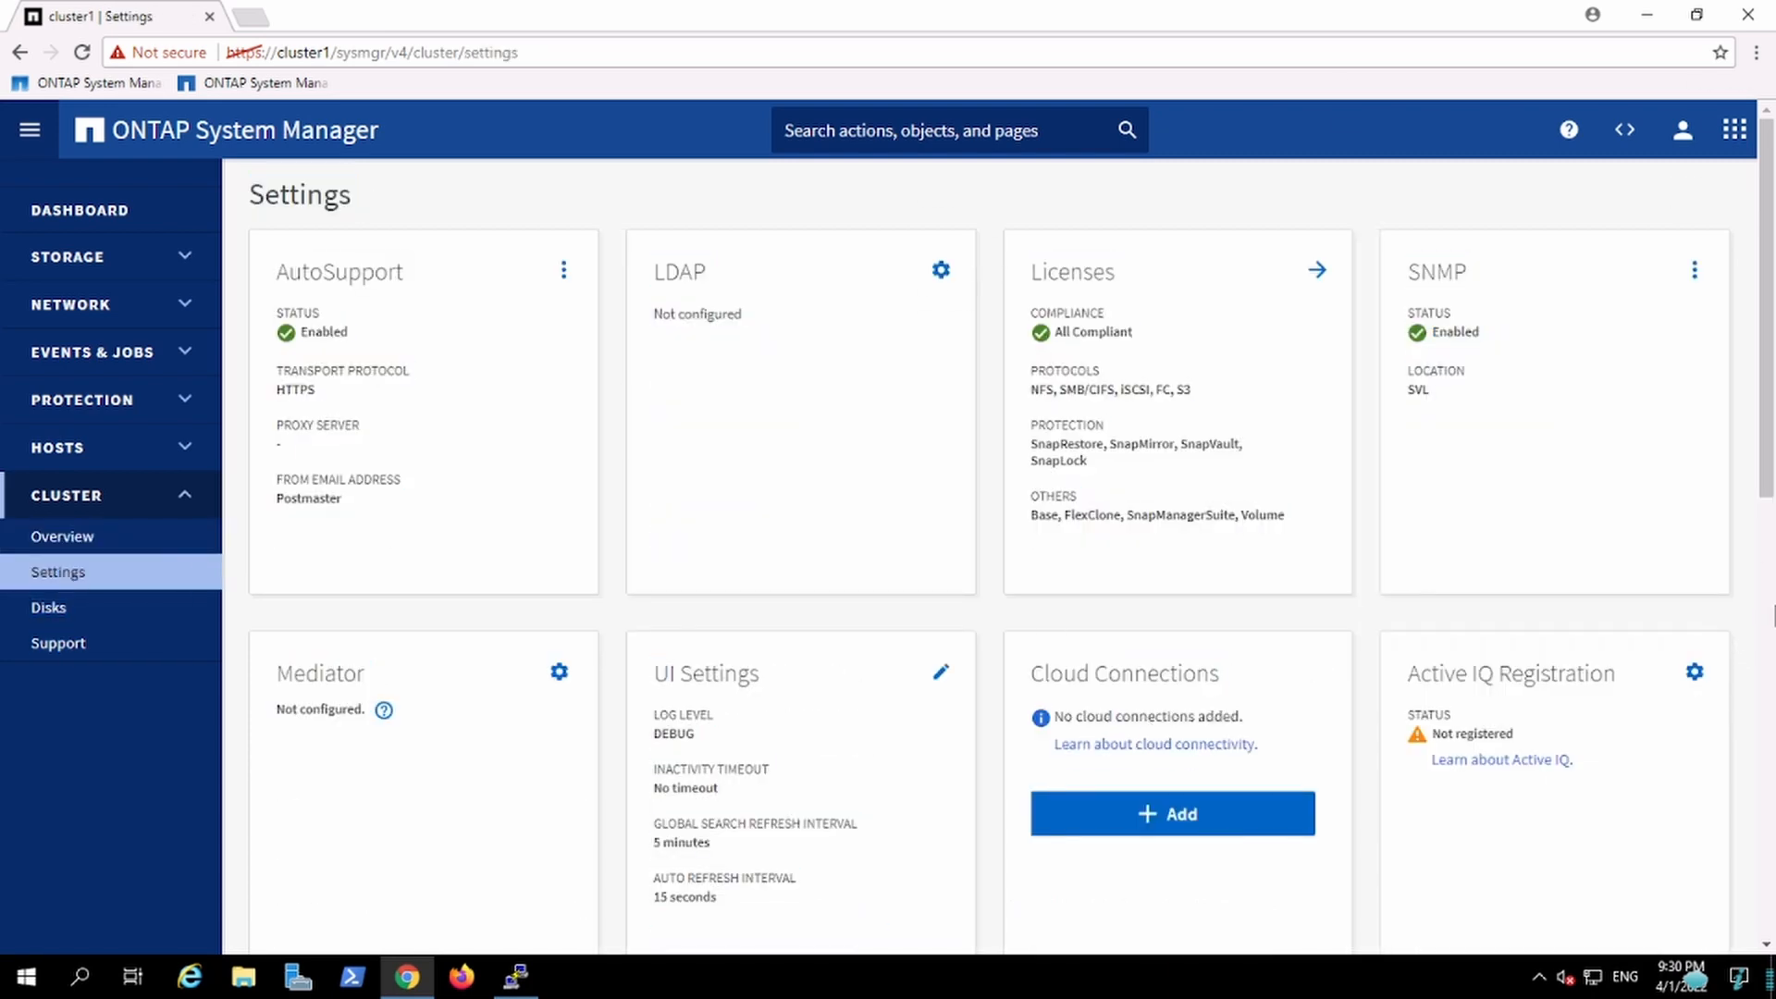
pyautogui.scroll(-8, 1773, 615)
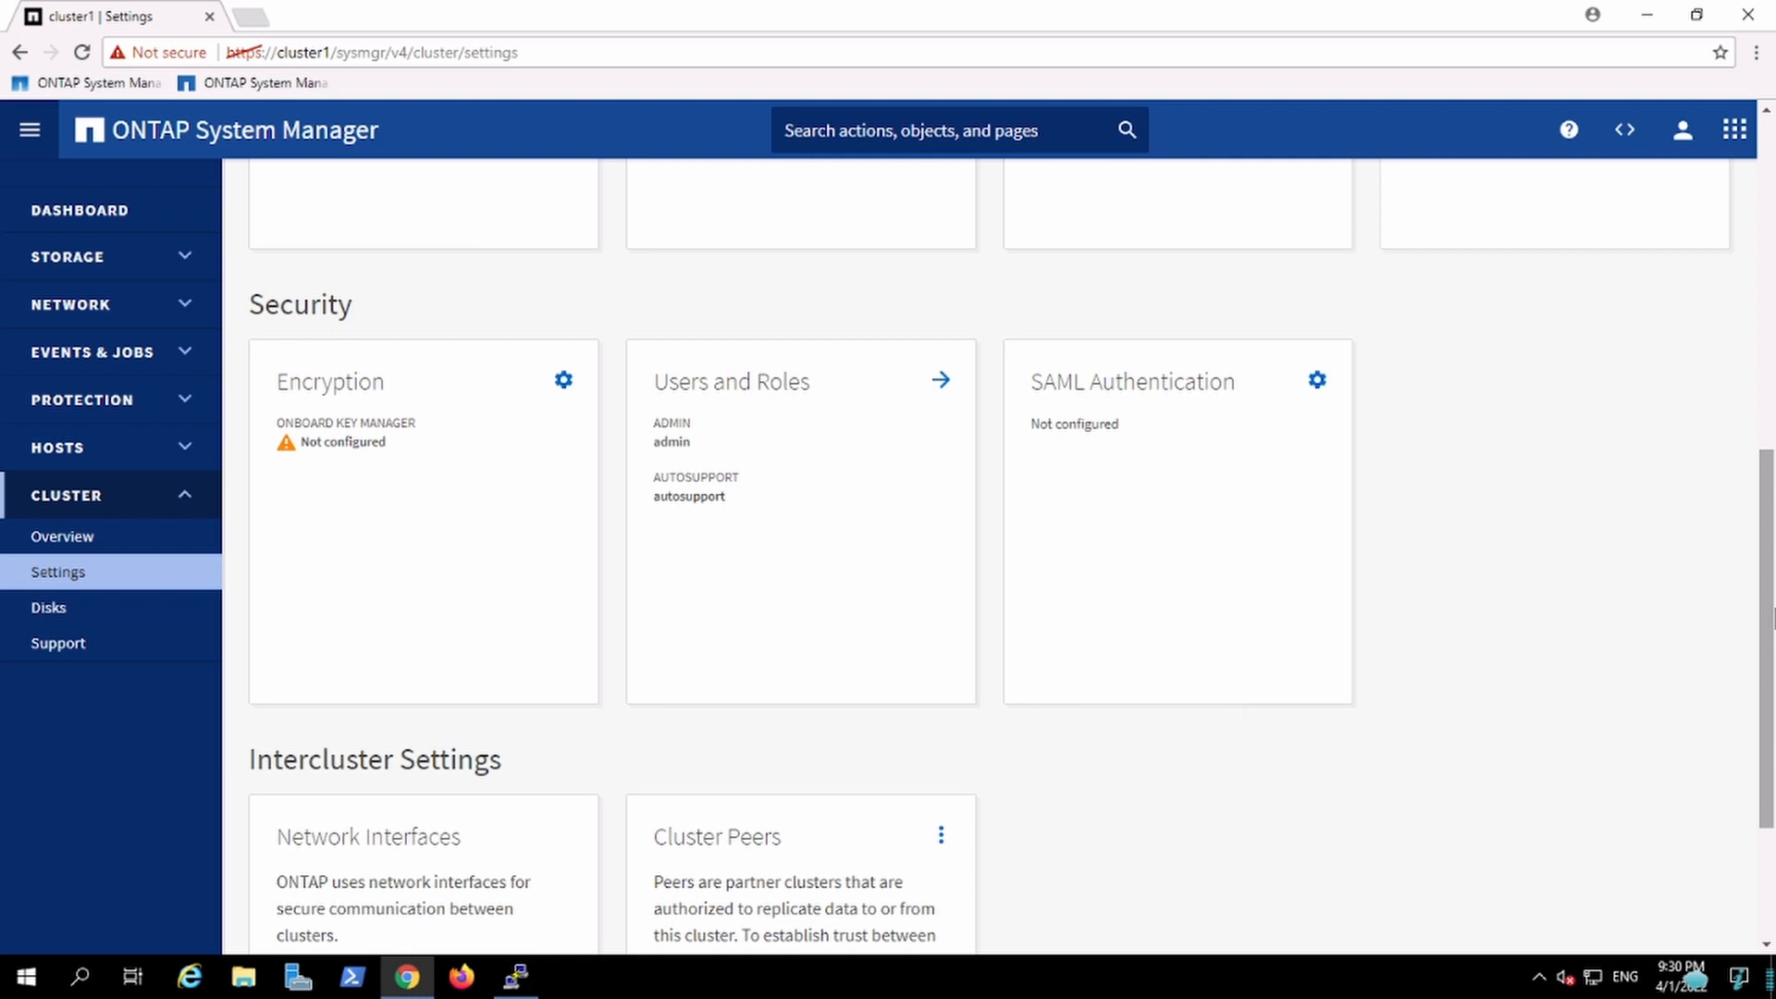
# Step: Start adding a user in Users and Roles with user name Intern and role readonly
pyautogui.click(938, 381)
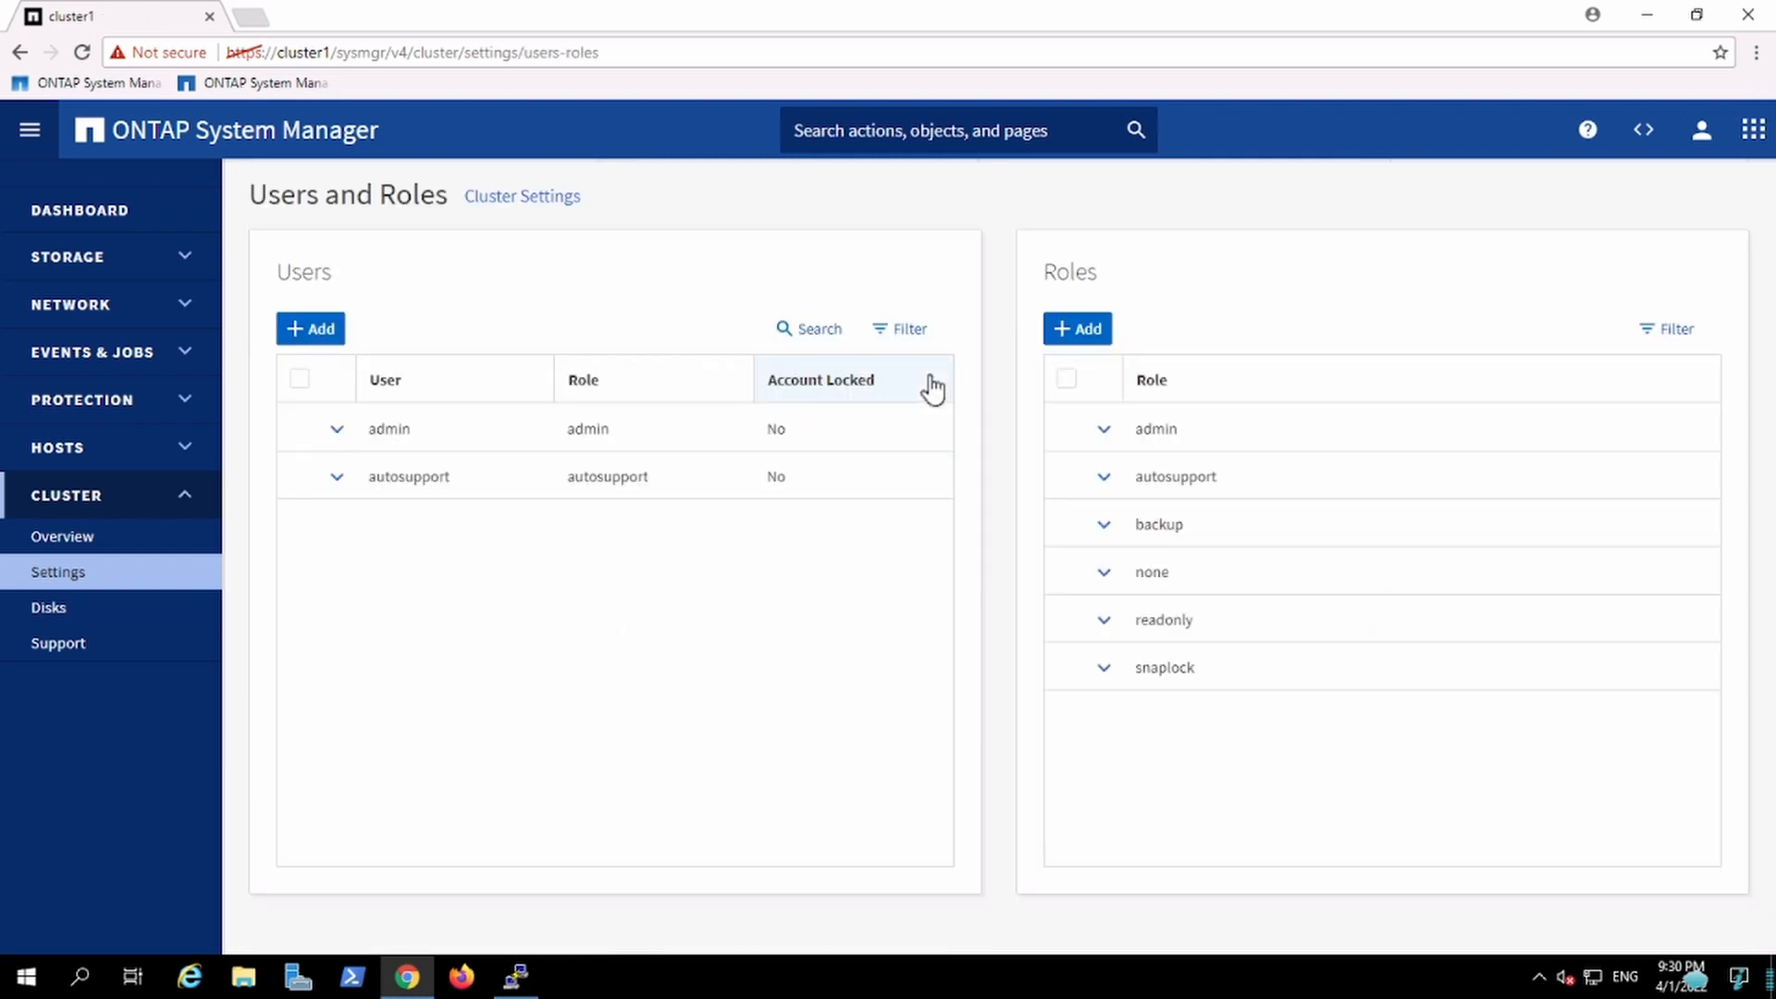
pyautogui.click(322, 335)
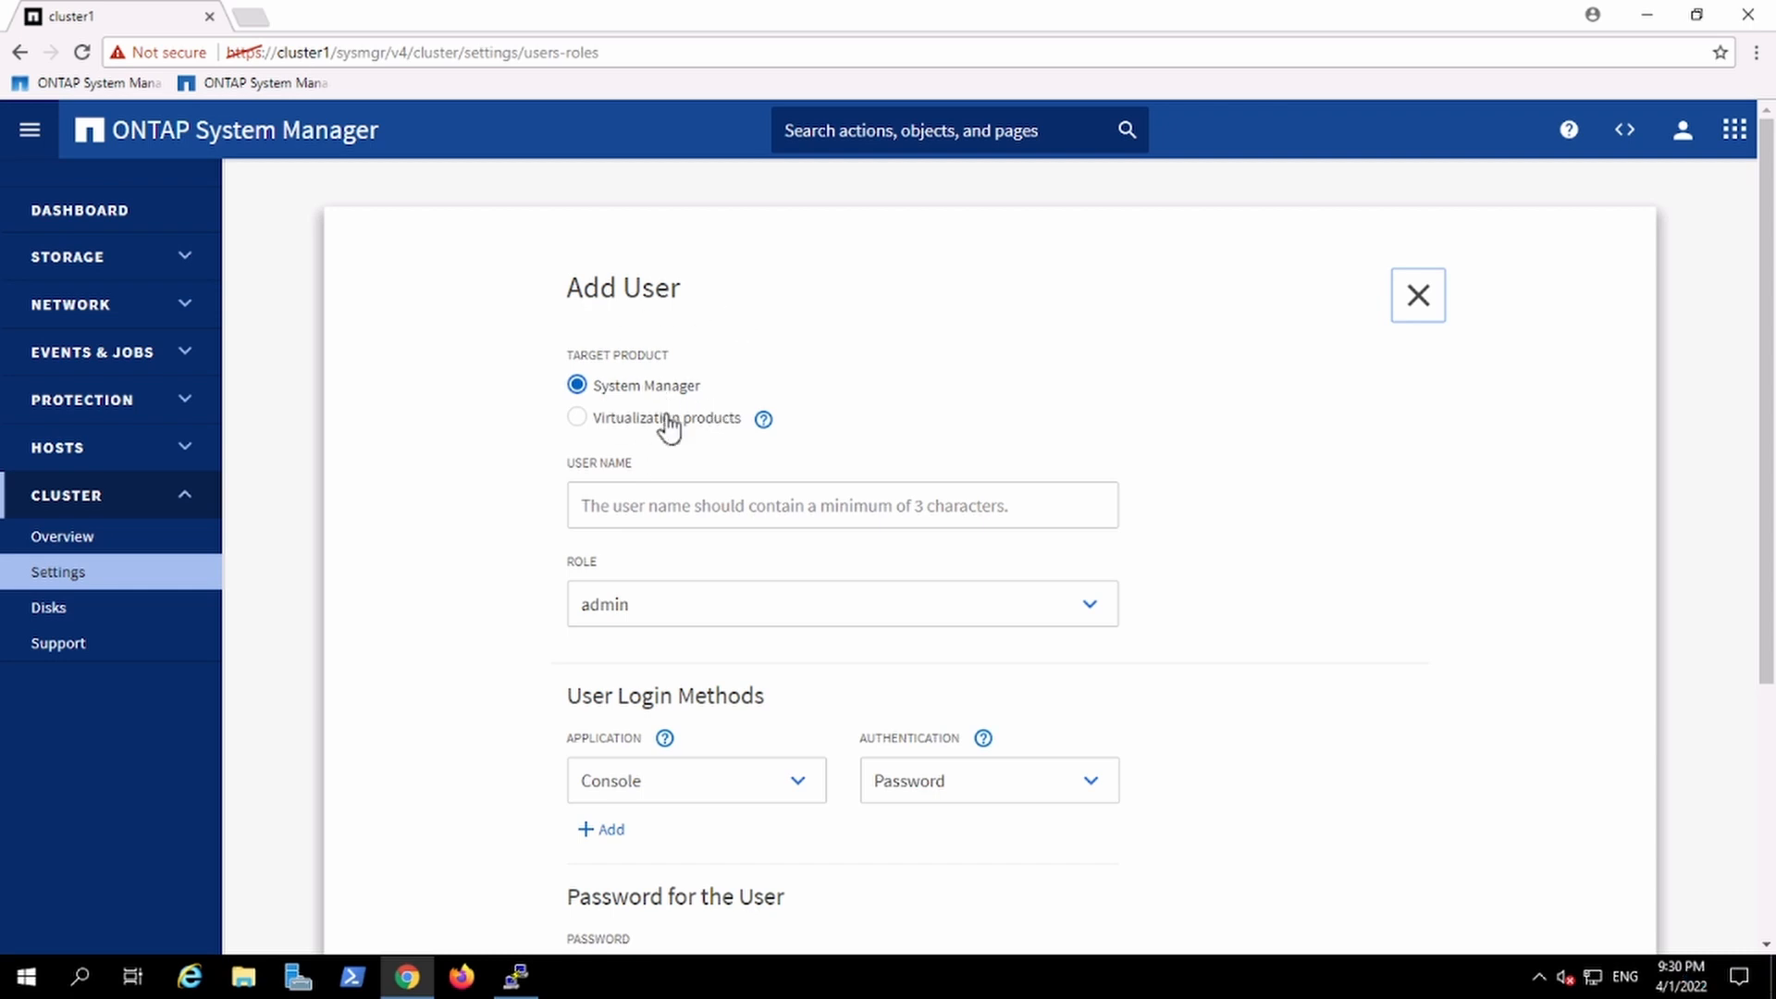
pyautogui.click(635, 526)
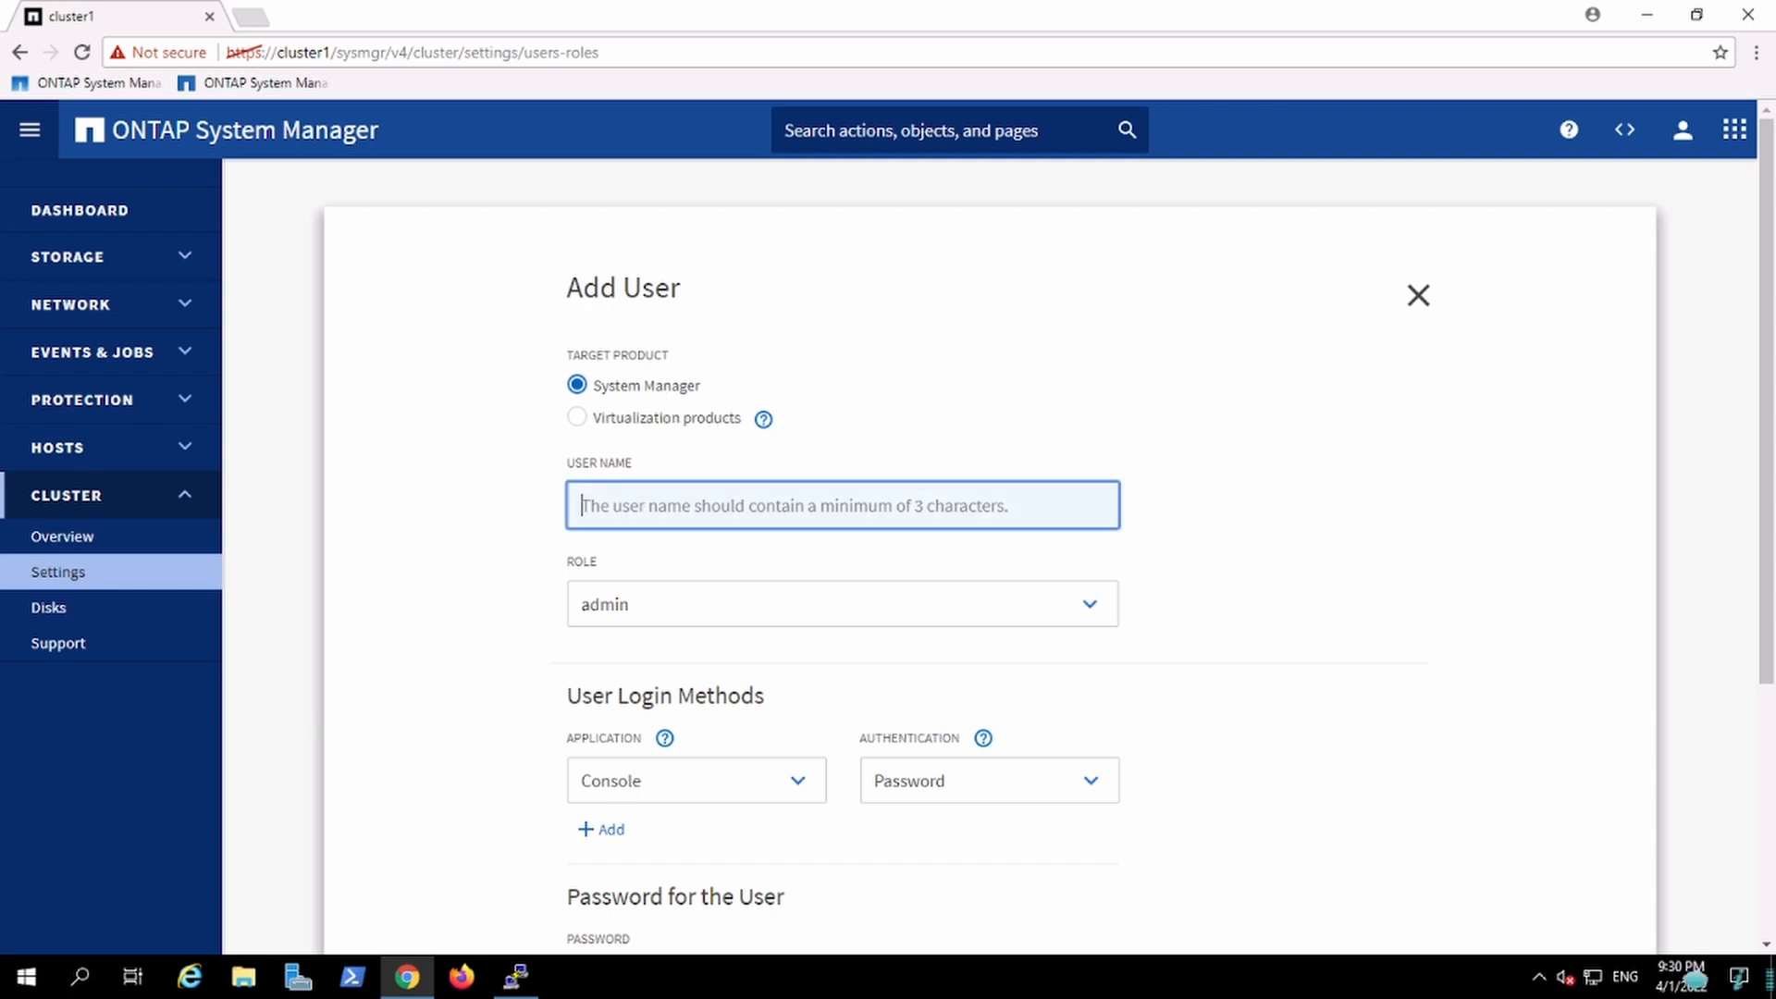
pyautogui.write('In')
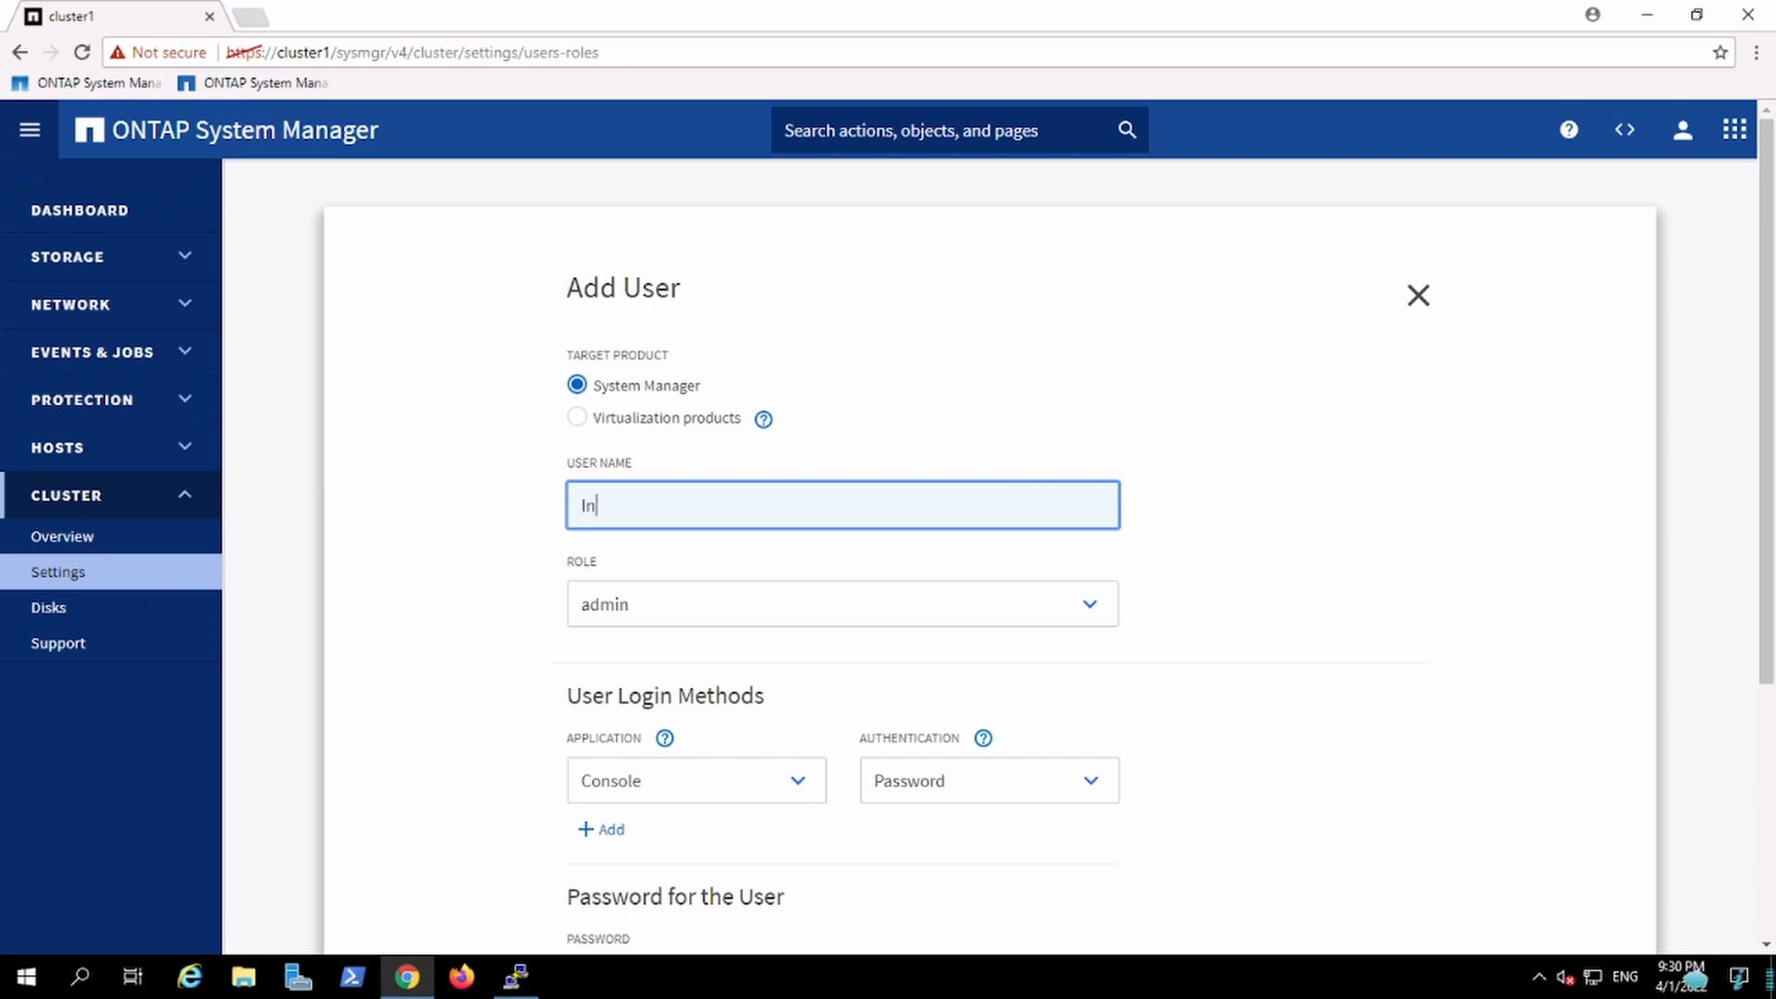
pyautogui.write('tern')
pyautogui.click(1019, 615)
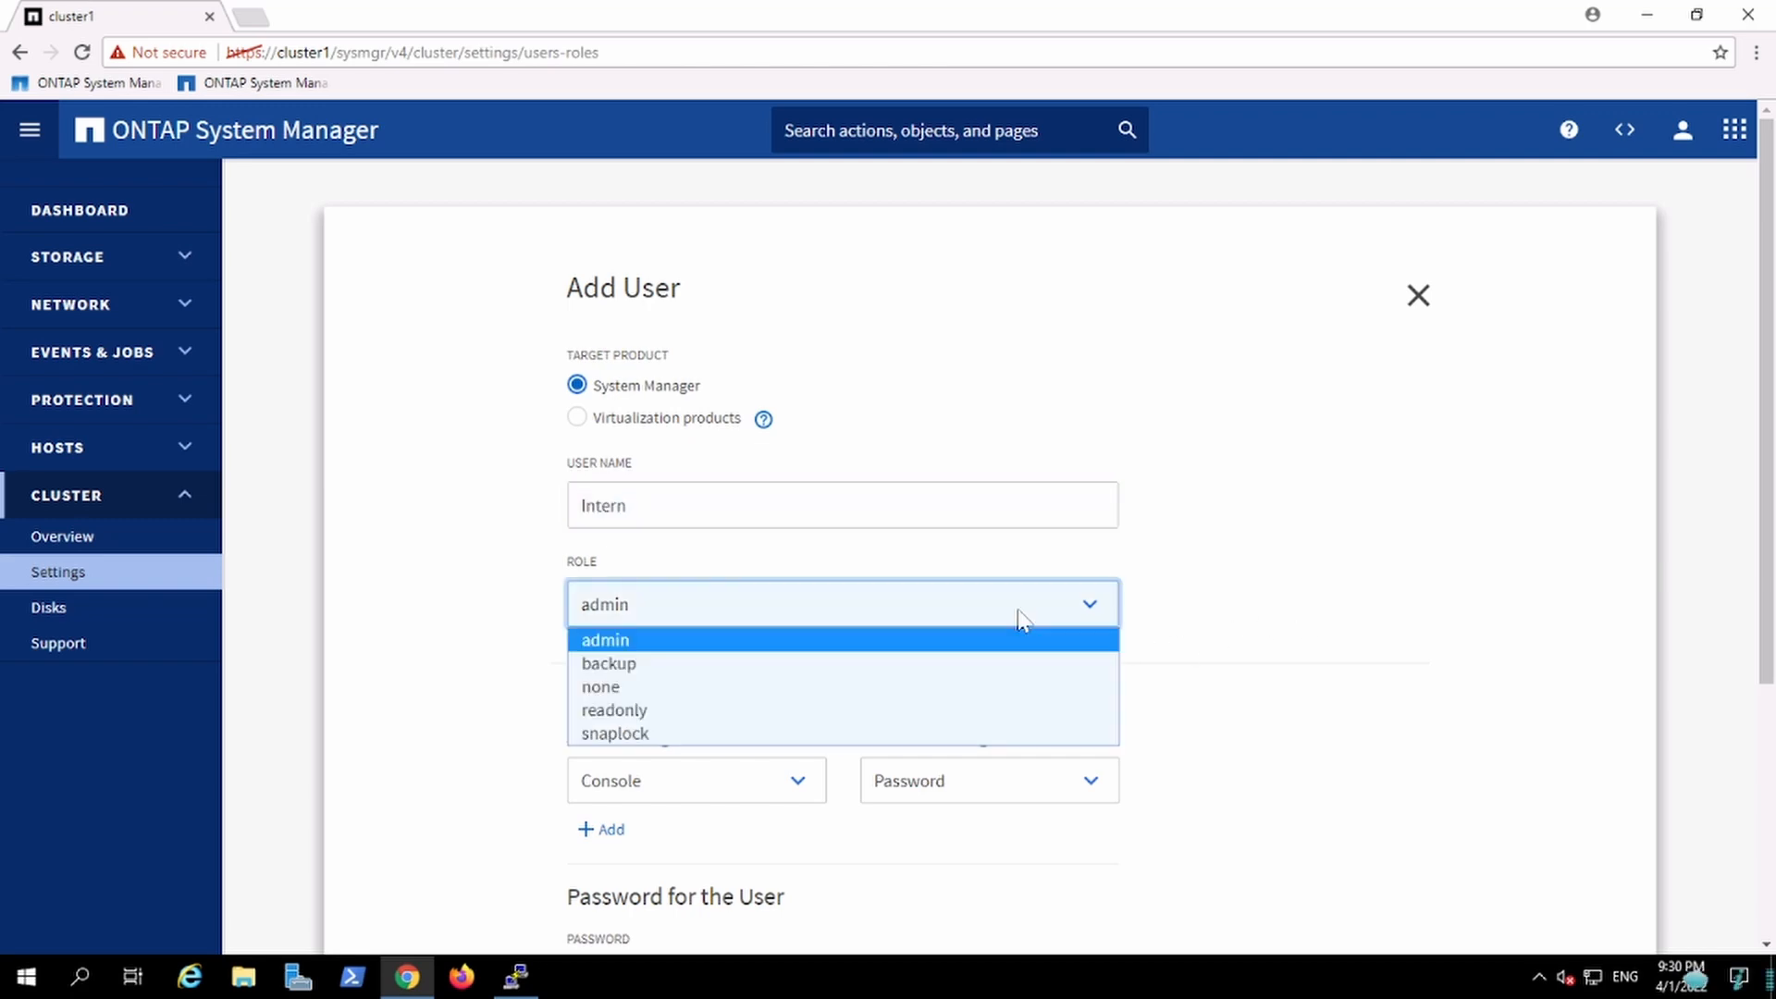
pyautogui.click(698, 728)
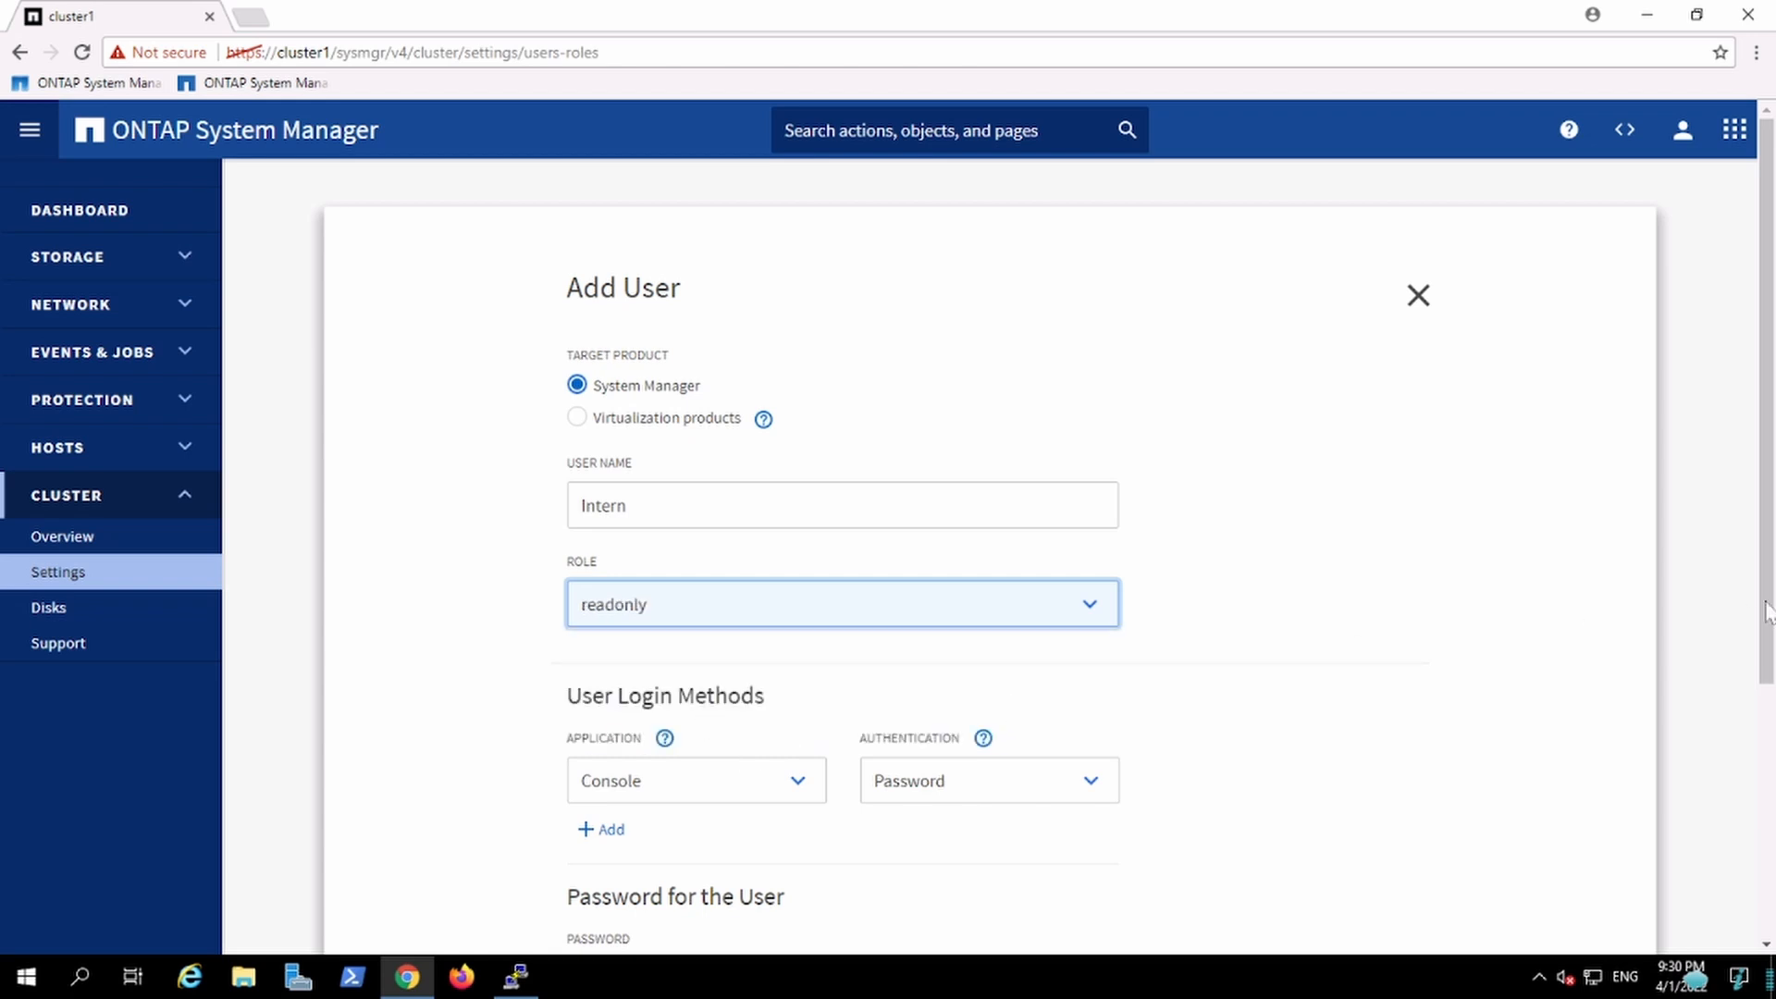
# Step: Enter the new user's password
pyautogui.moveTo(1755, 603); pyautogui.dragTo(1771, 742)
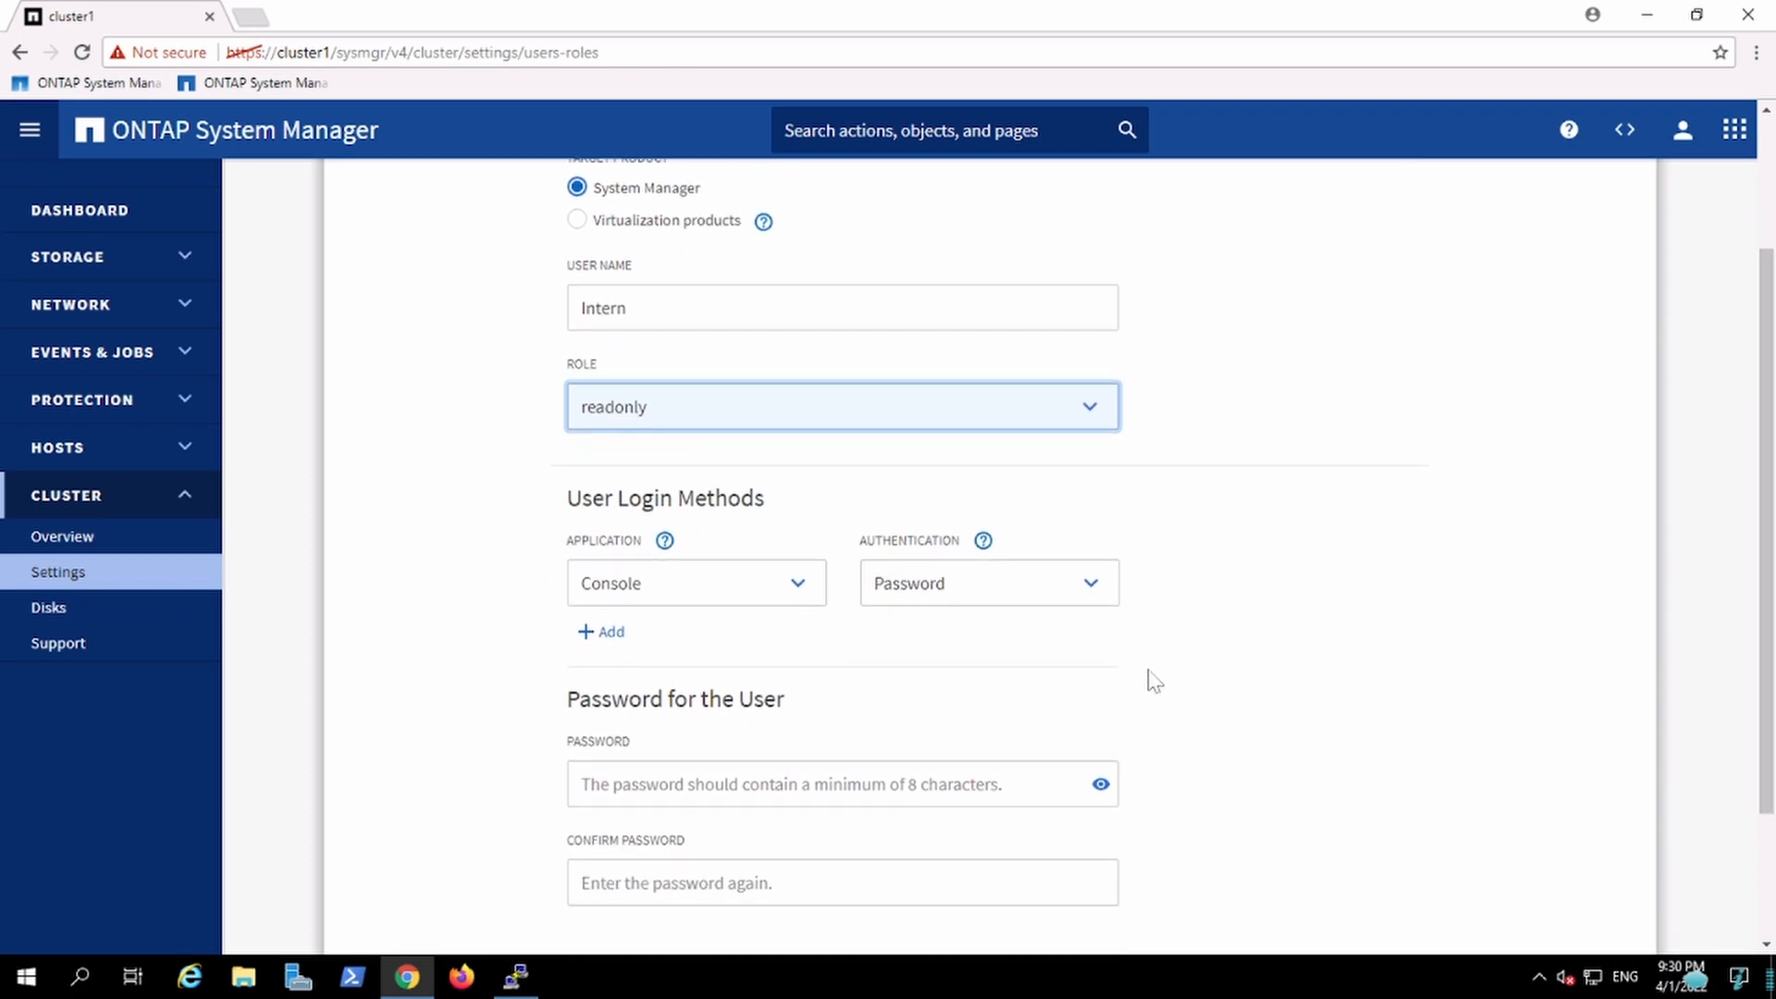
pyautogui.click(785, 784)
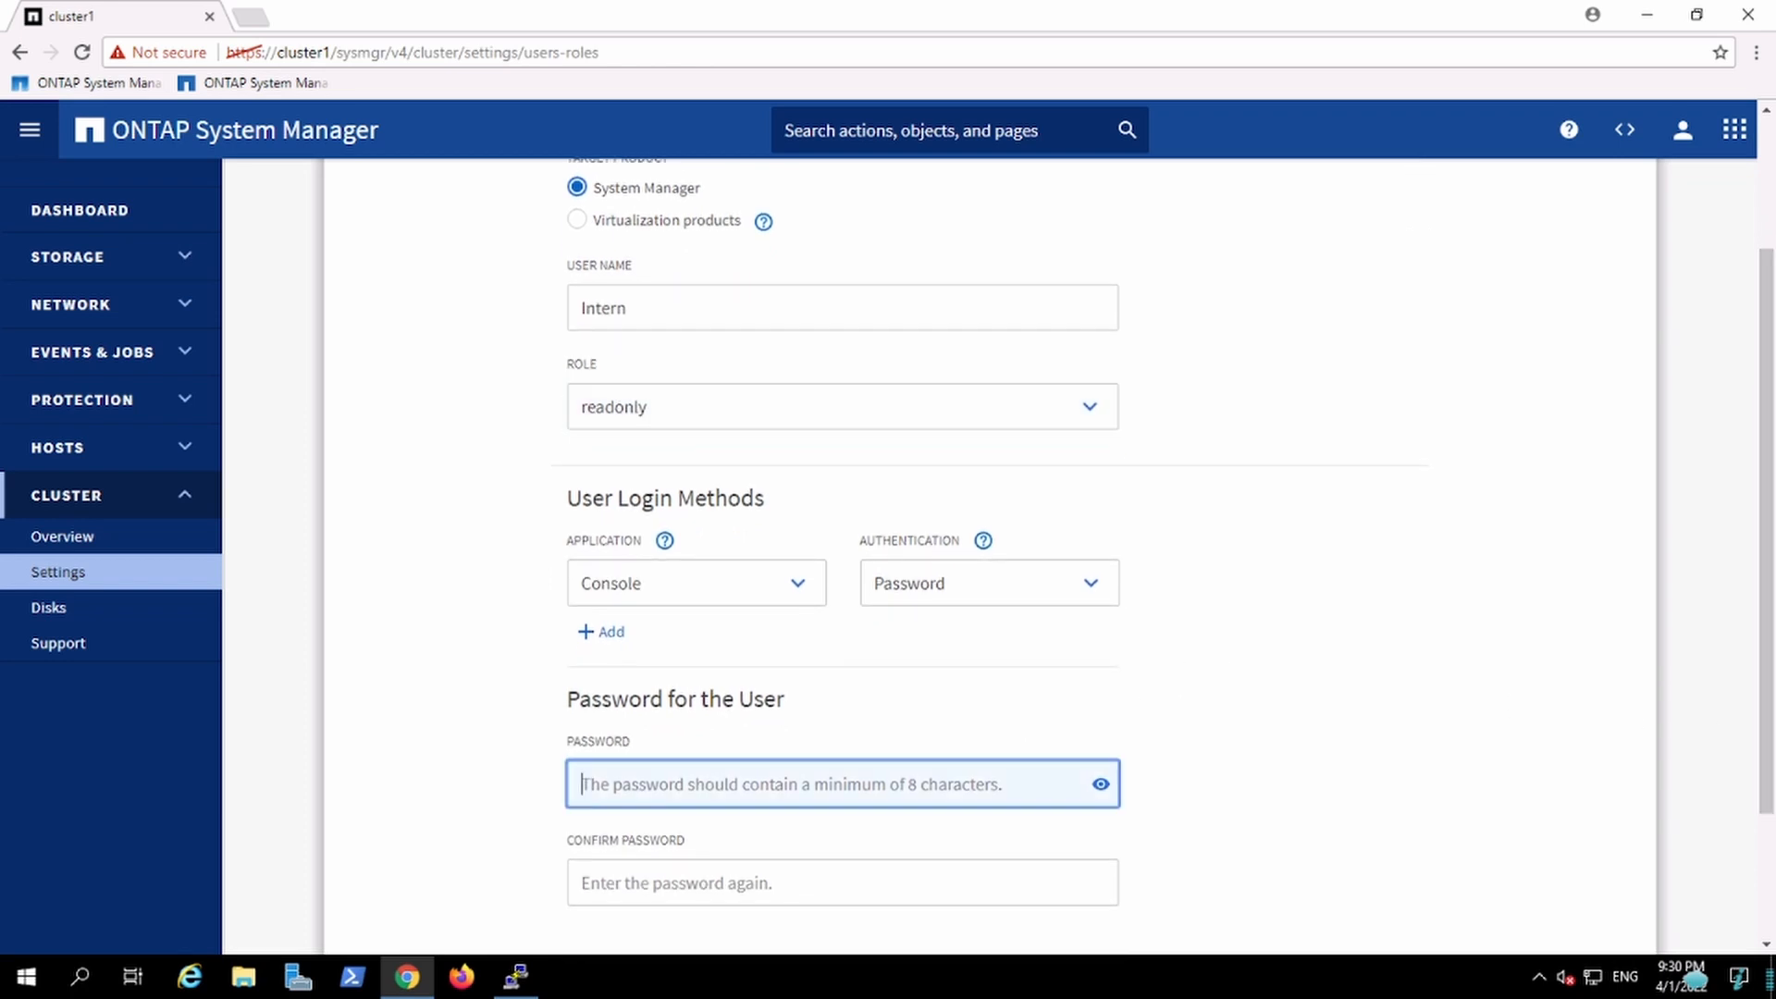
pyautogui.write('N')
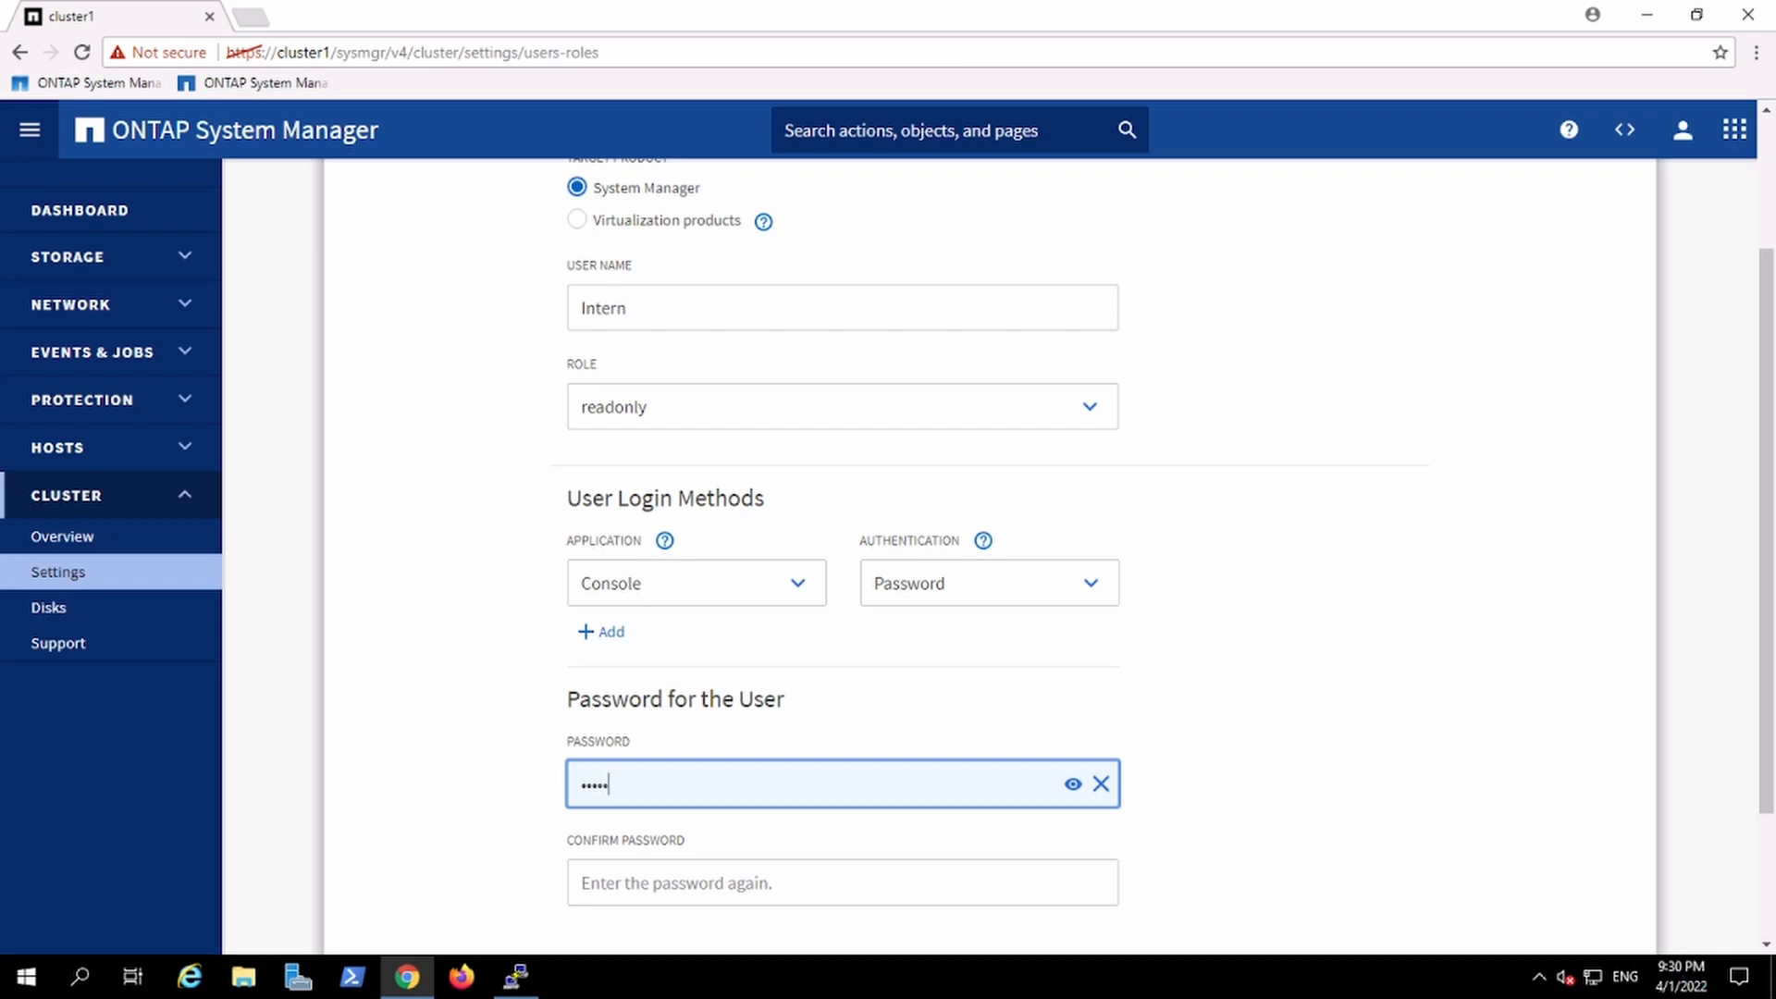
pyautogui.press('BackSpace')
pyautogui.press('BackSpace')
pyautogui.press('BackSpace')
pyautogui.press('BackSpace')
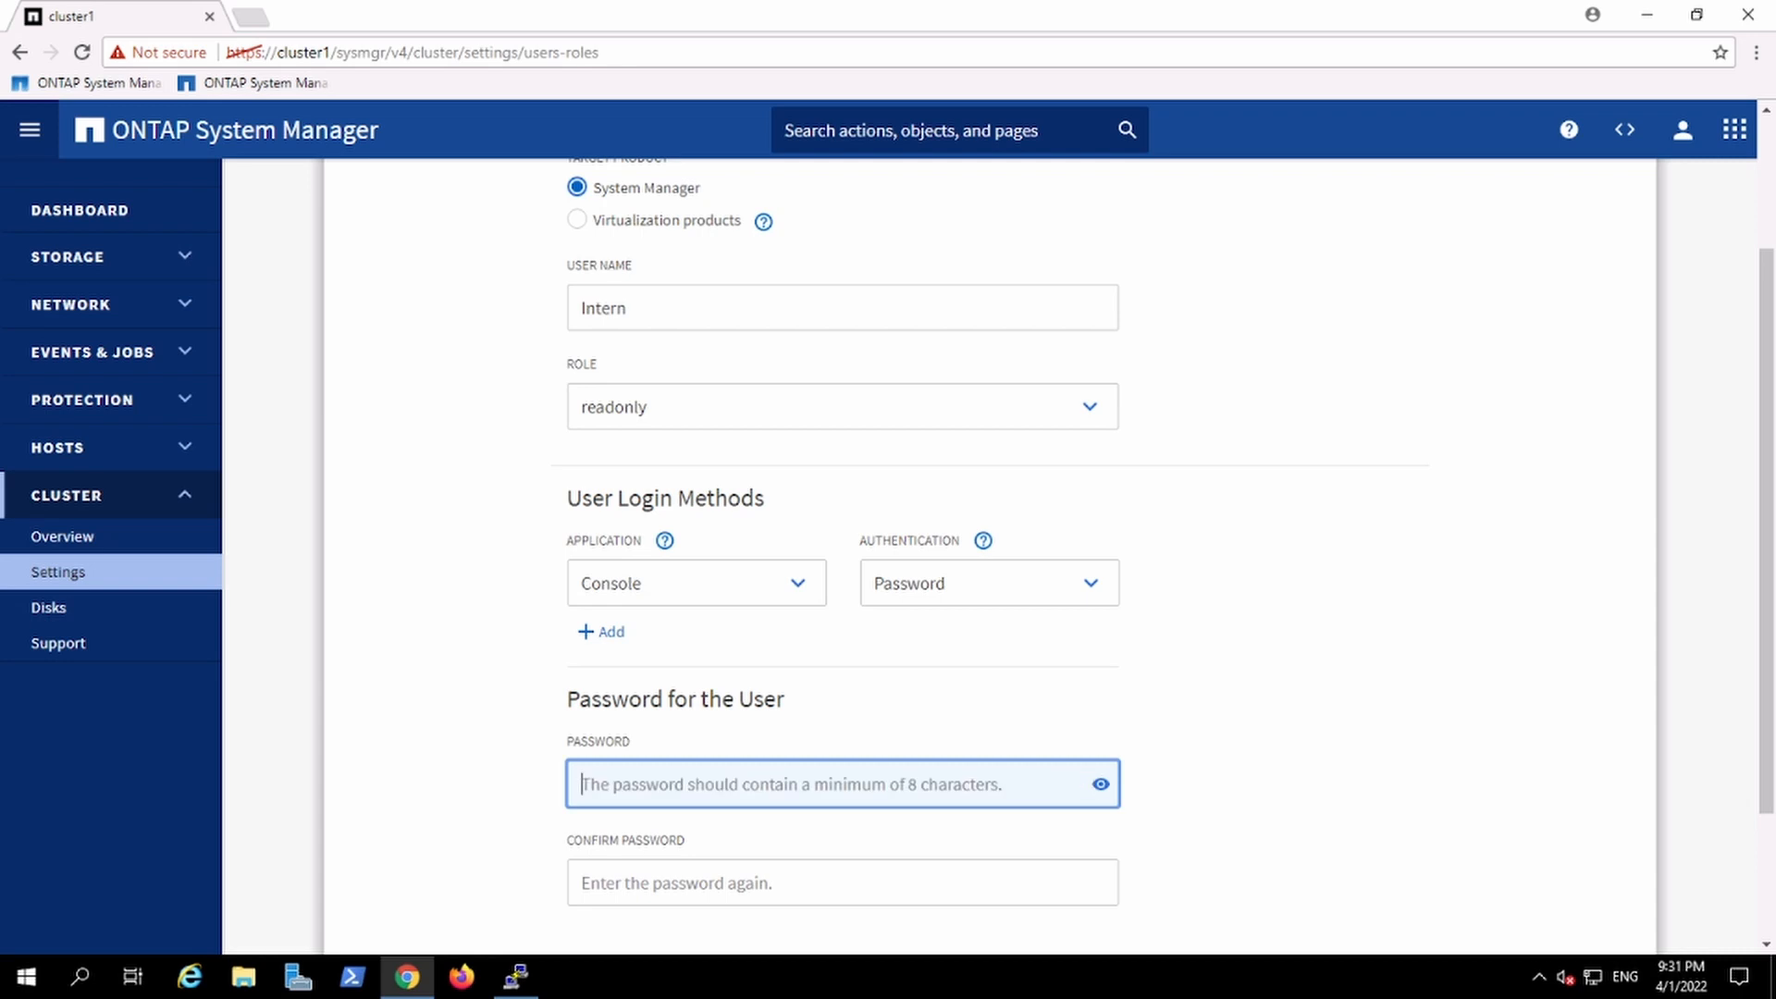
pyautogui.write('Ne')
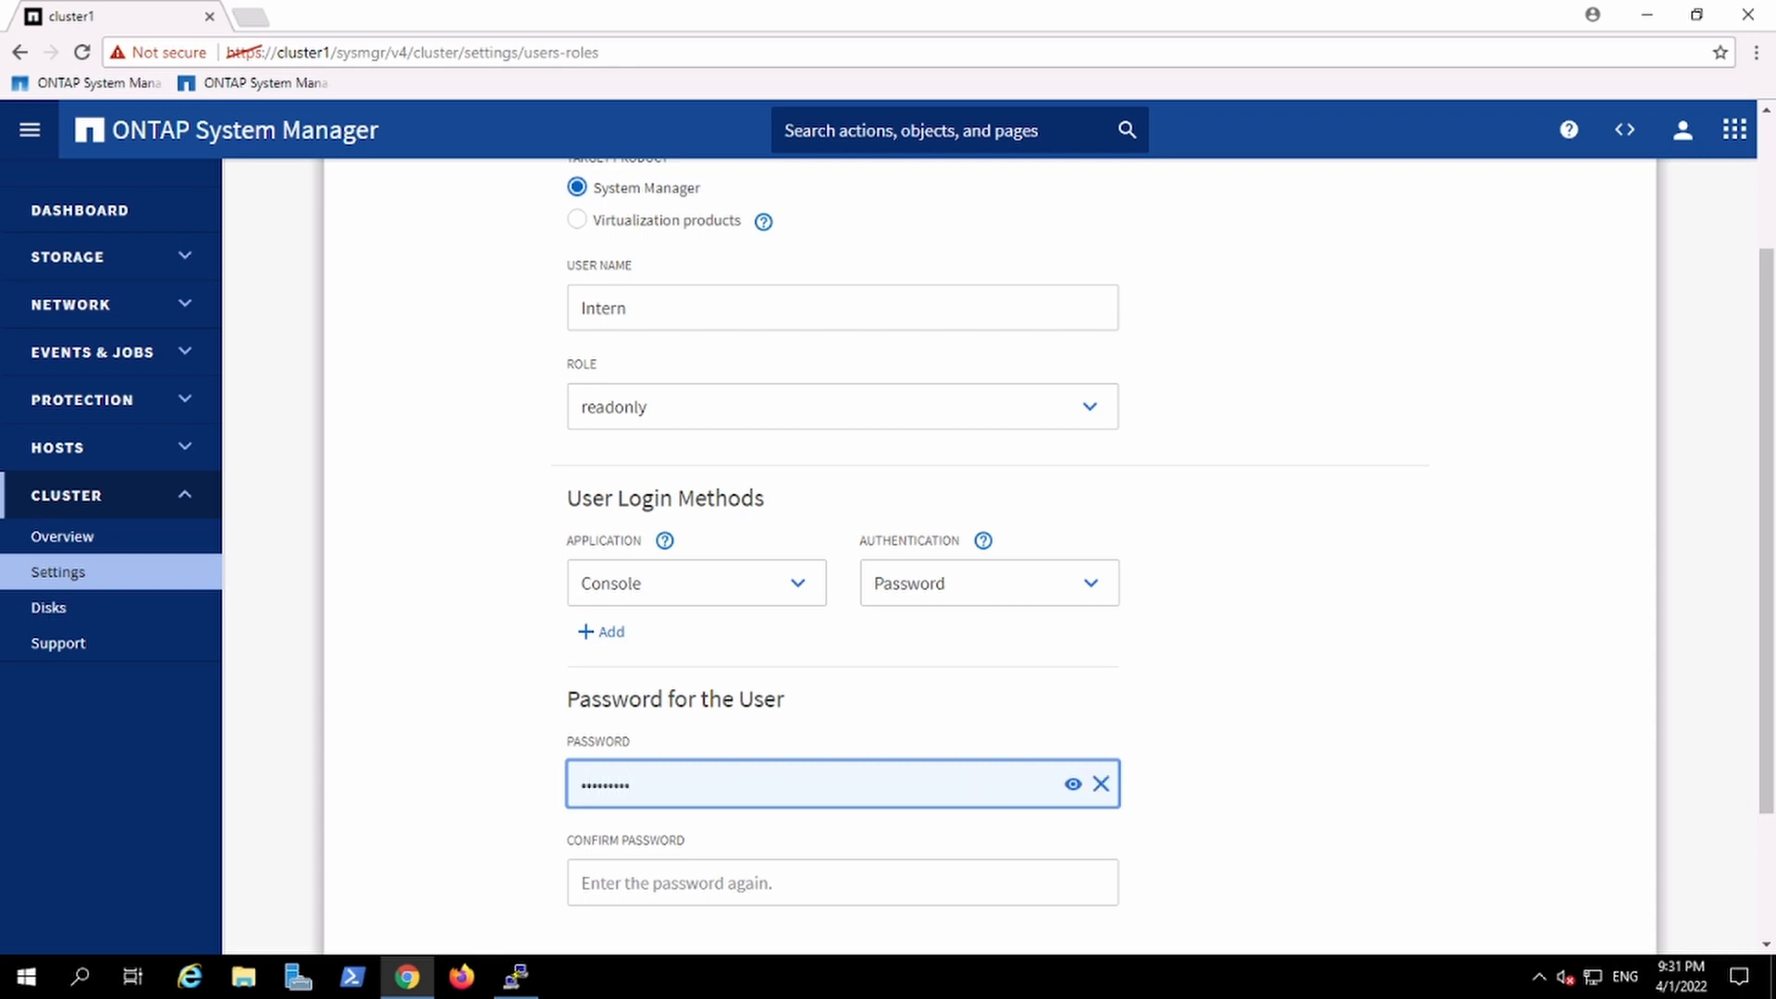
# Step: Confirm the user's password and save the new user
pyautogui.click(583, 882)
pyautogui.write('N')
pyautogui.press('BackSpace')
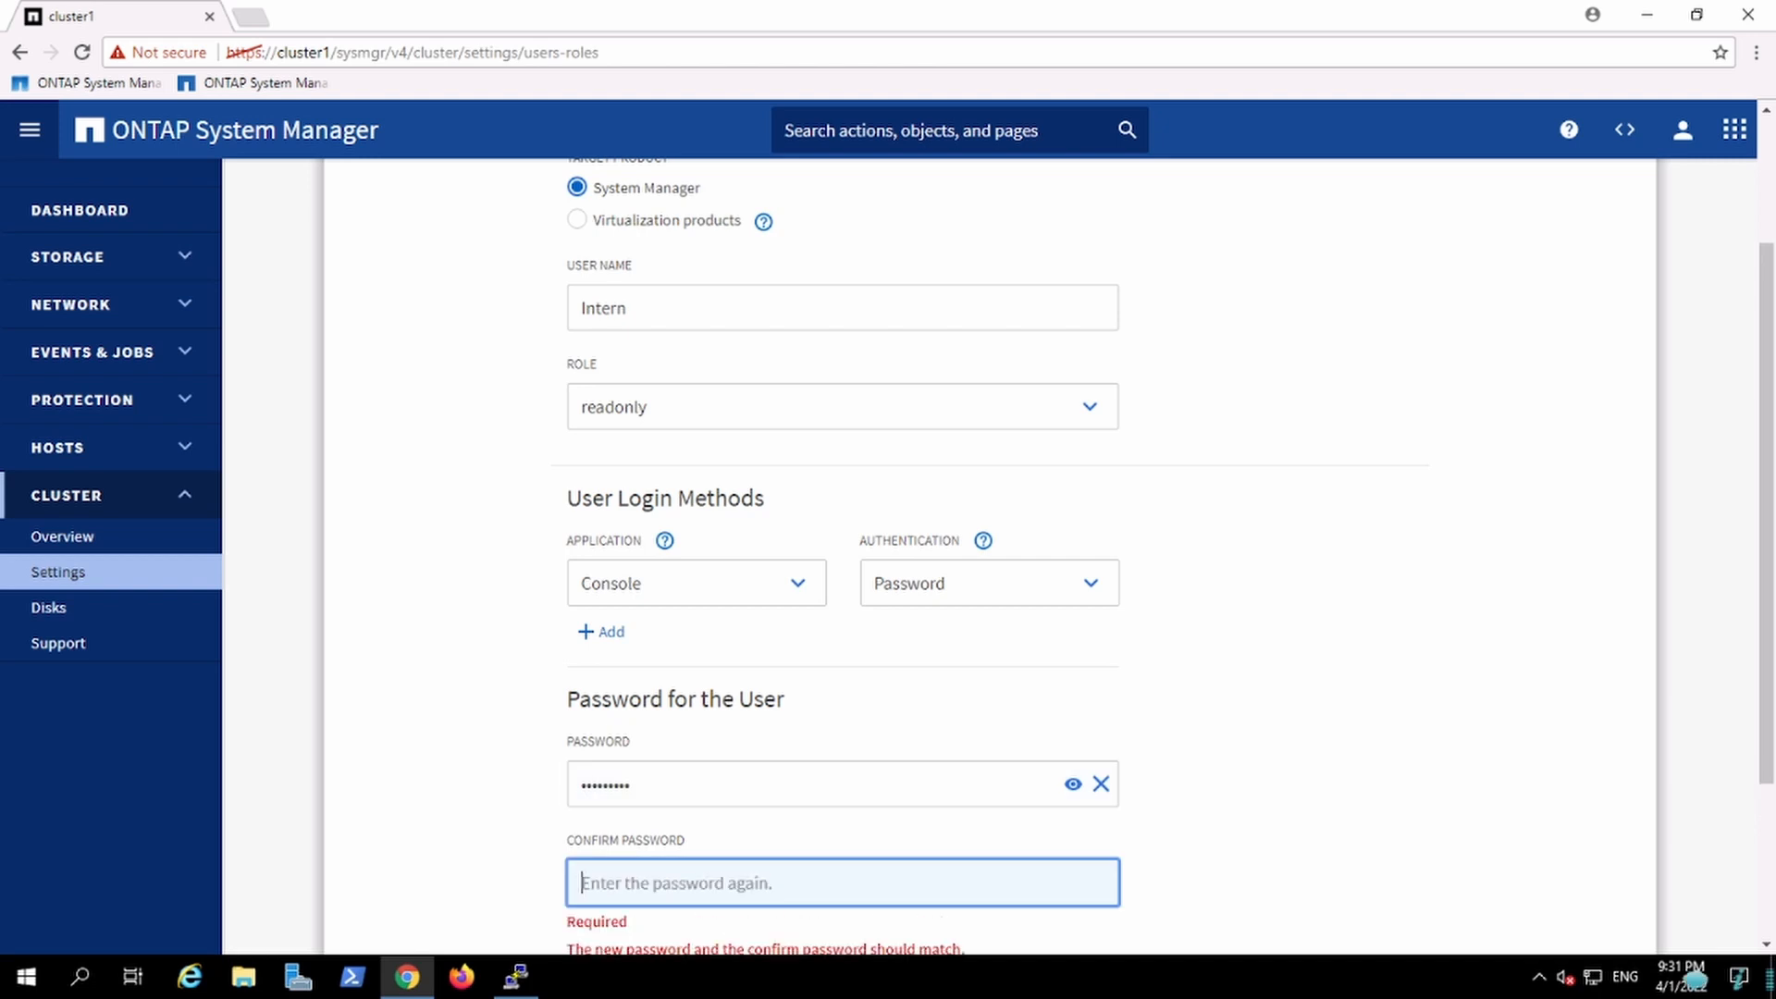
pyautogui.write('Net')
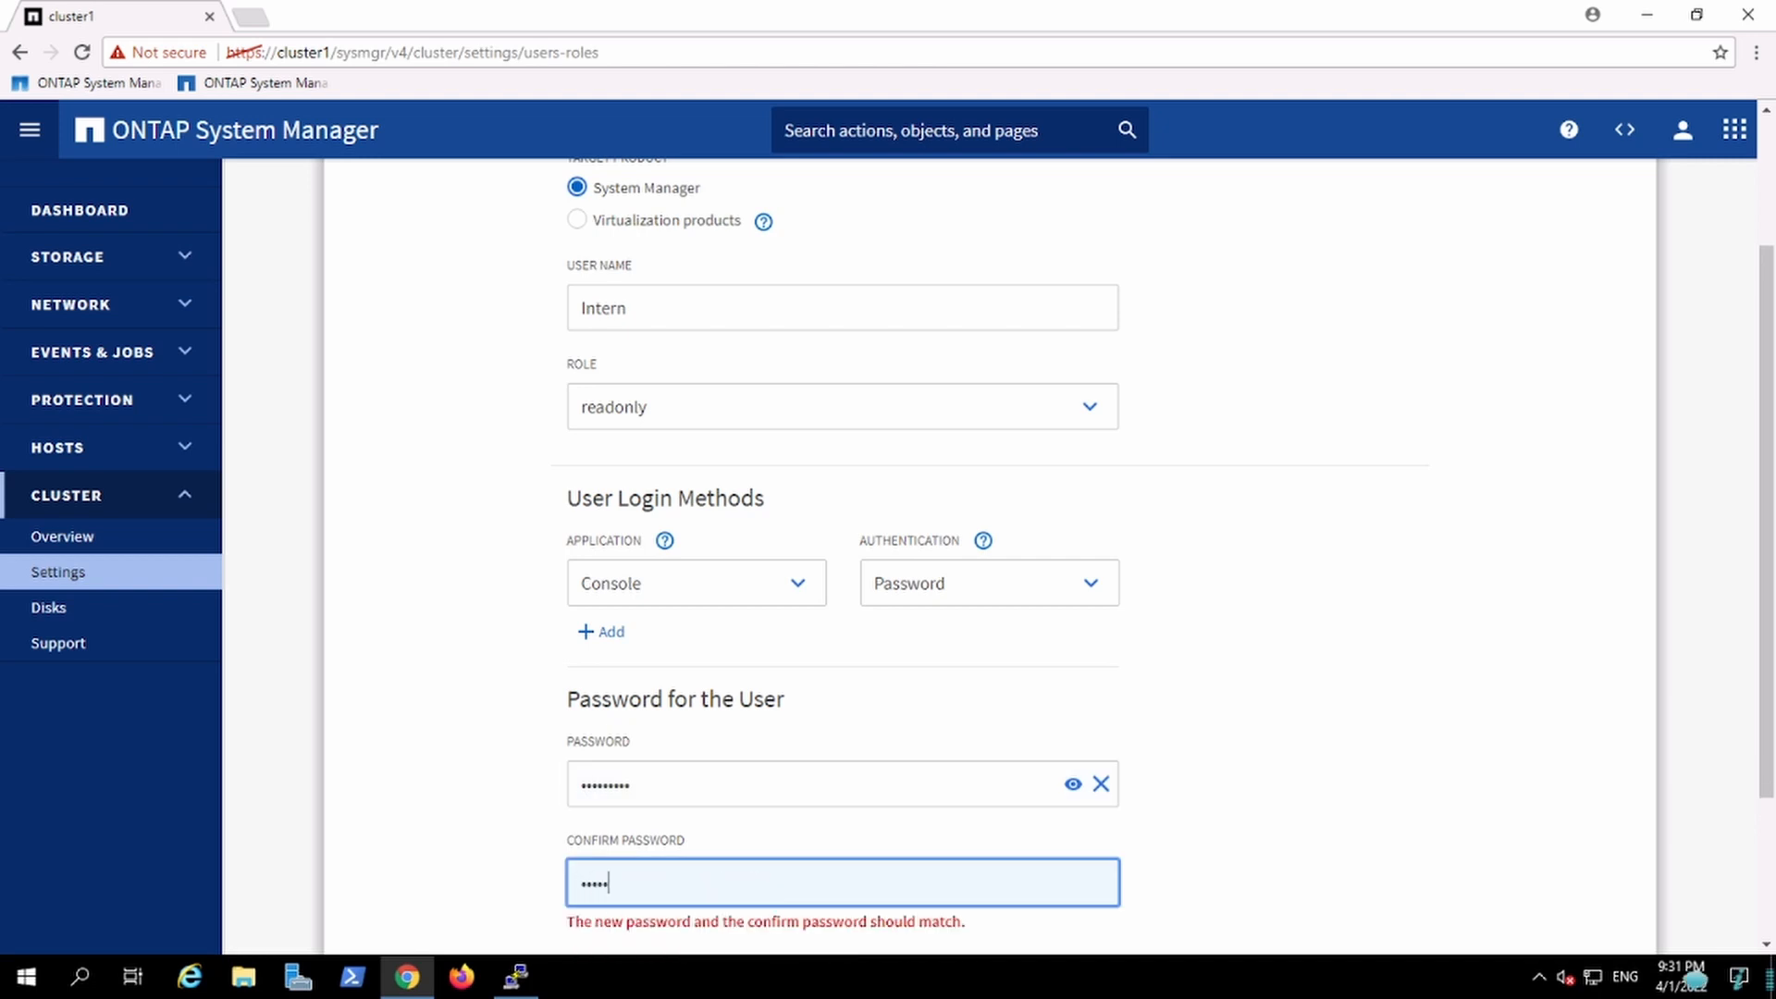
pyautogui.write('app123')
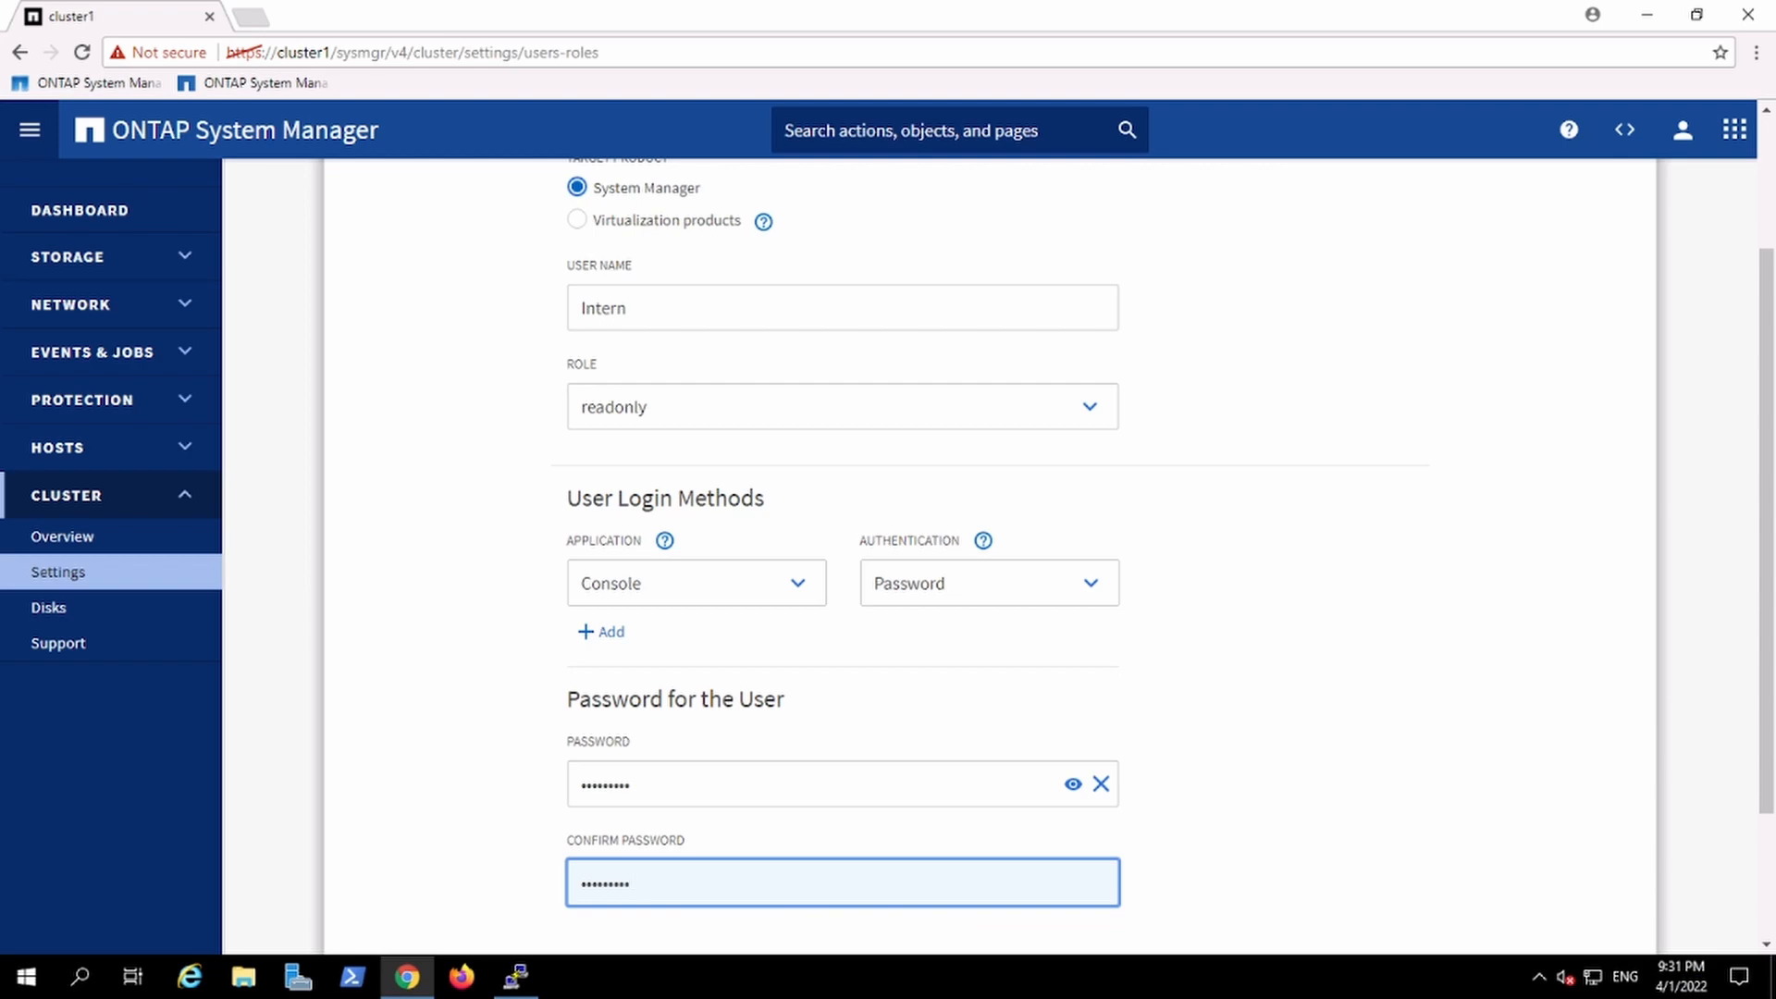
pyautogui.scroll(-3, 1719, 793)
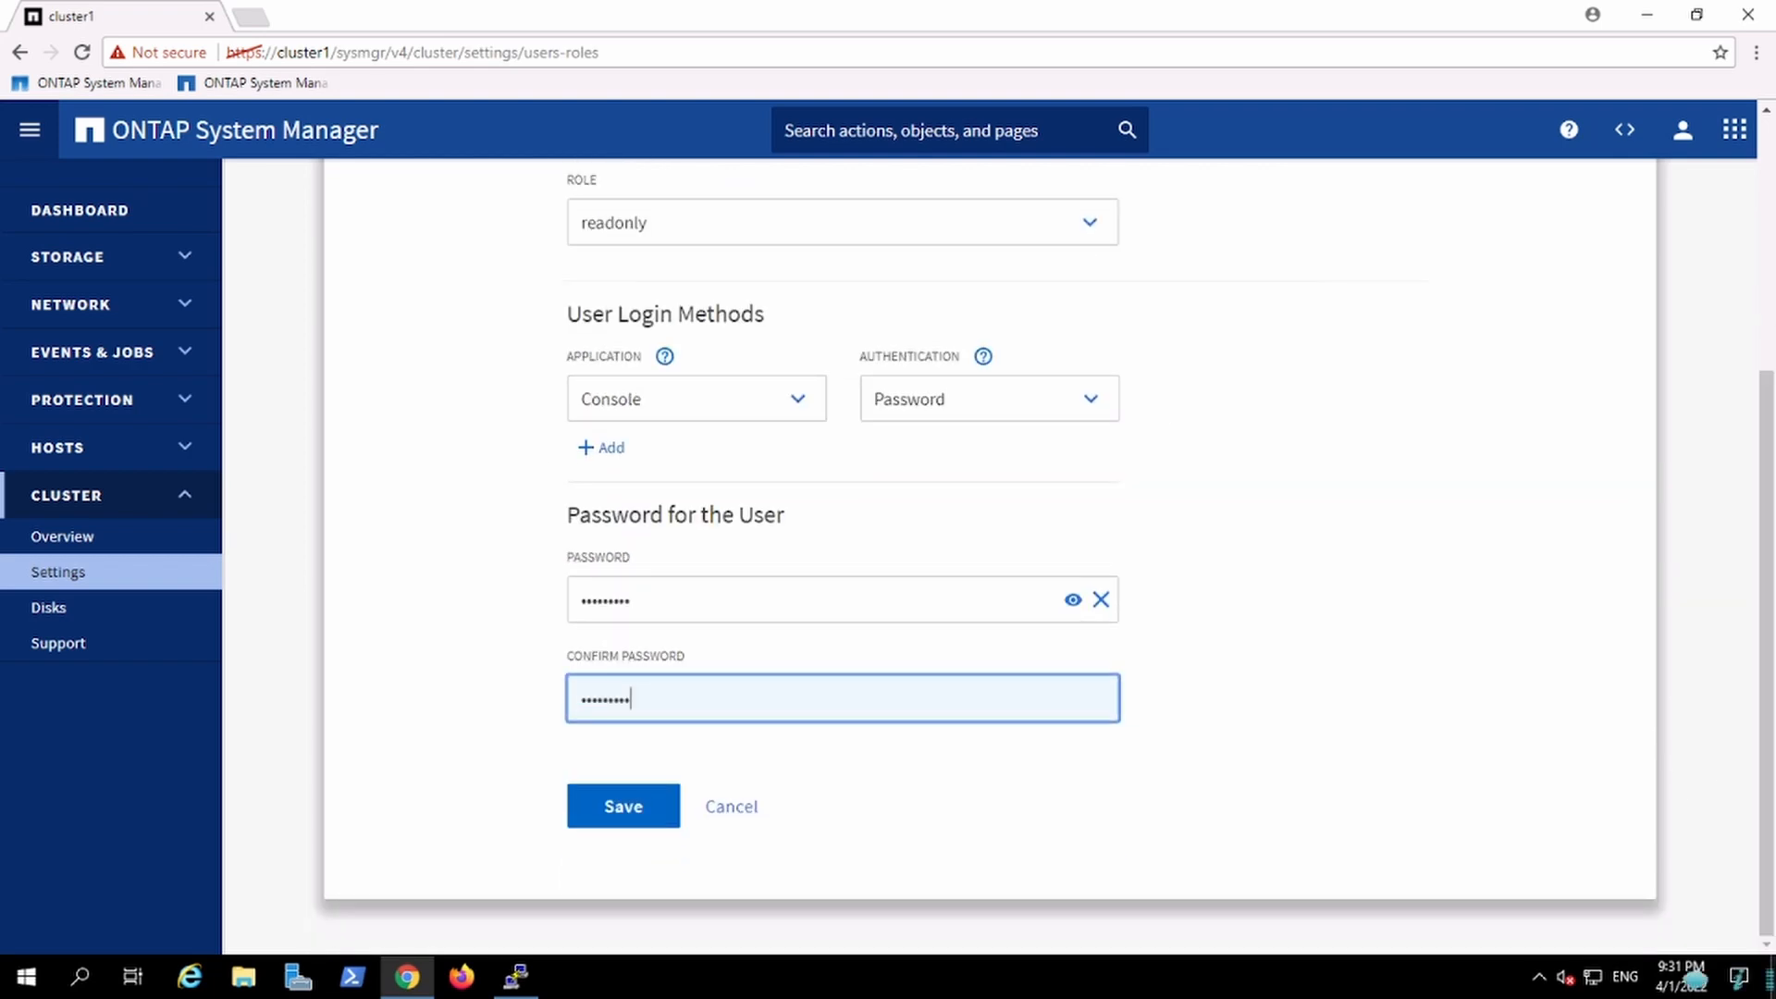
pyautogui.click(650, 817)
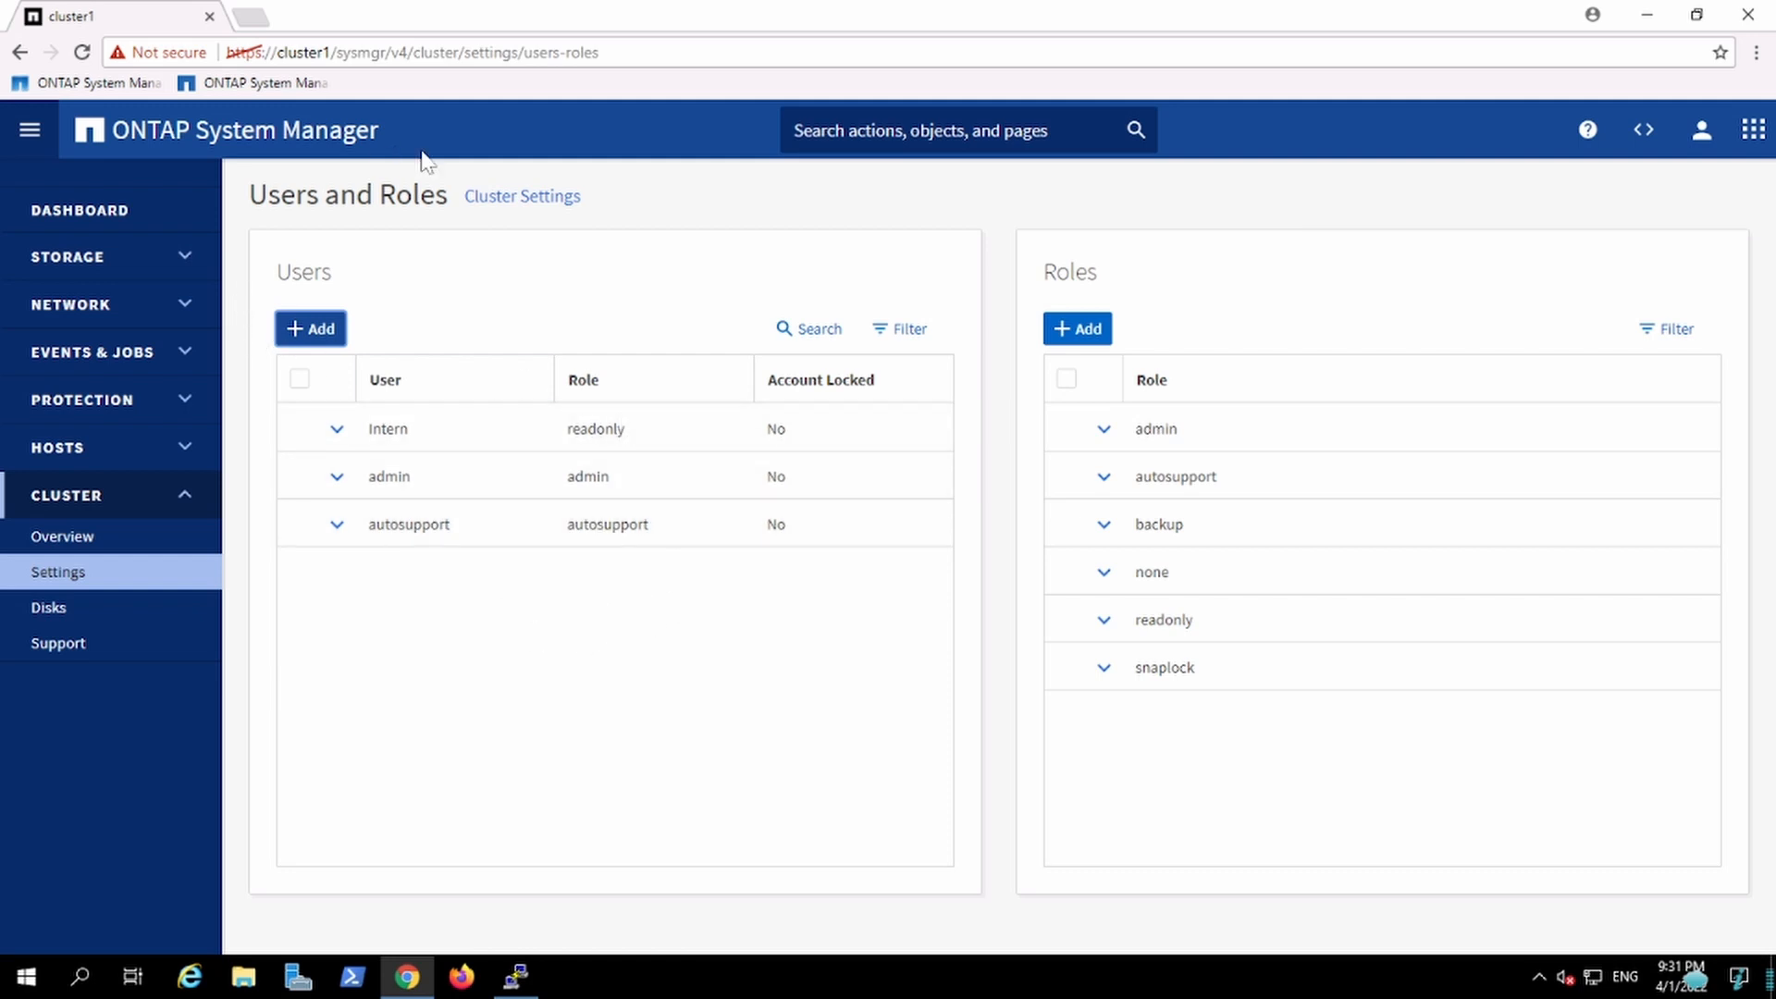
# Step: Open a new incognito browser window and resize it over the current page
pyautogui.click(1756, 53)
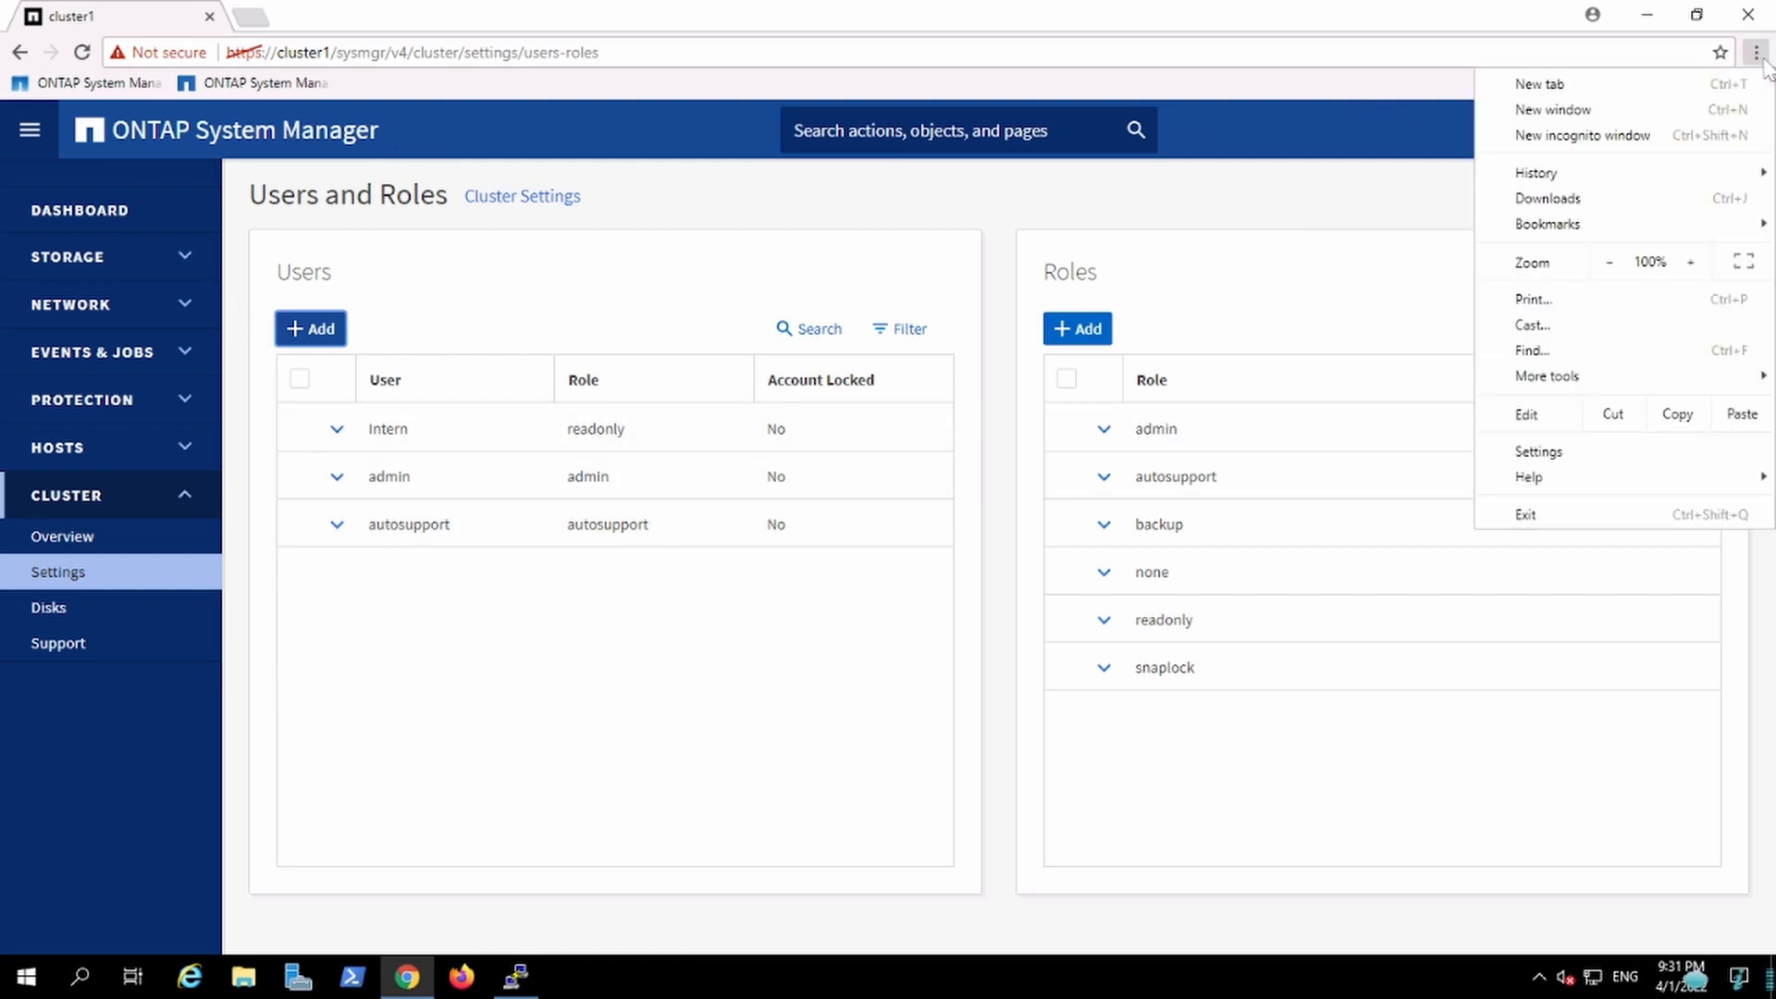
pyautogui.click(1679, 136)
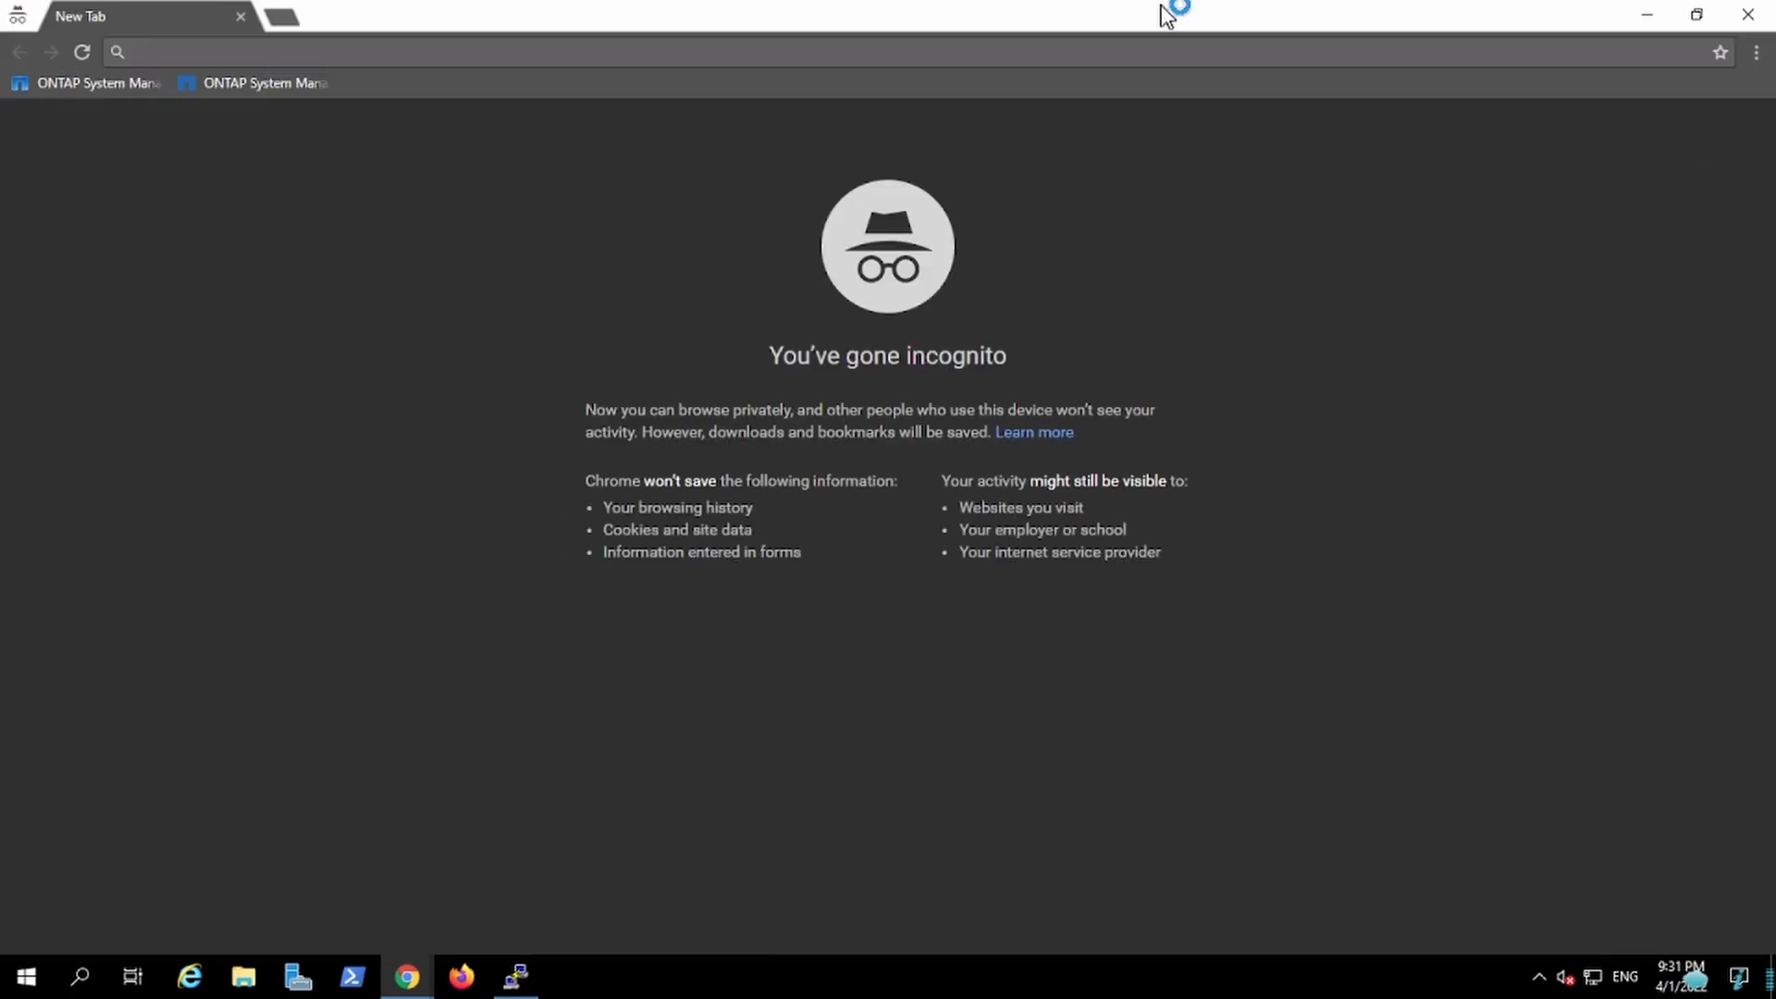
pyautogui.moveTo(1167, 15); pyautogui.dragTo(1147, 185)
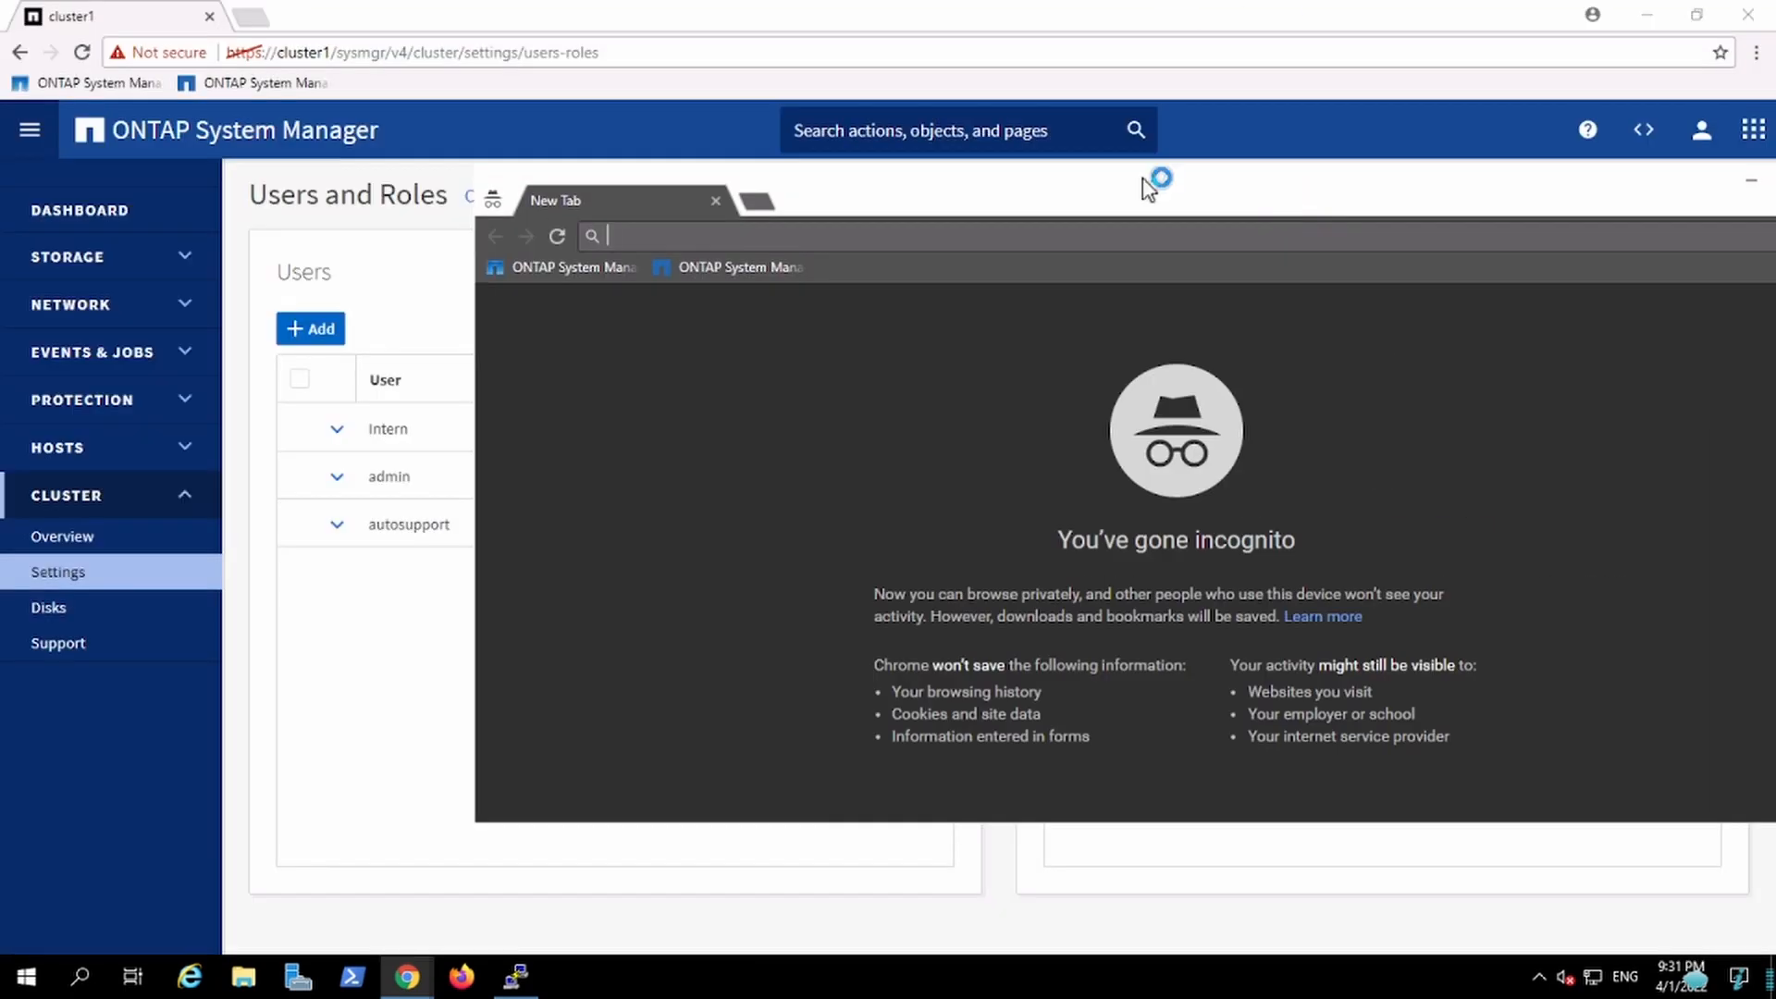
# Step: Open the ONTAP System Manager sign-in page in the incognito window
pyautogui.click(699, 52)
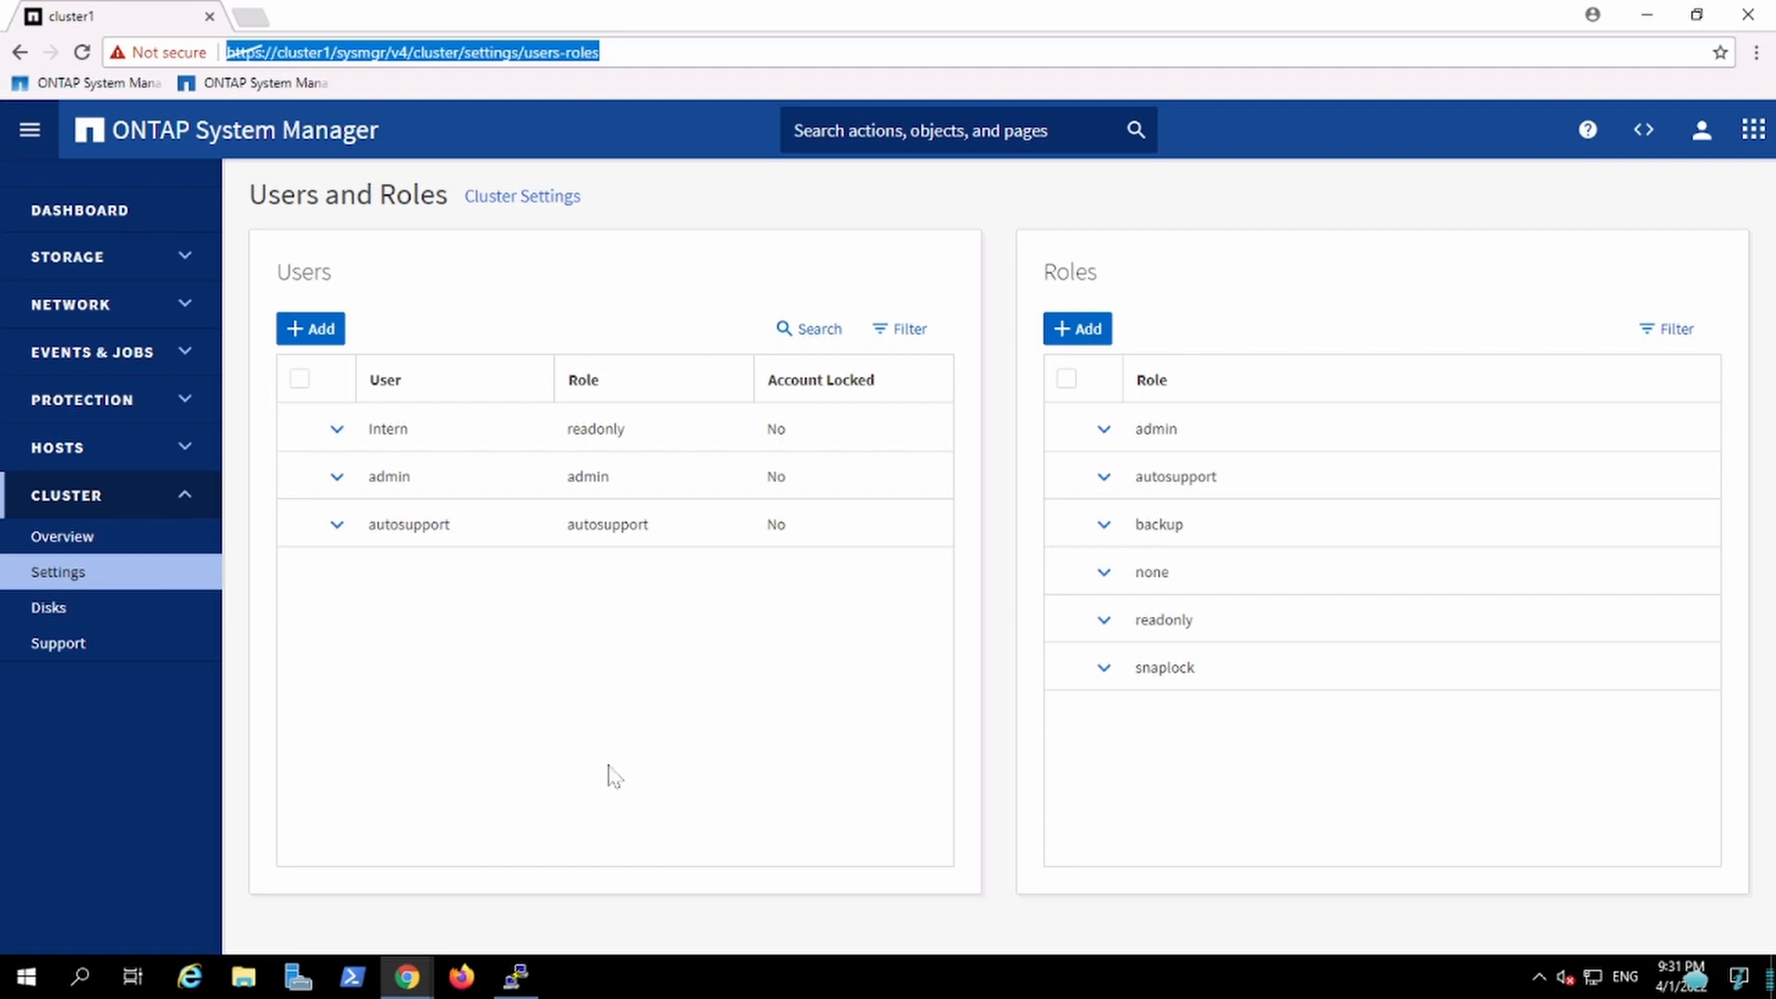
pyautogui.click(418, 977)
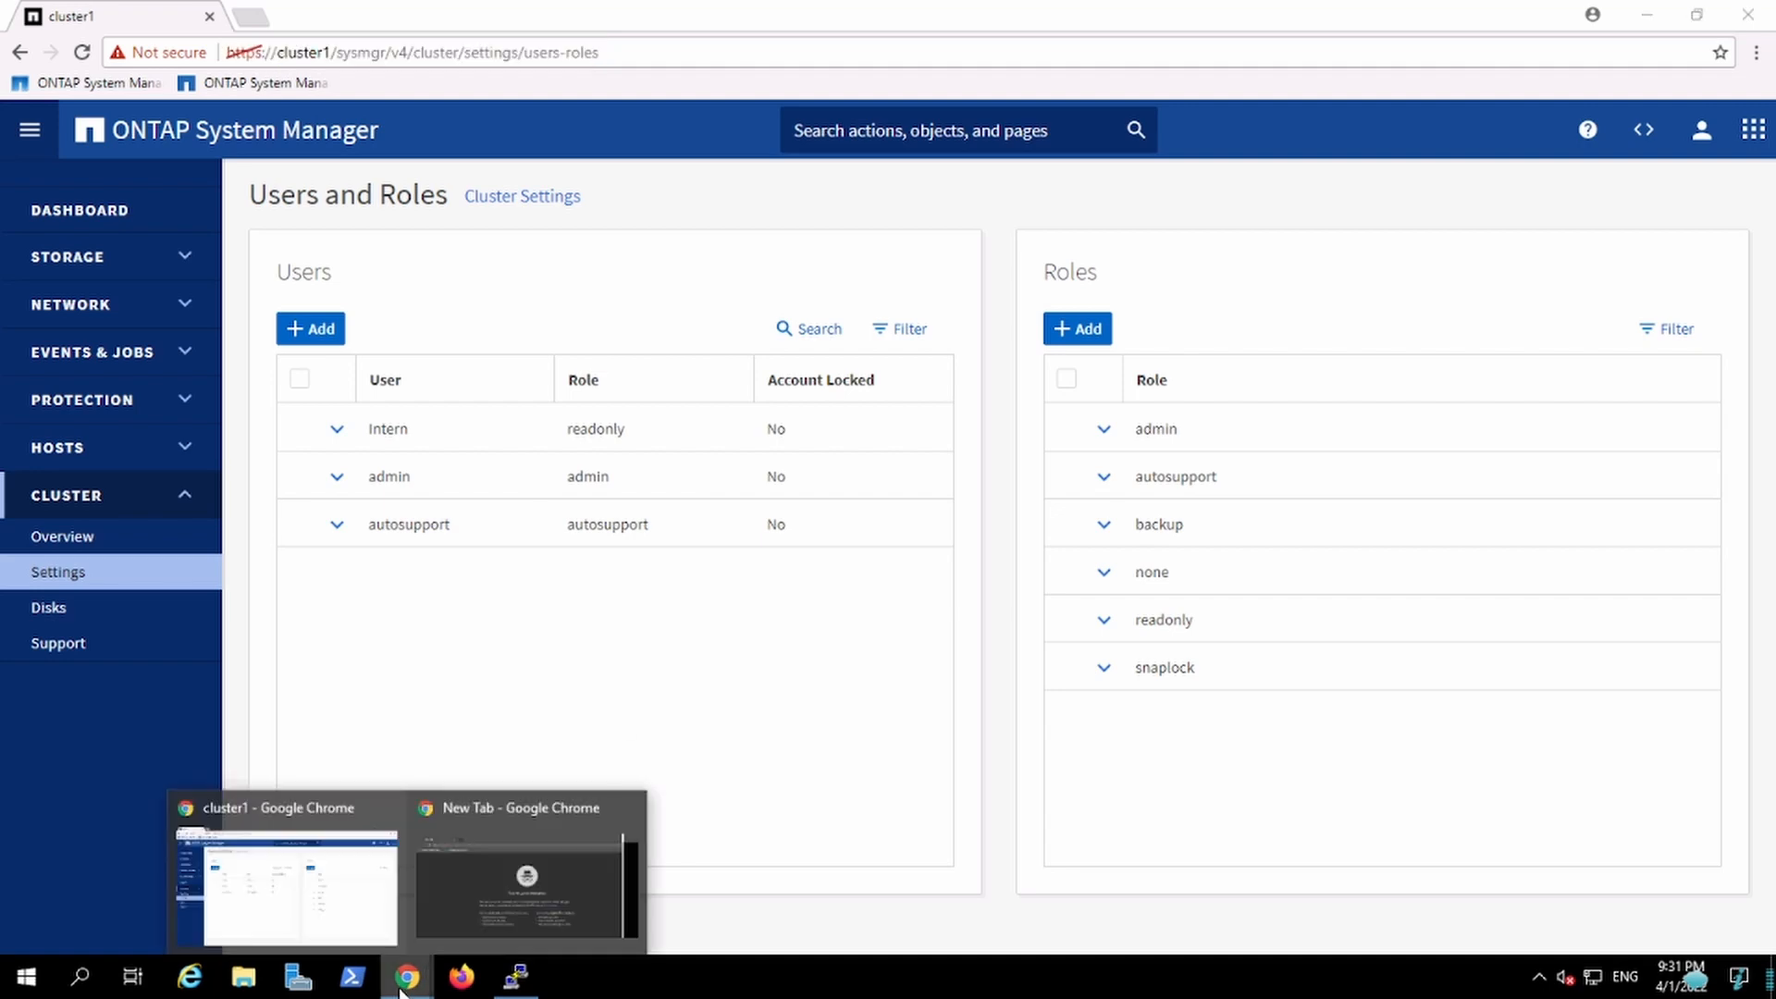
pyautogui.click(475, 928)
pyautogui.write('2666f167-d9c8-11eb-b030-005056b0485b')
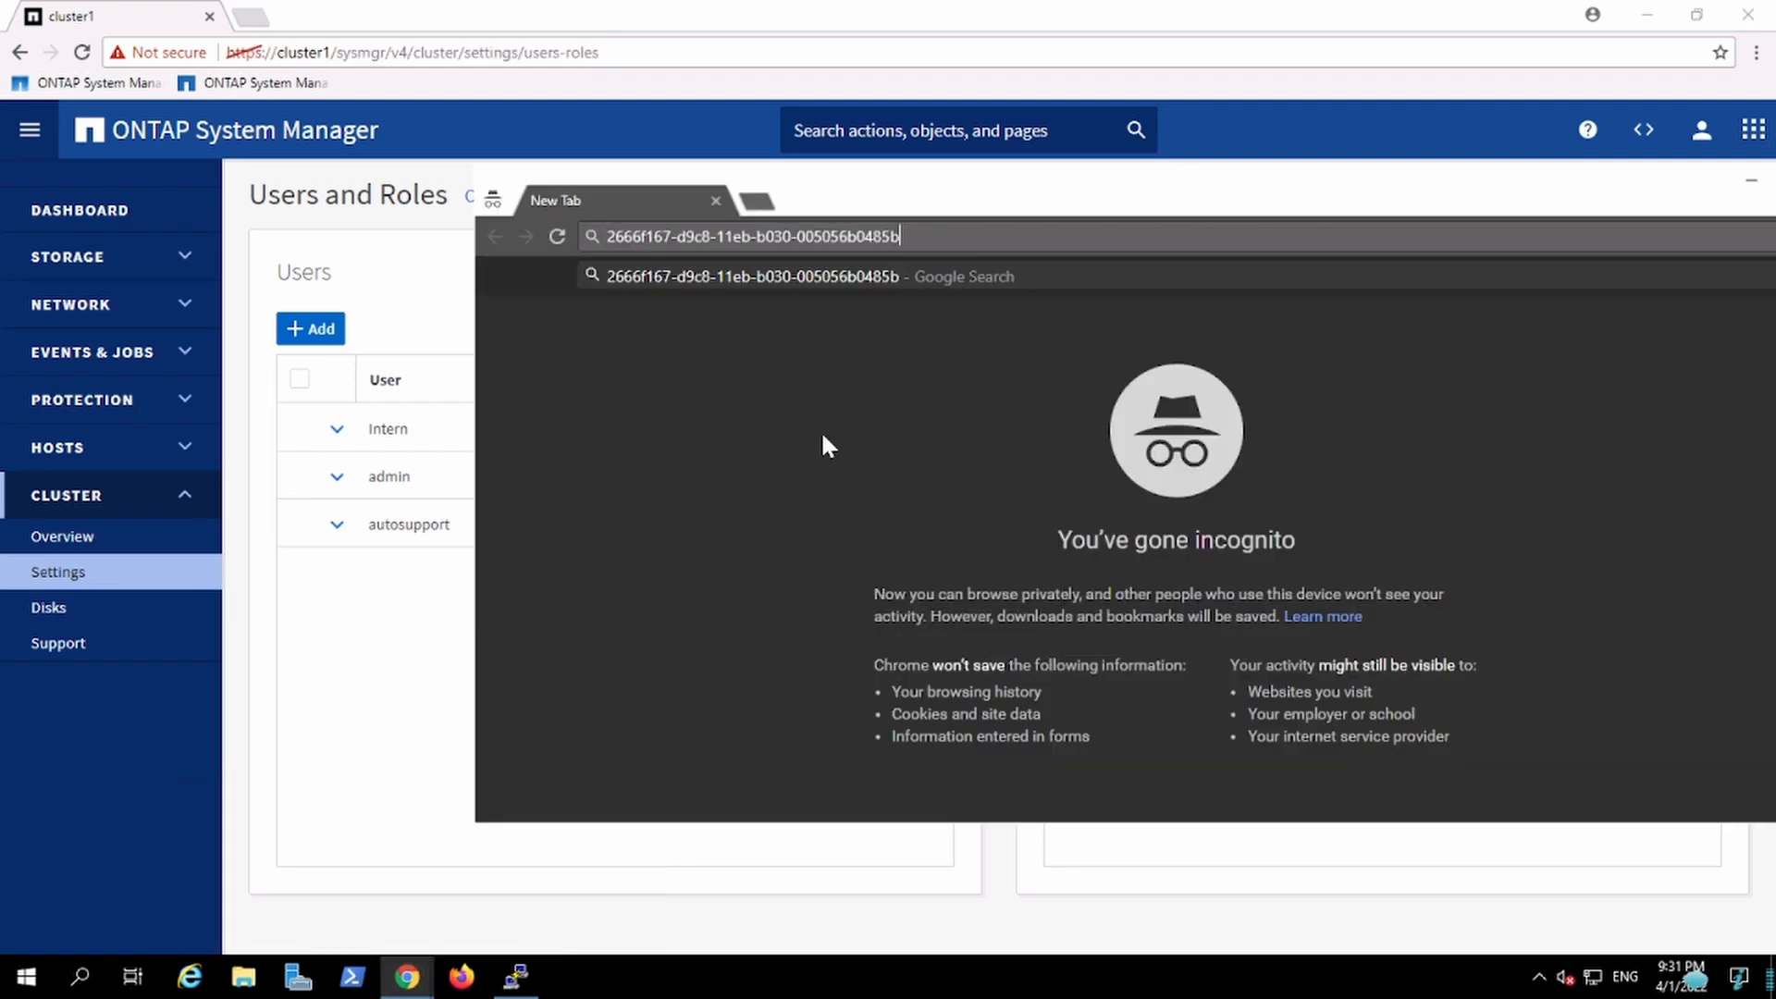
pyautogui.press('Return')
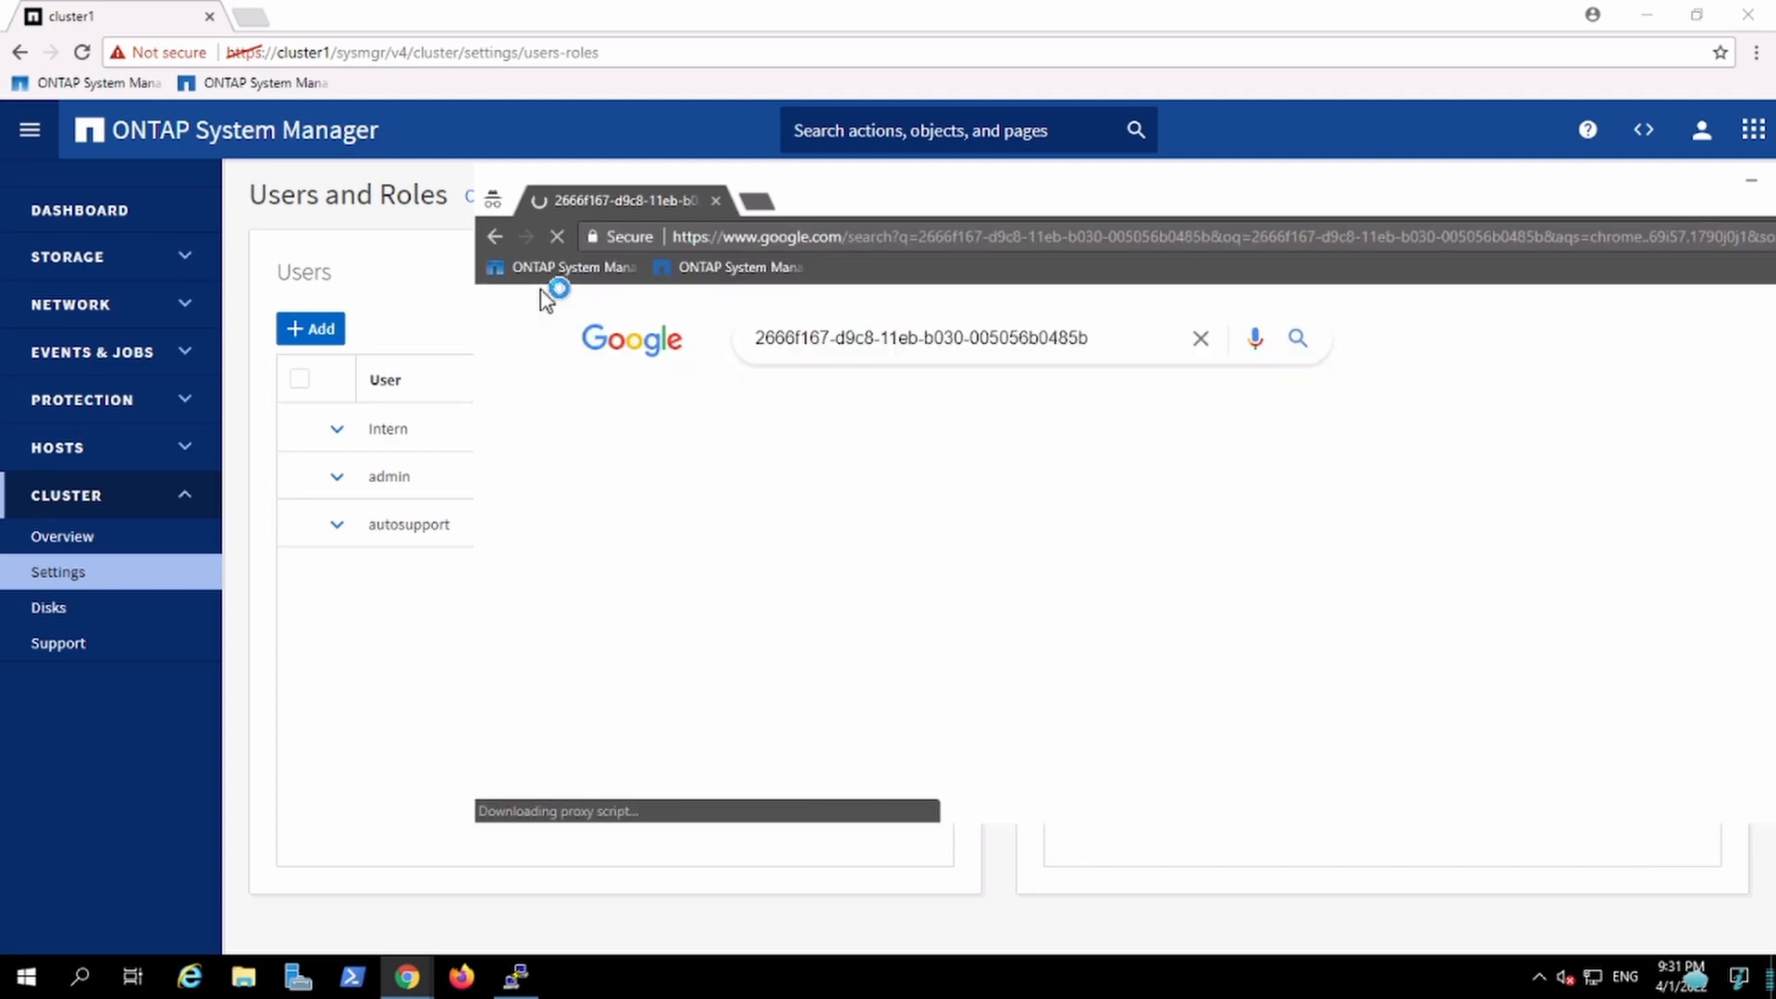
pyautogui.click(547, 268)
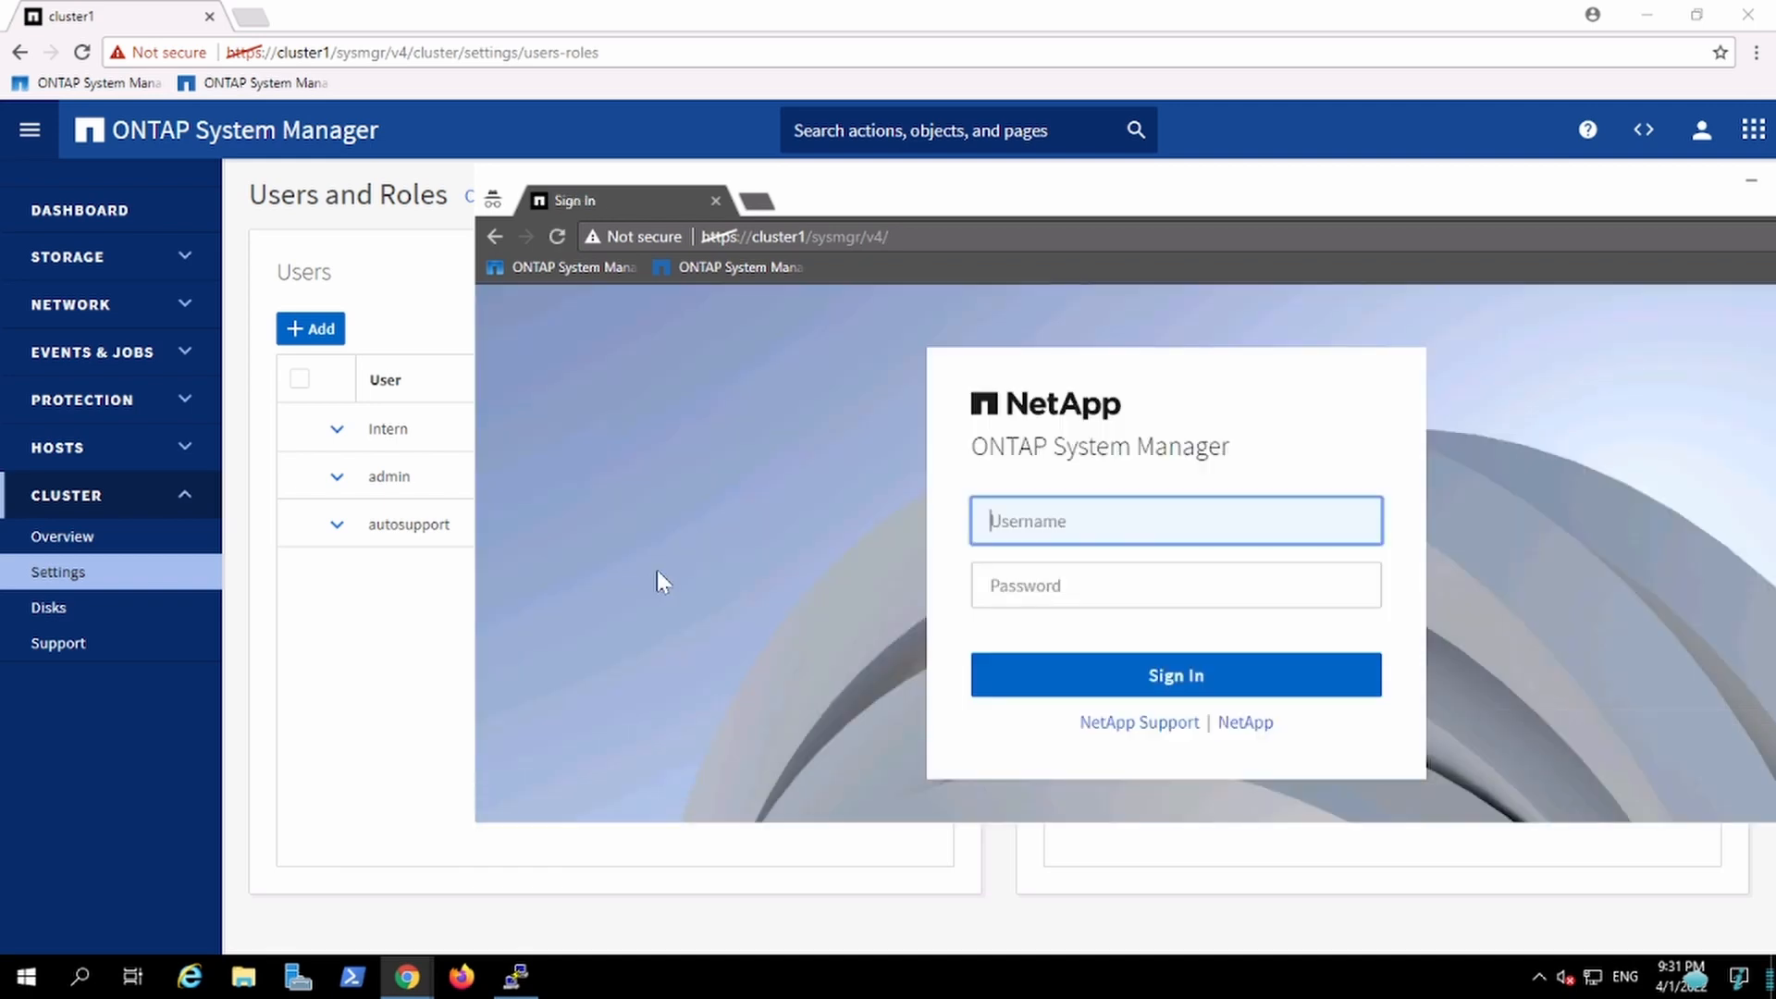
# Step: Sign in with user name Intern and the user's password
pyautogui.write('Intern')
pyautogui.press('Tab')
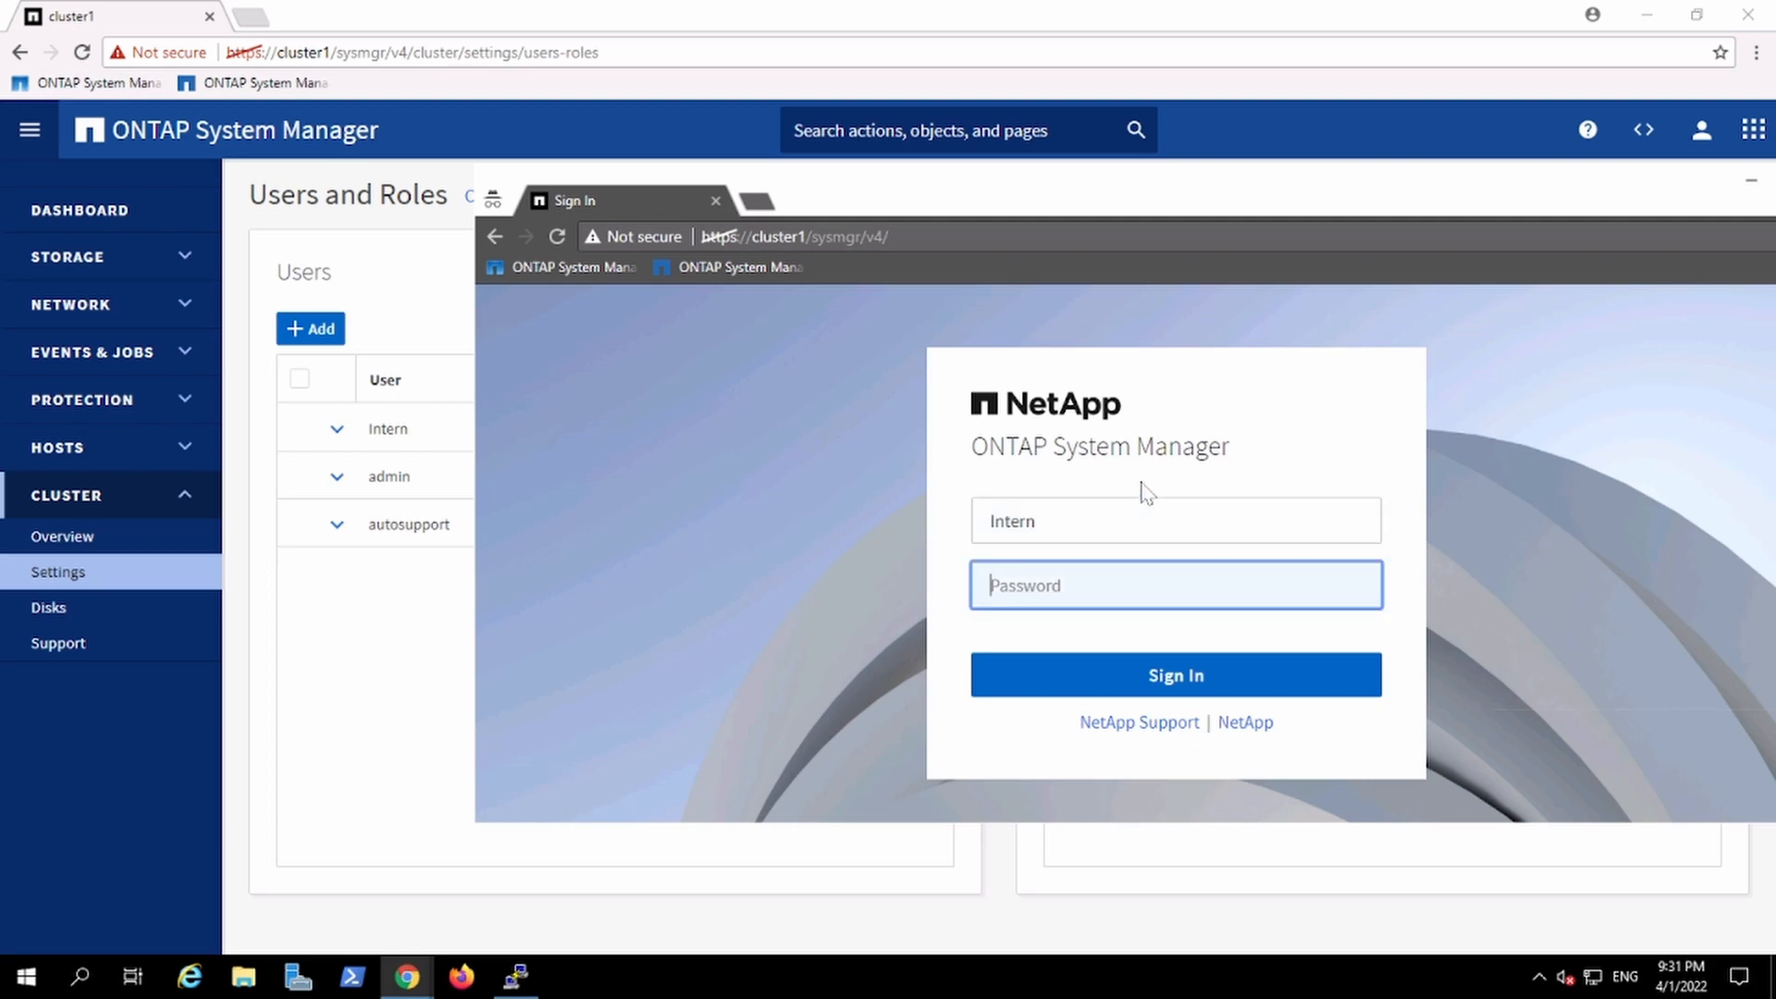
pyautogui.write('••')
pyautogui.press('Return')
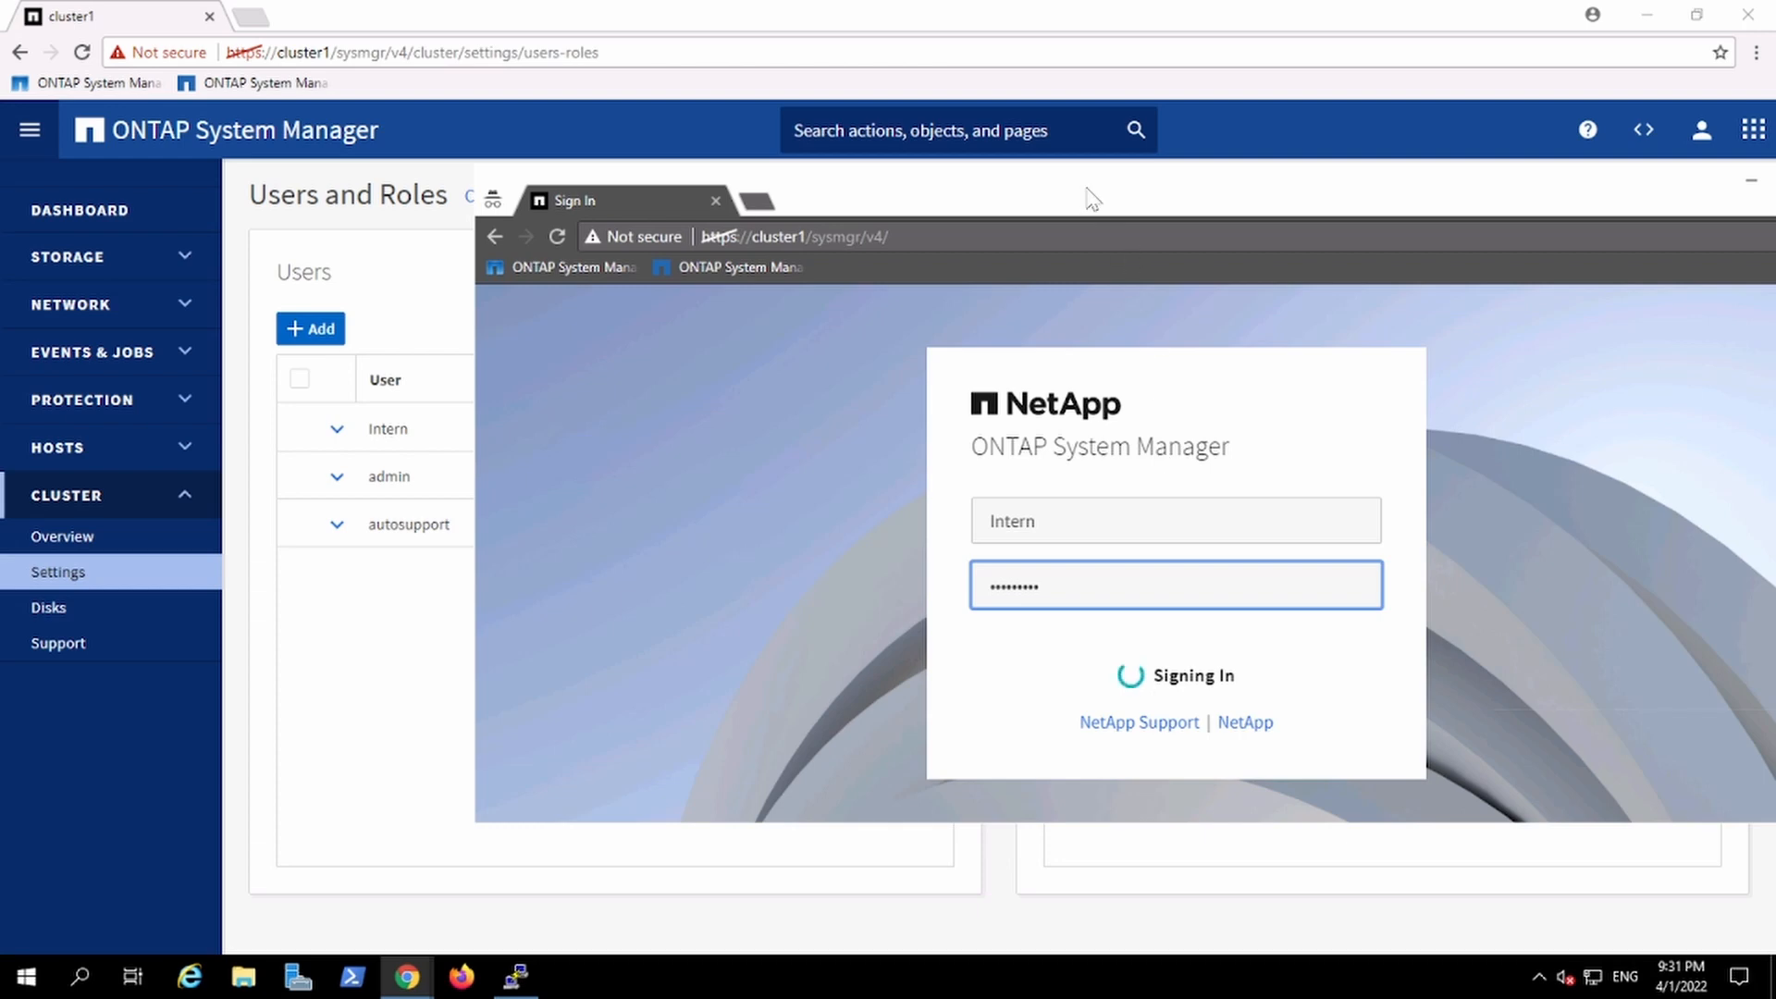
# Step: Dismiss the sign-in error and retry signing in with the Intern password
pyautogui.moveTo(1090, 190); pyautogui.dragTo(952, 139)
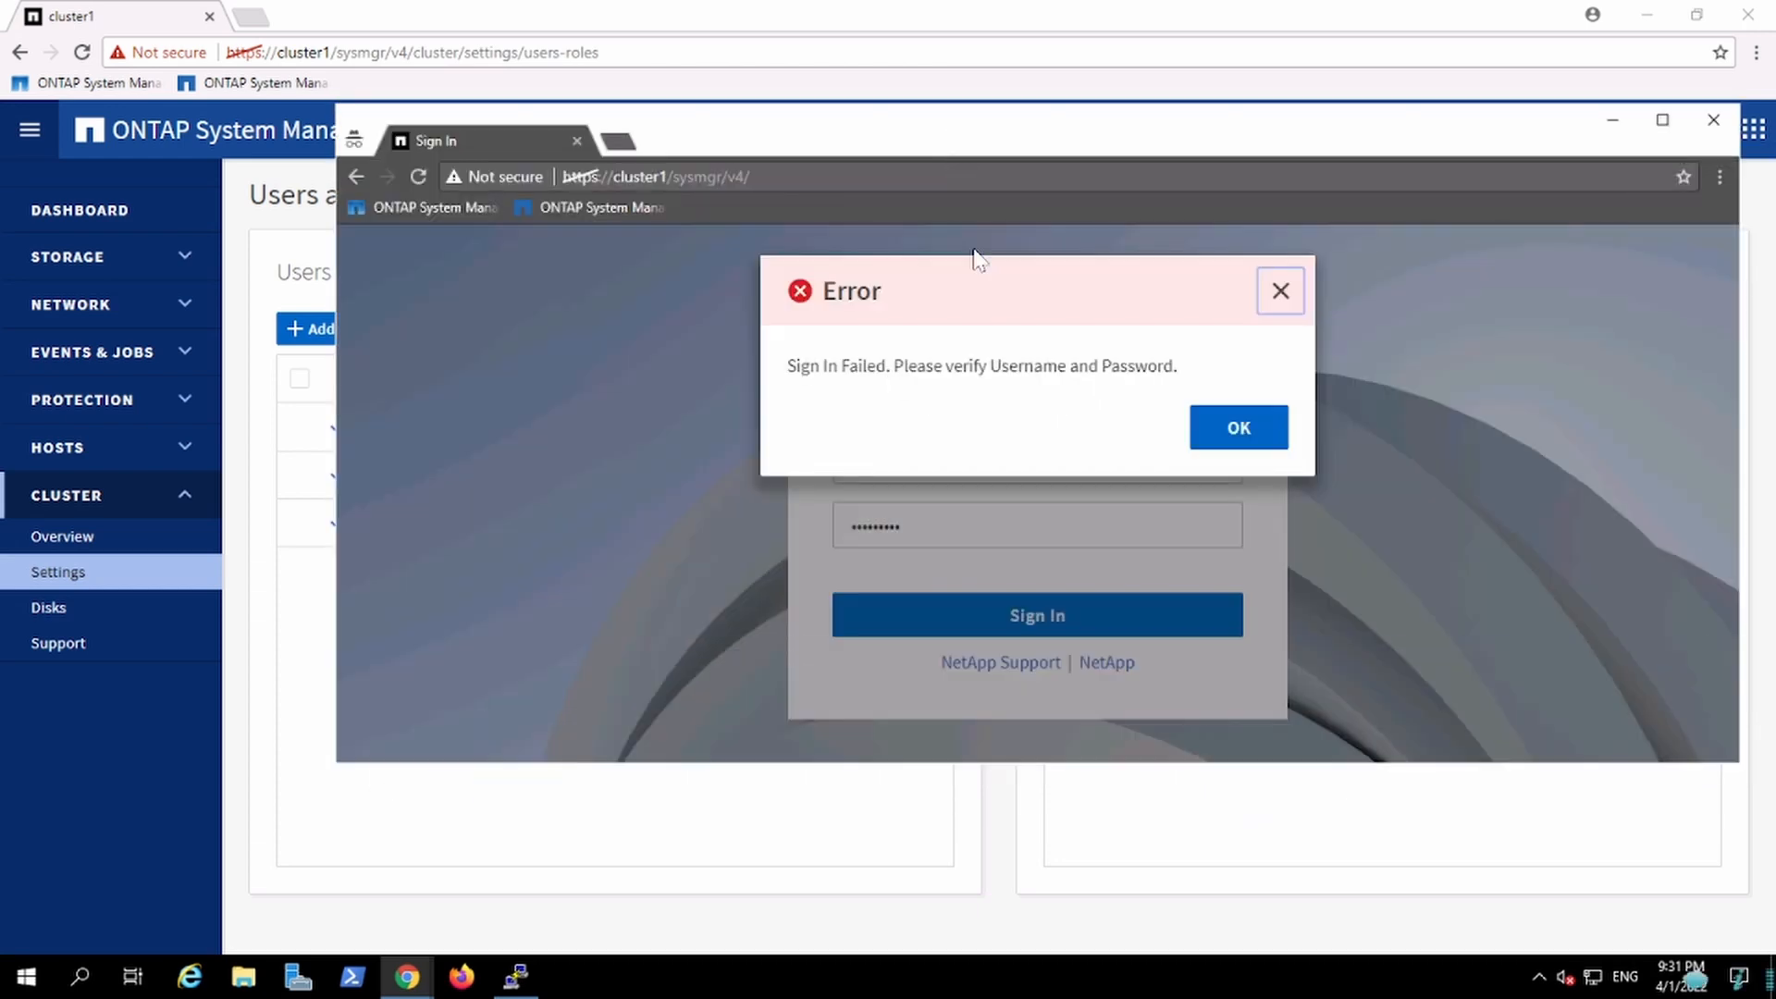
pyautogui.click(1239, 427)
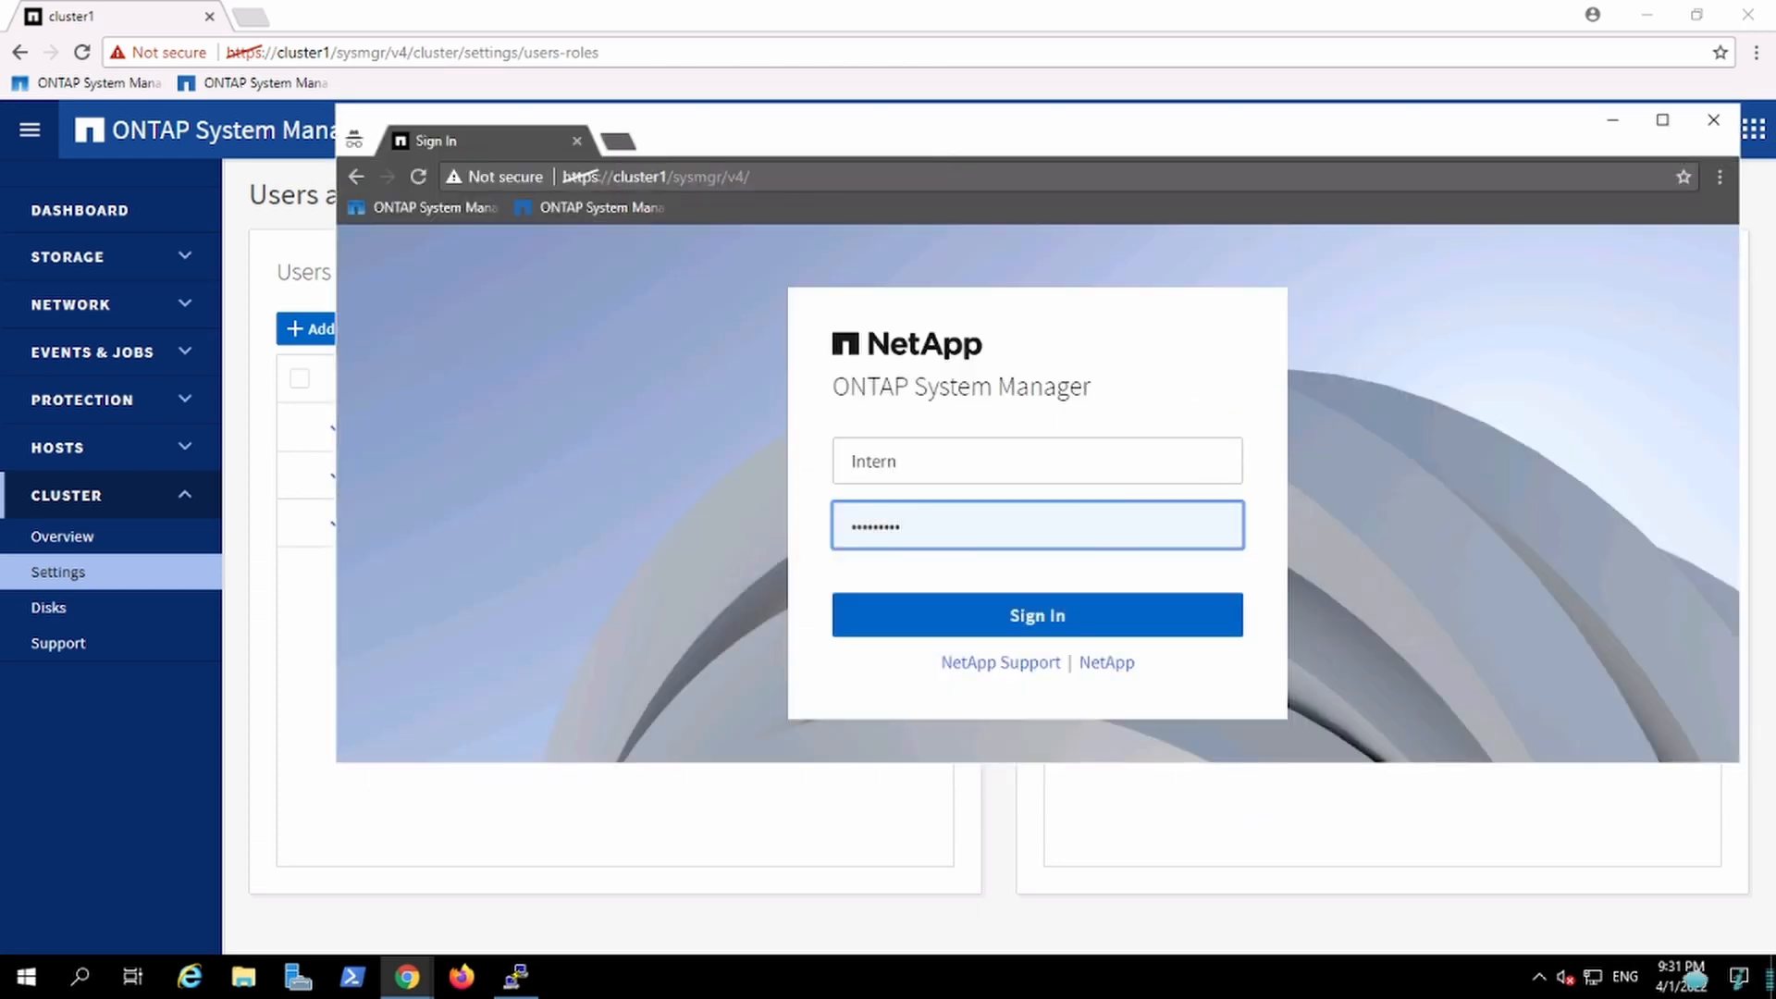
pyautogui.write('•••••')
pyautogui.press('Return')
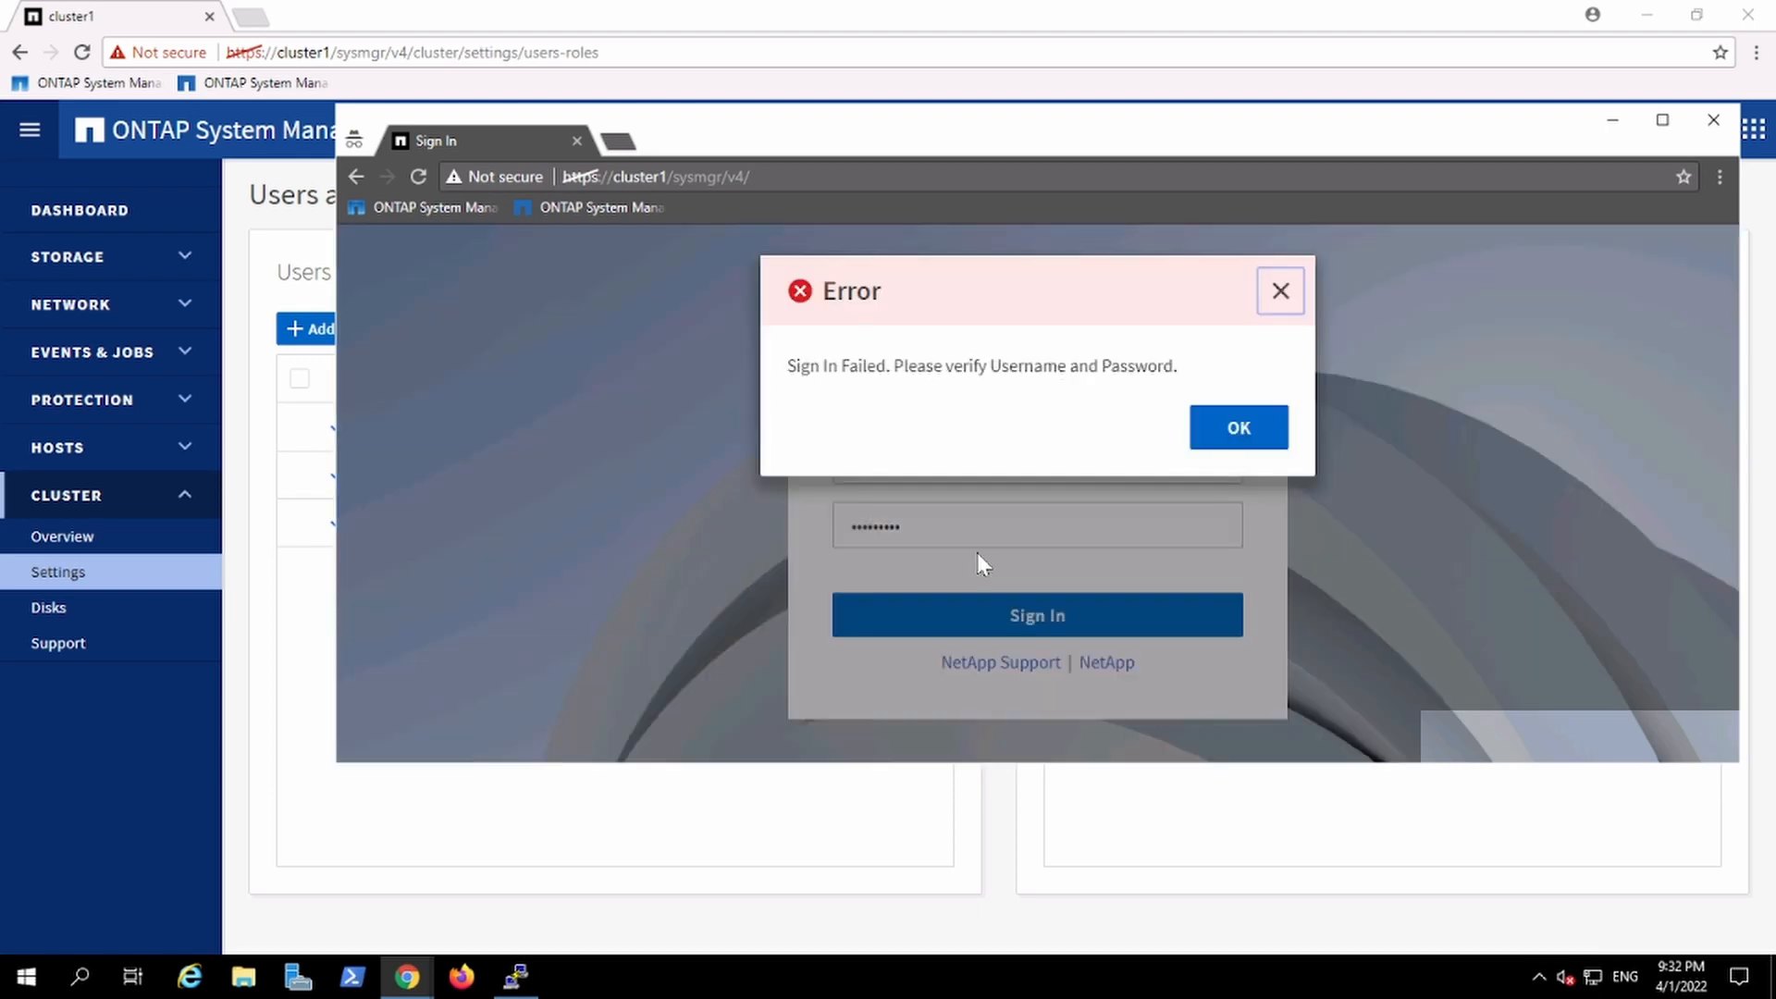
pyautogui.click(1229, 458)
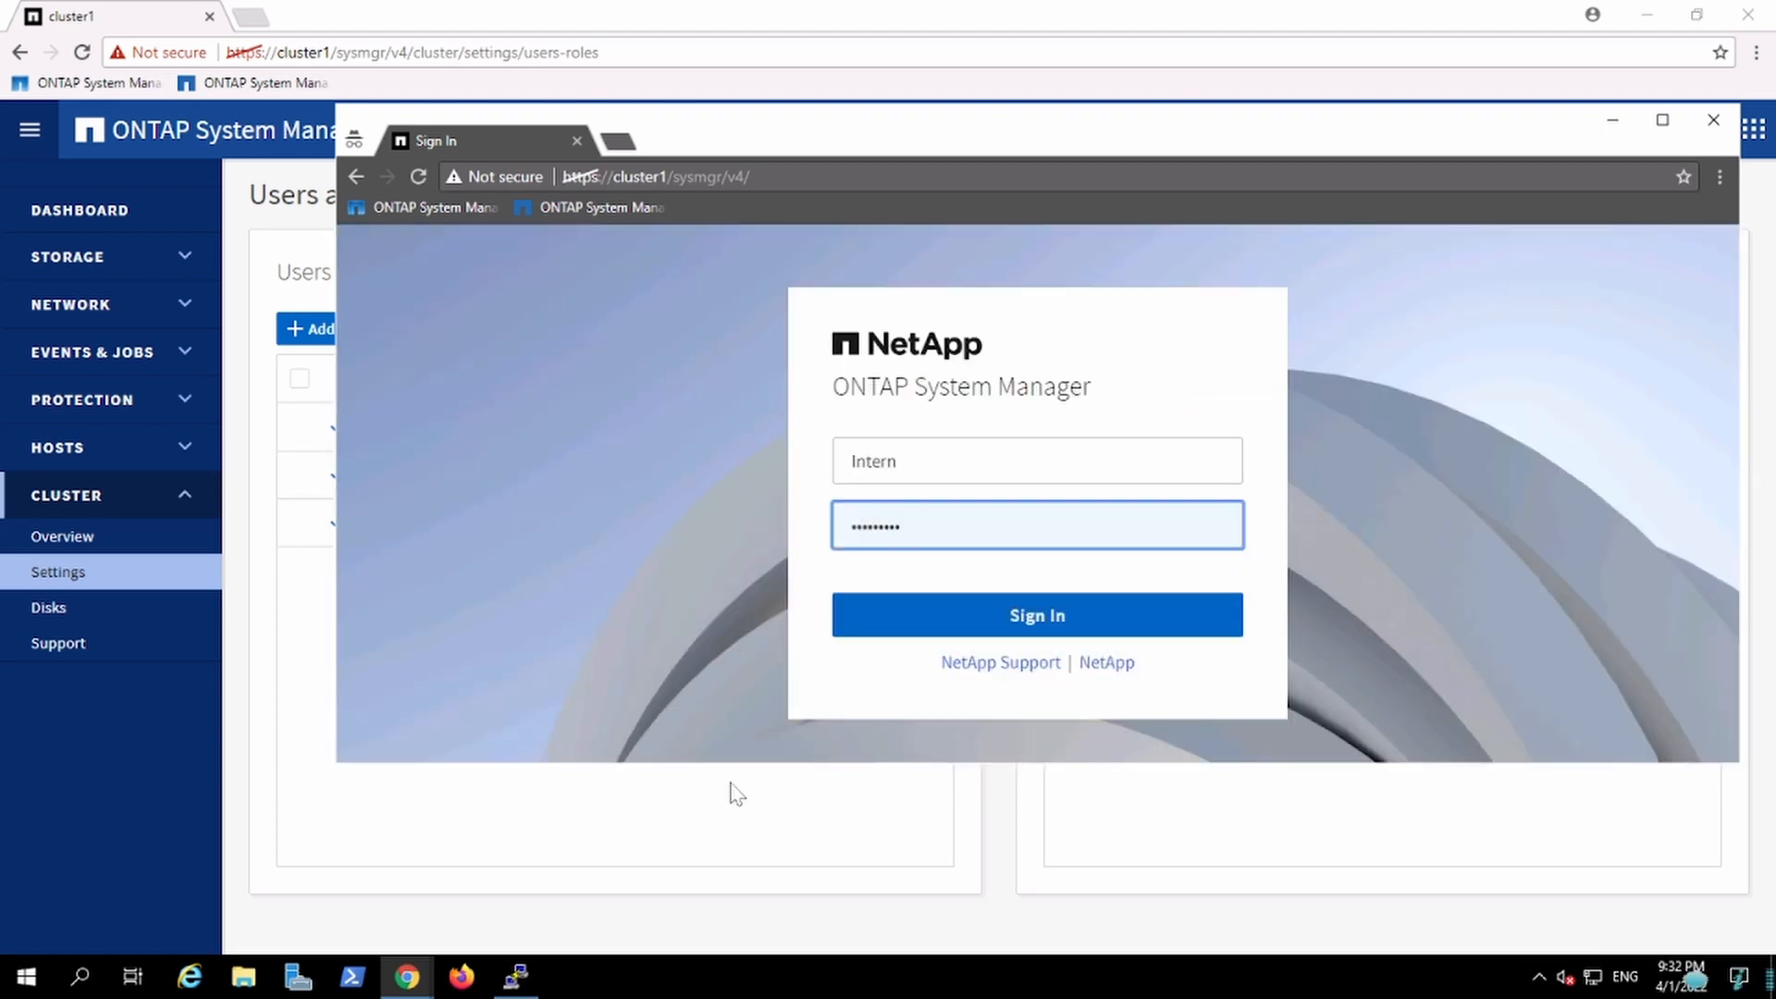
# Step: Try to change the Intern user's password, entering and confirming a new password, and save
pyautogui.click(733, 785)
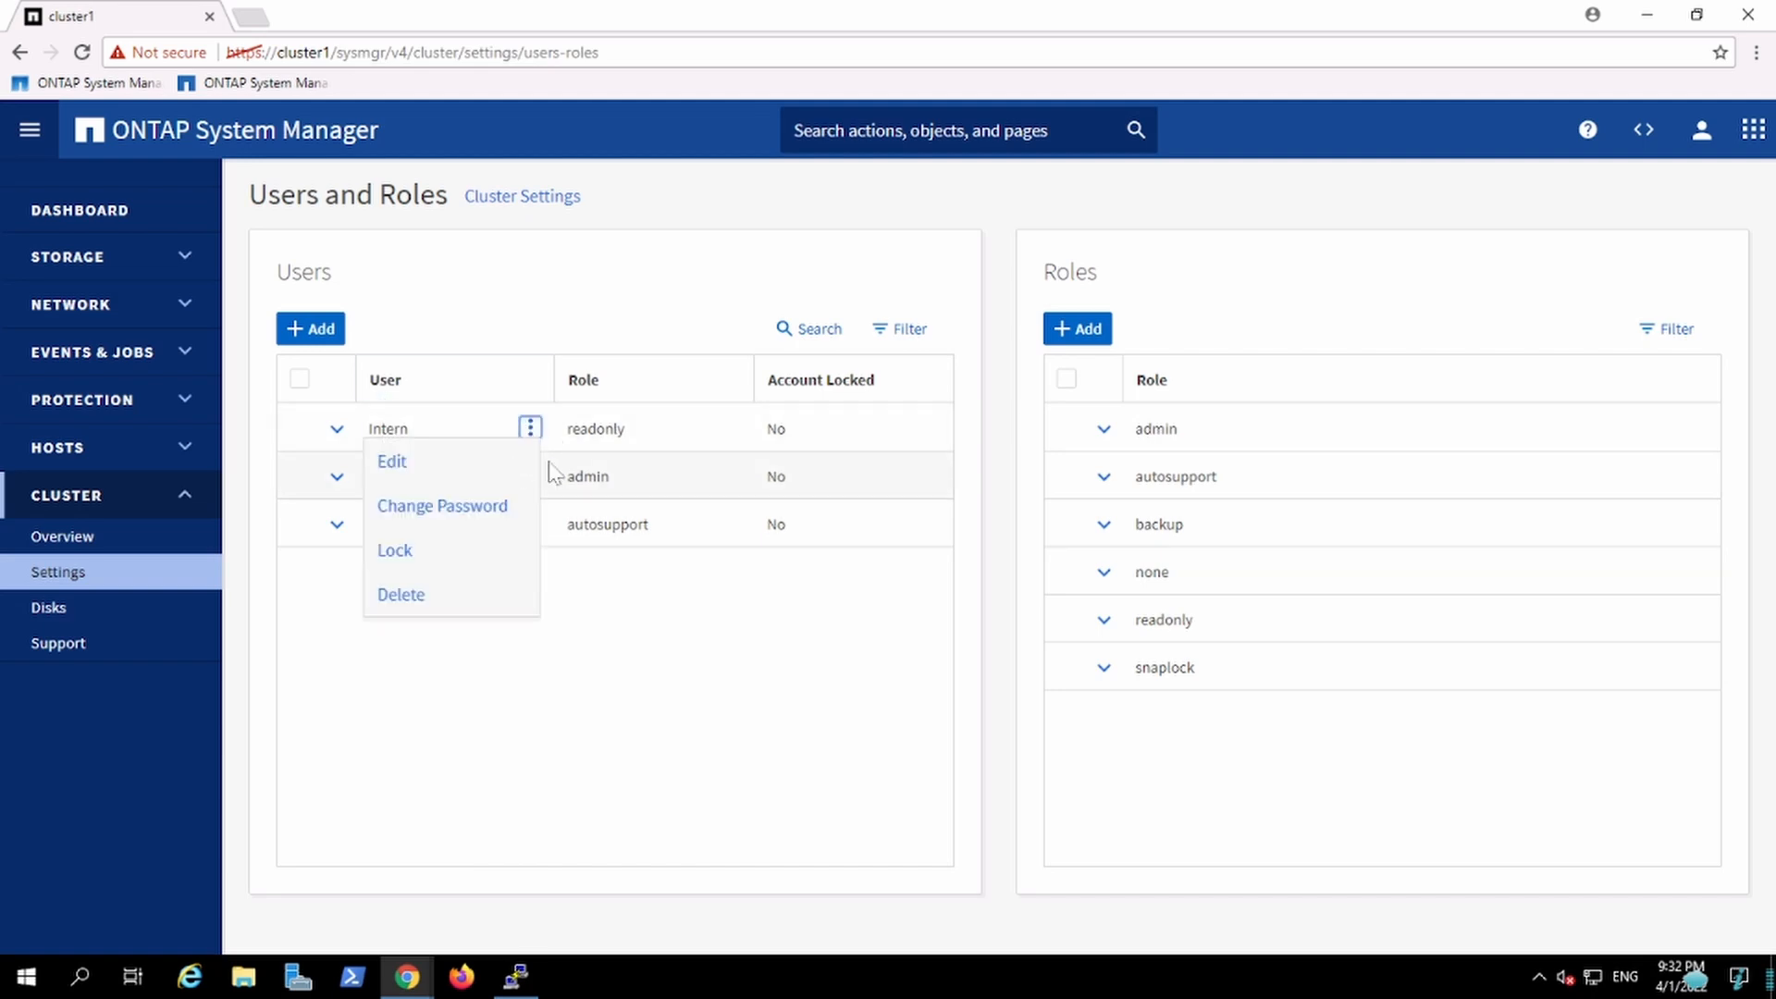
pyautogui.click(483, 516)
pyautogui.click(893, 477)
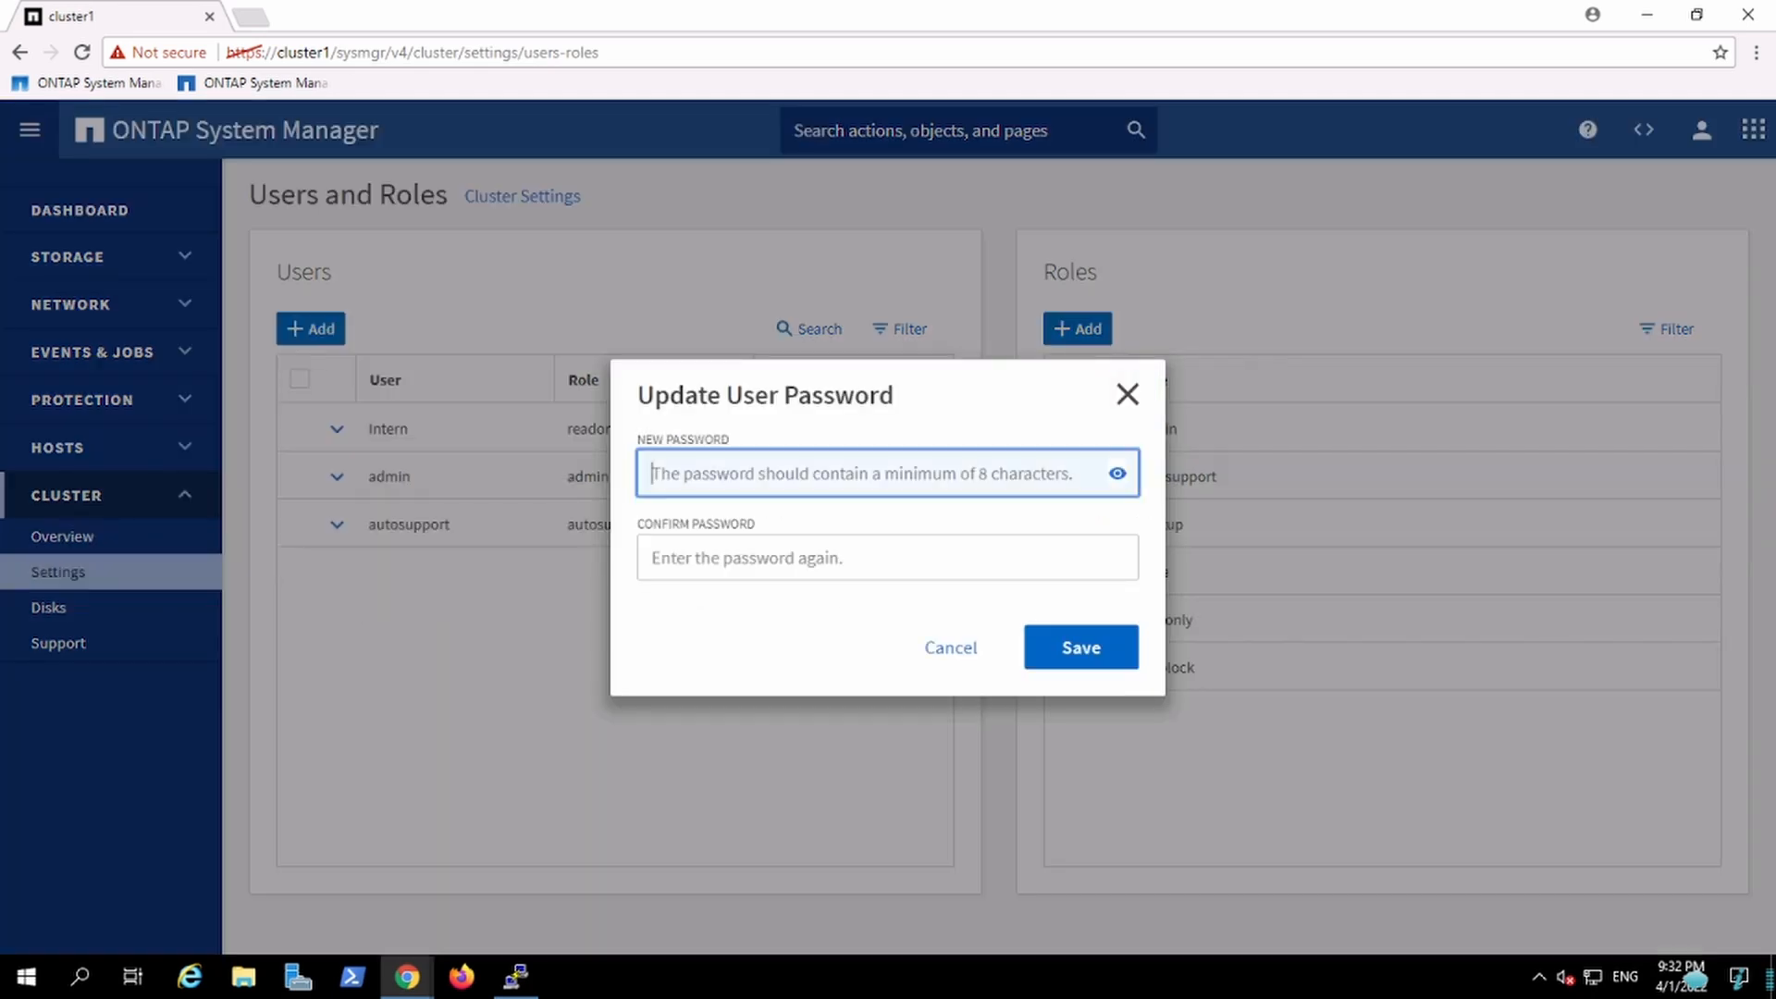
pyautogui.write('N')
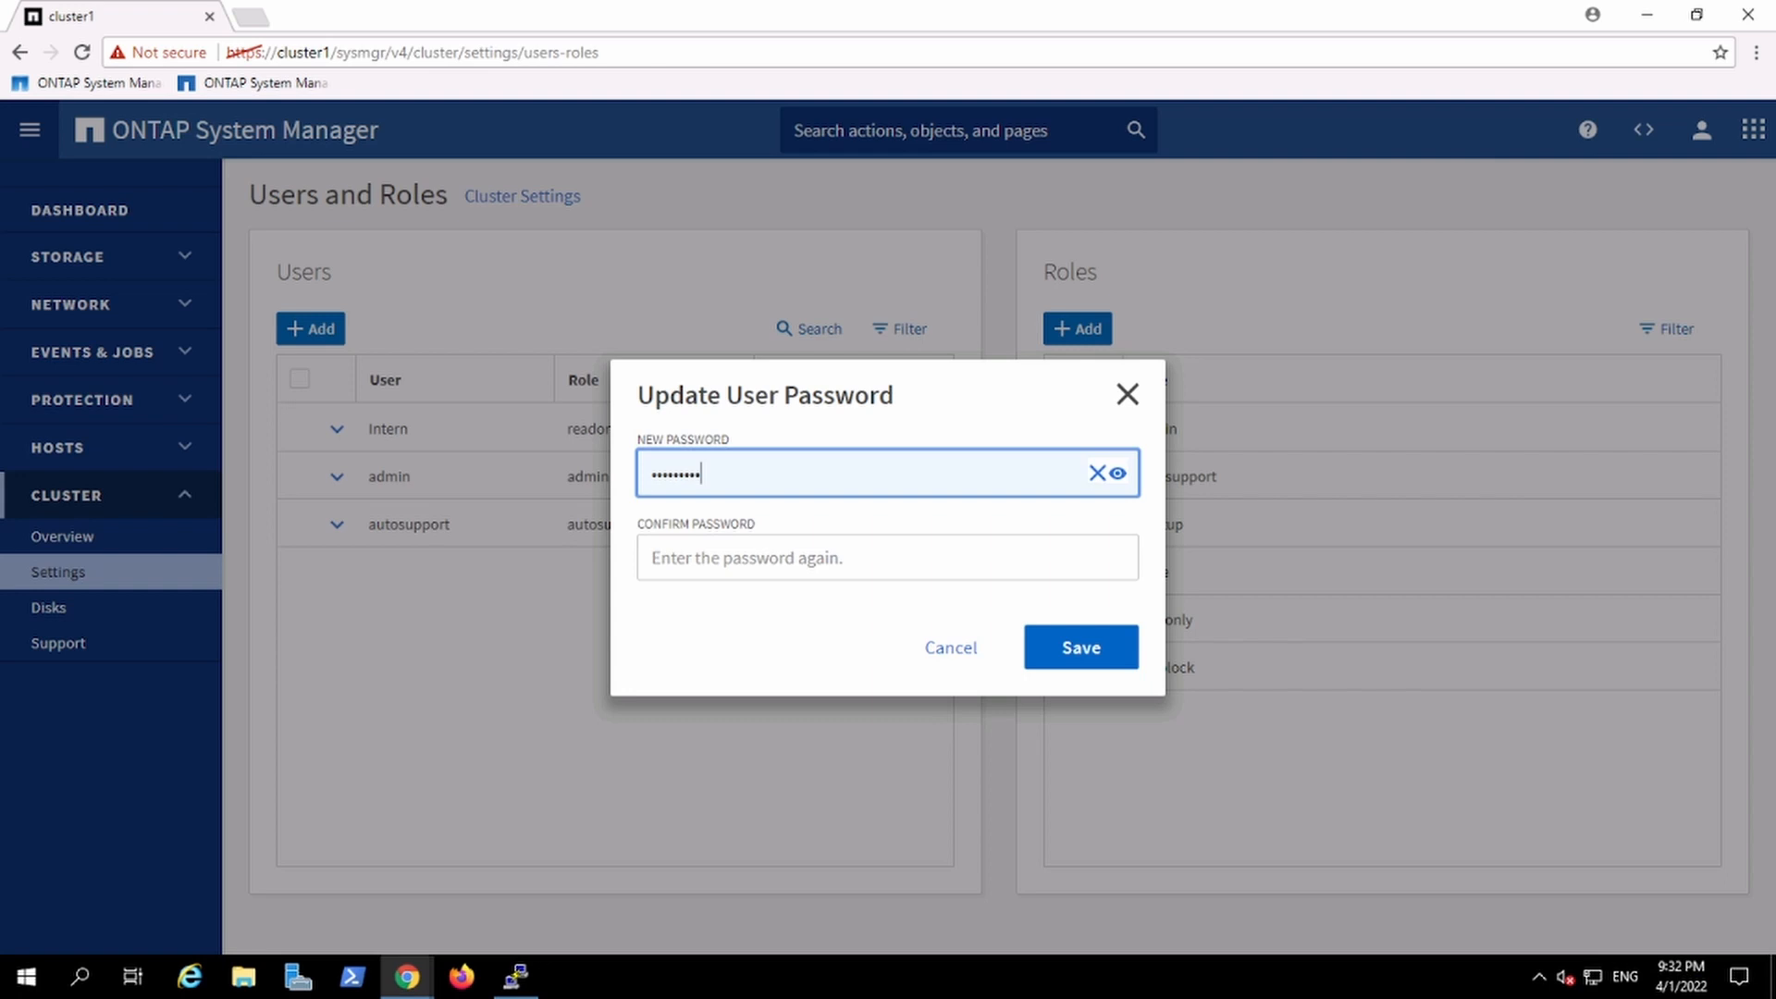
pyautogui.click(888, 557)
pyautogui.write('Ne')
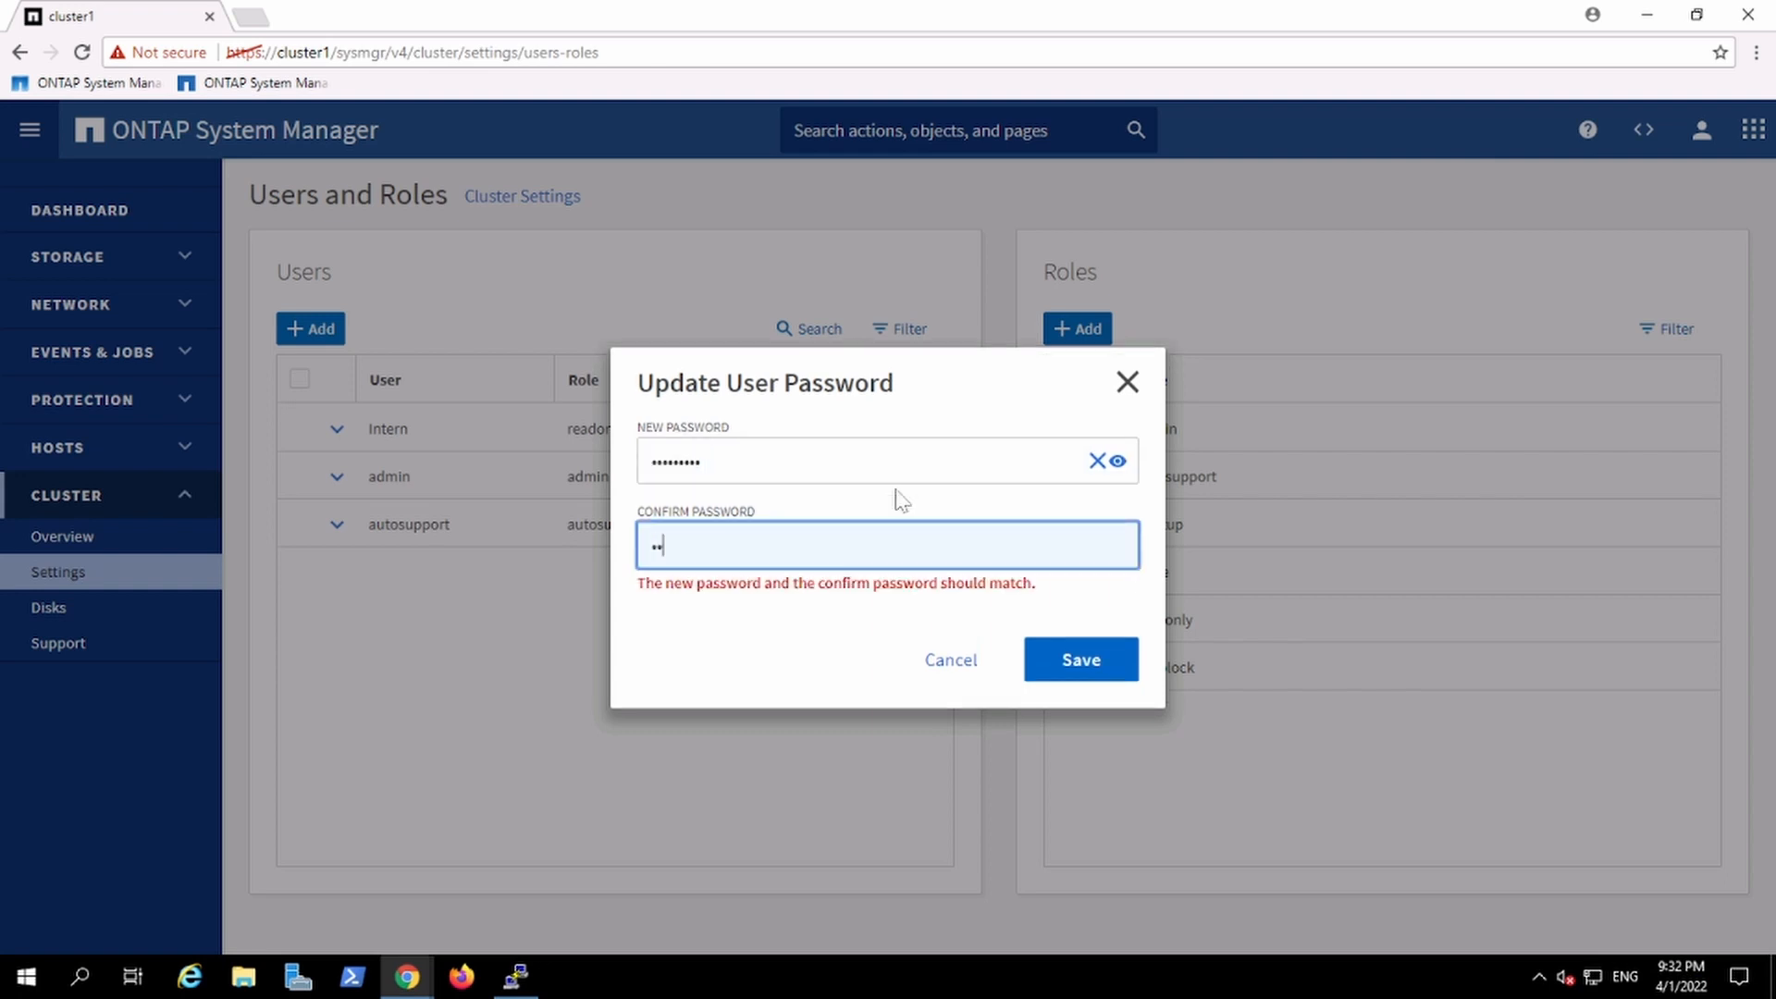
pyautogui.write('3')
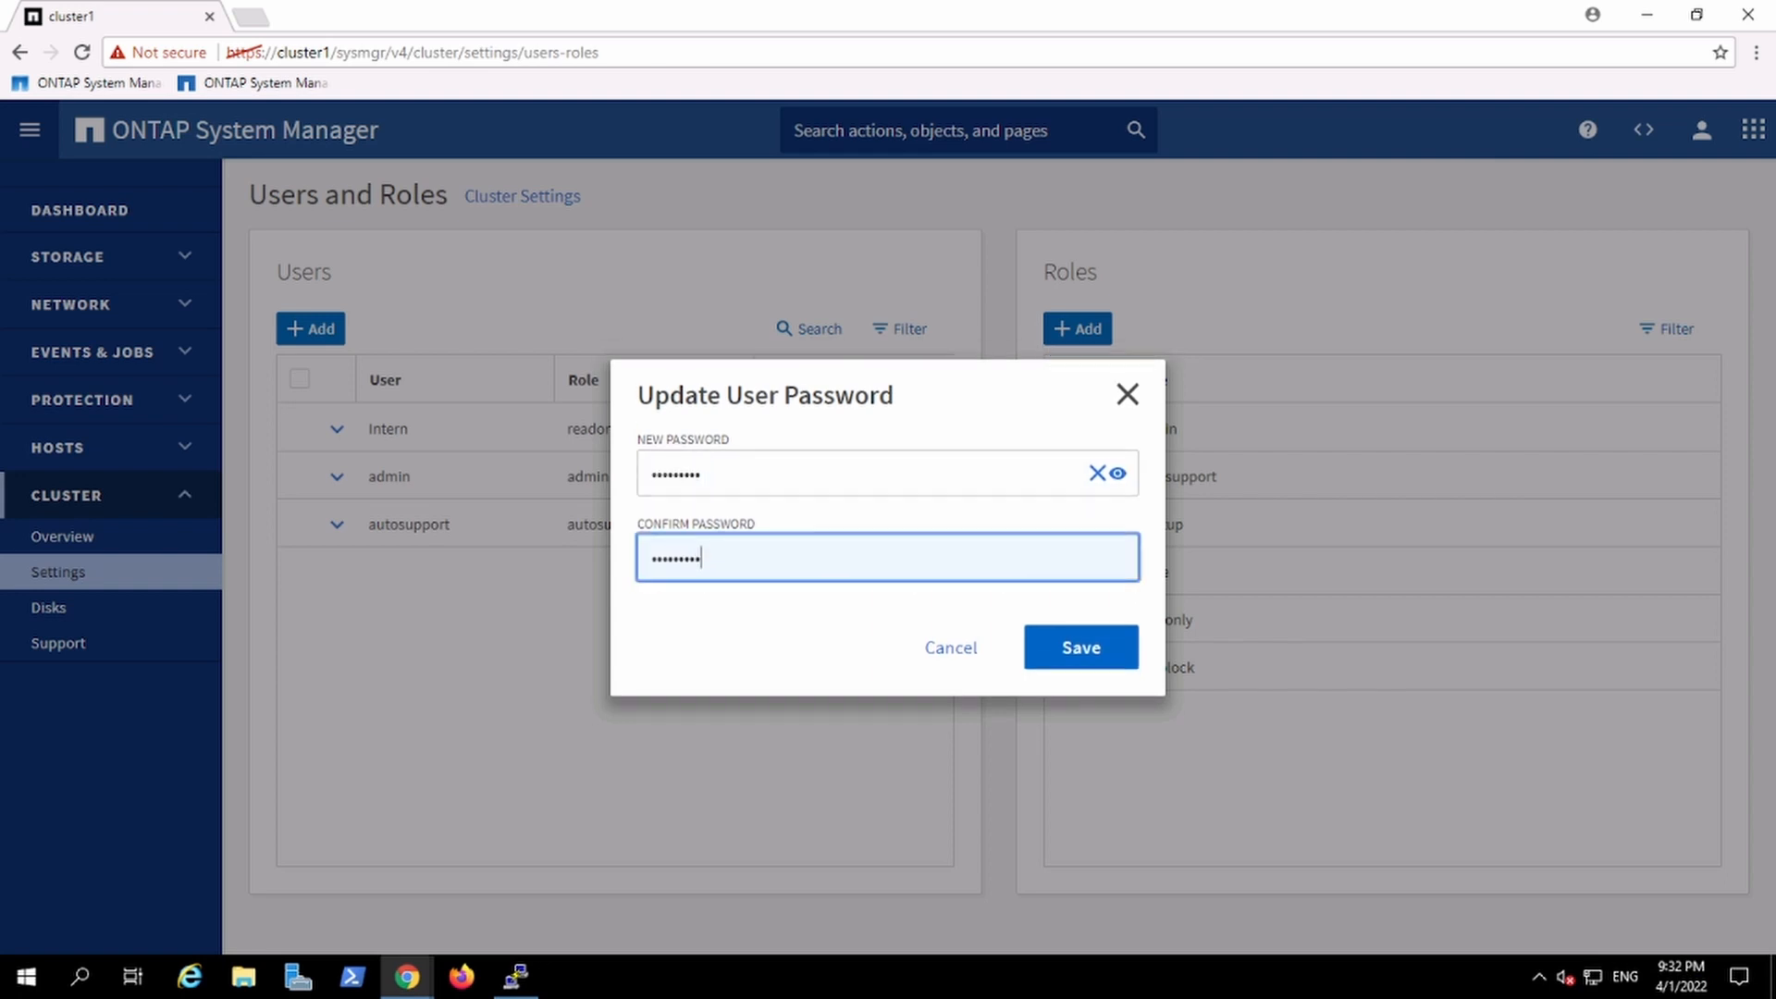
pyautogui.click(1118, 473)
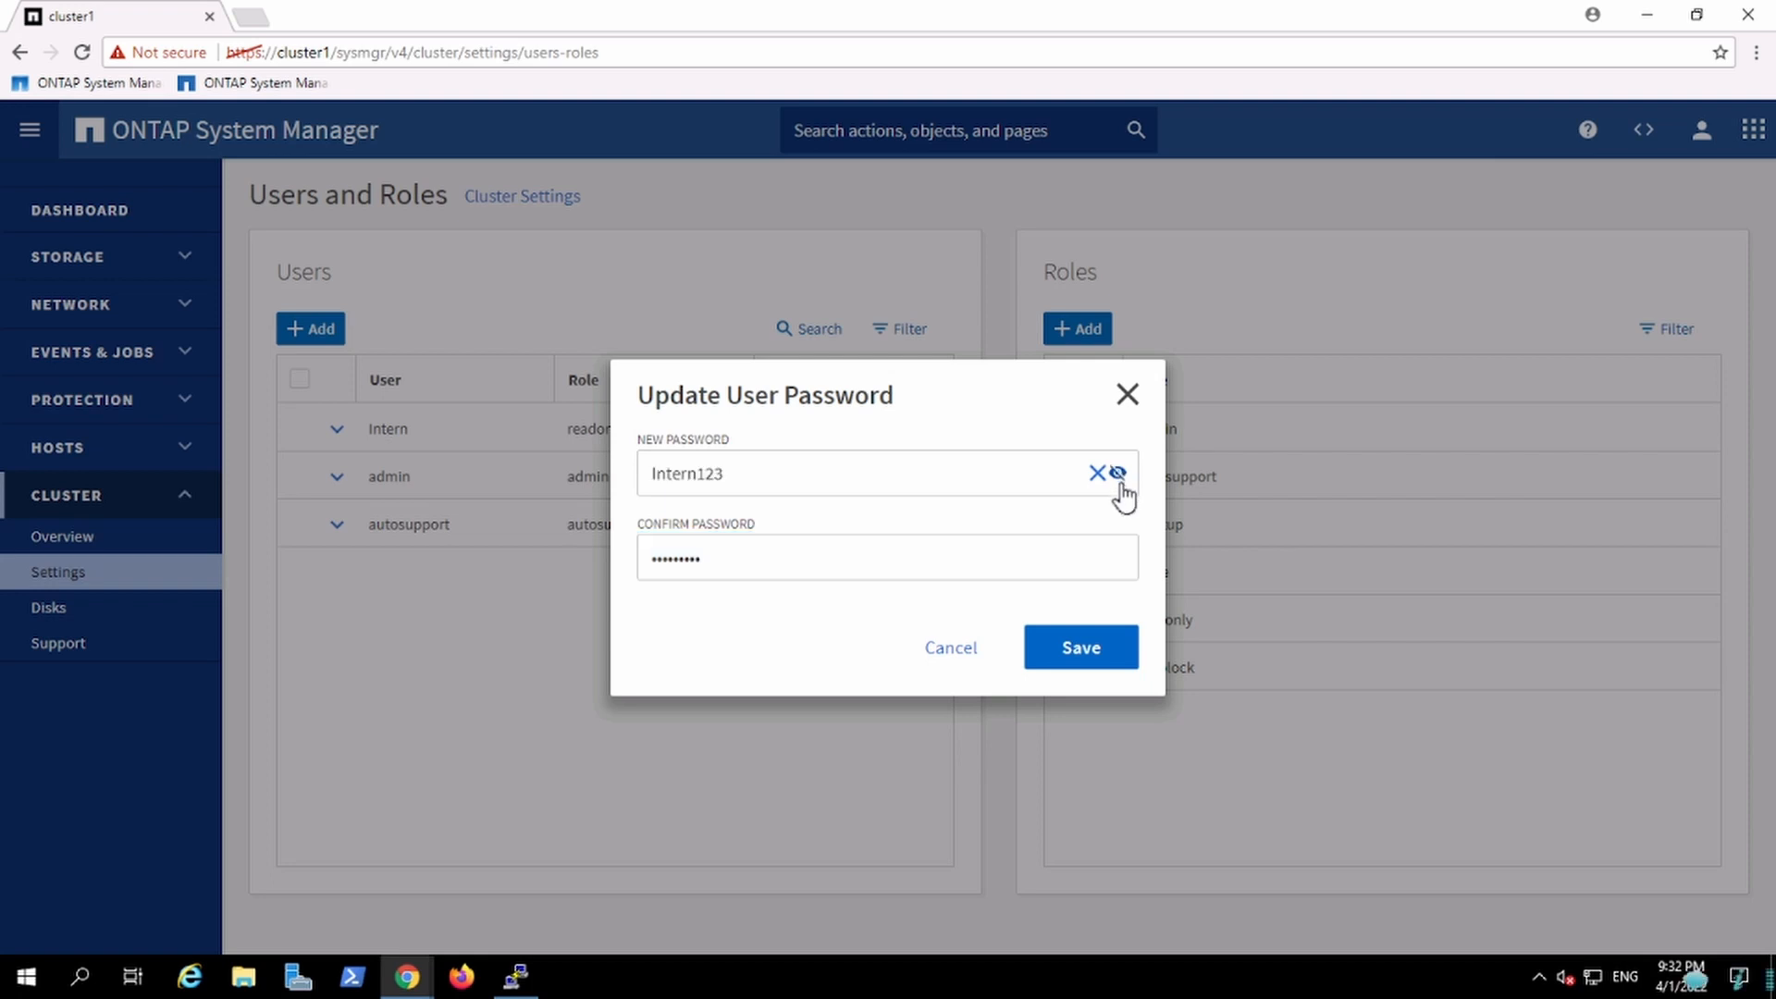
pyautogui.click(1054, 664)
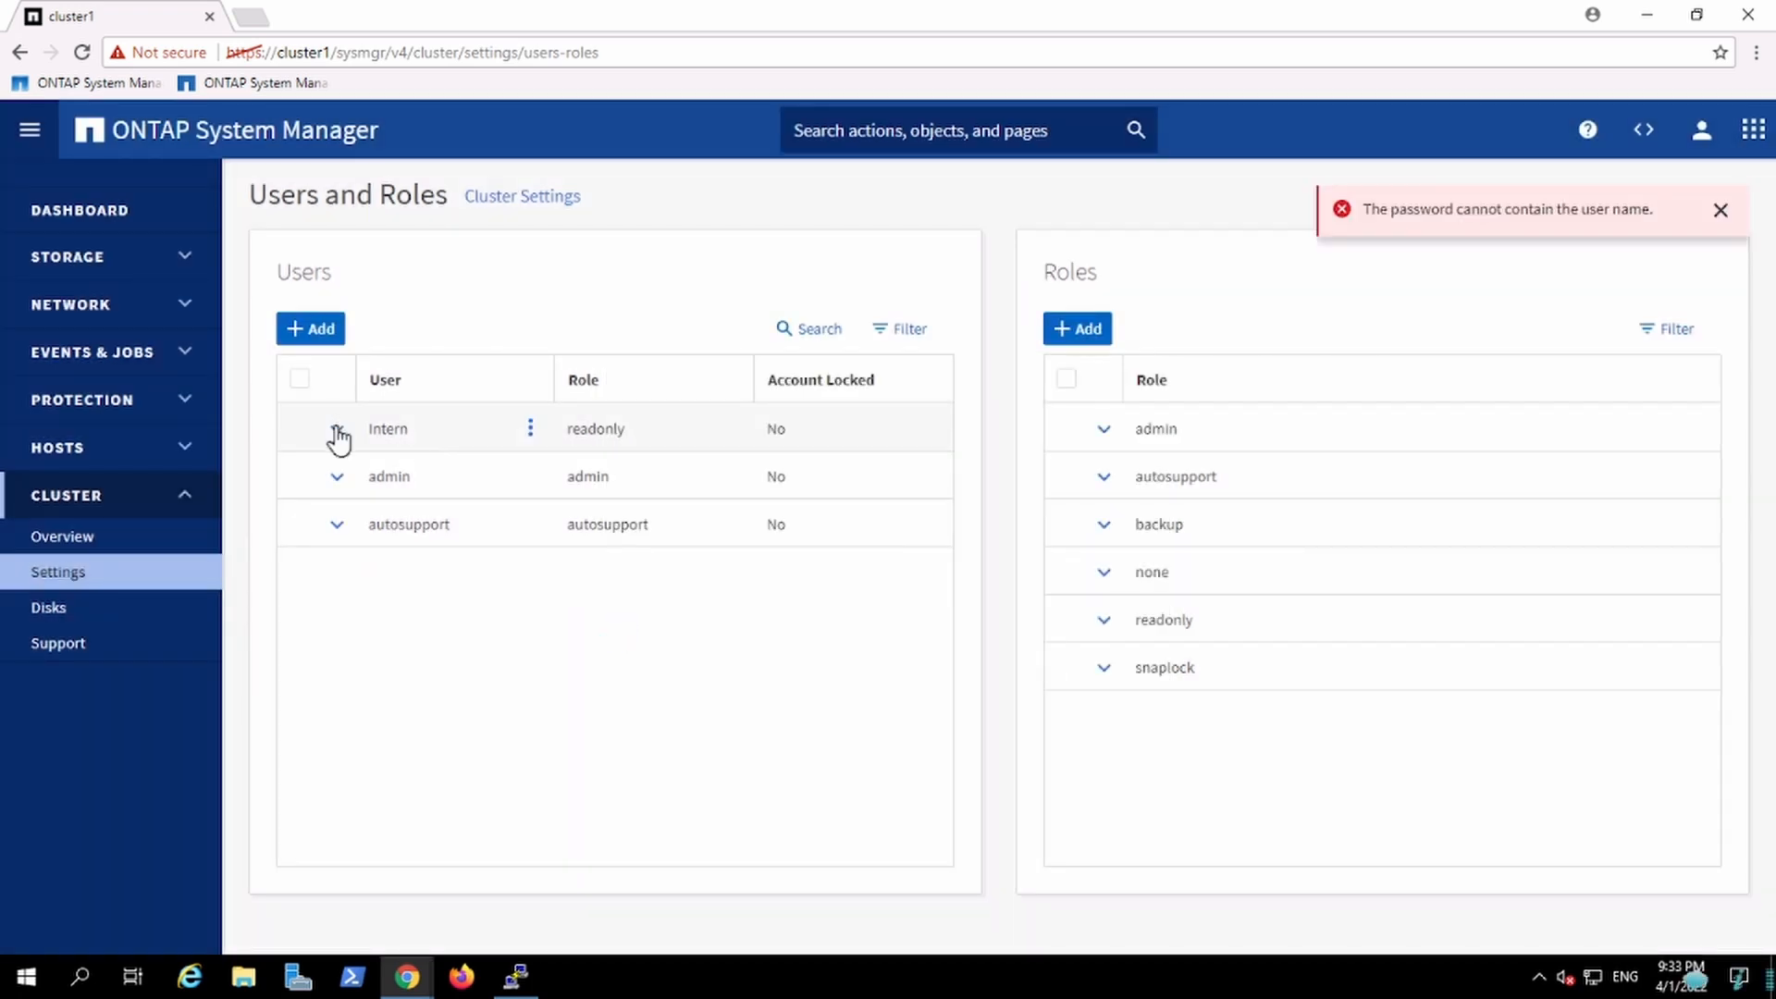
# Step: Edit the Intern user to add an HTTP login method with Password authentication and save
pyautogui.click(337, 429)
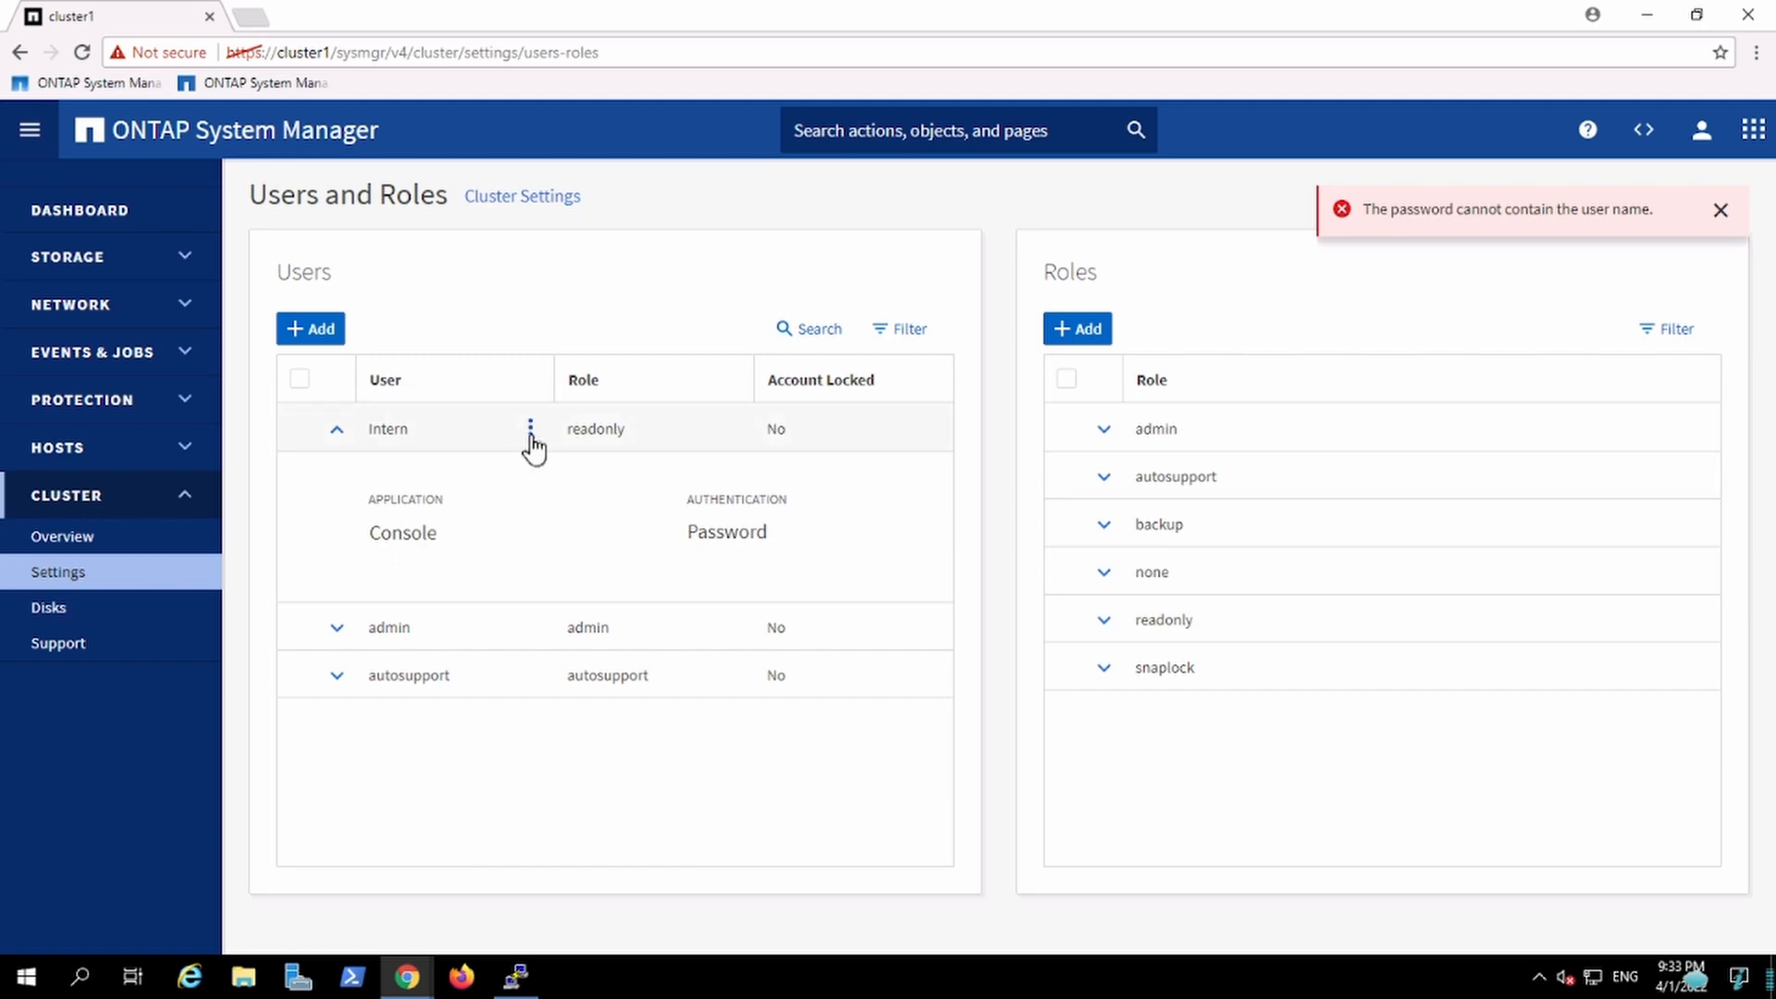
pyautogui.click(530, 433)
pyautogui.click(459, 465)
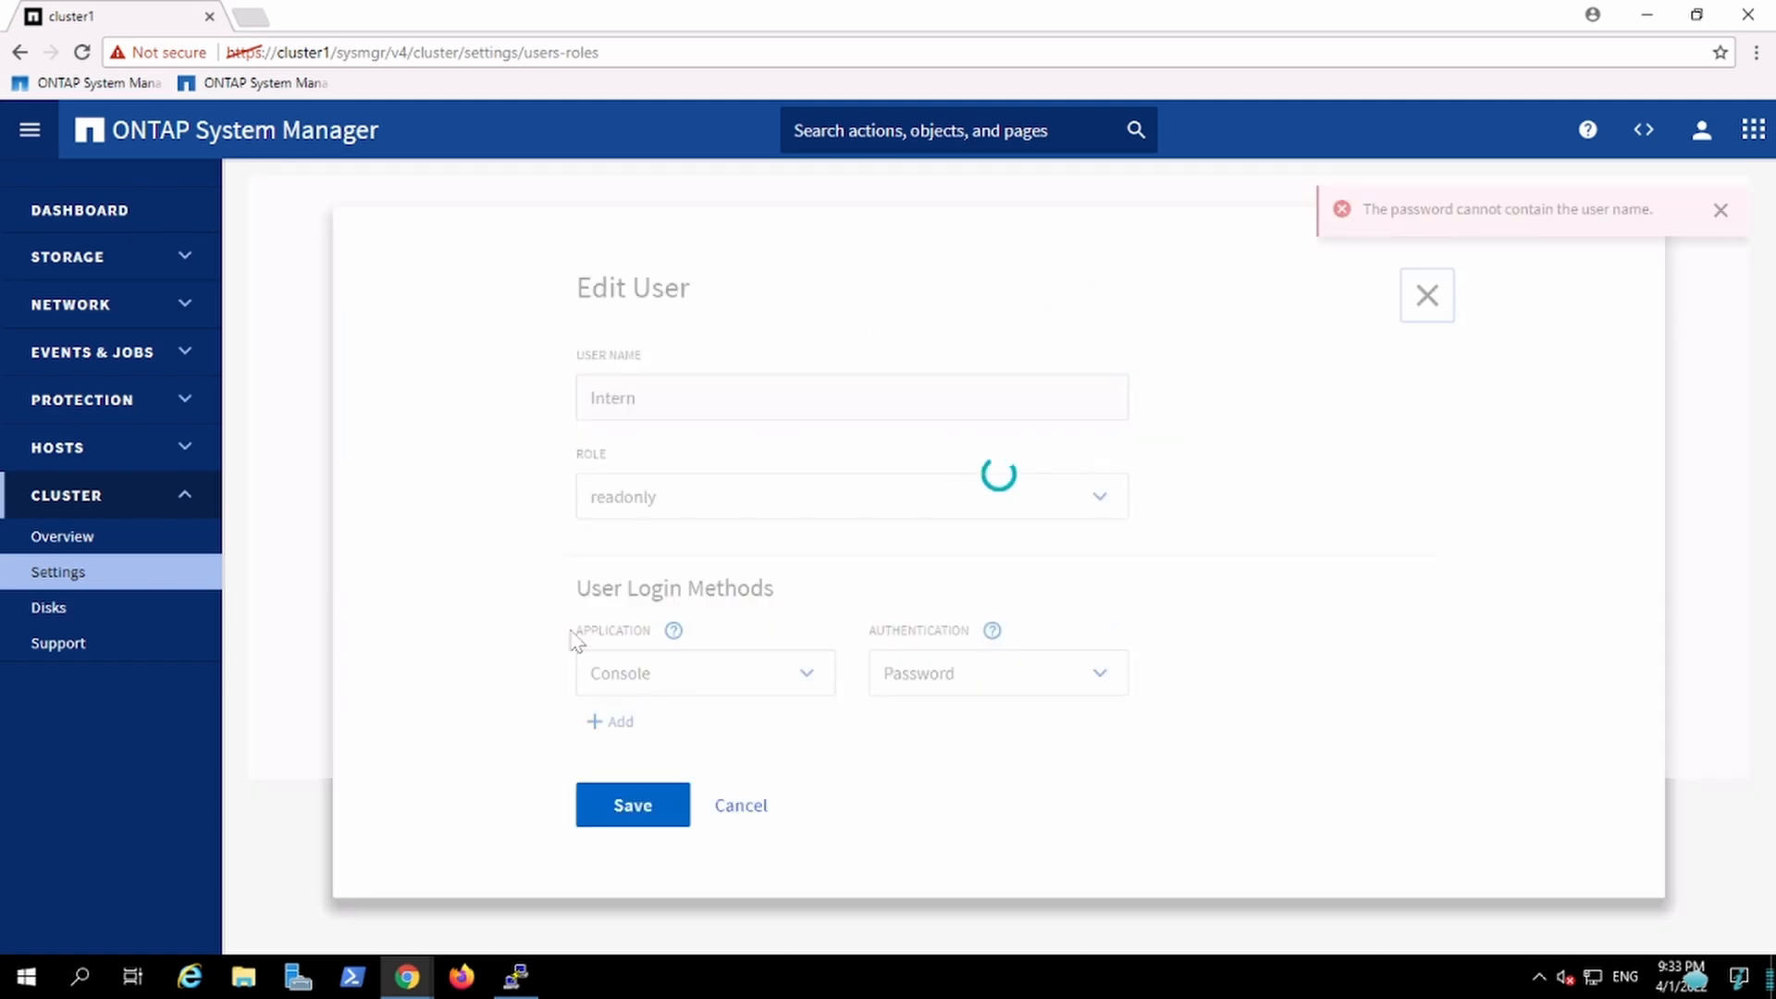
pyautogui.click(962, 669)
pyautogui.click(962, 669)
pyautogui.click(760, 686)
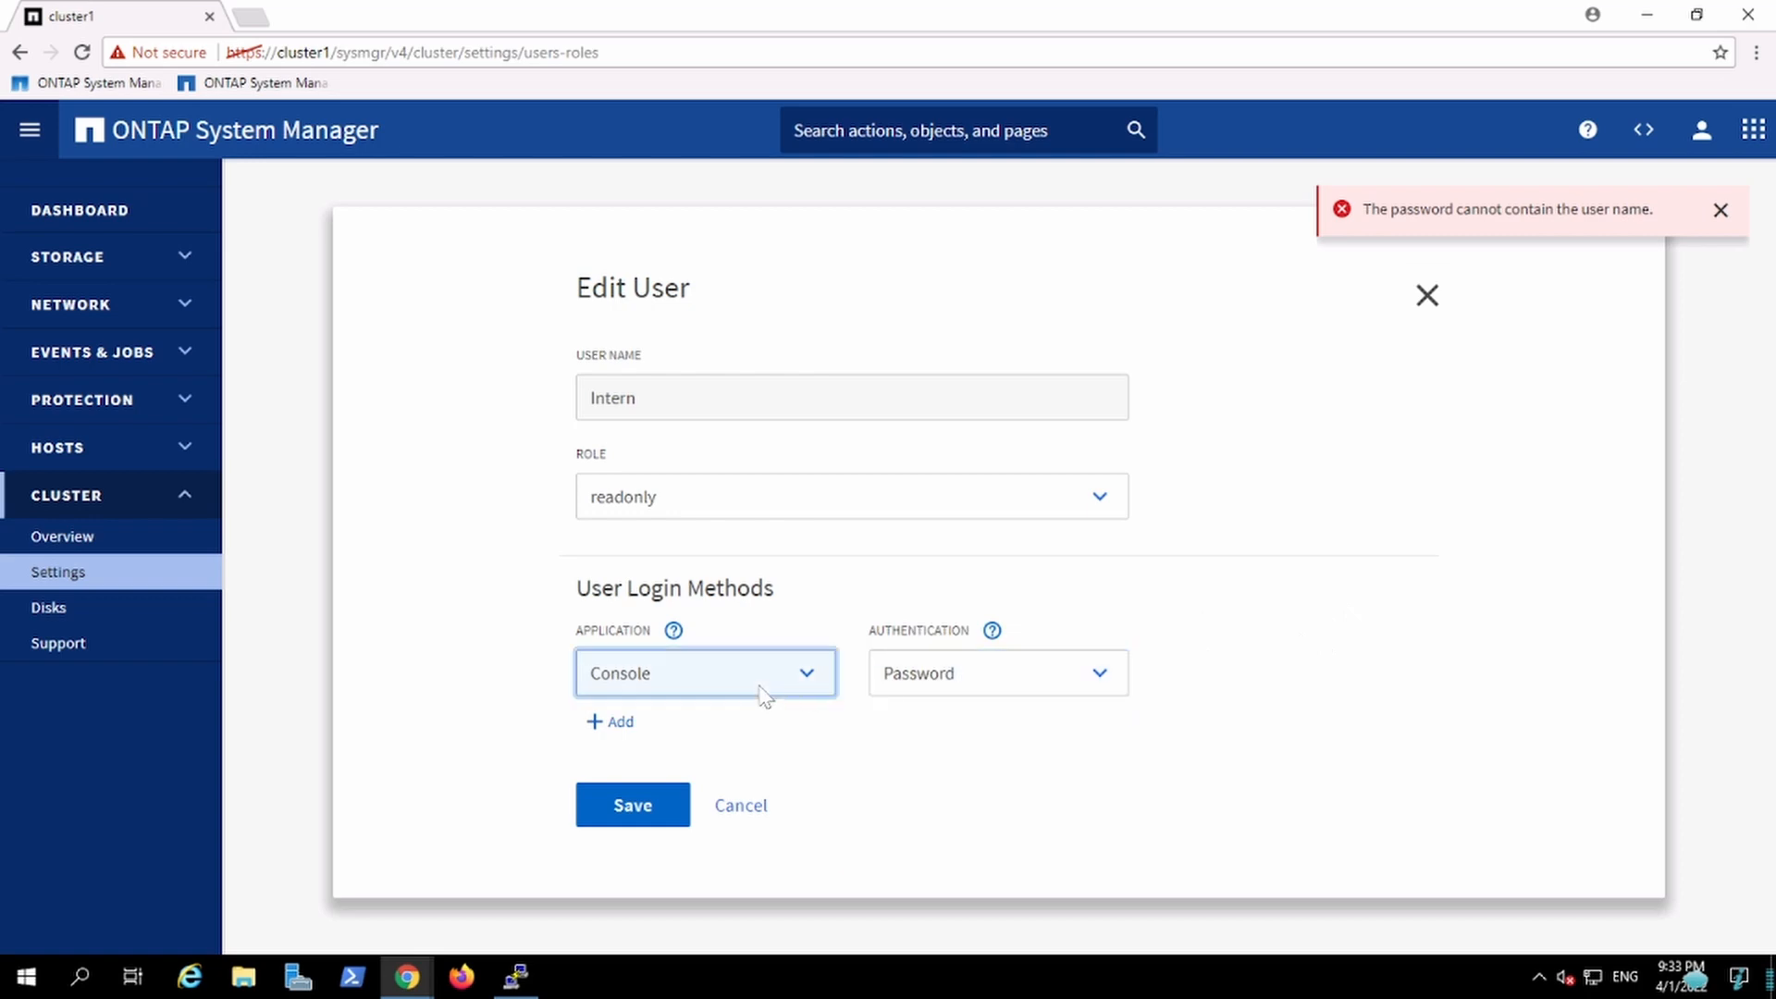
pyautogui.click(760, 694)
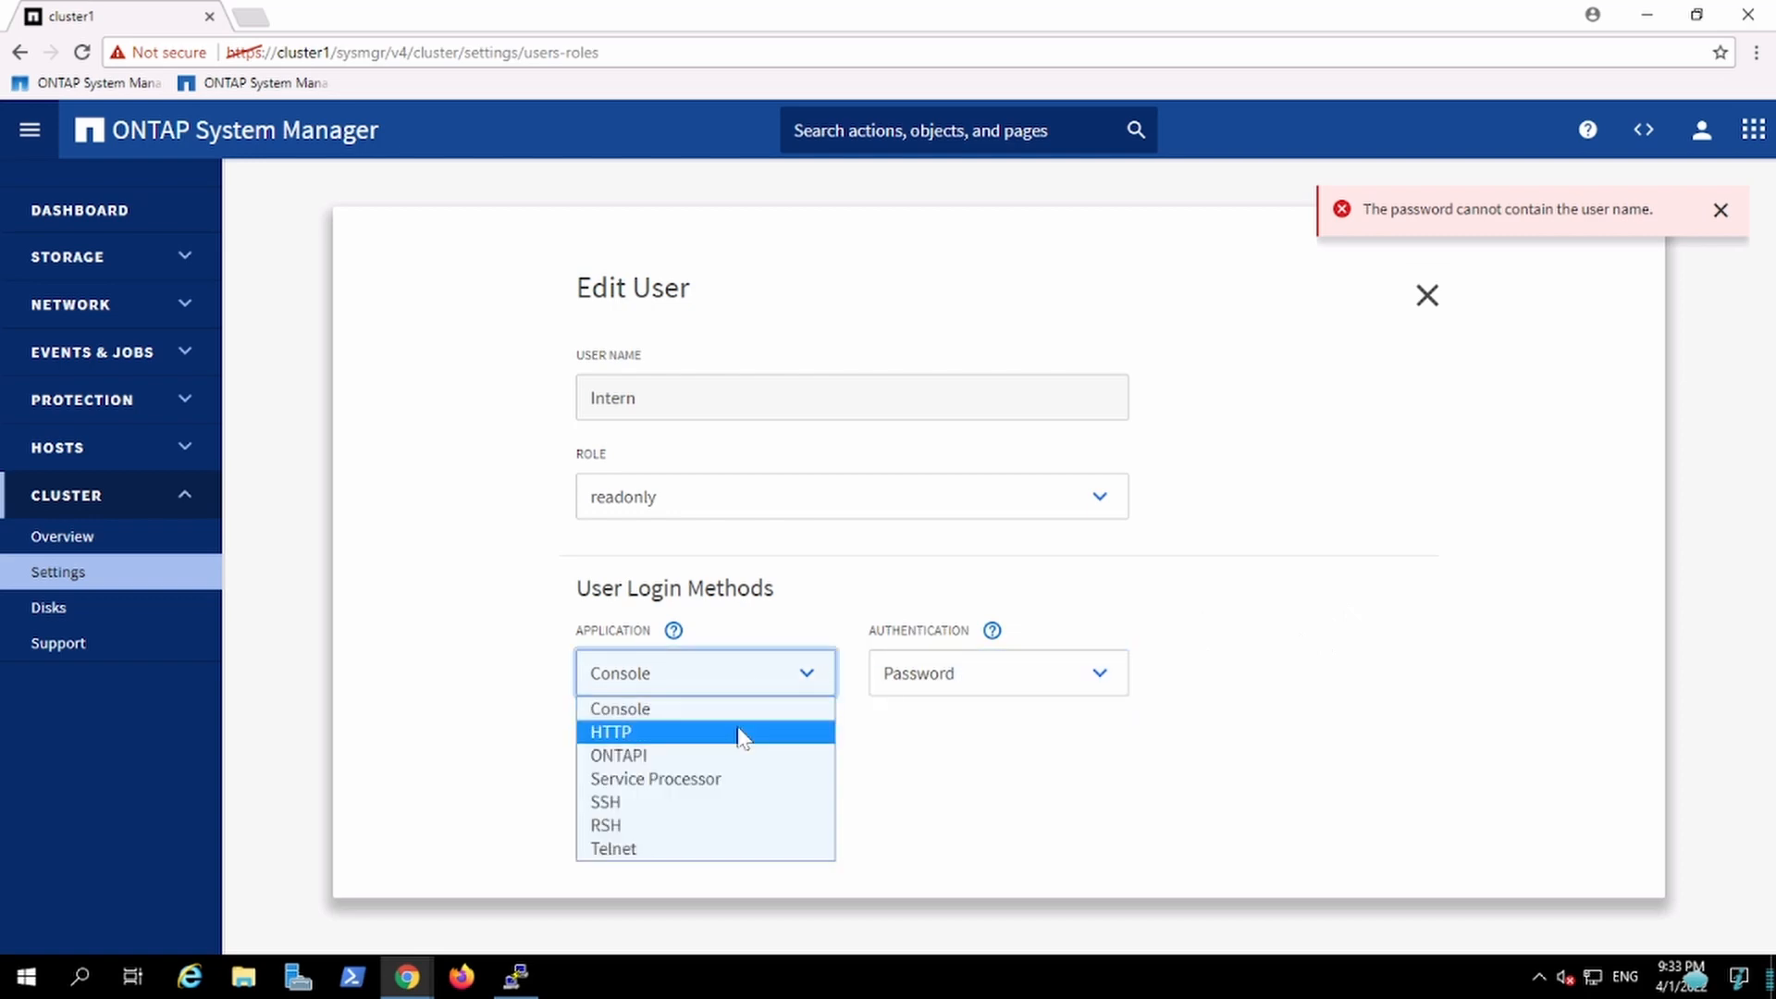
pyautogui.click(758, 622)
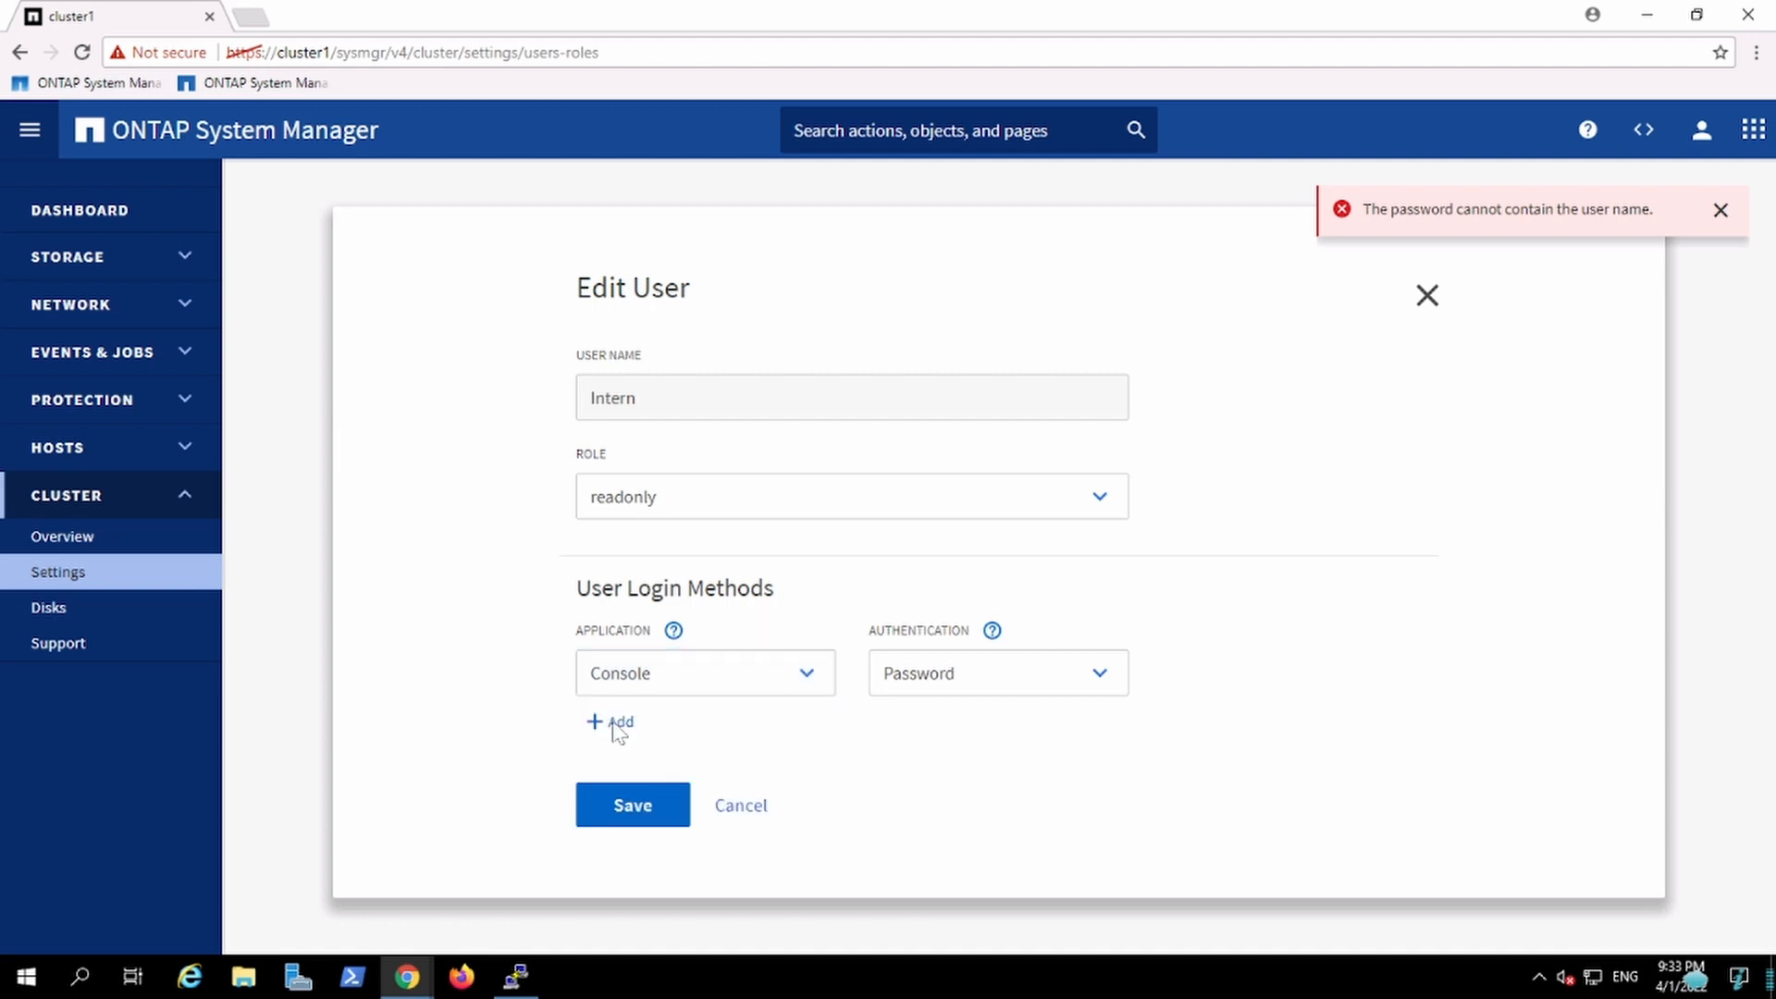
pyautogui.click(609, 723)
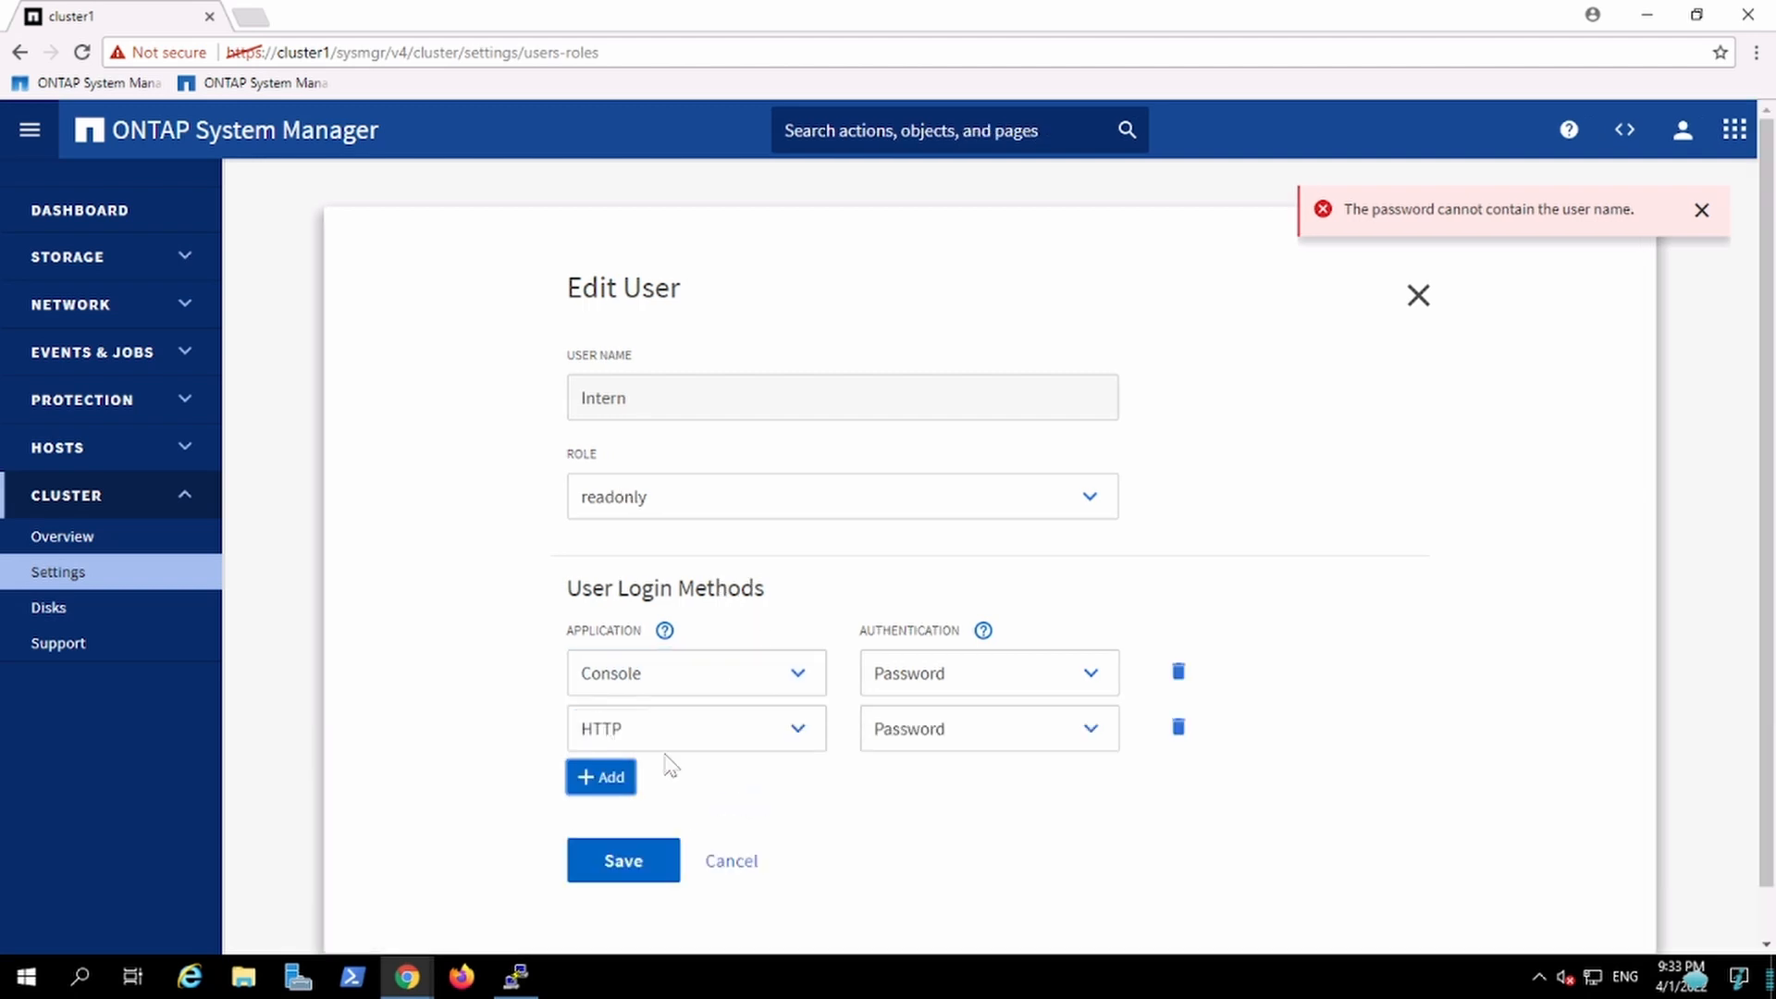
pyautogui.click(645, 874)
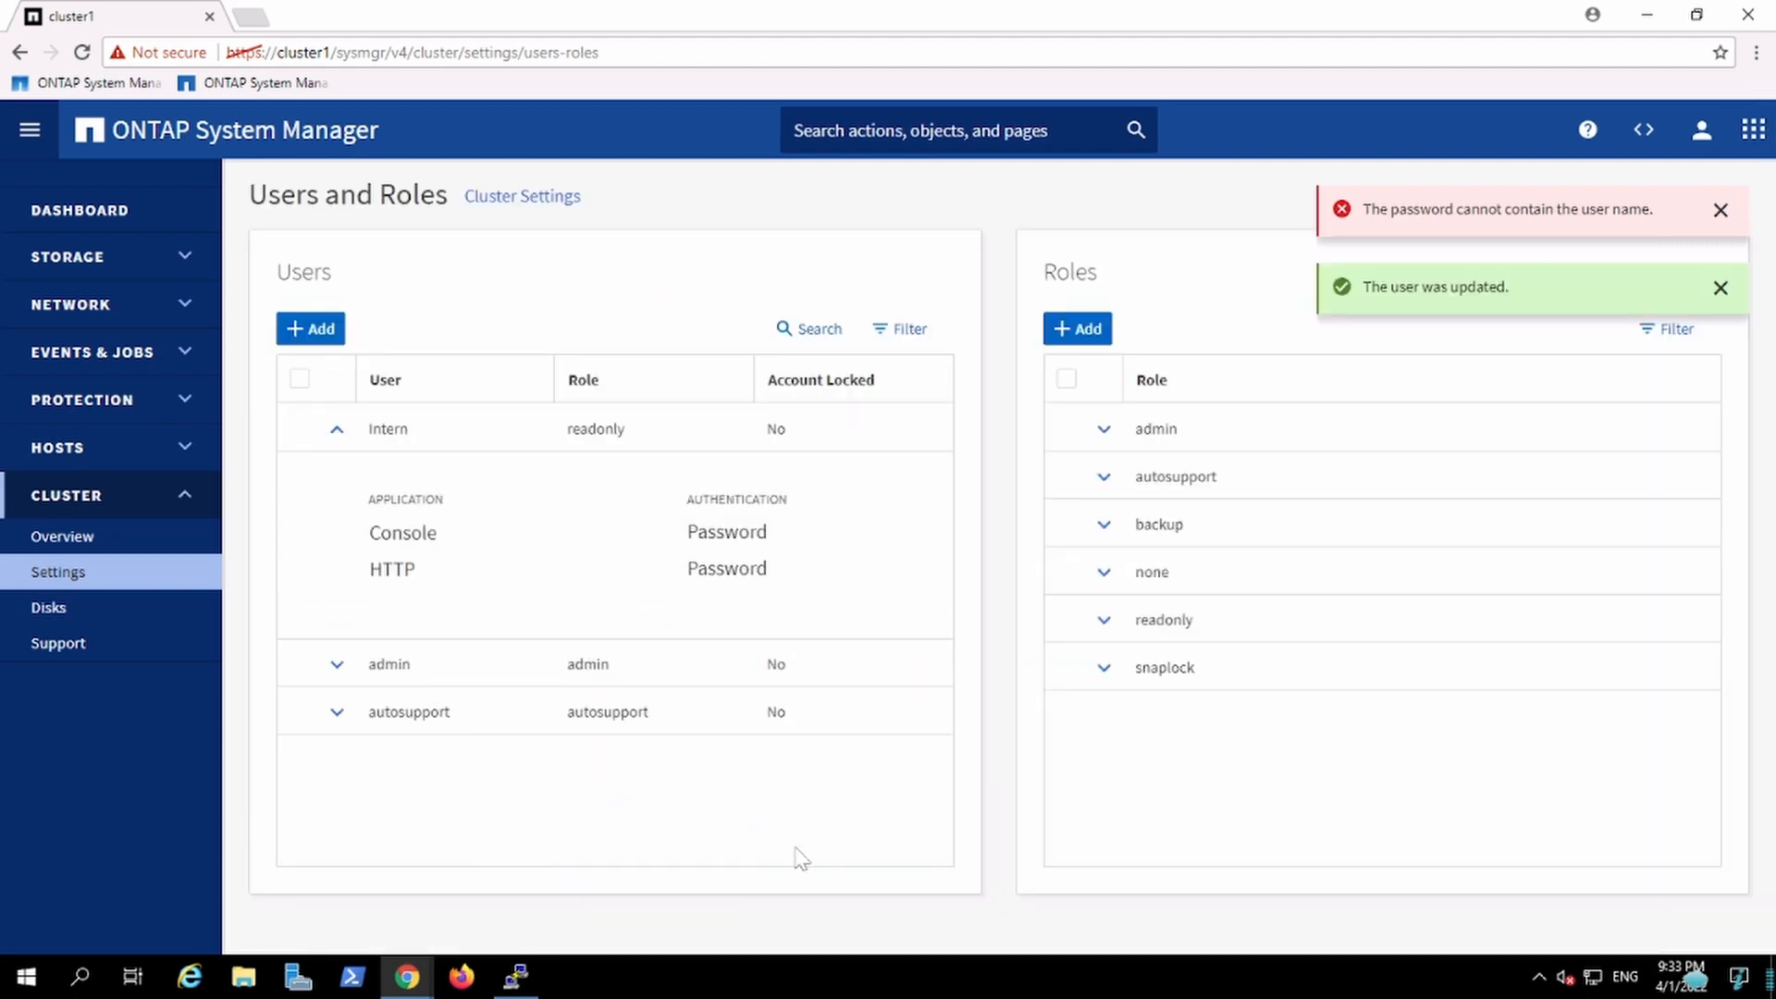
# Step: Switch back to the incognito window and sign in as Intern
pyautogui.click(518, 976)
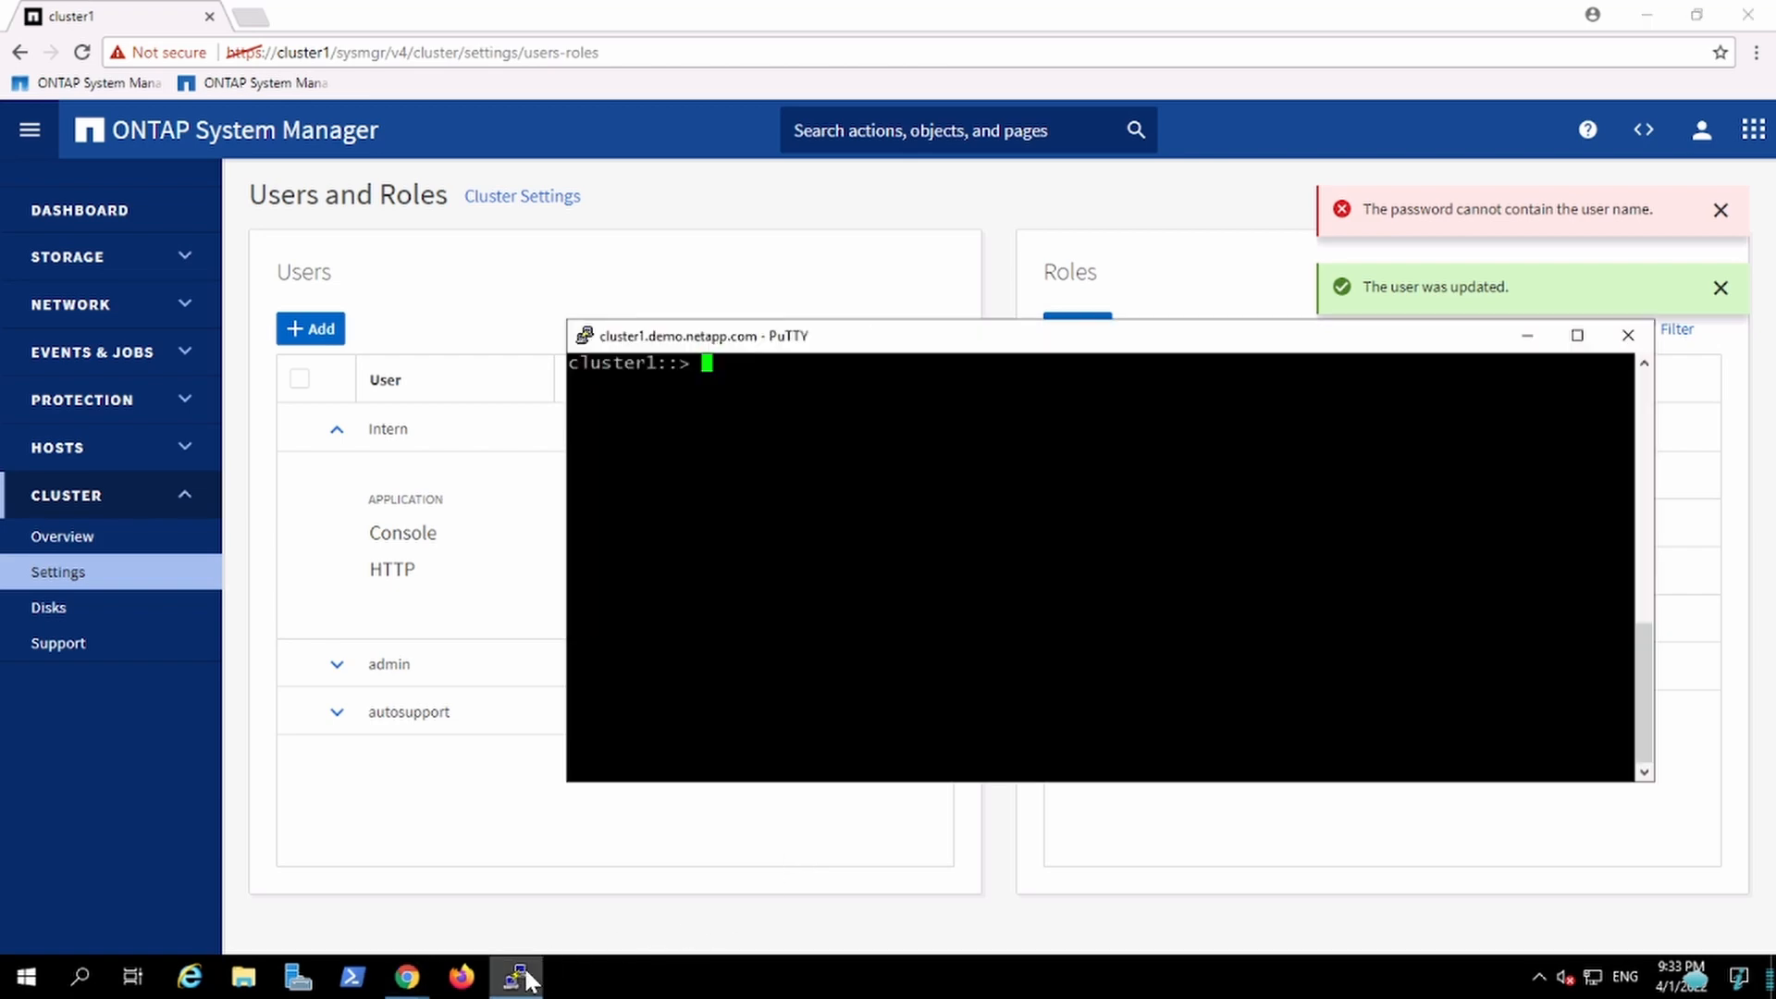
pyautogui.click(518, 977)
pyautogui.moveTo(405, 979)
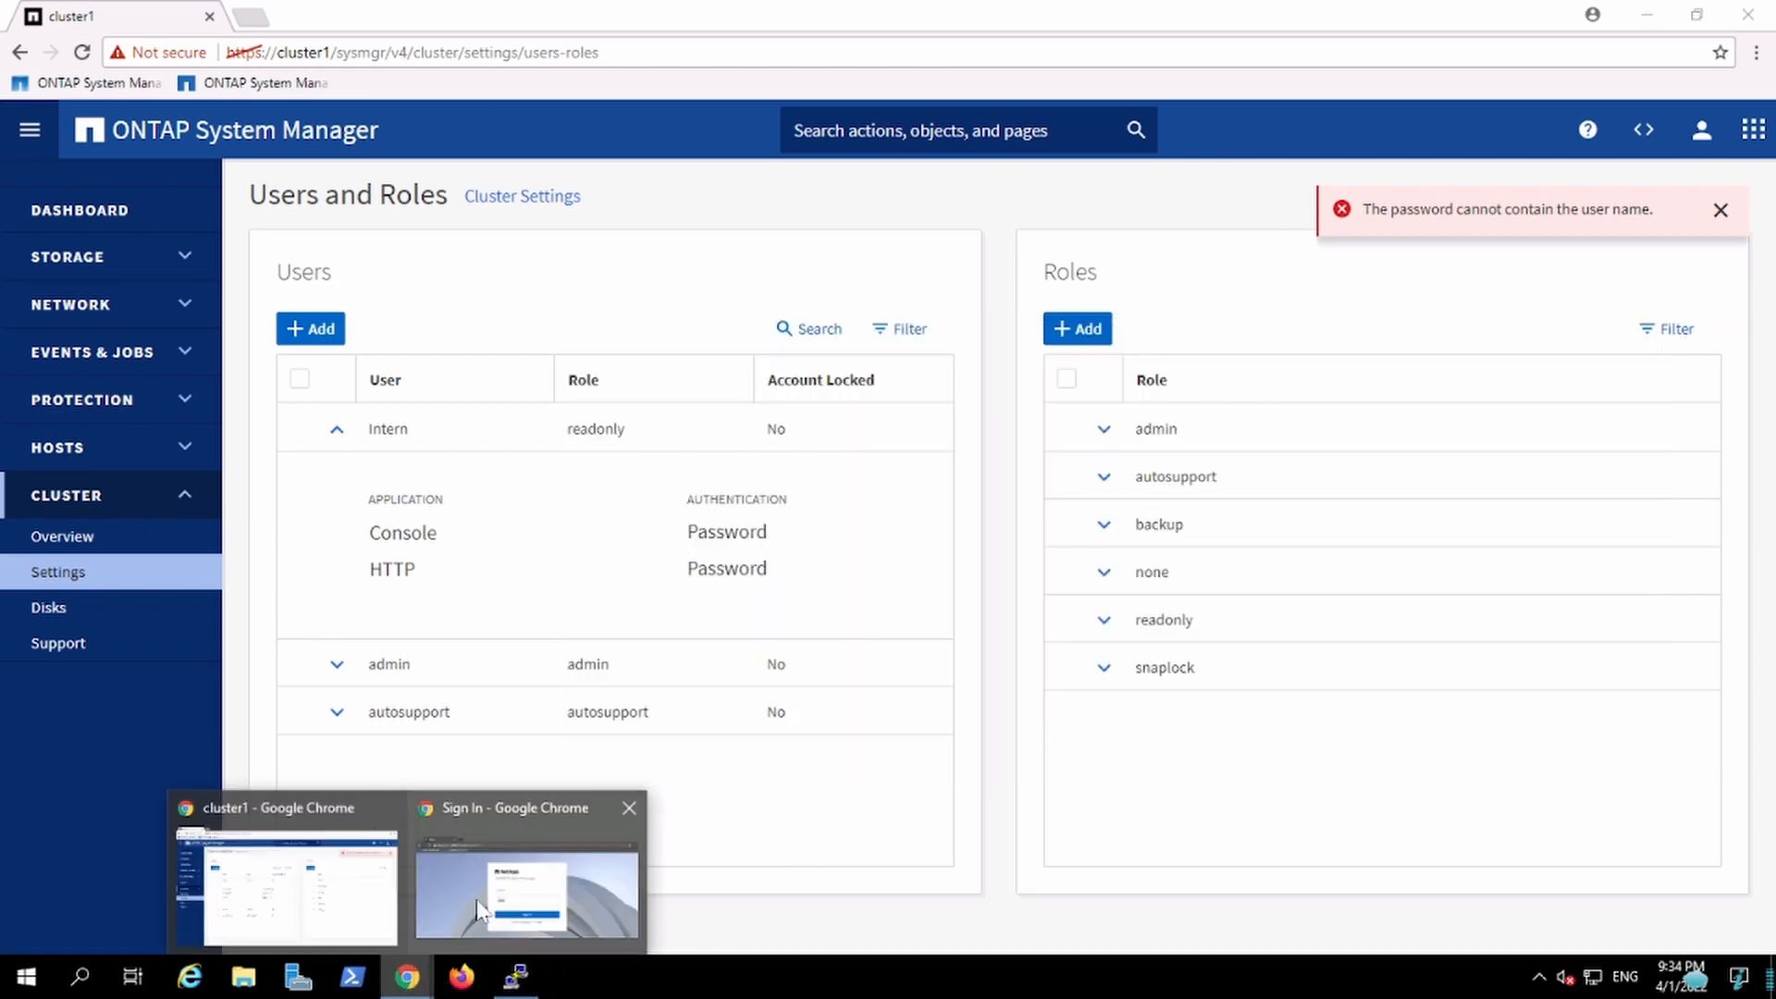
pyautogui.click(475, 902)
pyautogui.click(1122, 645)
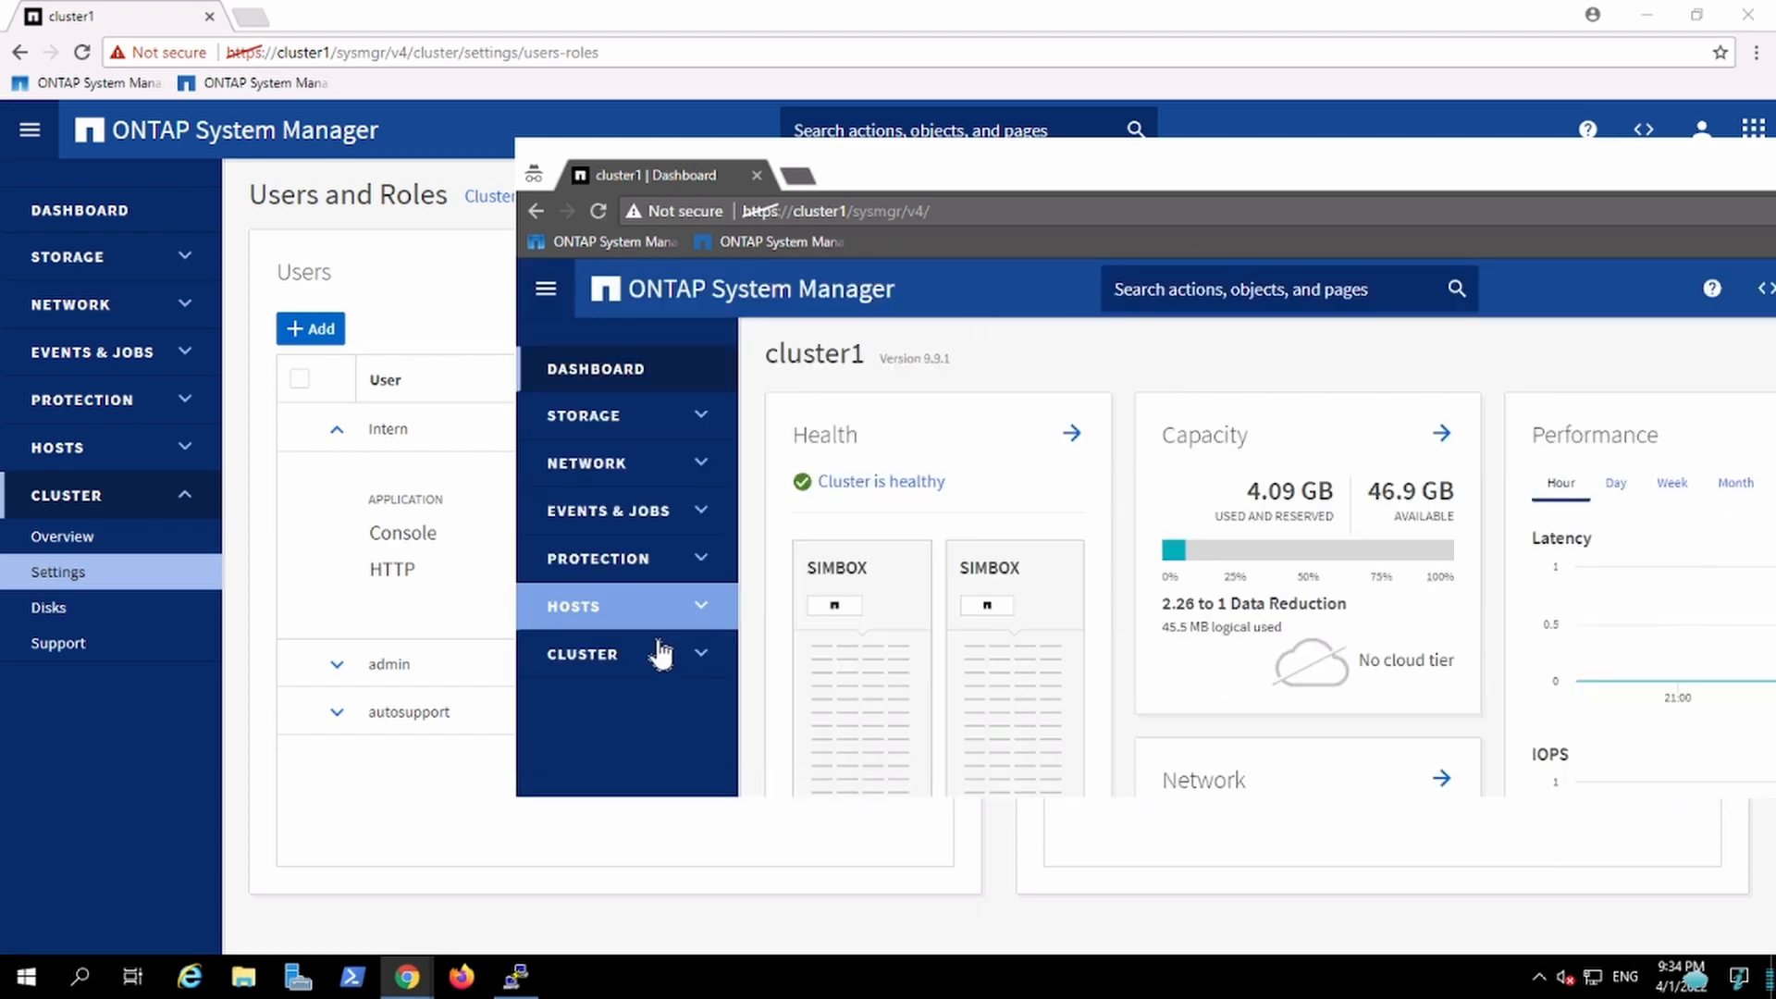
# Step: Try to add a 1 GB volume named test1 on c1_svm1 from Storage Volumes, then close the dialog
pyautogui.click(659, 464)
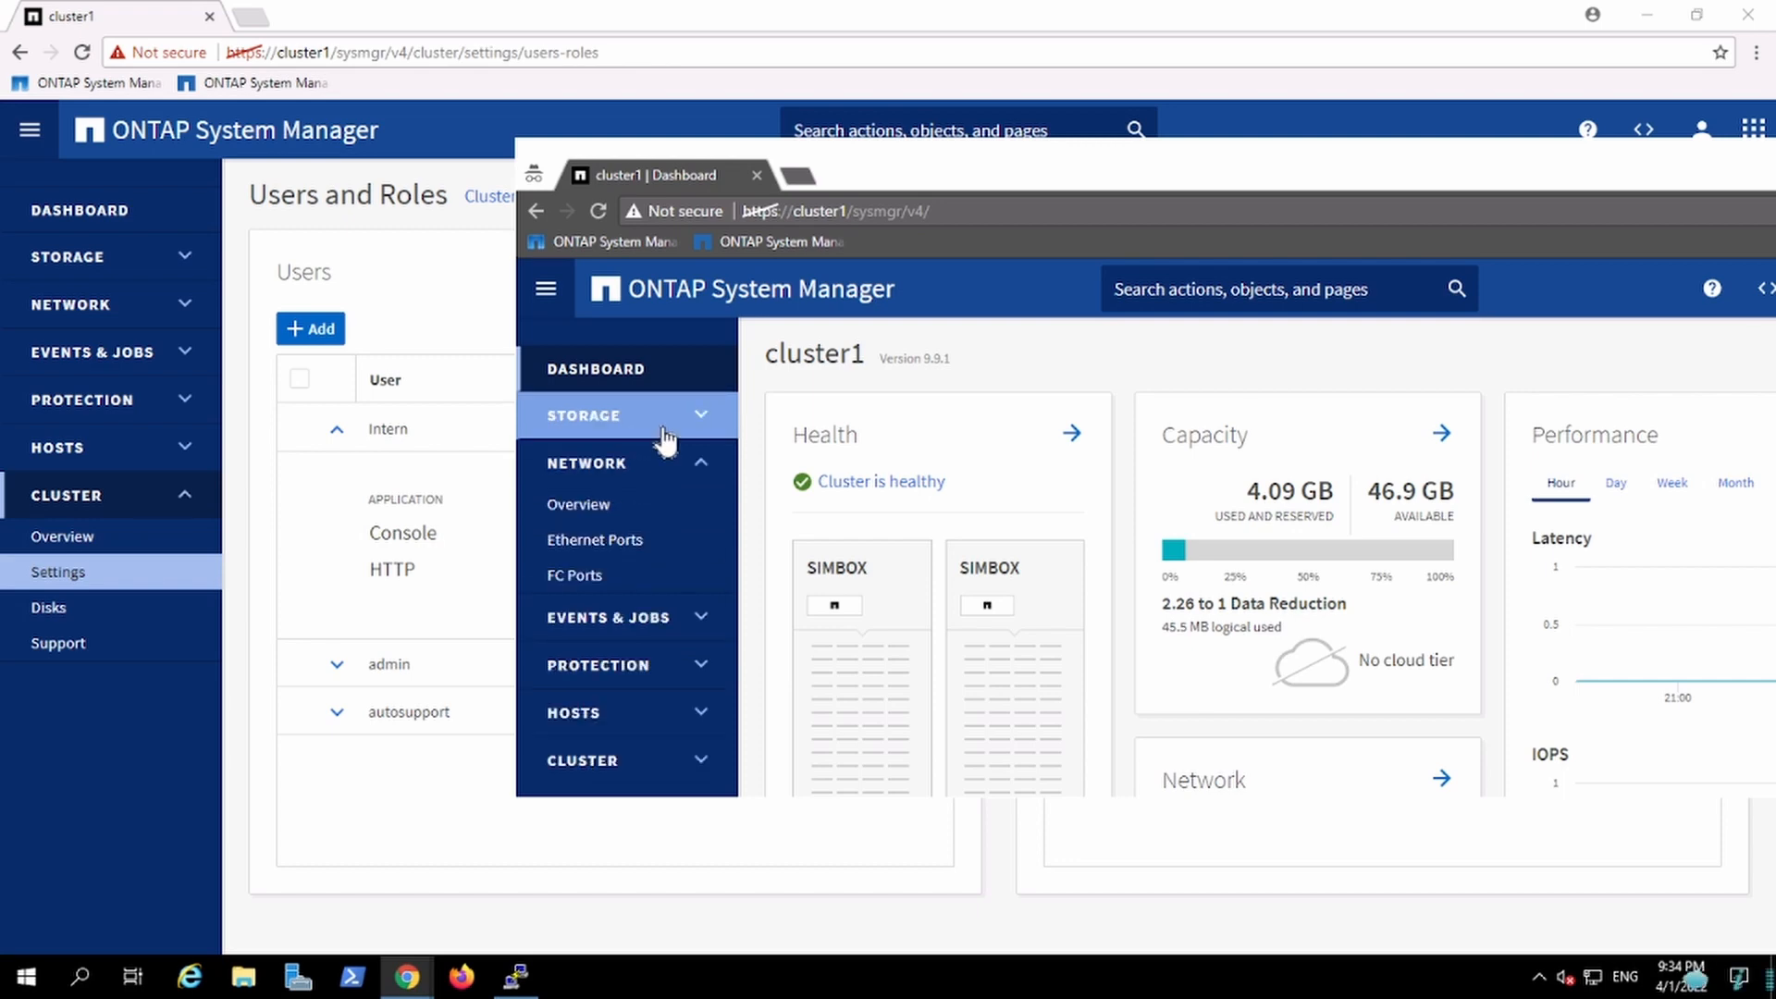
pyautogui.click(664, 442)
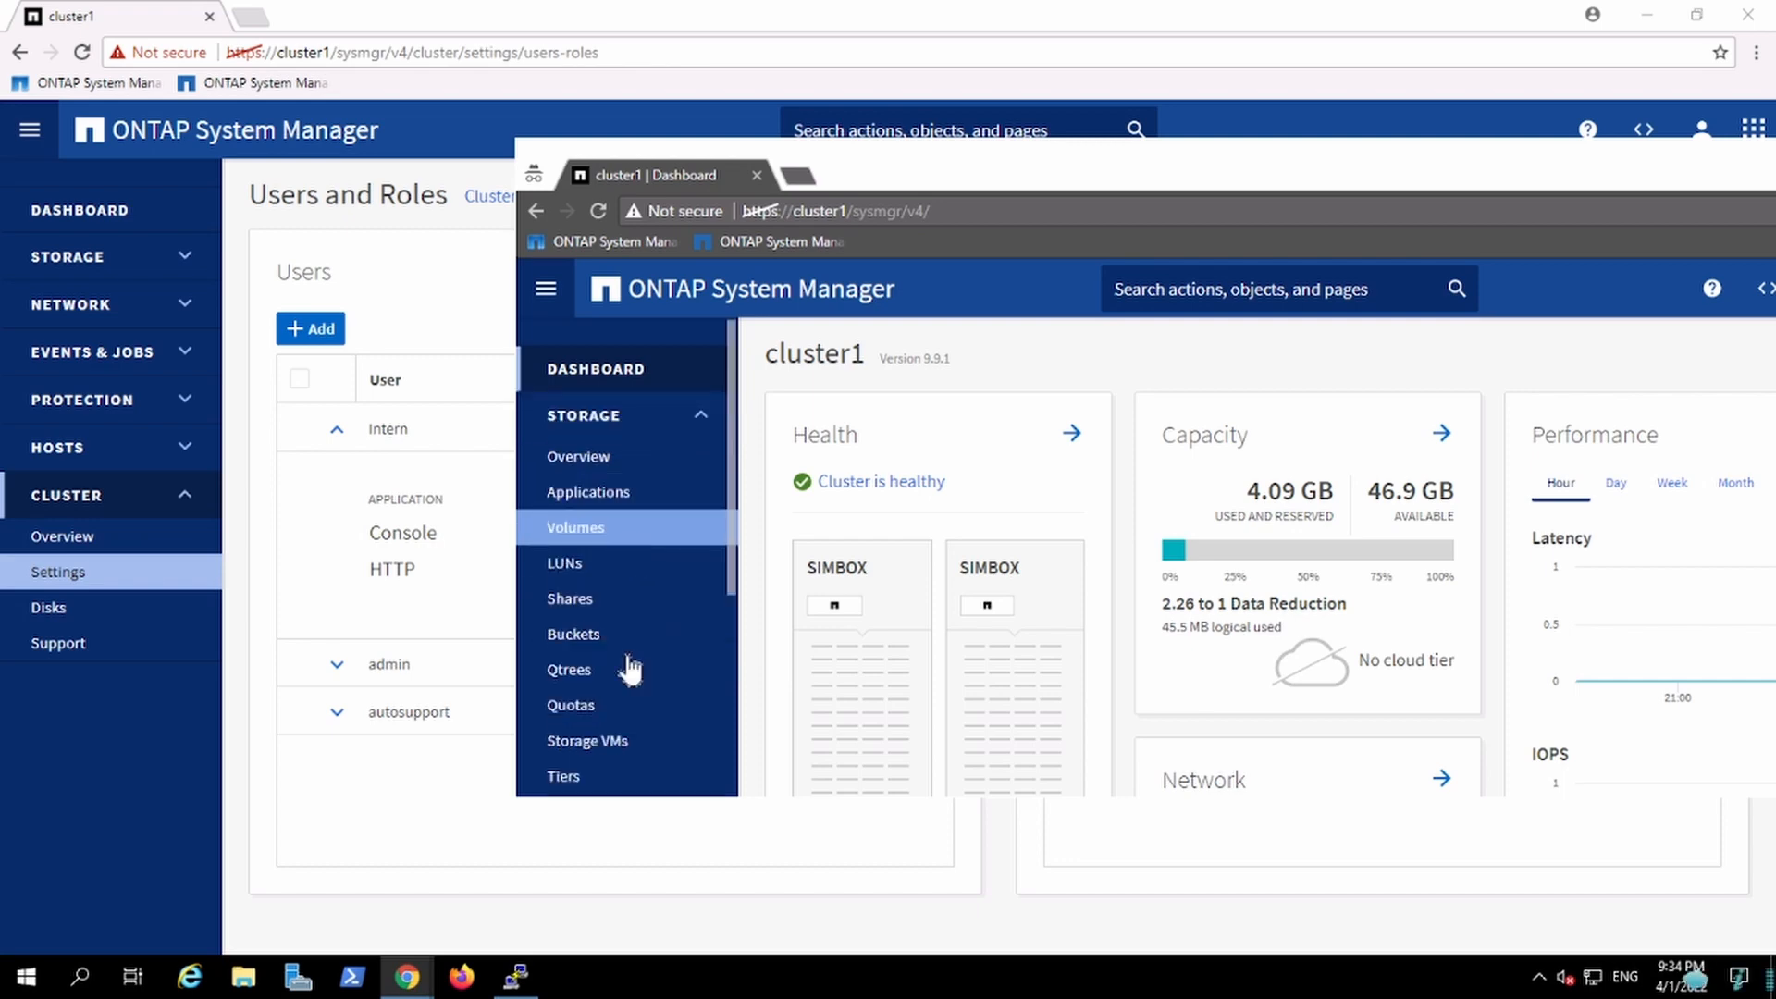
pyautogui.click(626, 527)
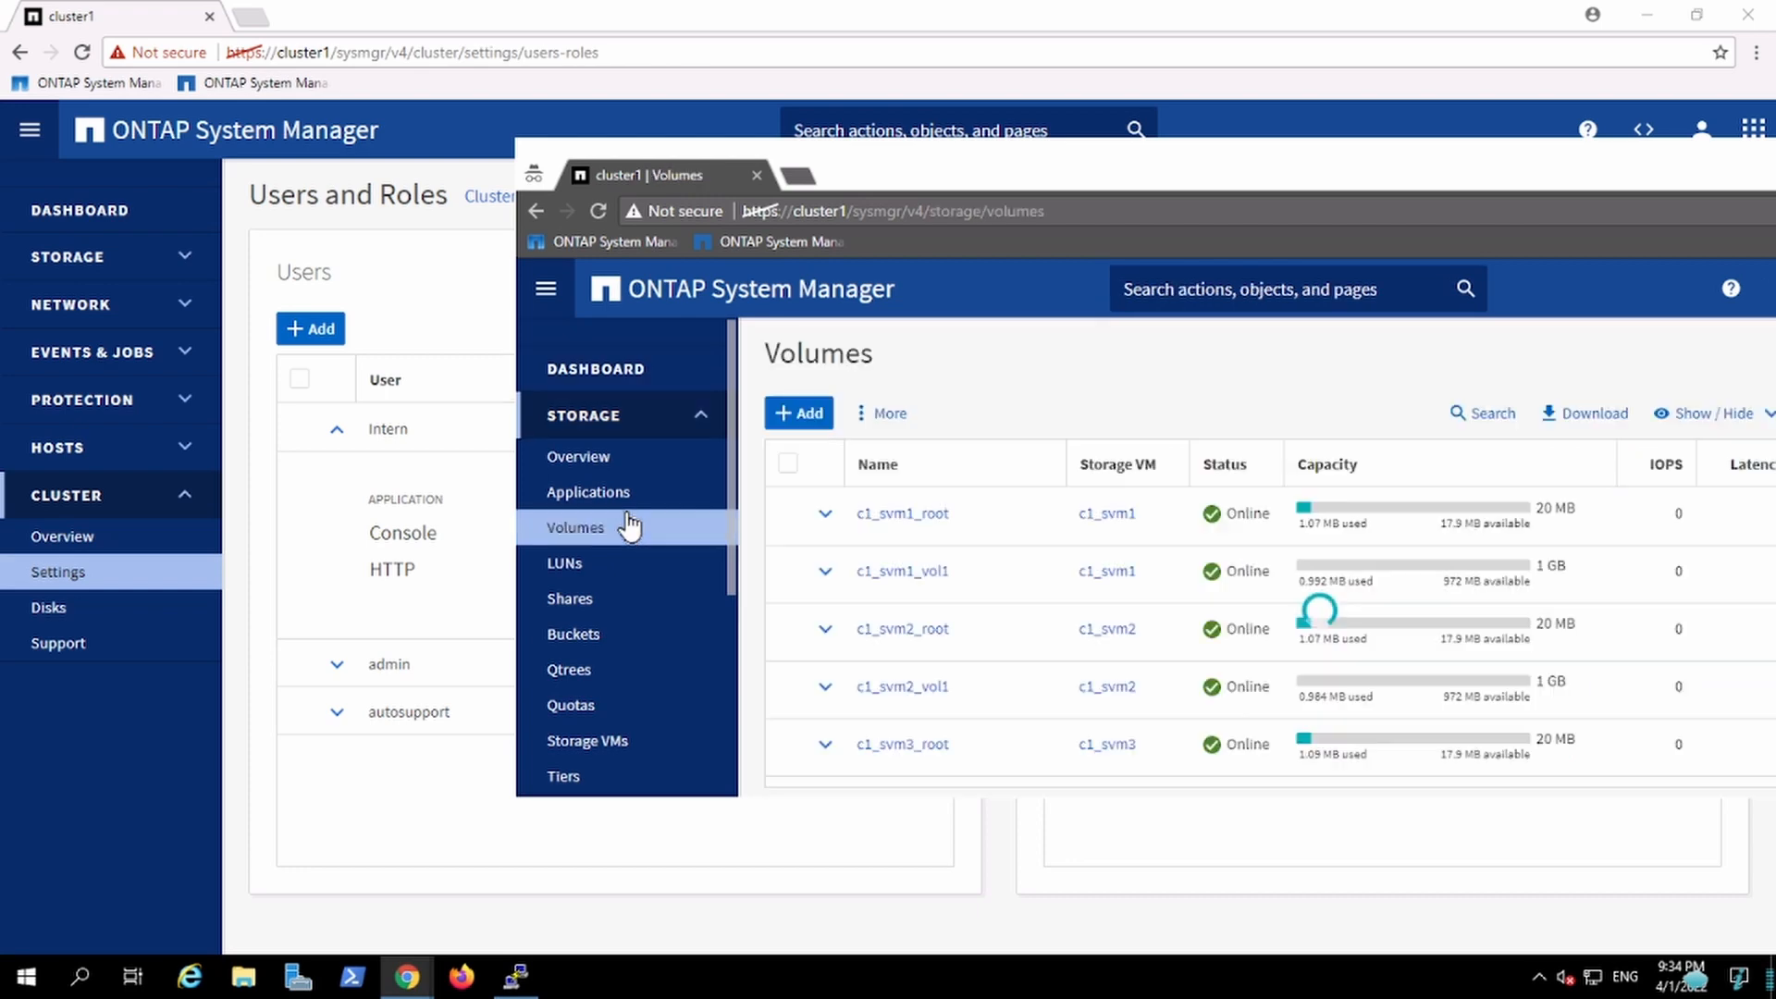
pyautogui.click(799, 413)
pyautogui.click(1046, 425)
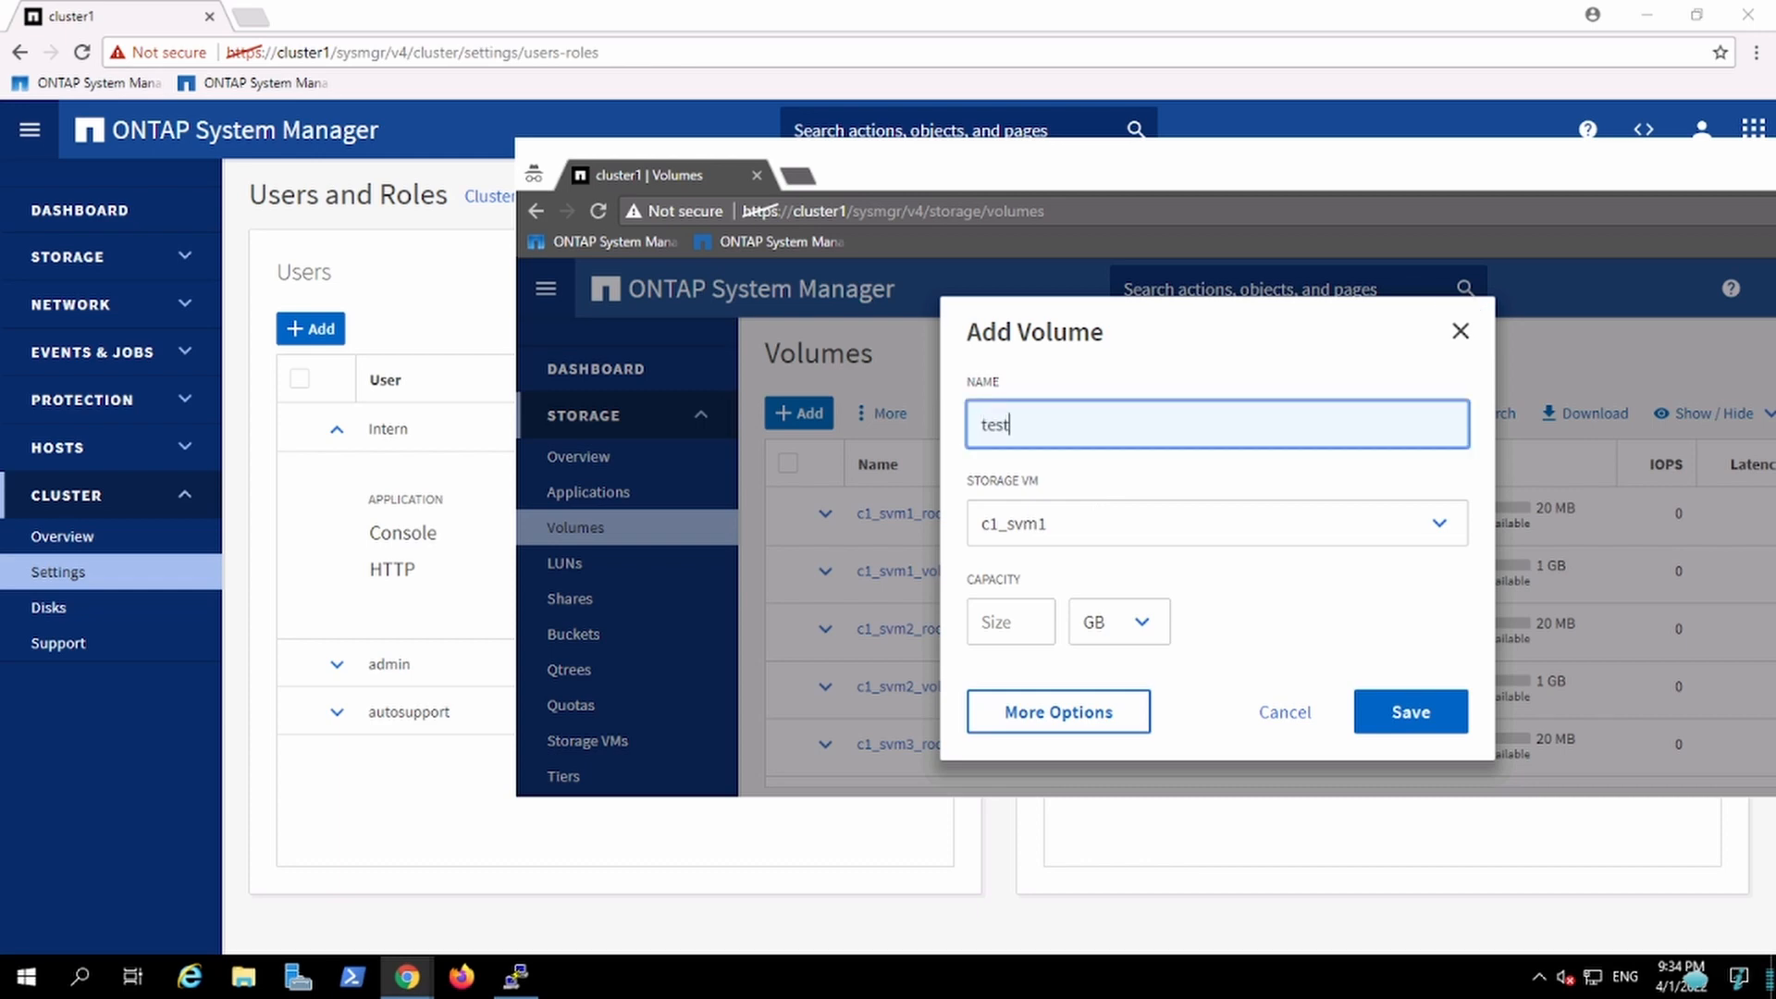
pyautogui.click(1001, 627)
pyautogui.write('1')
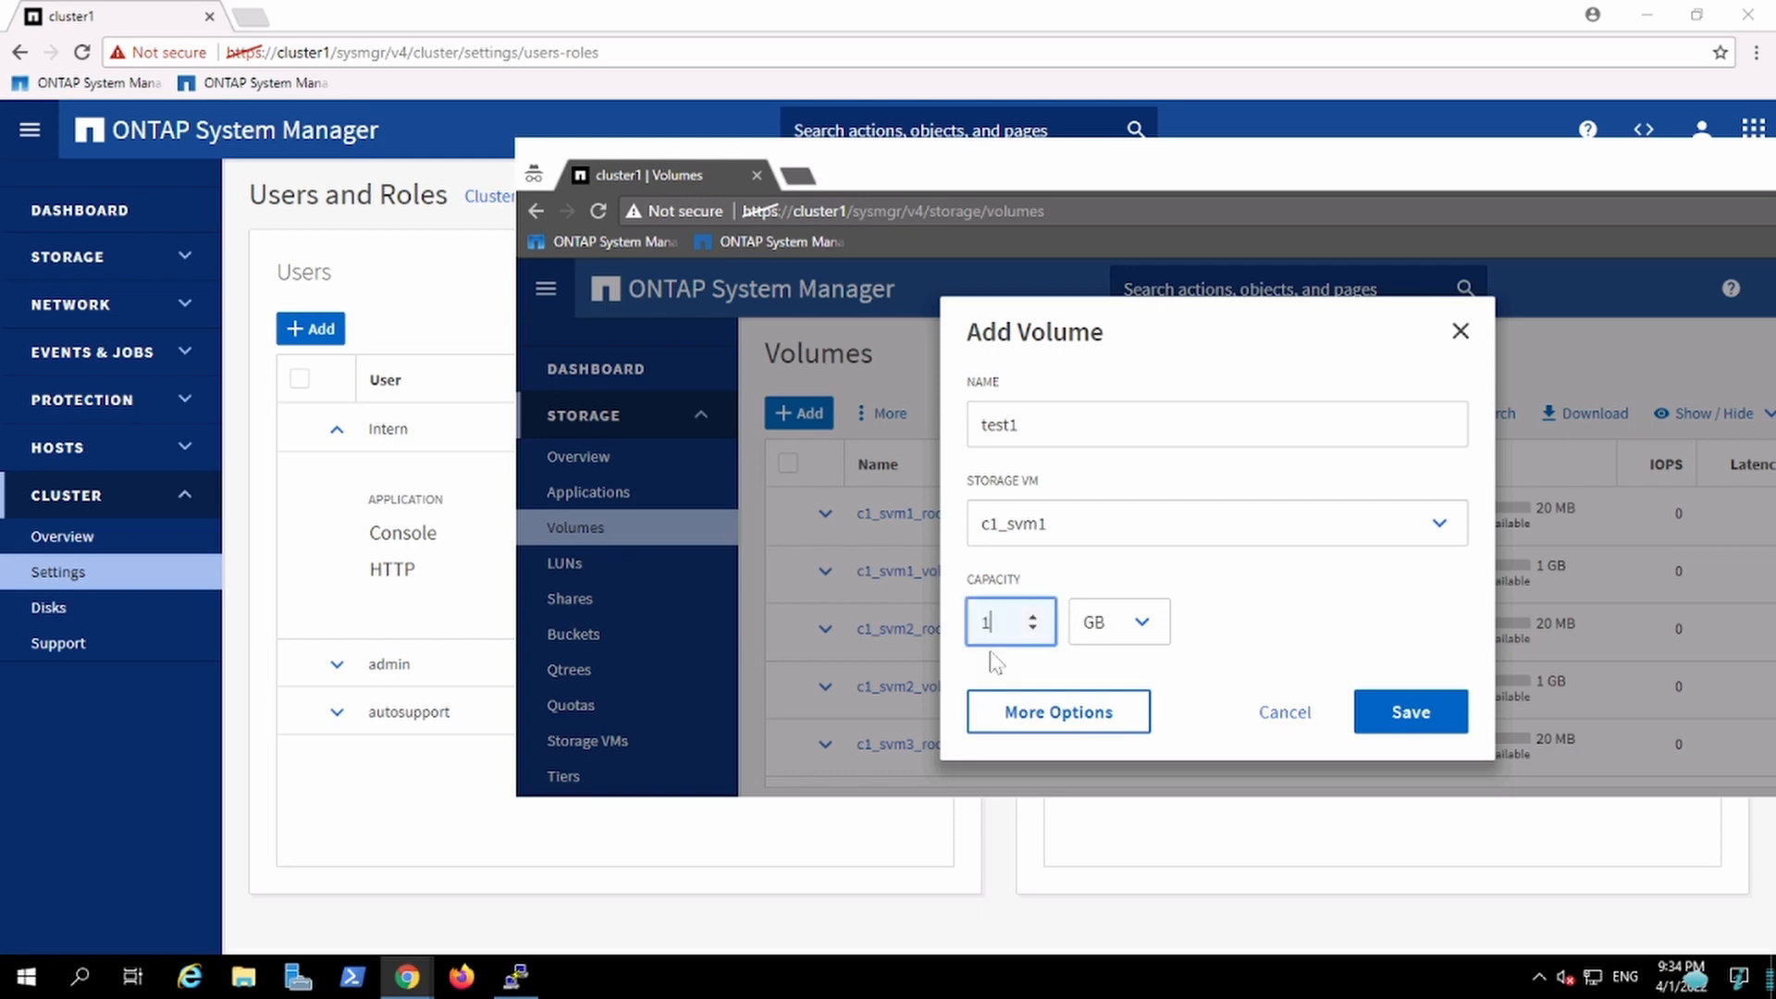
pyautogui.click(1410, 719)
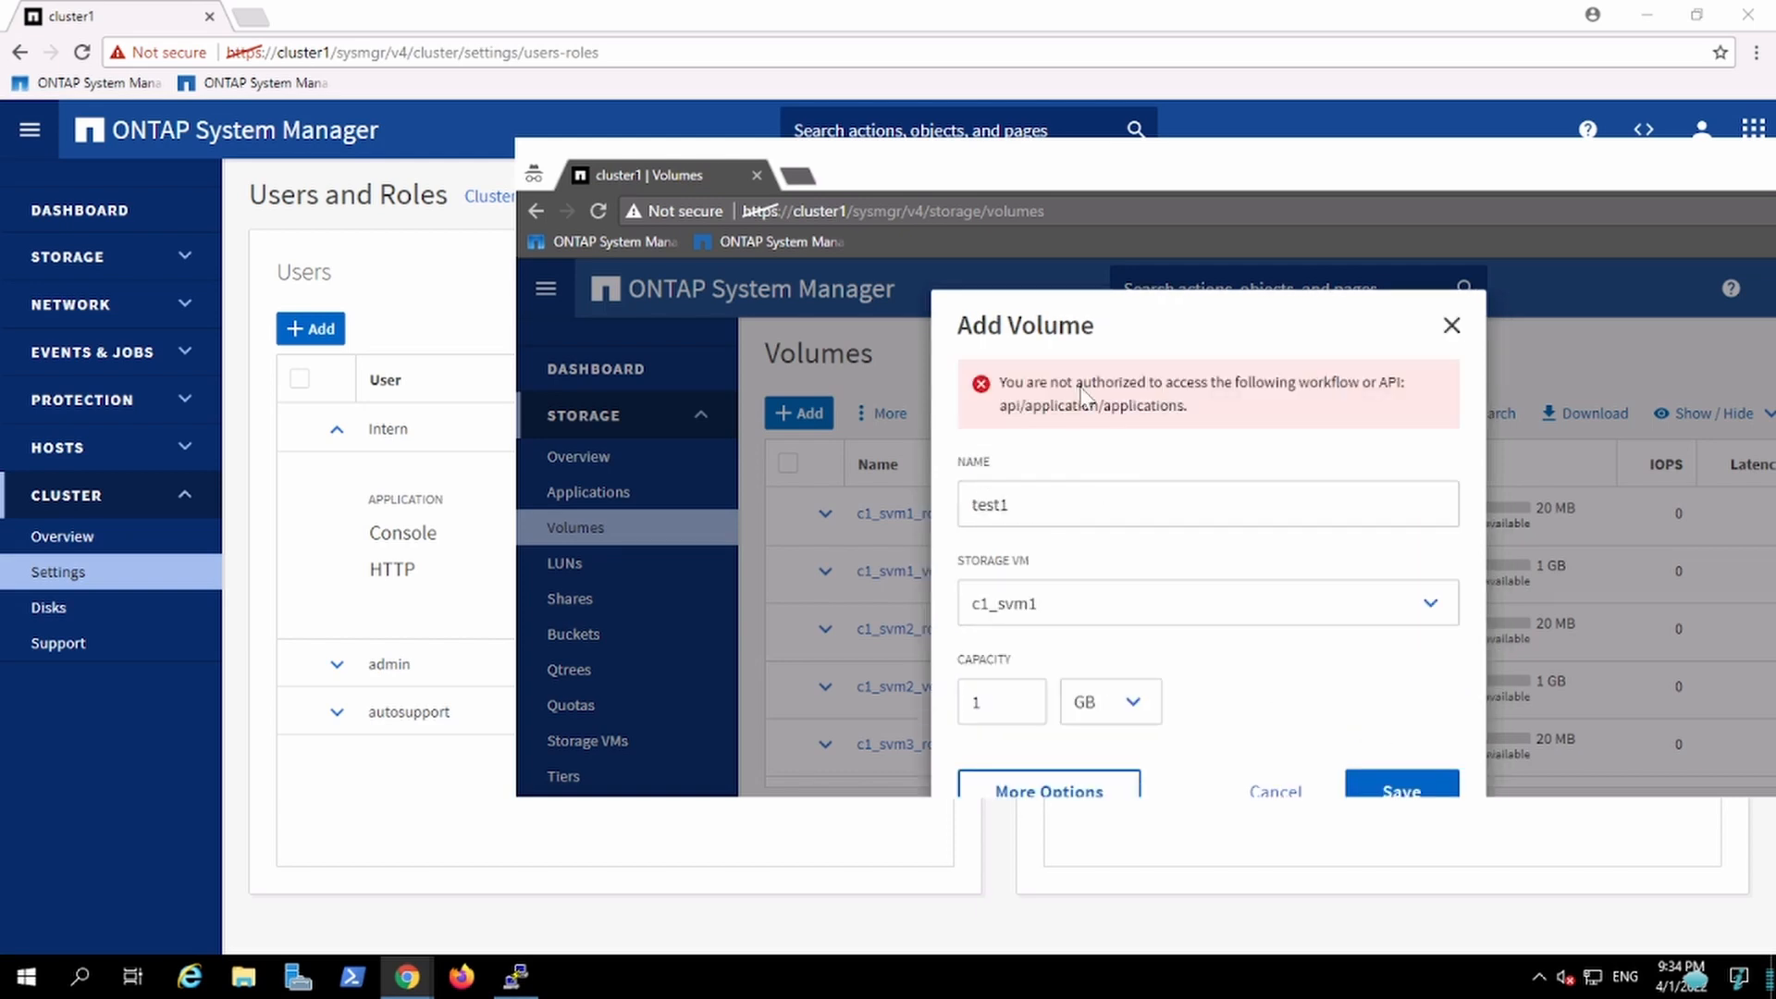
pyautogui.click(1454, 325)
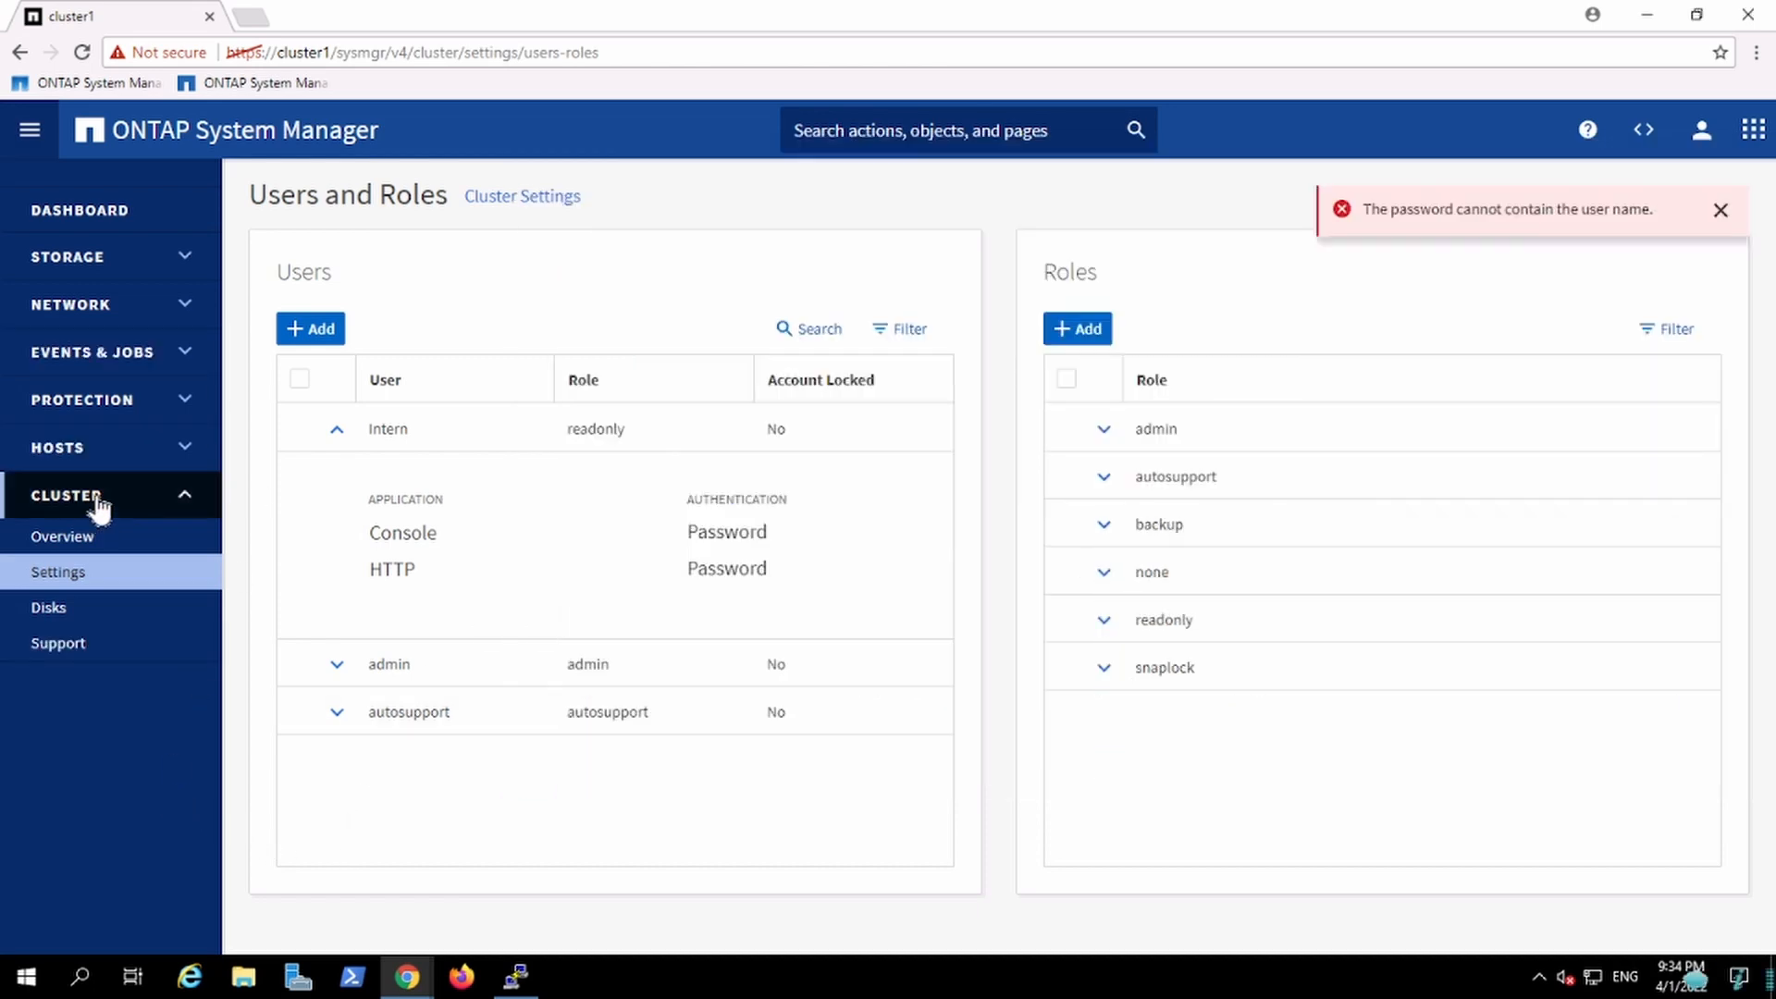
# Step: Open the Users and Roles settings of storage VM c1_svm2
pyautogui.click(97, 504)
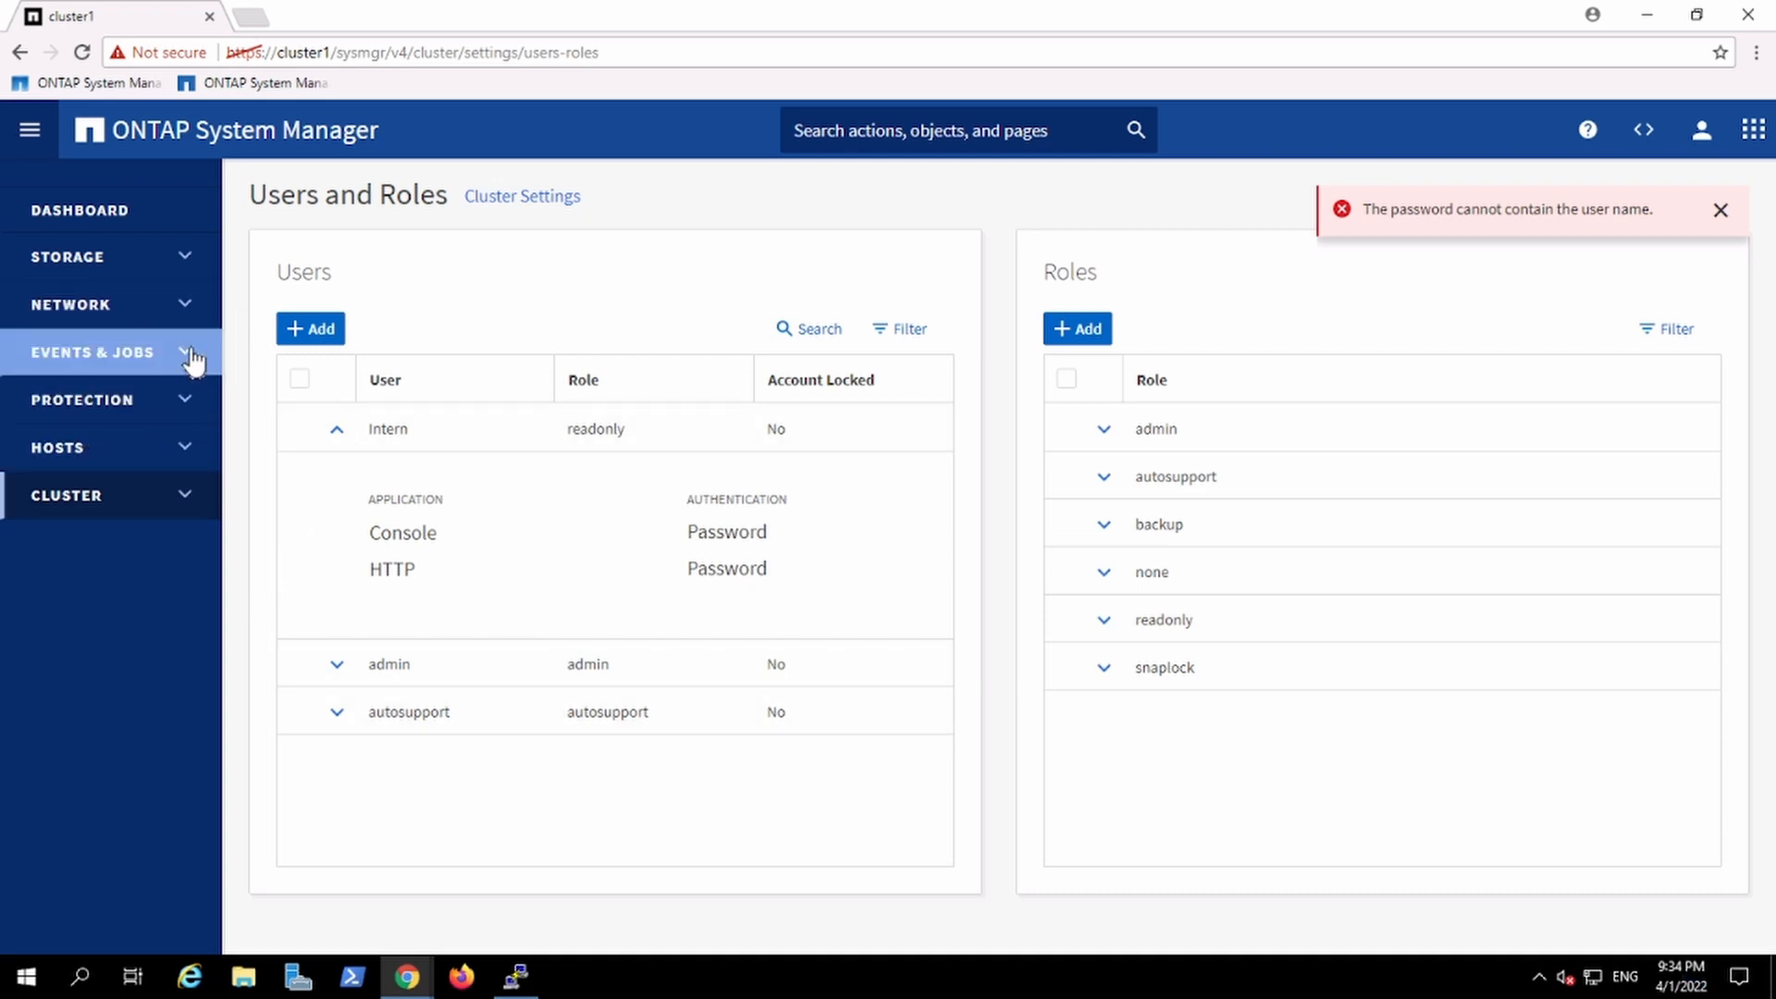
pyautogui.click(176, 260)
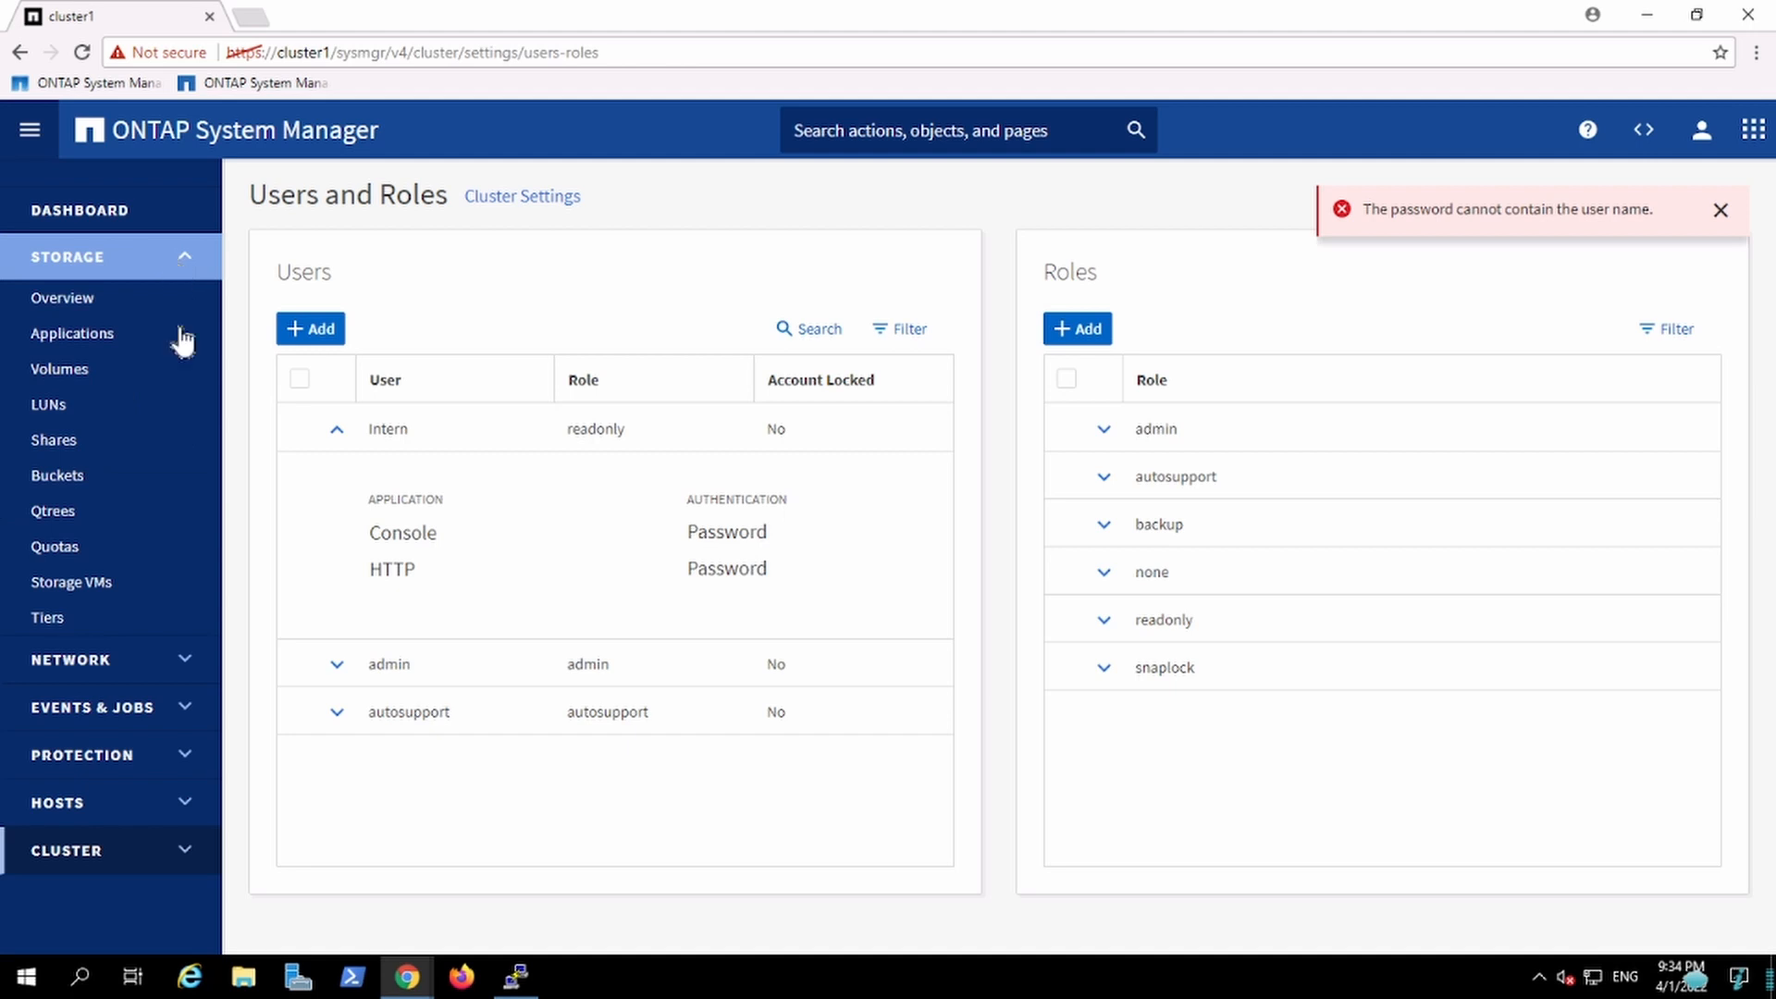
pyautogui.click(123, 584)
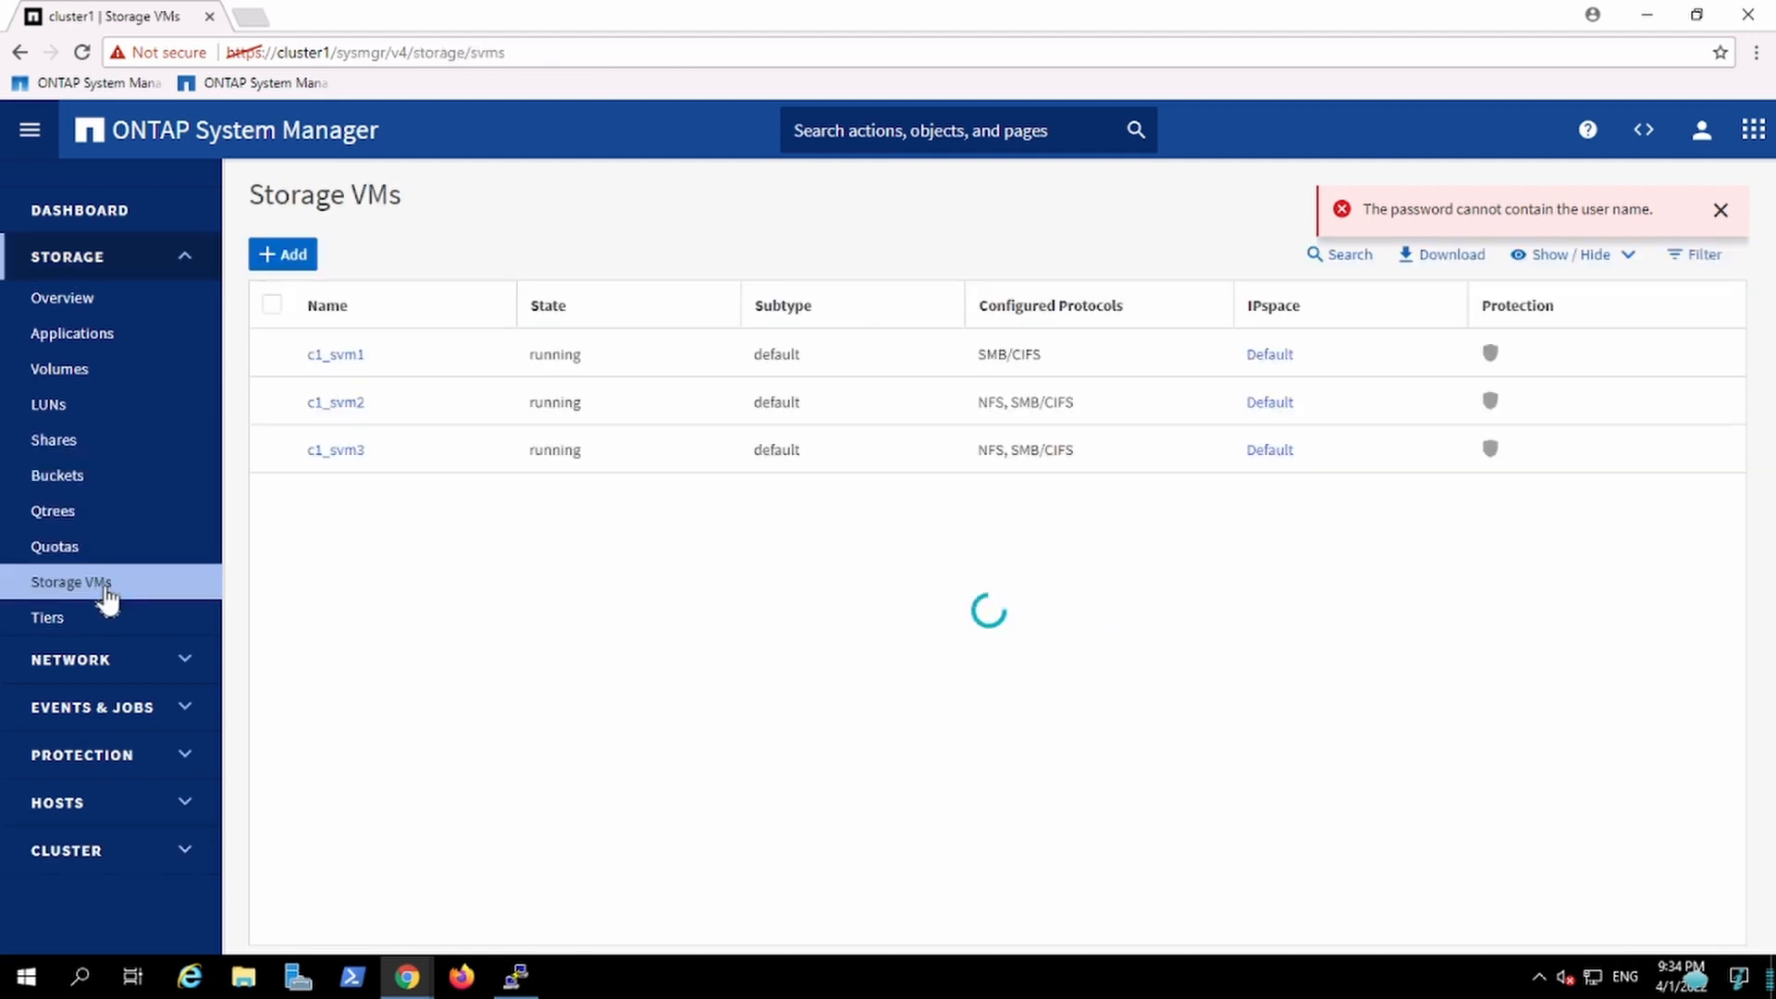
pyautogui.click(357, 408)
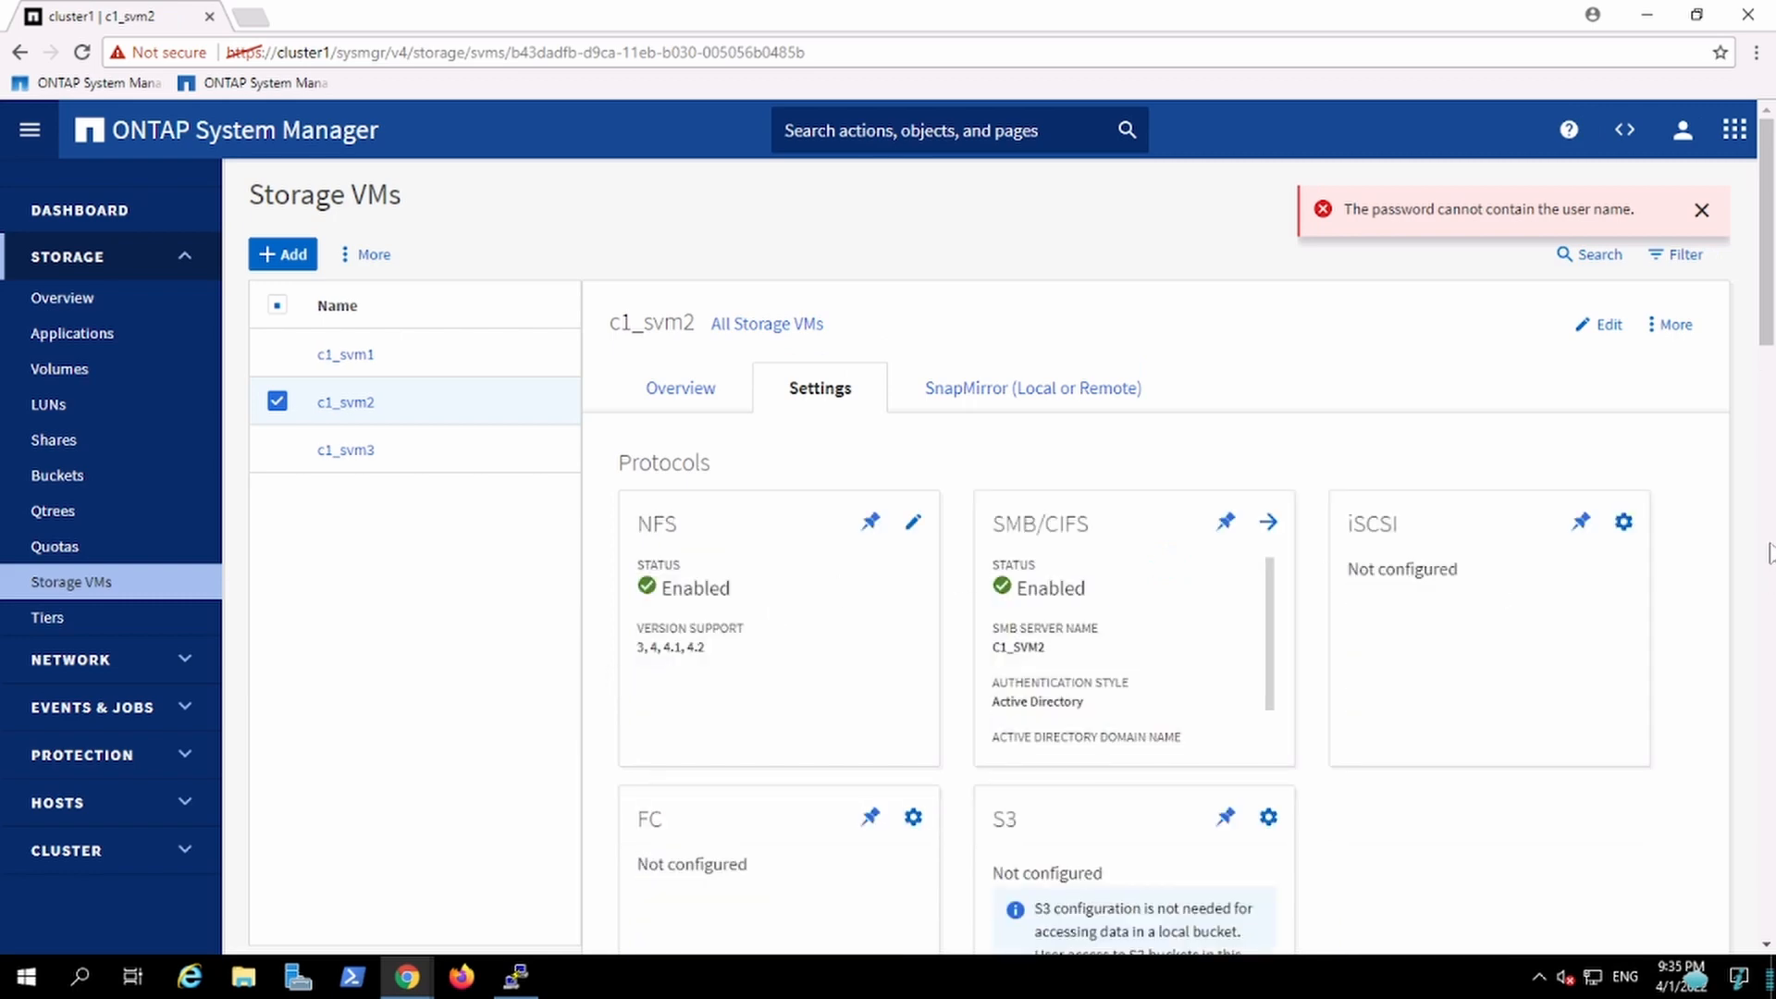
pyautogui.scroll(-3, 1768, 398)
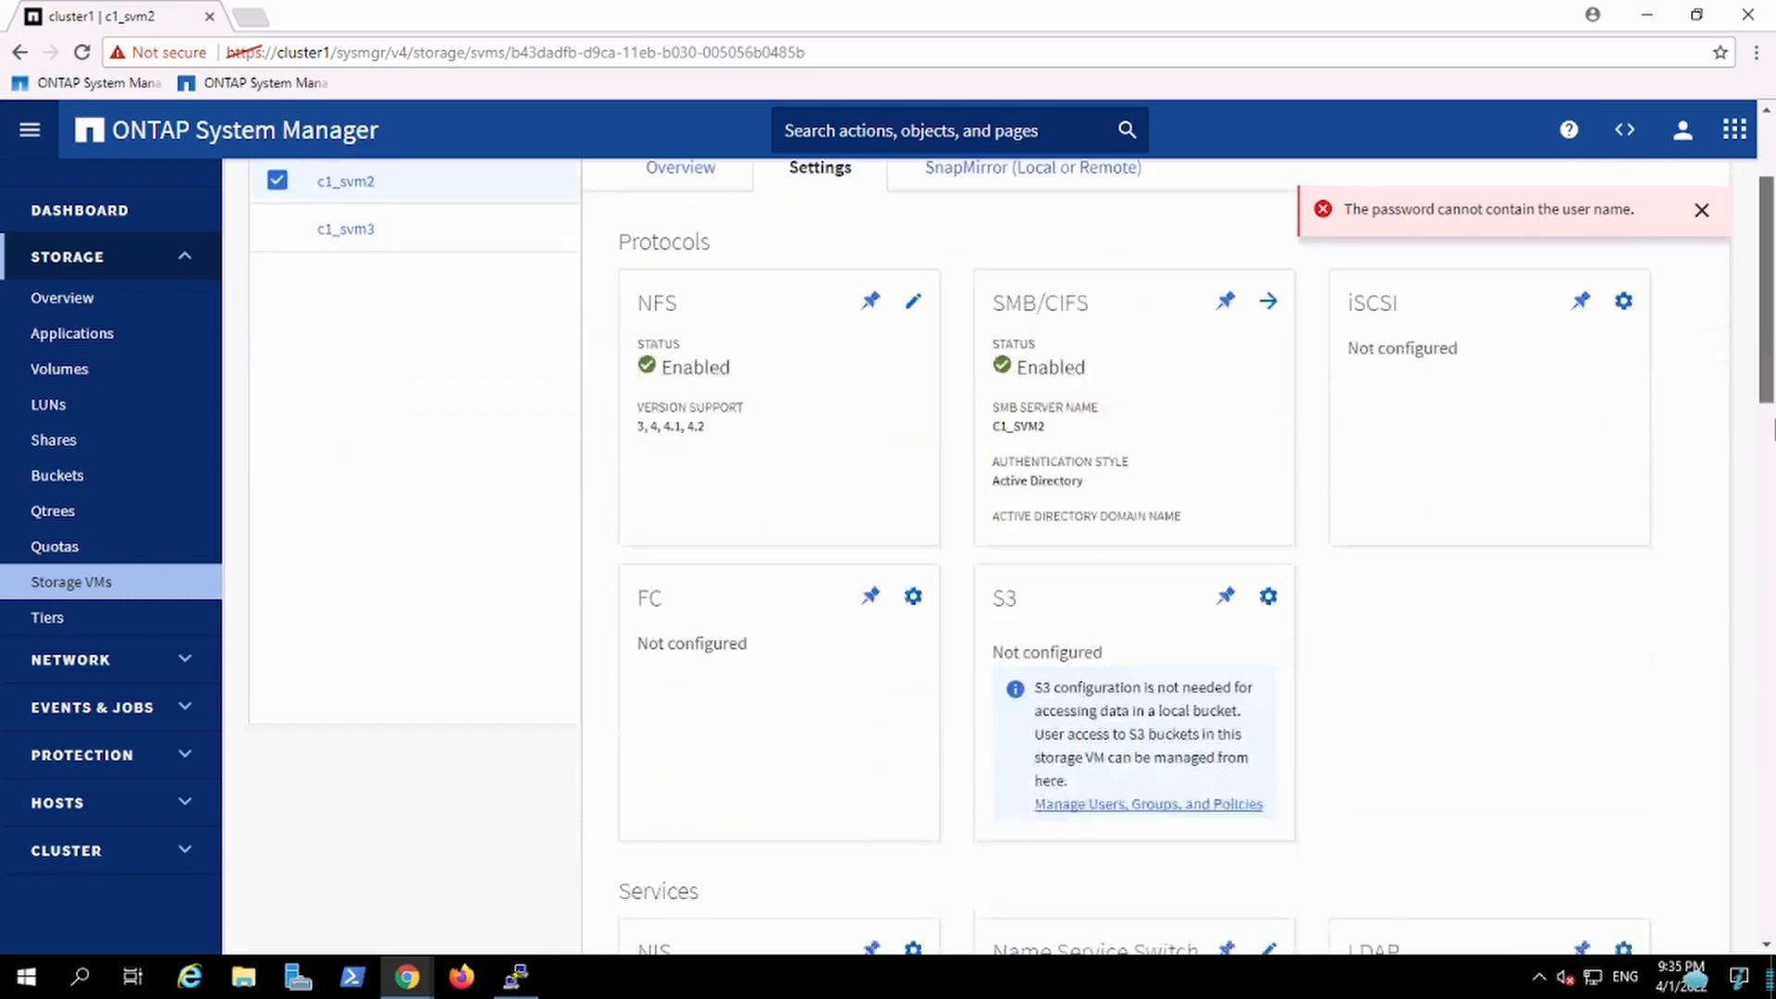
pyautogui.moveTo(1774, 419); pyautogui.dragTo(1772, 930)
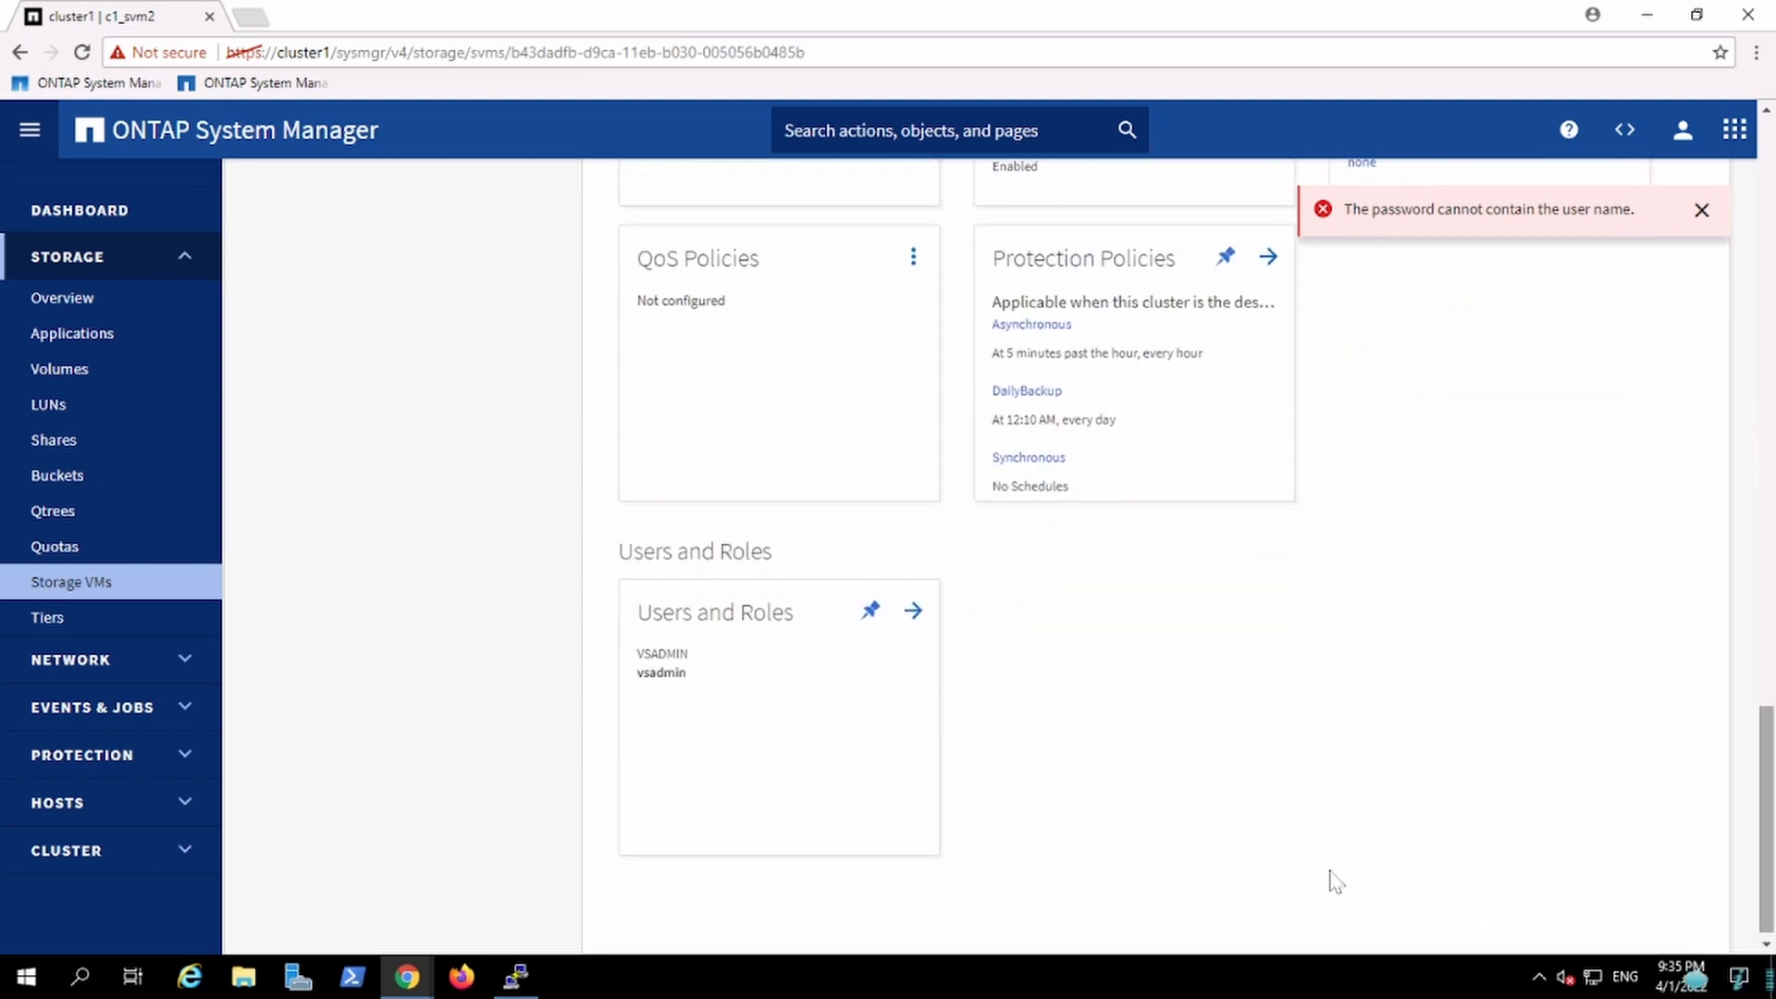
pyautogui.click(914, 612)
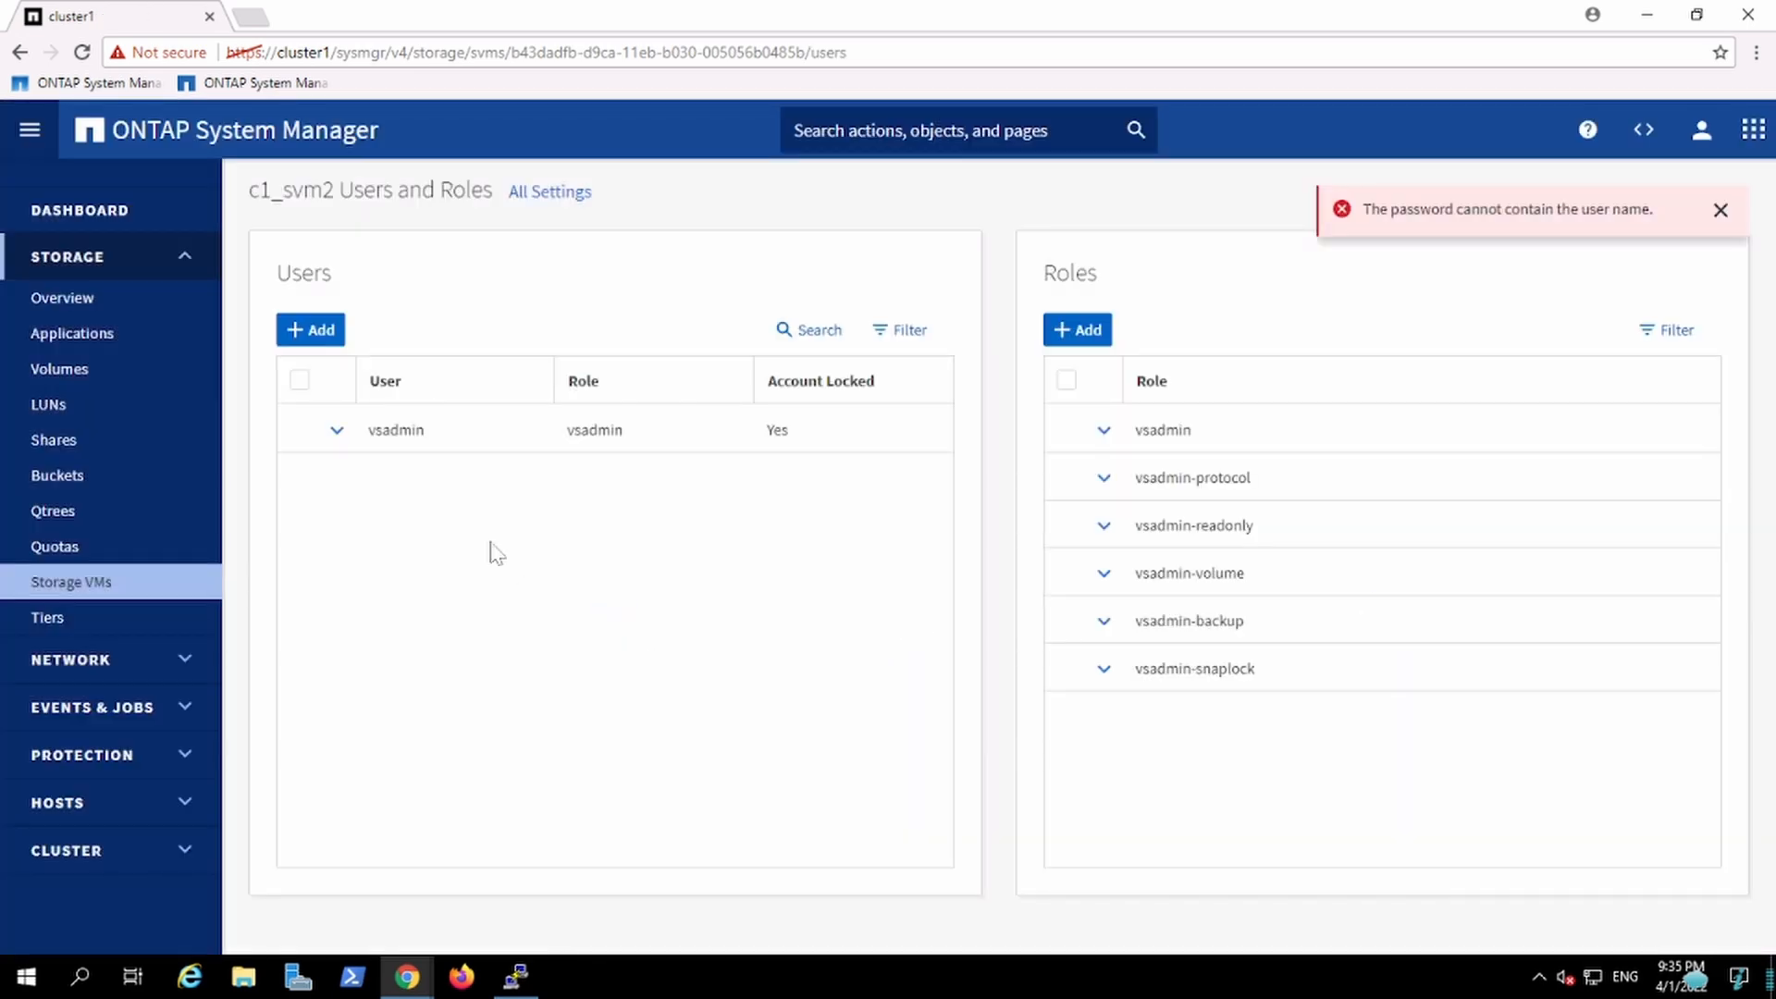
# Step: Add a user named Intern01 with the vsadmin role and HTTP and SSH login methods using Password authentication
pyautogui.click(313, 333)
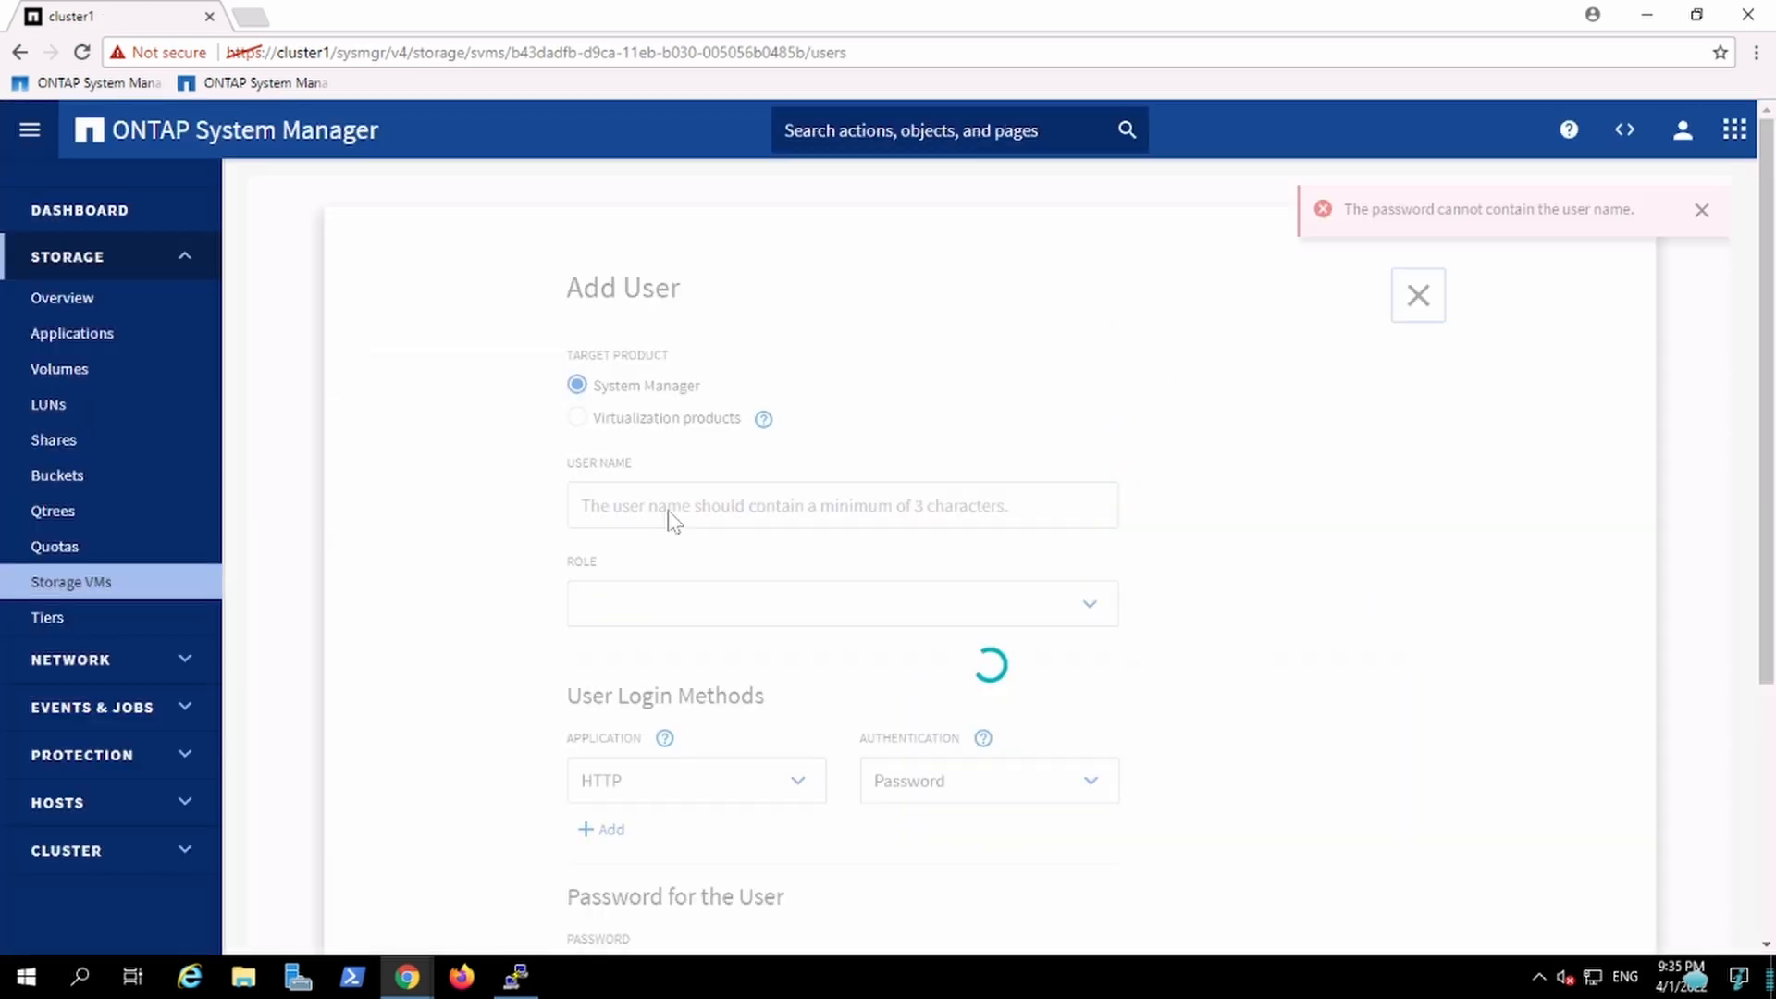
pyautogui.click(751, 506)
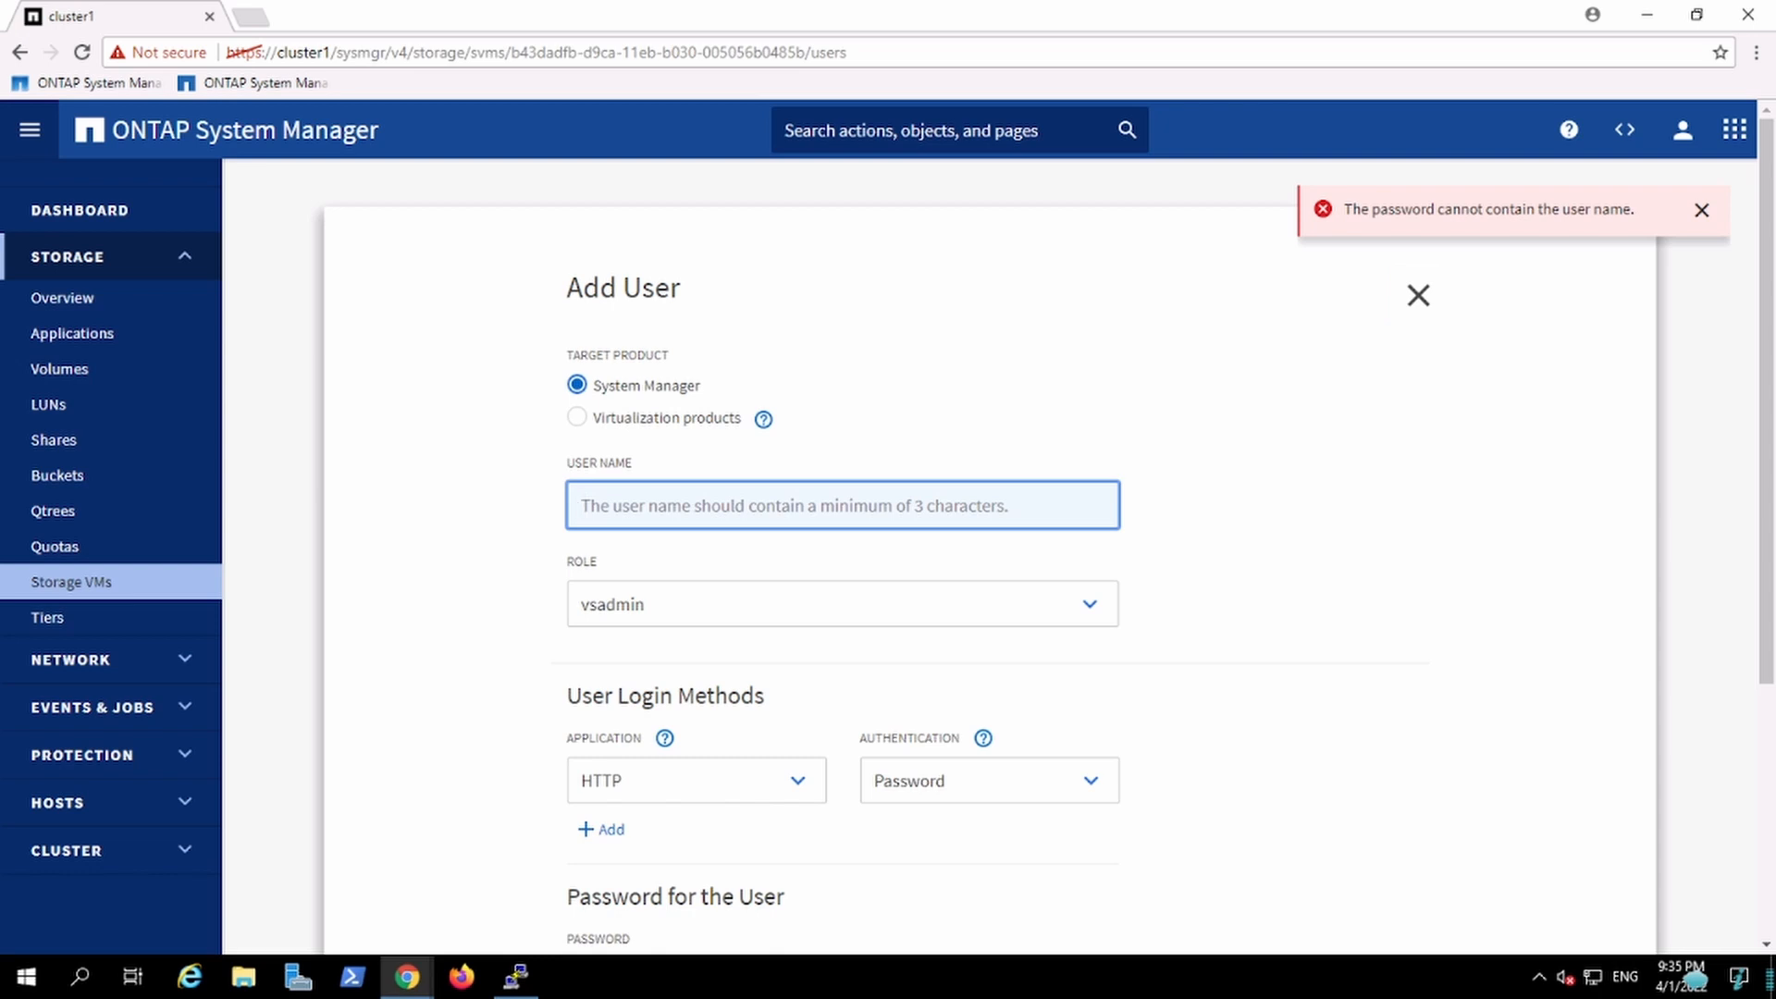
pyautogui.write('l')
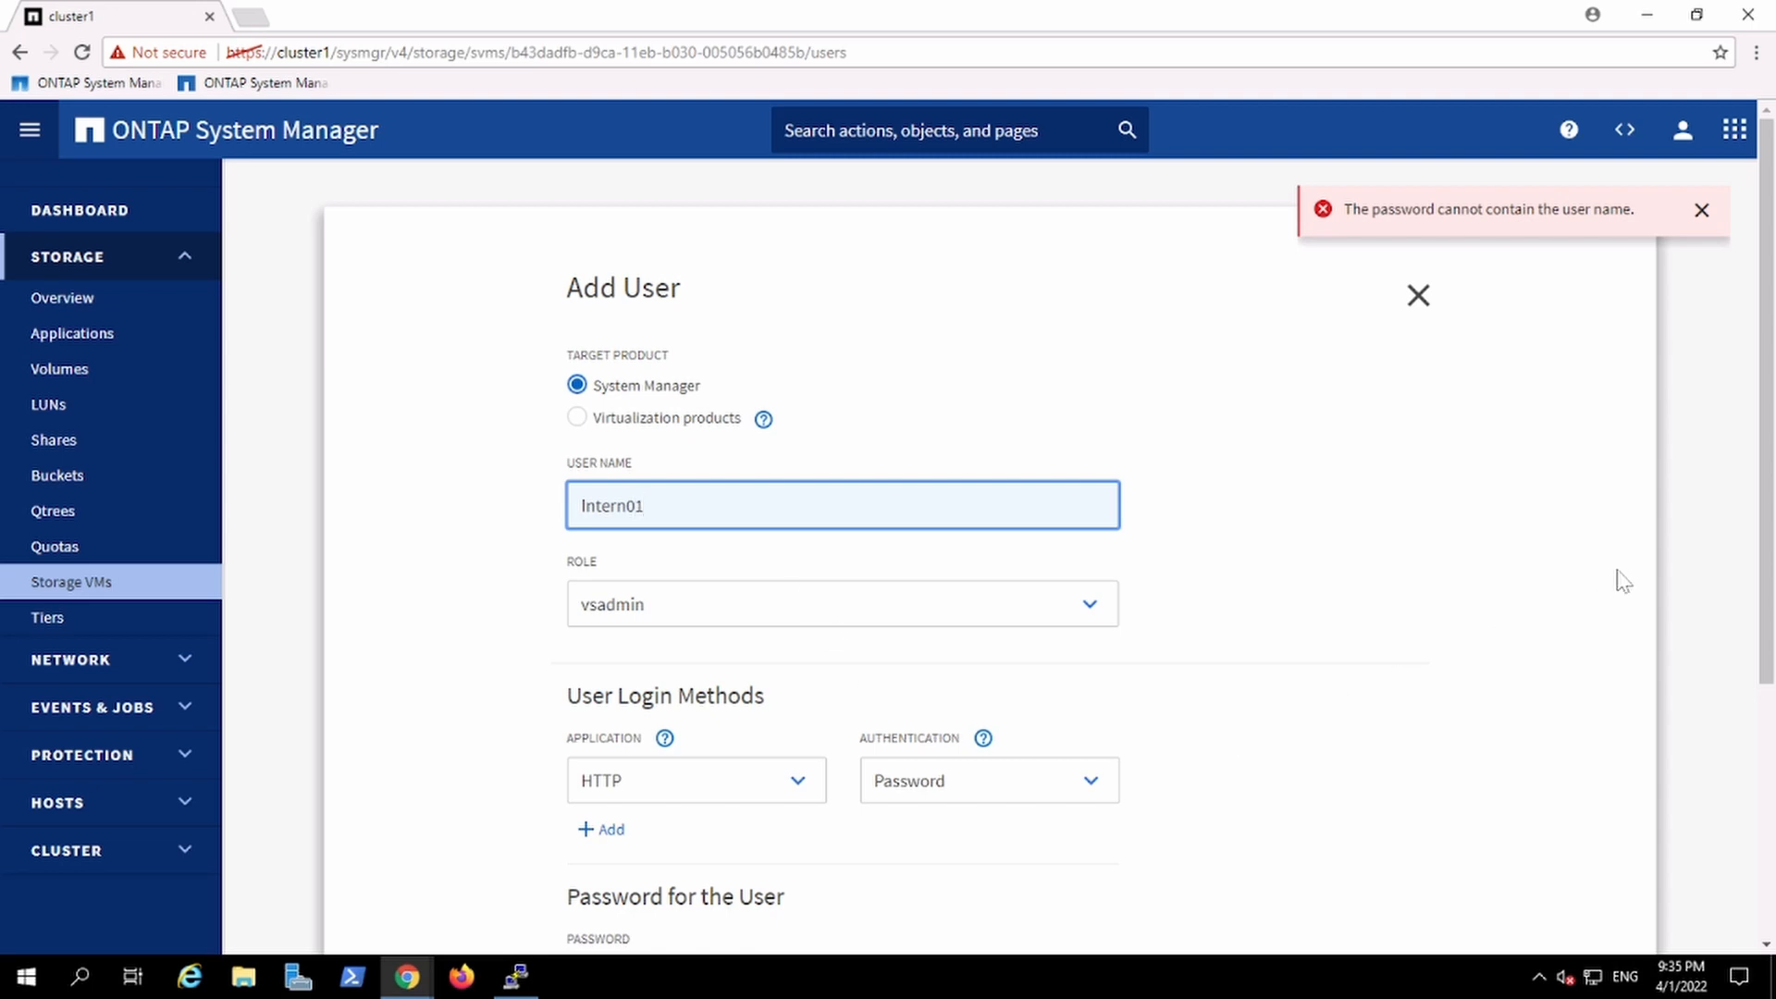
pyautogui.moveTo(1772, 609); pyautogui.dragTo(1773, 709)
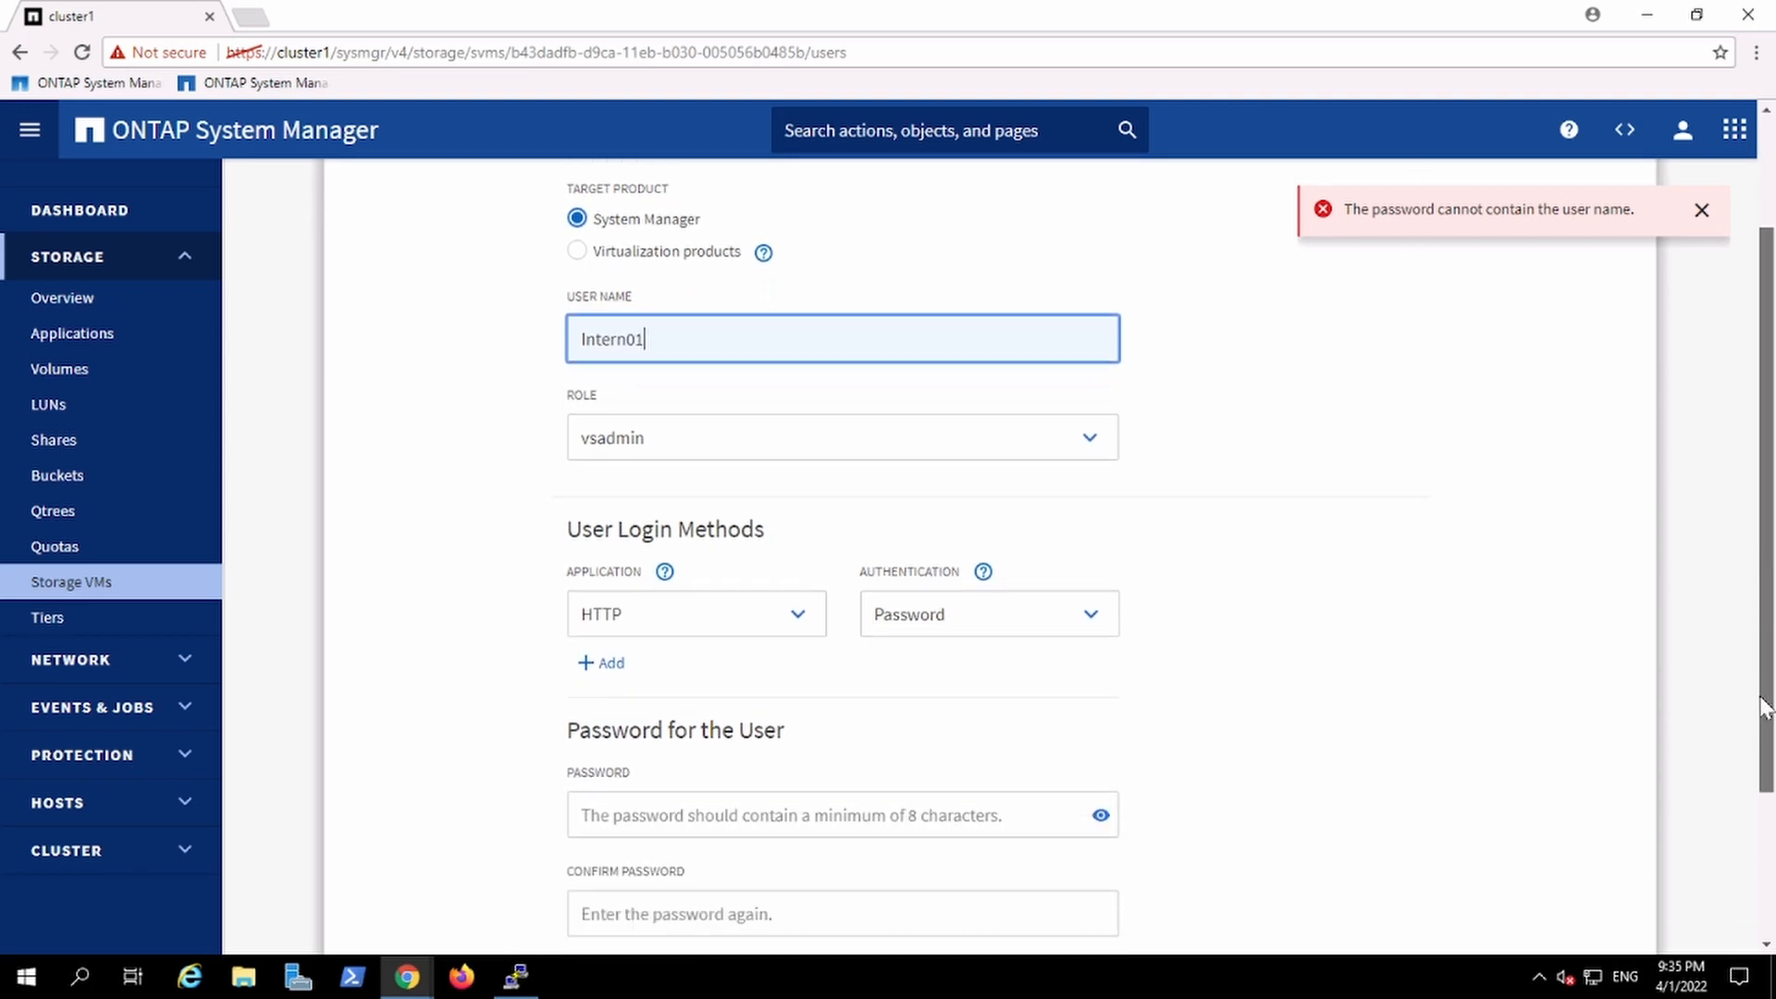
pyautogui.click(606, 693)
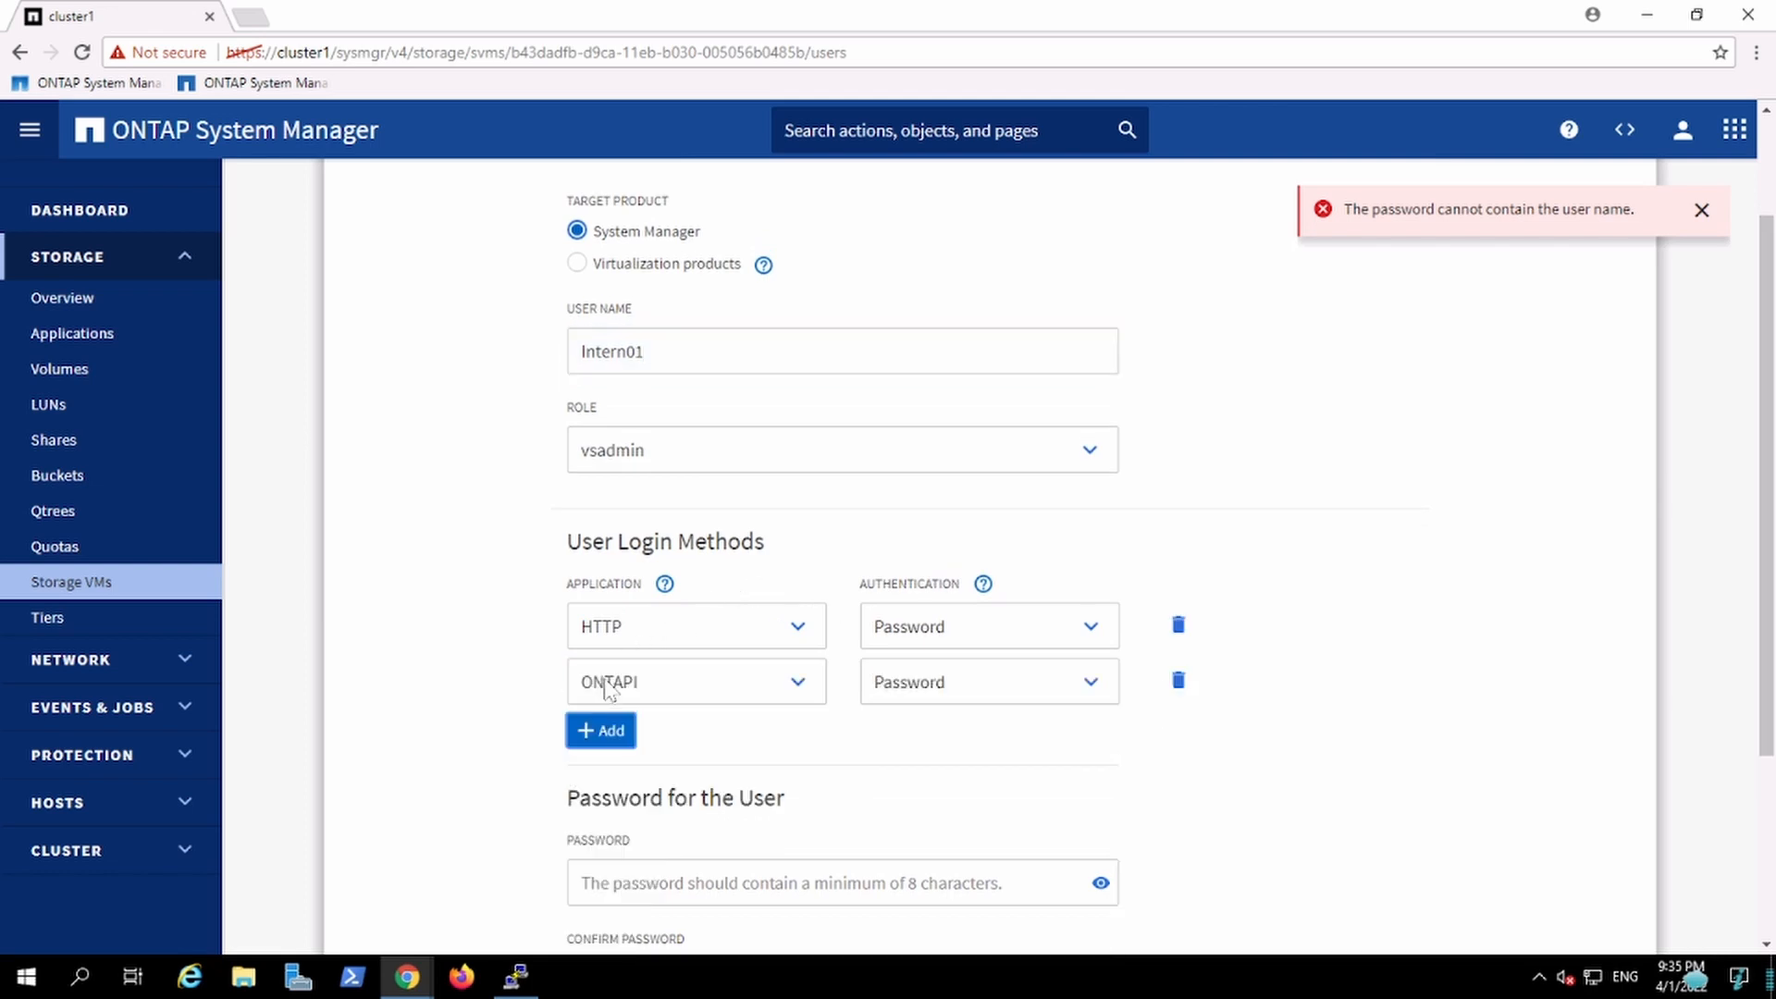
pyautogui.click(660, 700)
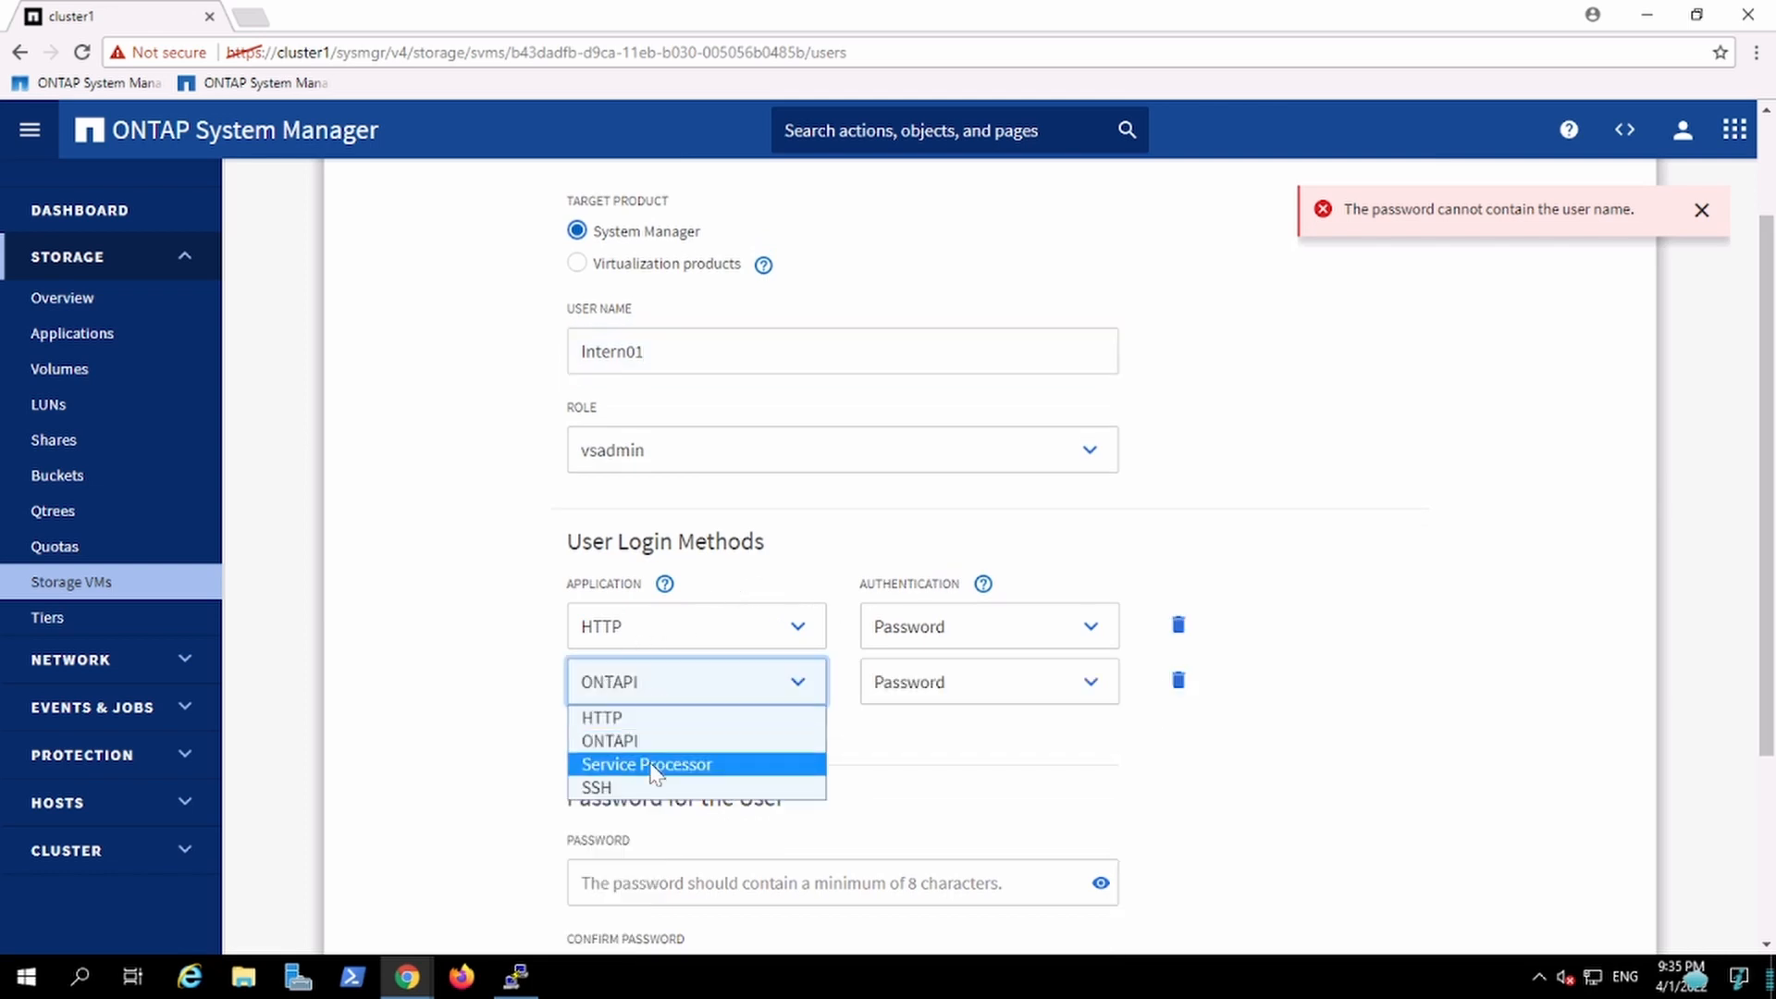
pyautogui.click(633, 791)
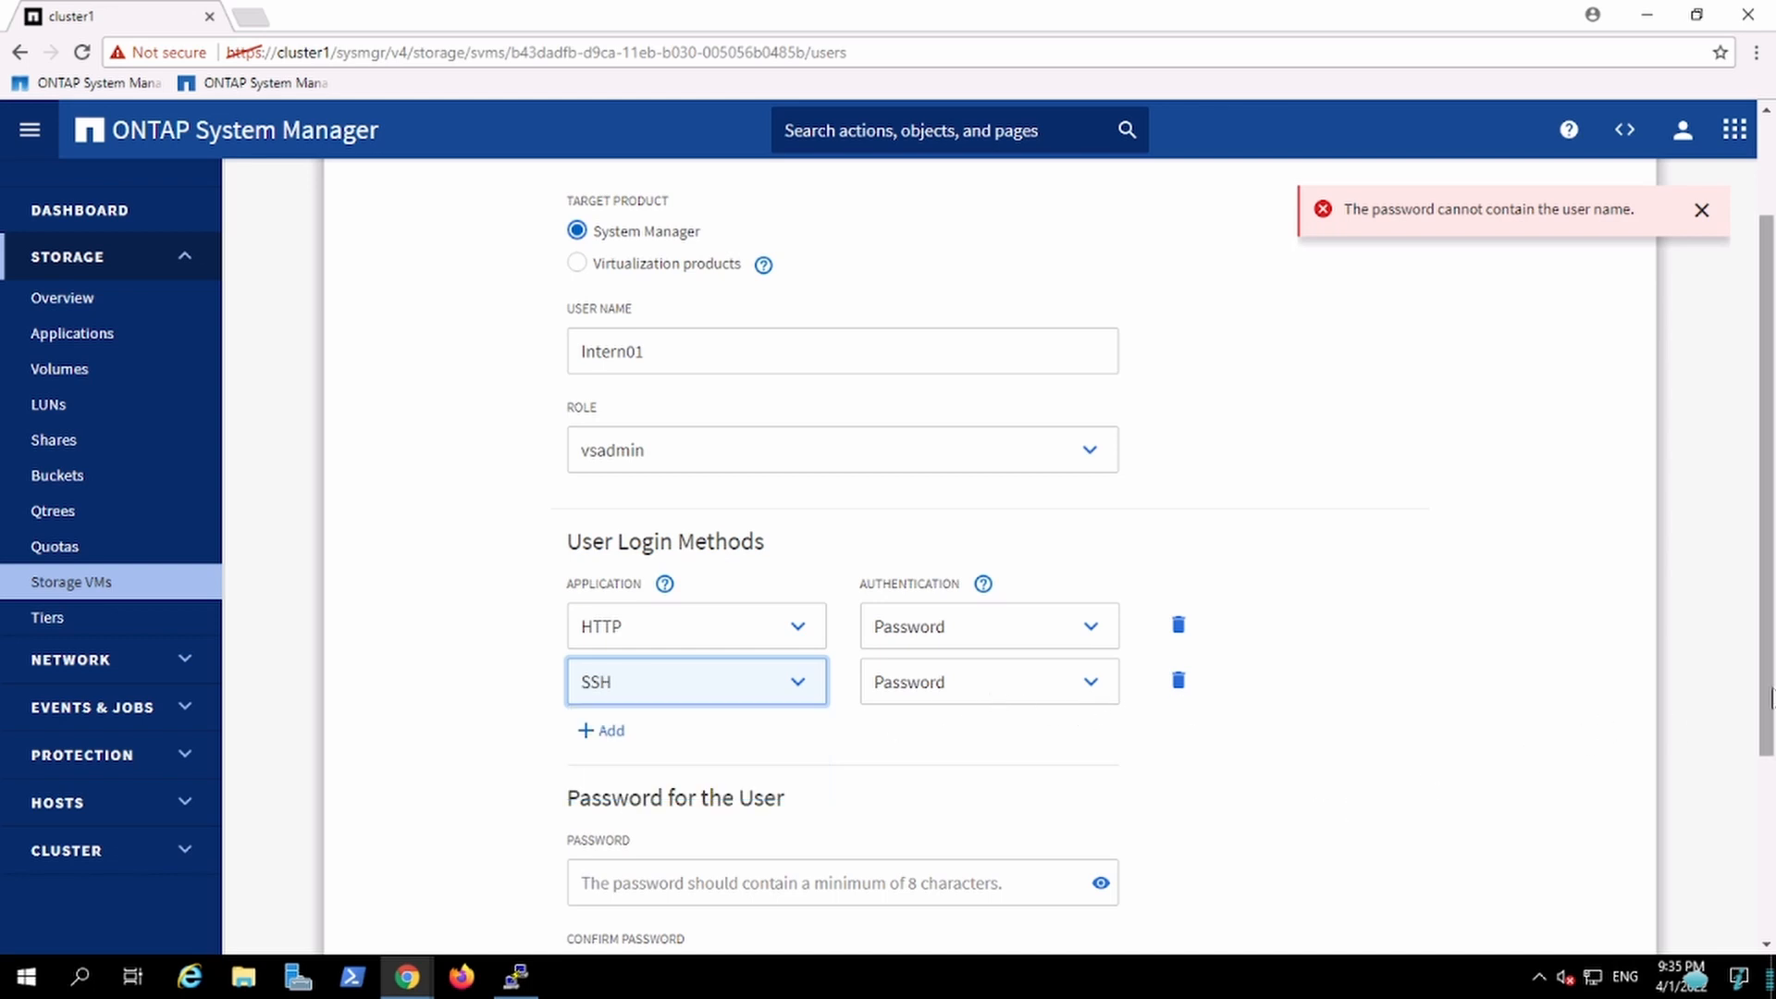
pyautogui.scroll(-3, 1770, 647)
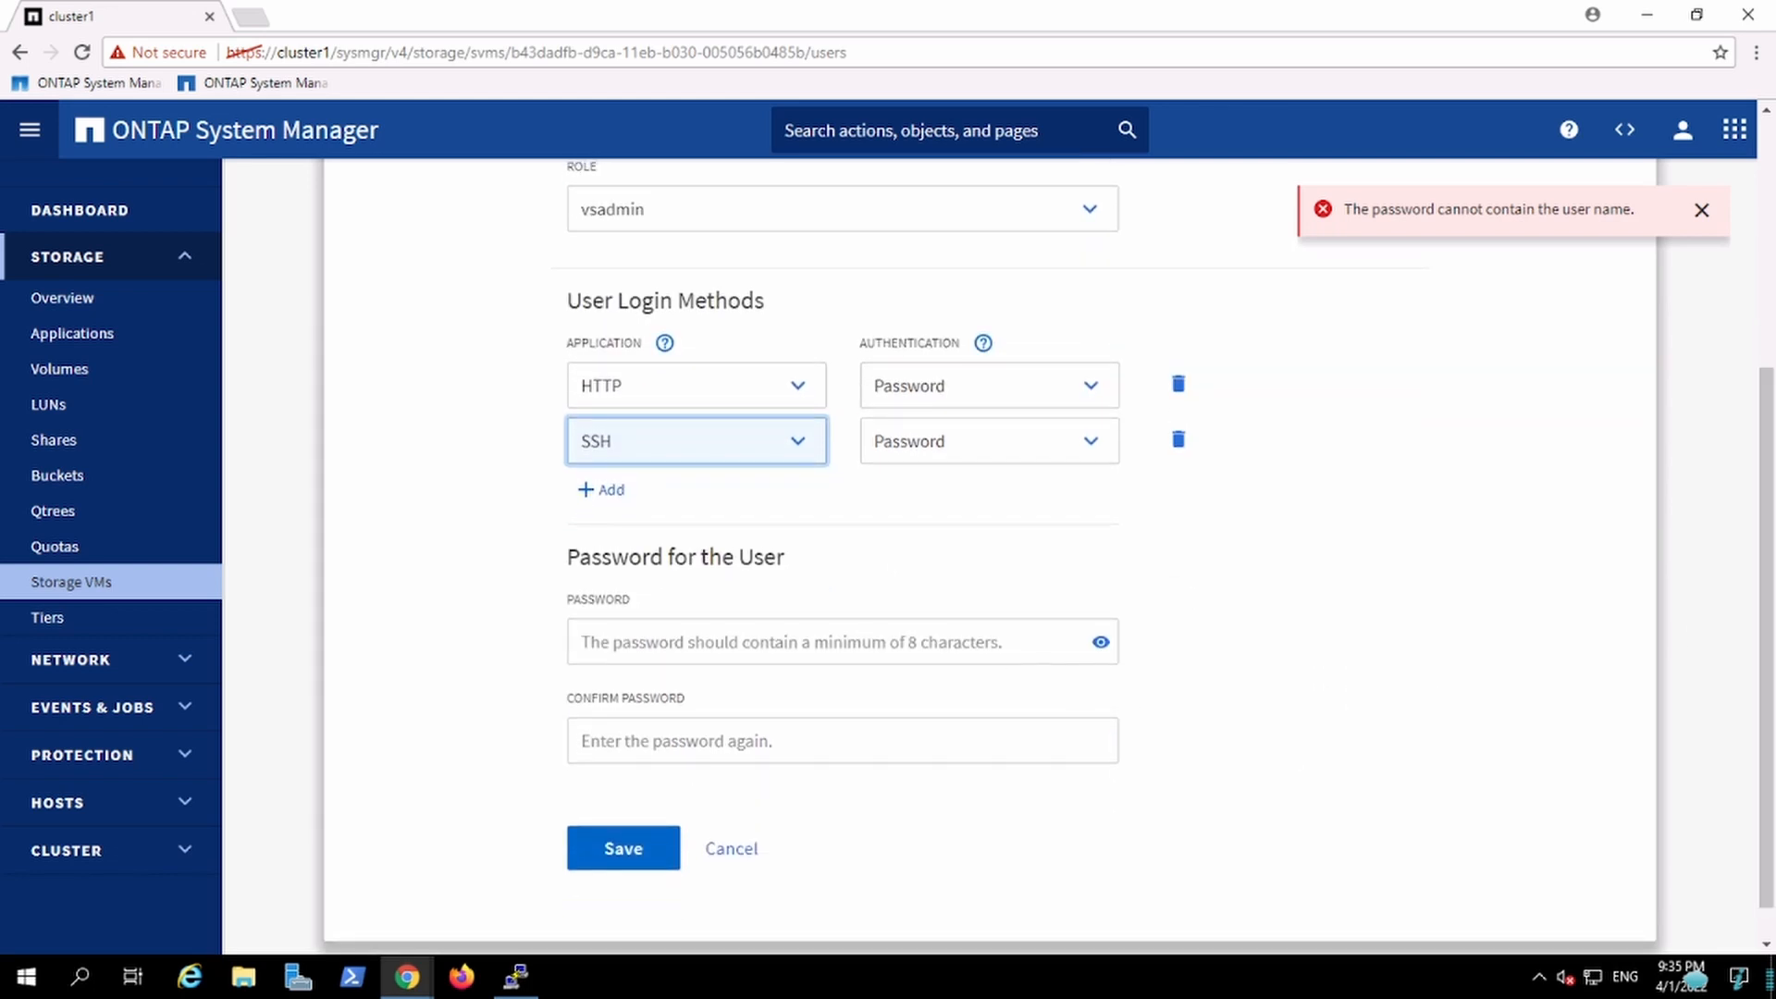
# Step: Enter and confirm the new user's password, then save the user
pyautogui.click(803, 644)
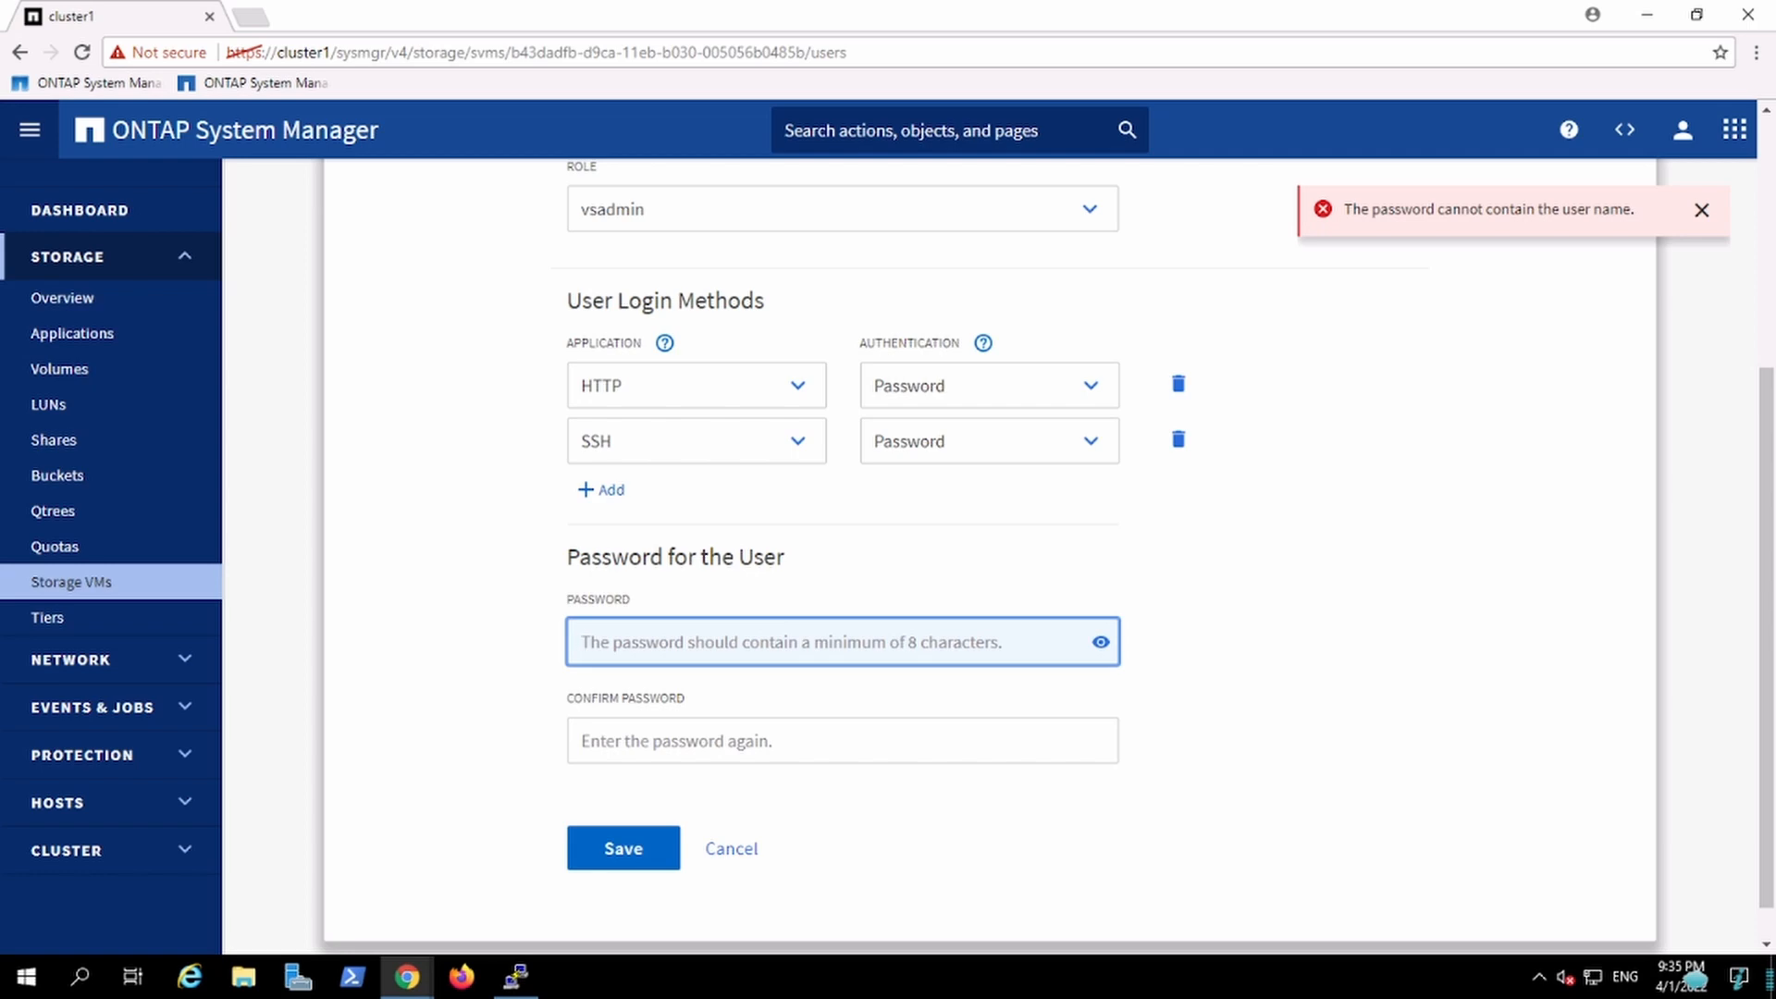
pyautogui.write('••')
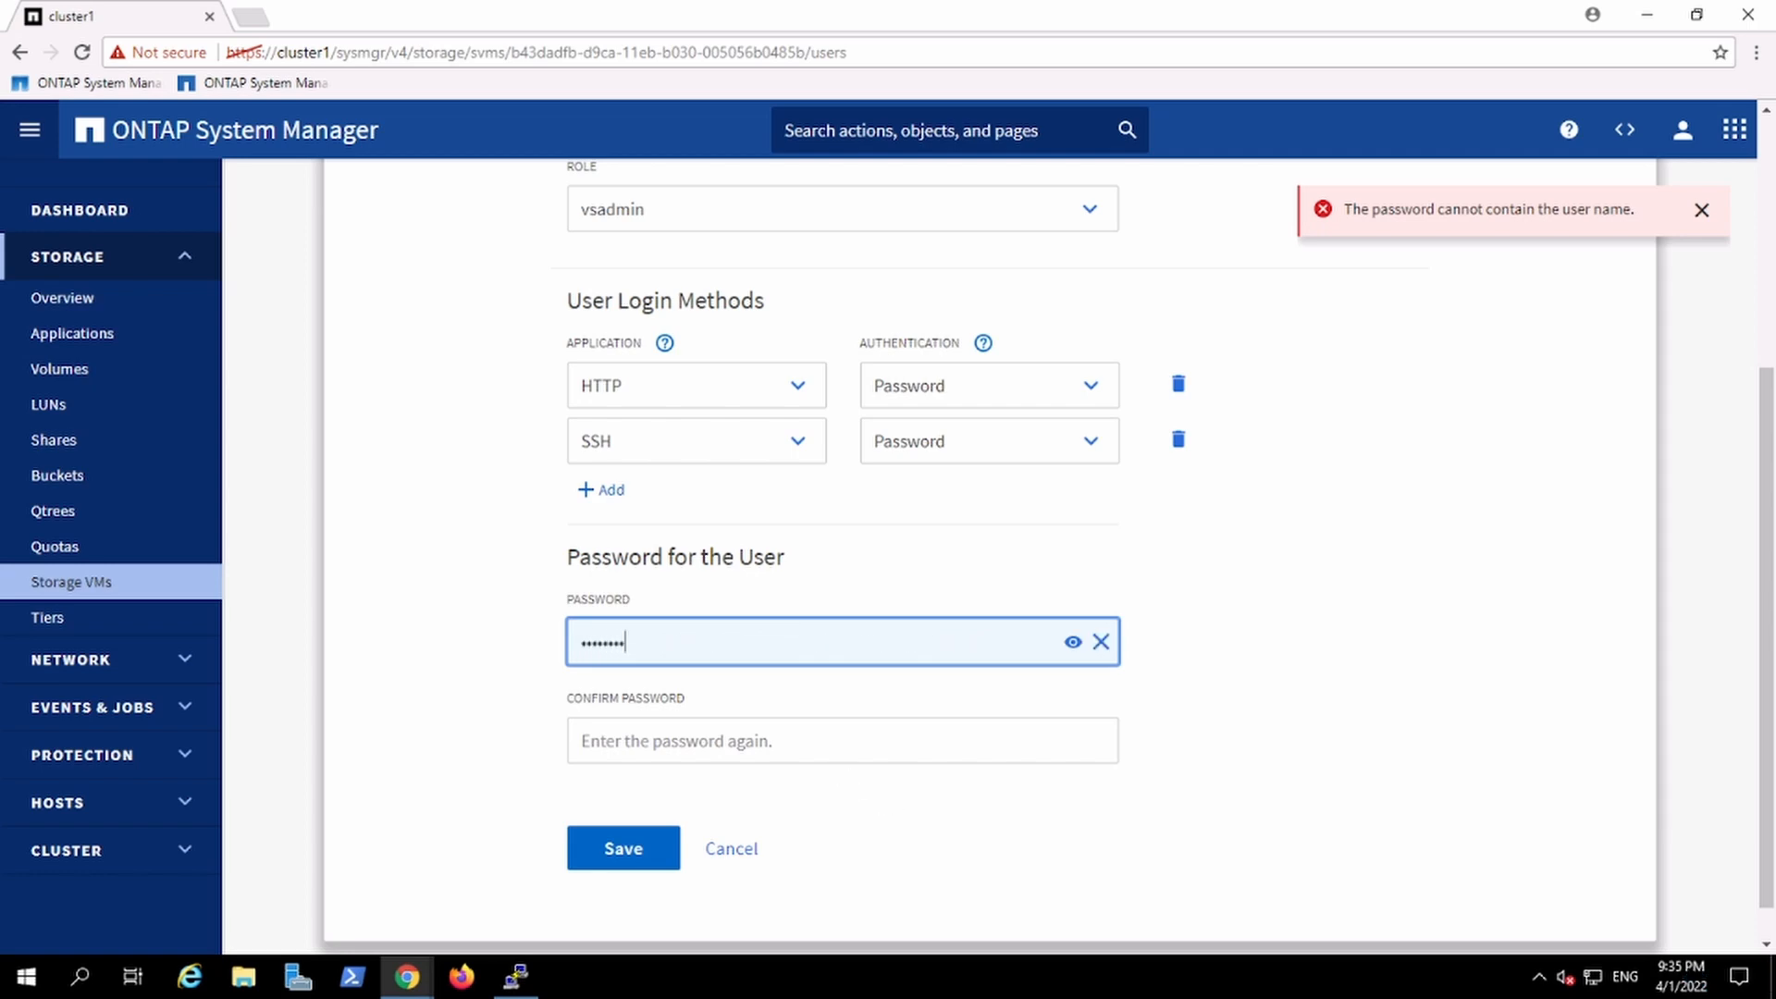
pyautogui.press('Tab')
pyautogui.write('•')
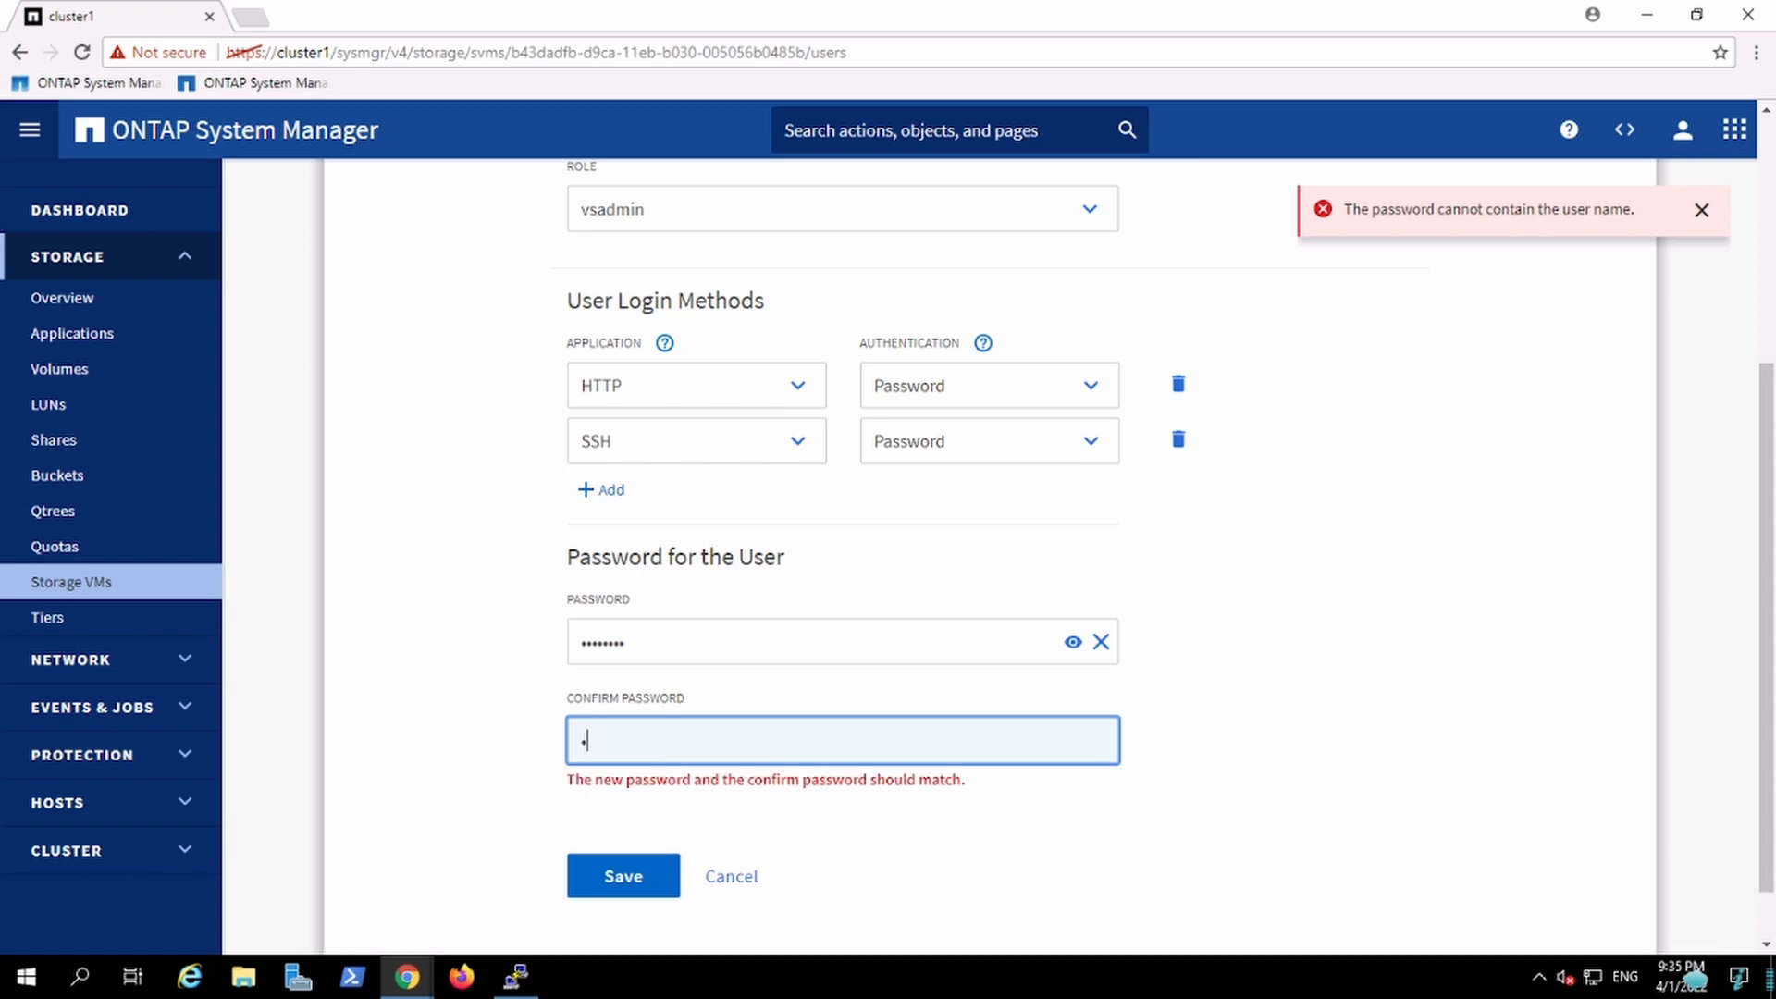
pyautogui.press('BackSpace')
pyautogui.write('••••••••')
pyautogui.click(618, 869)
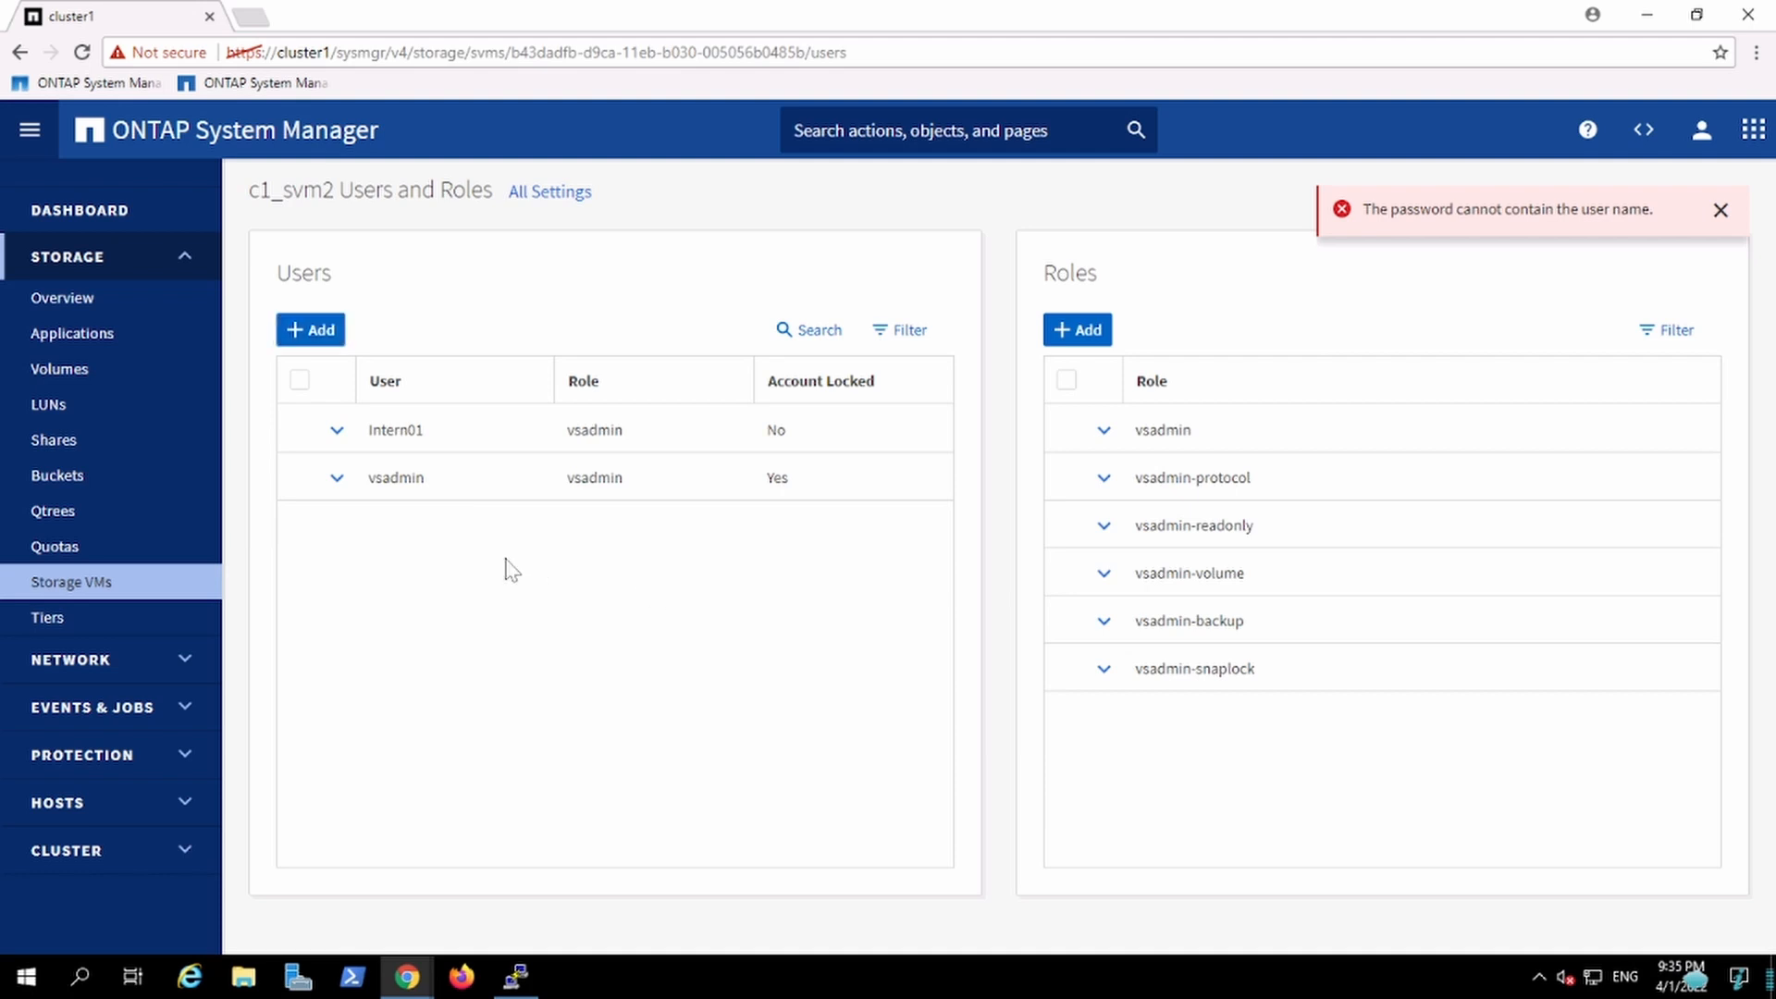
pyautogui.click(422, 985)
pyautogui.click(490, 925)
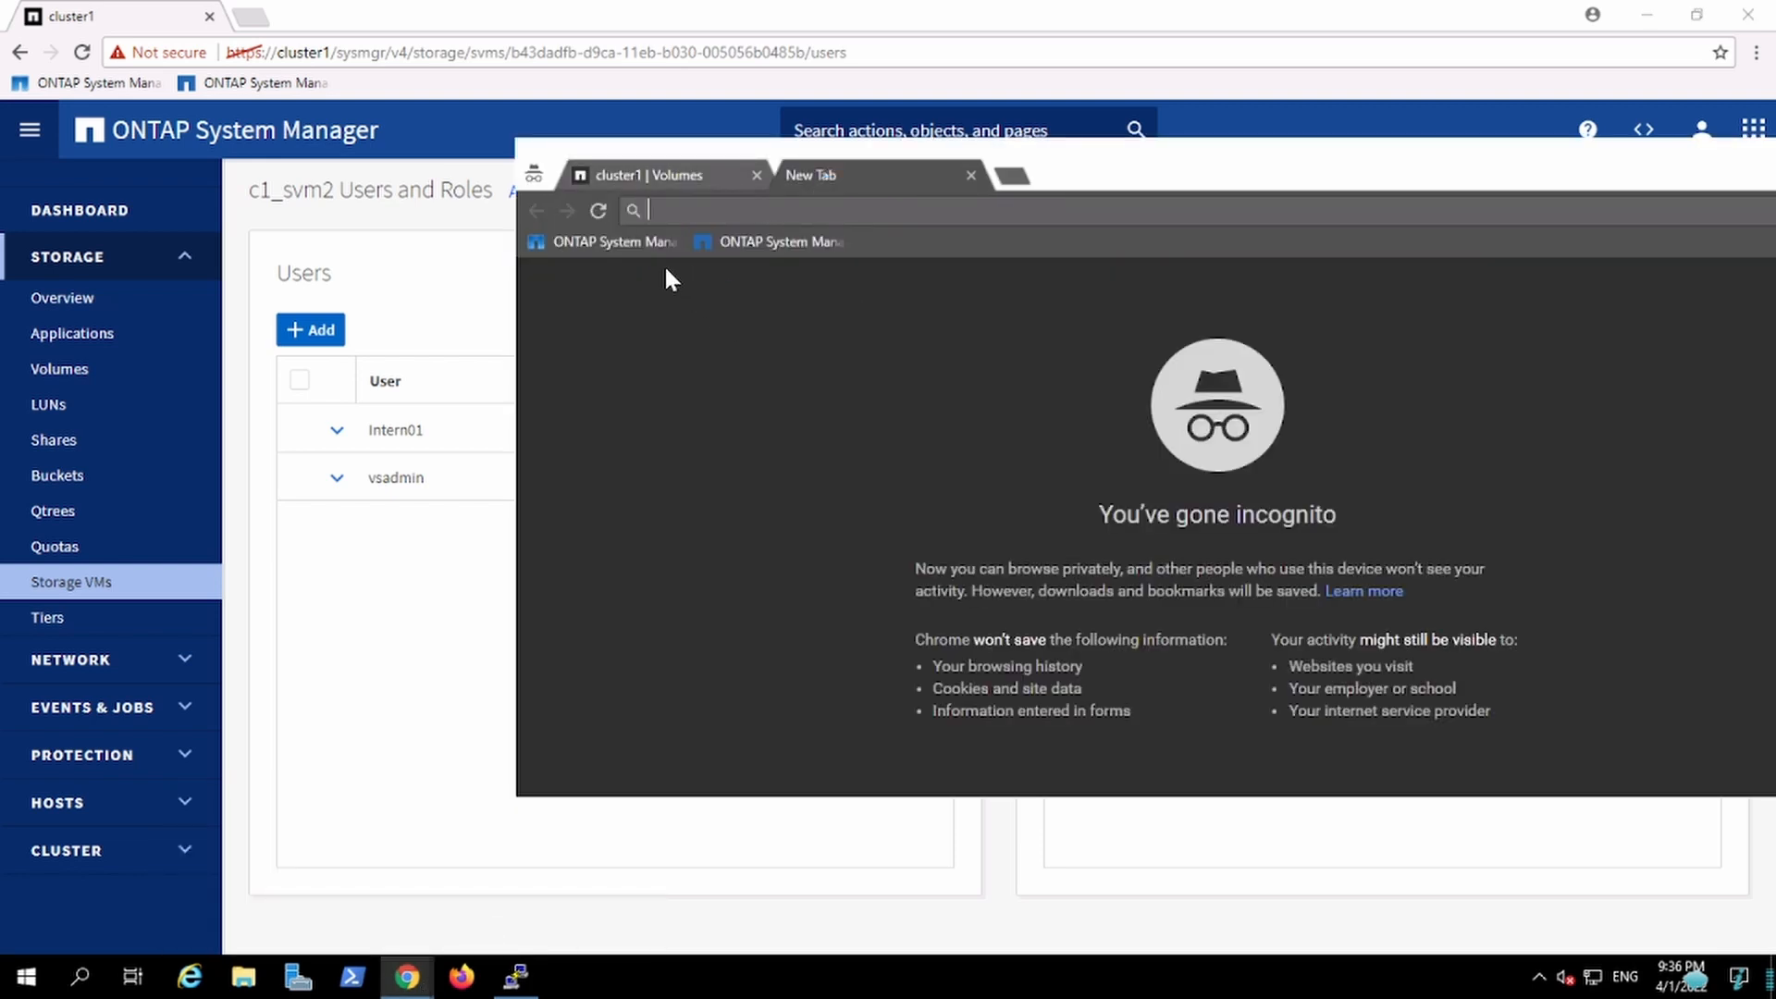
pyautogui.click(625, 242)
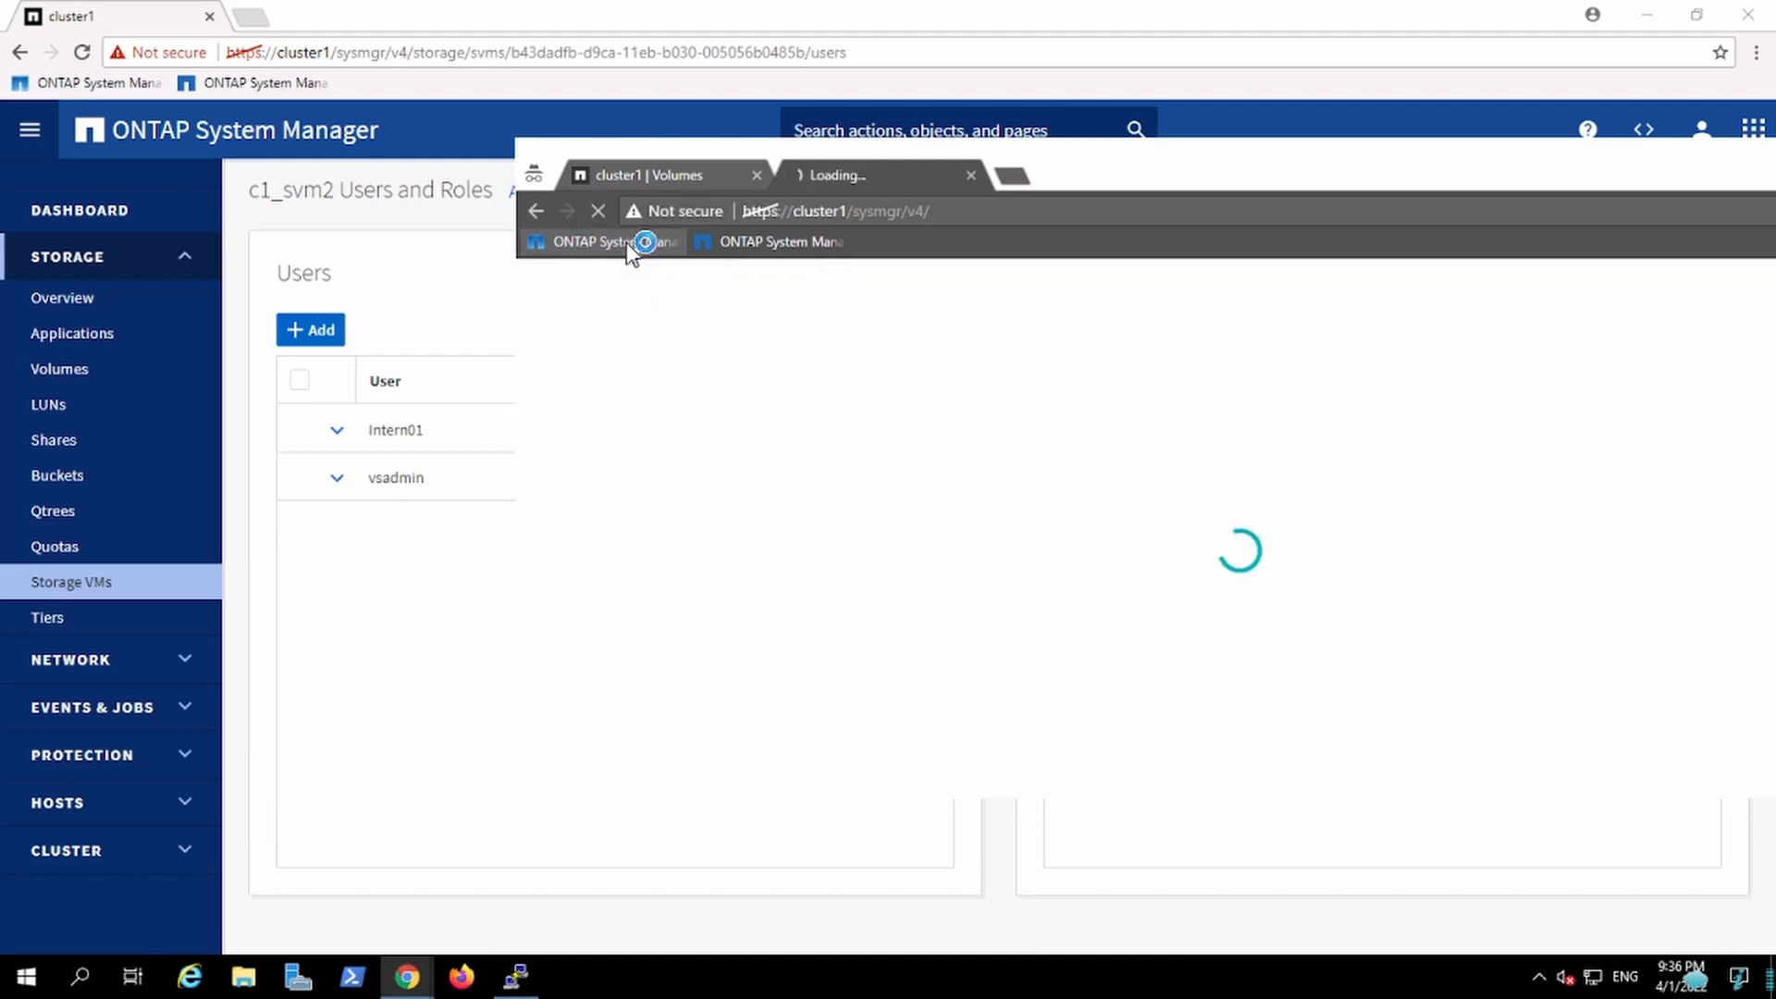
pyautogui.click(970, 177)
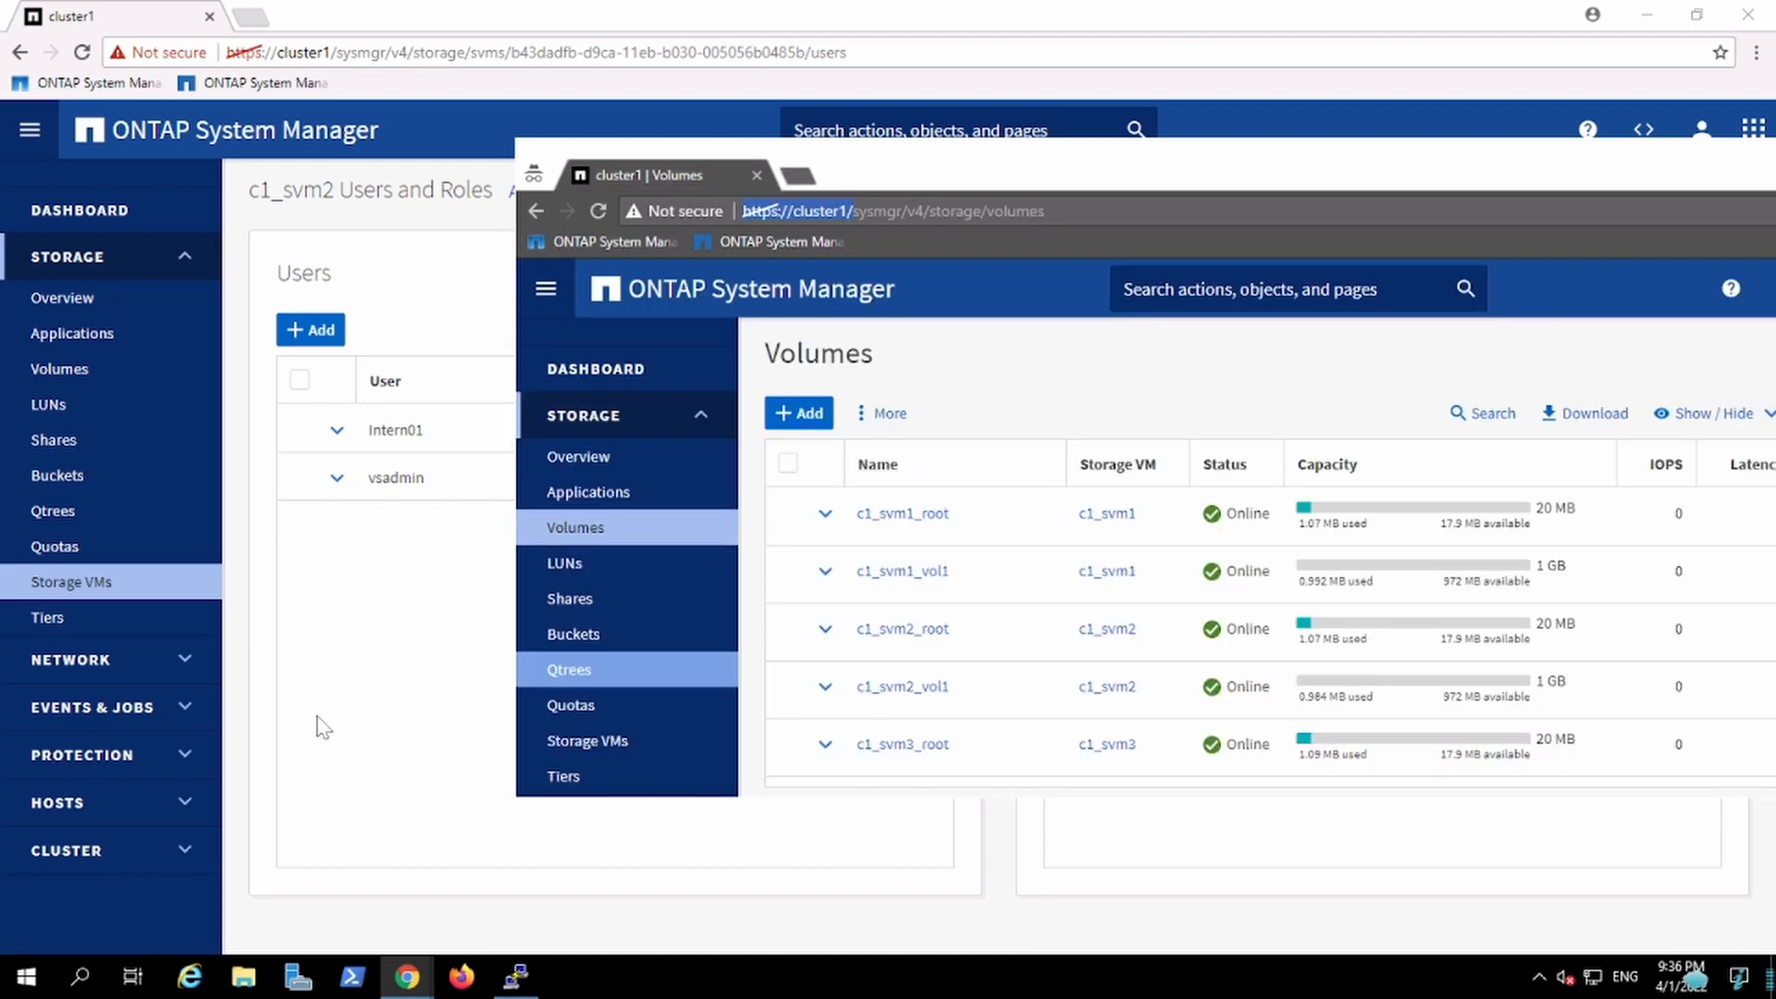
pyautogui.click(393, 760)
# Step: Start a new PuTTY SSH session using the saved cluster1 session
pyautogui.click(515, 976)
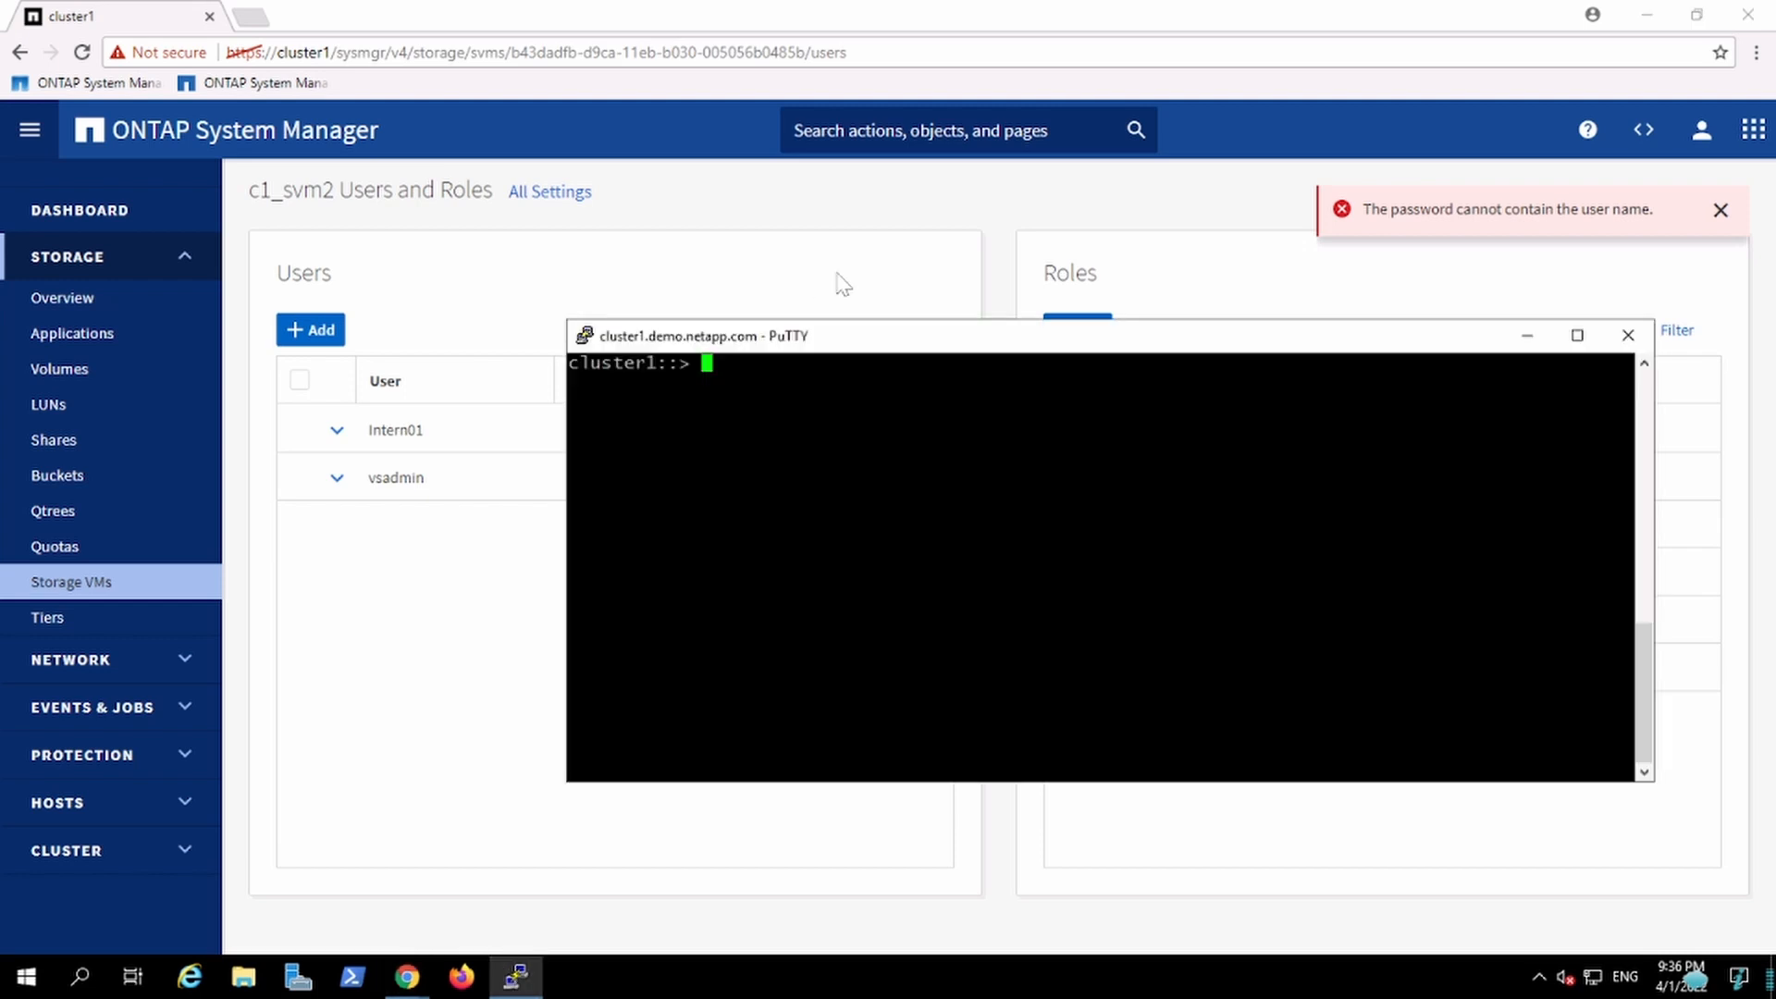
pyautogui.rightClick(837, 347)
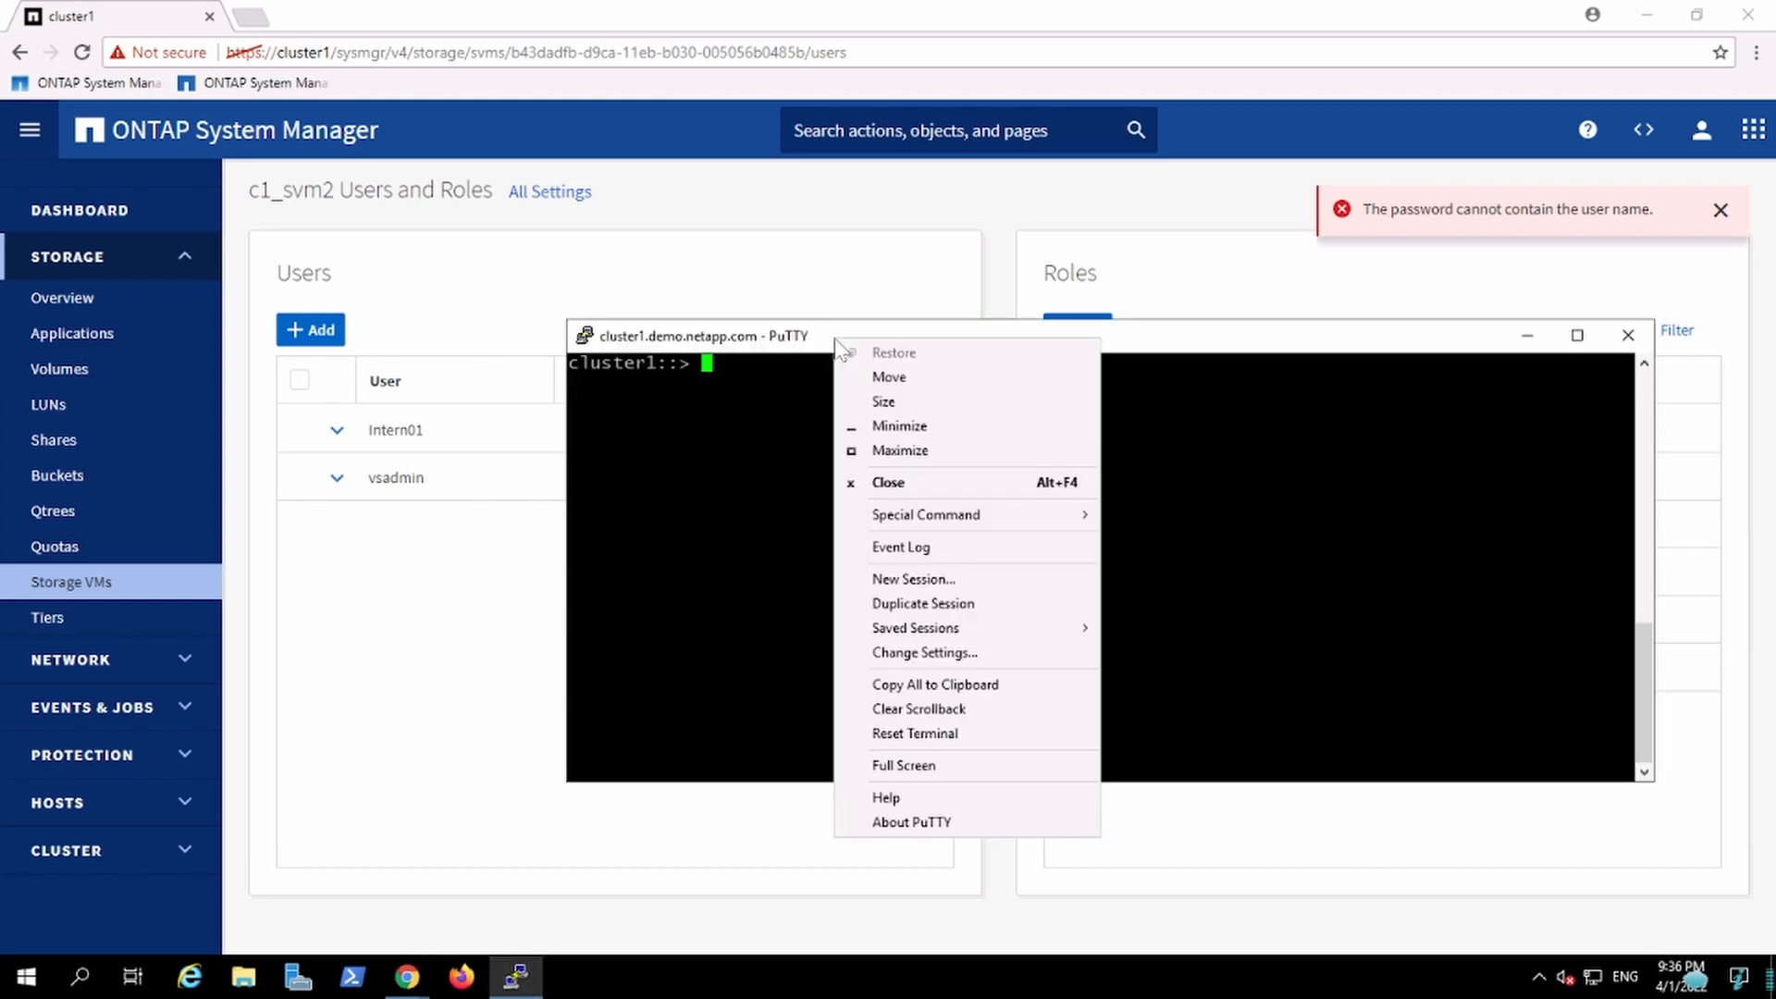
pyautogui.click(941, 591)
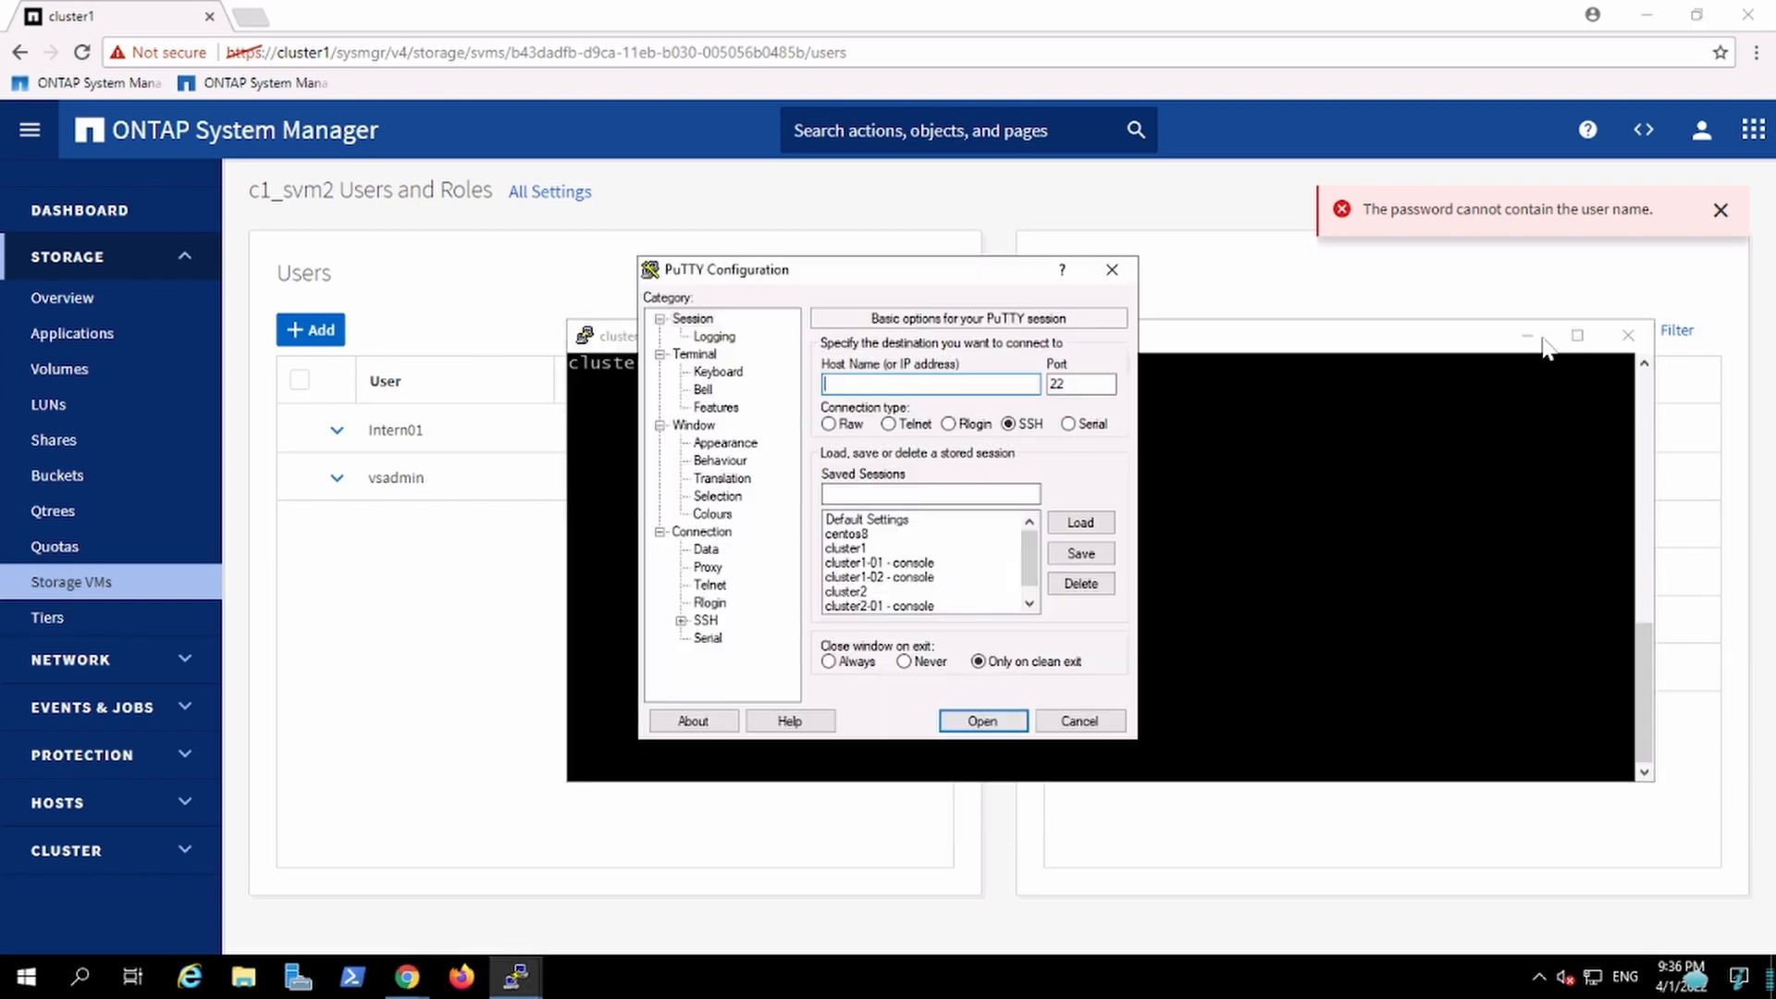
pyautogui.click(1528, 335)
pyautogui.click(867, 550)
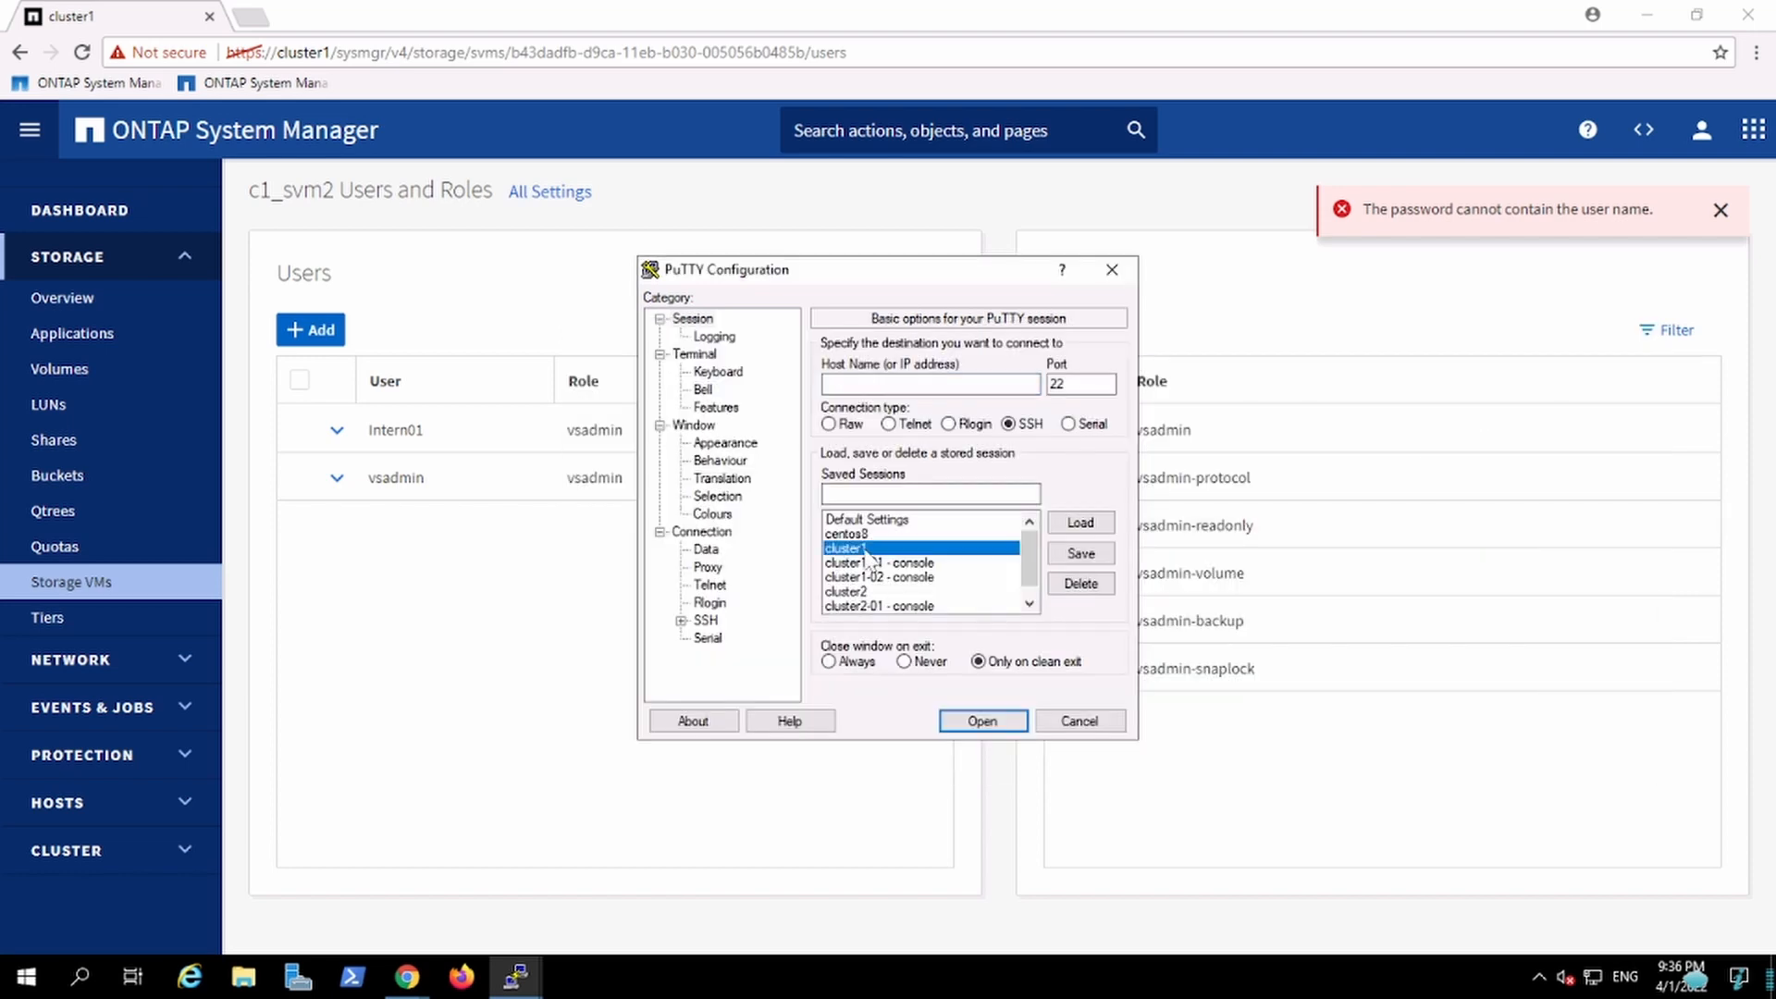
pyautogui.doubleClick(867, 550)
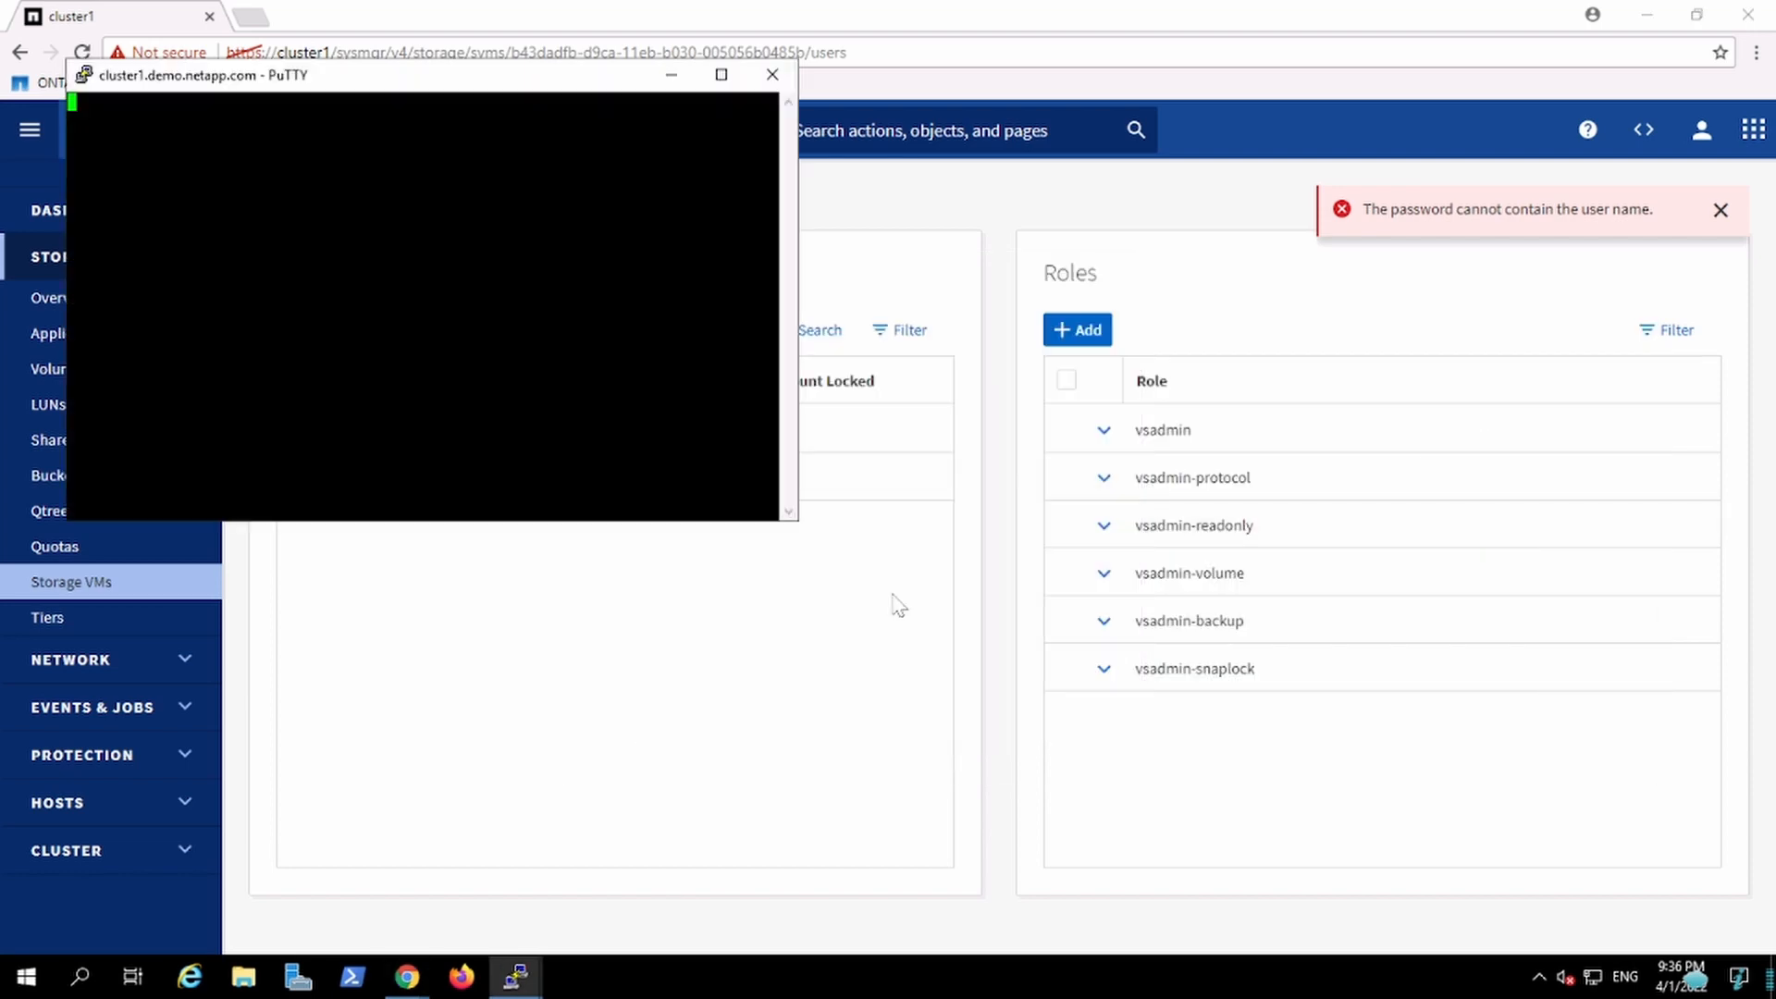
# Step: Change the PuTTY terminal font to Lucida Console, 12-point, and apply the settings
pyautogui.rightClick(500, 84)
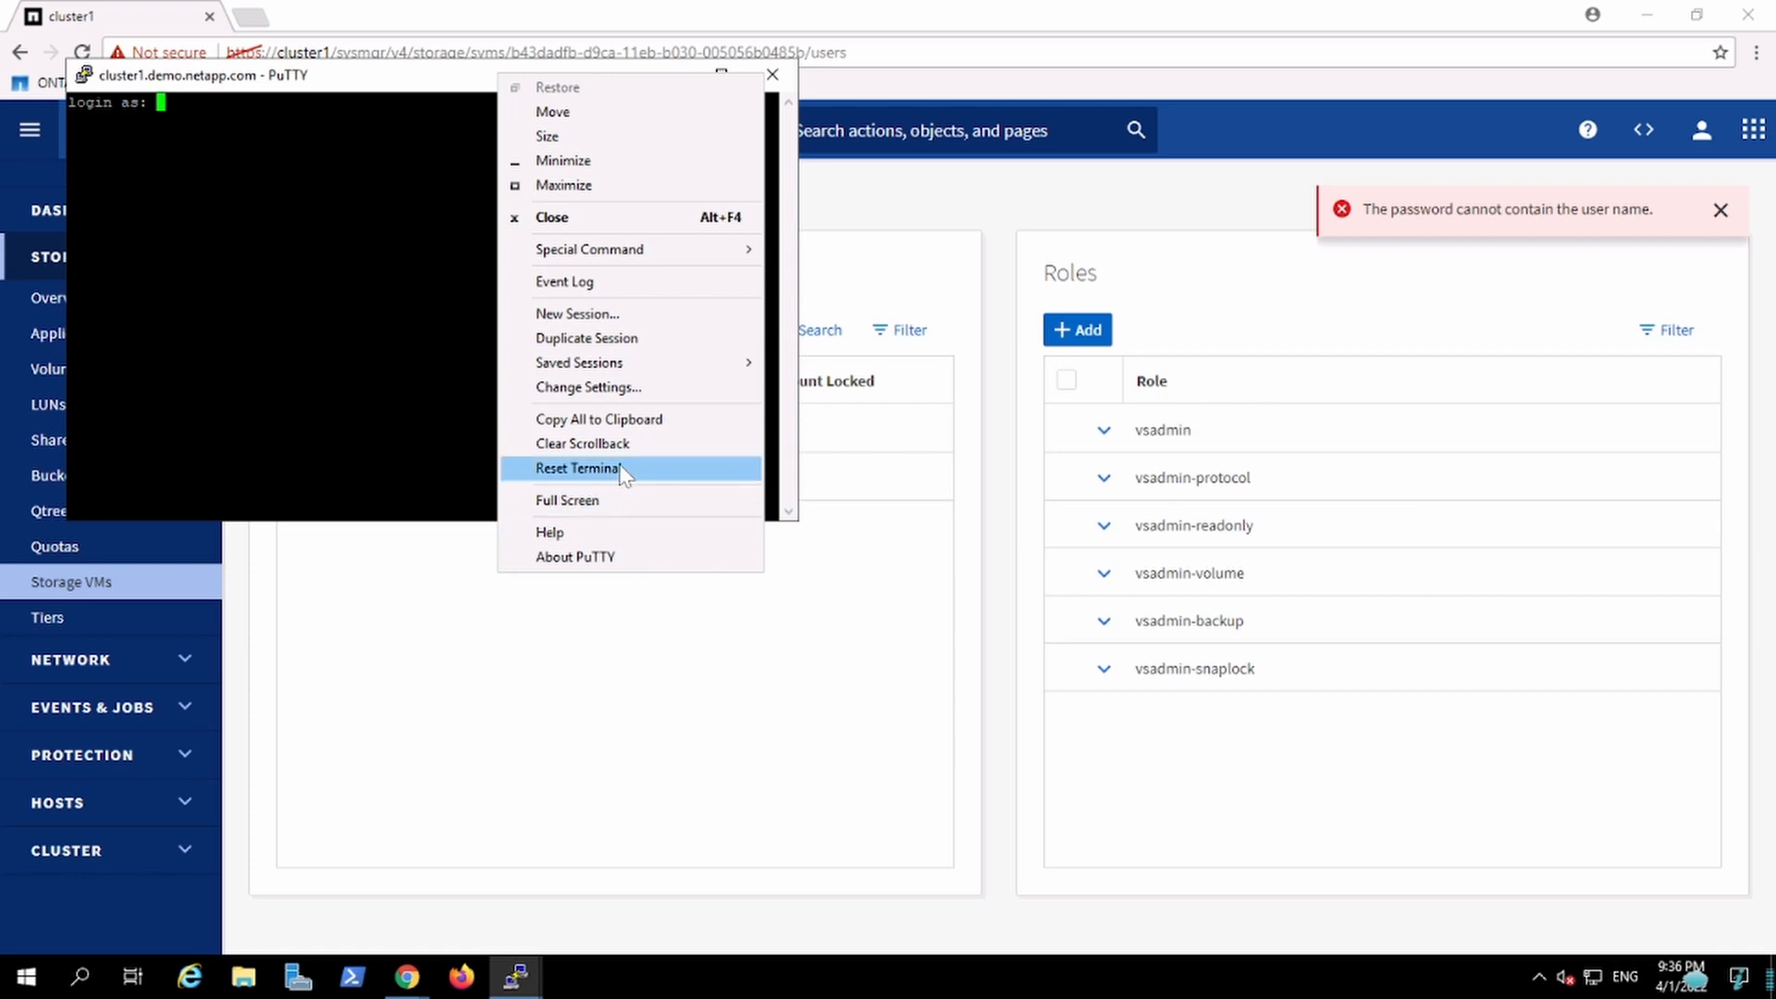
pyautogui.click(587, 387)
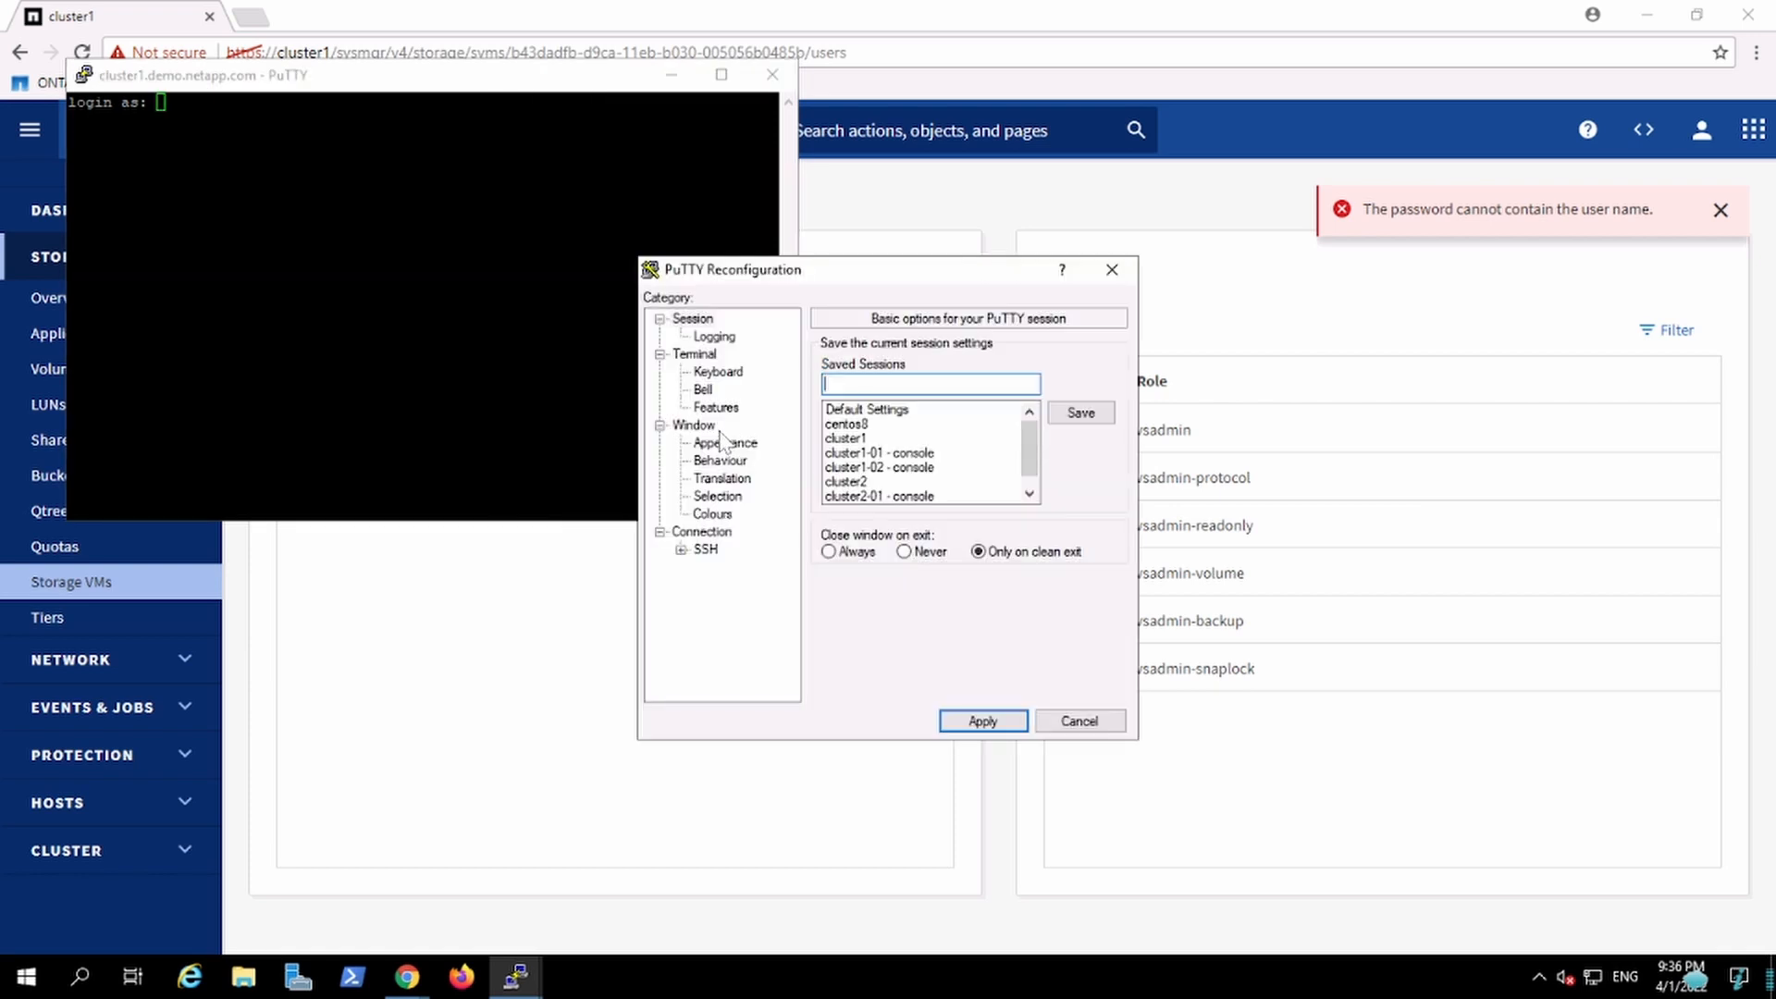
pyautogui.click(724, 443)
pyautogui.click(1080, 476)
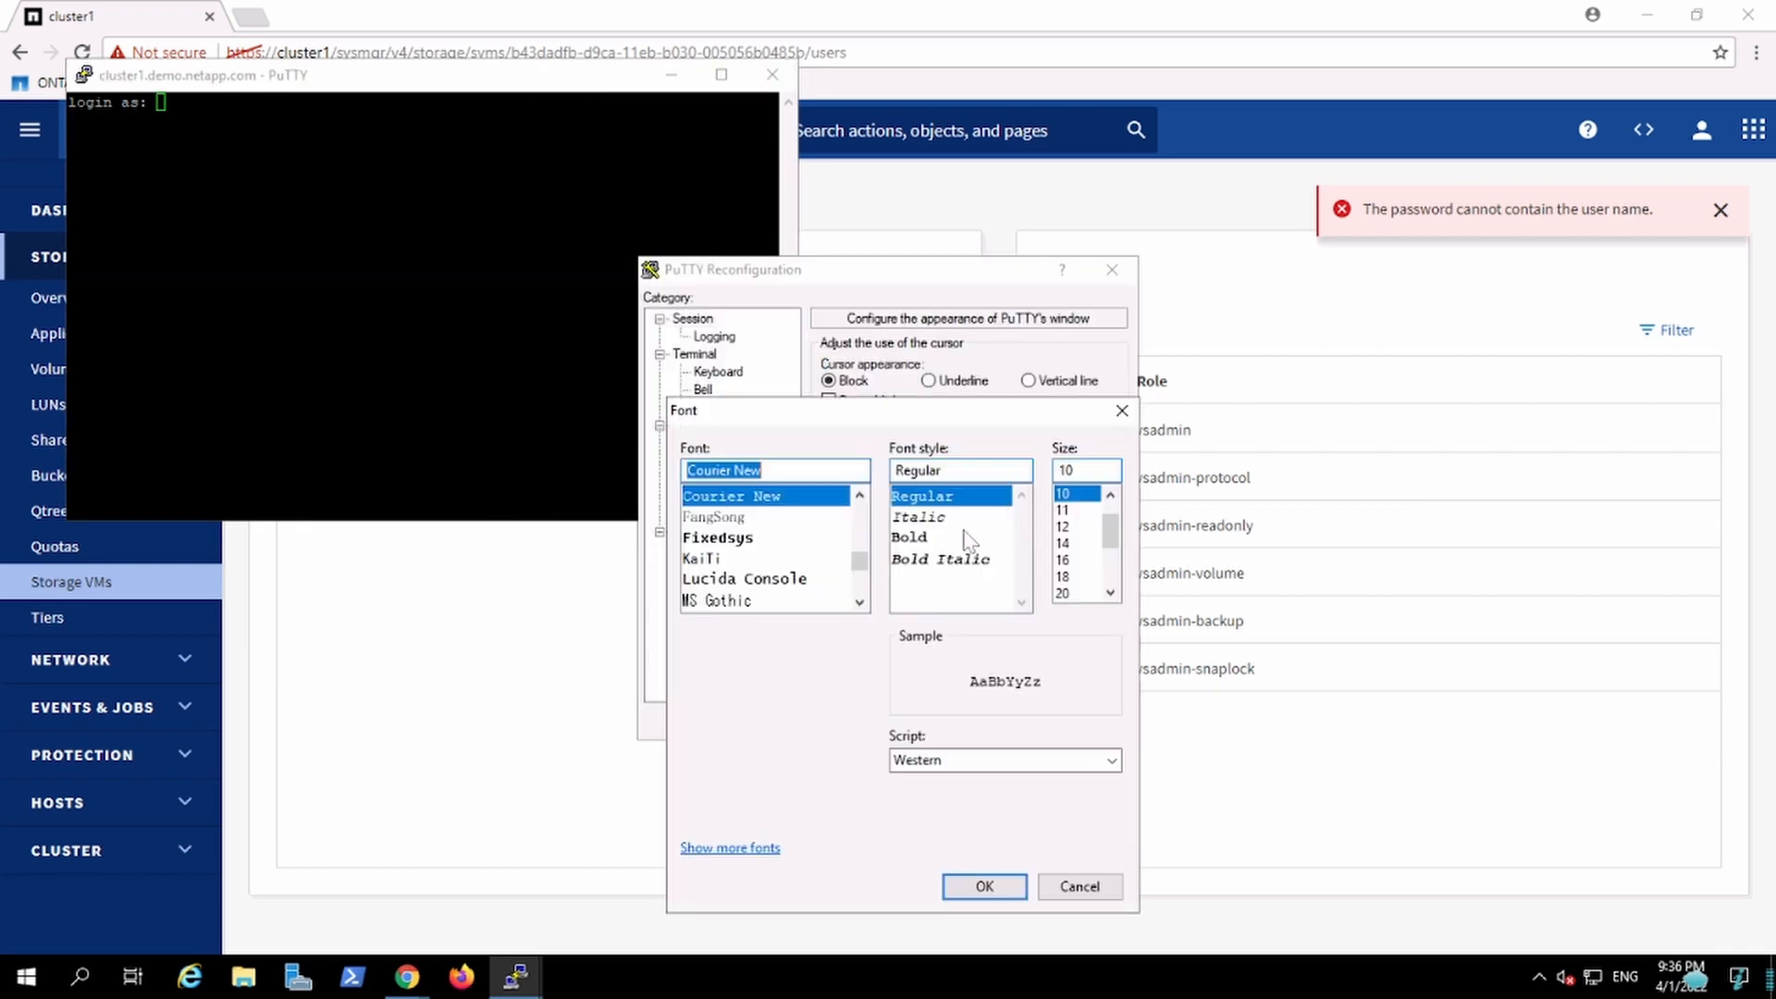
pyautogui.click(761, 581)
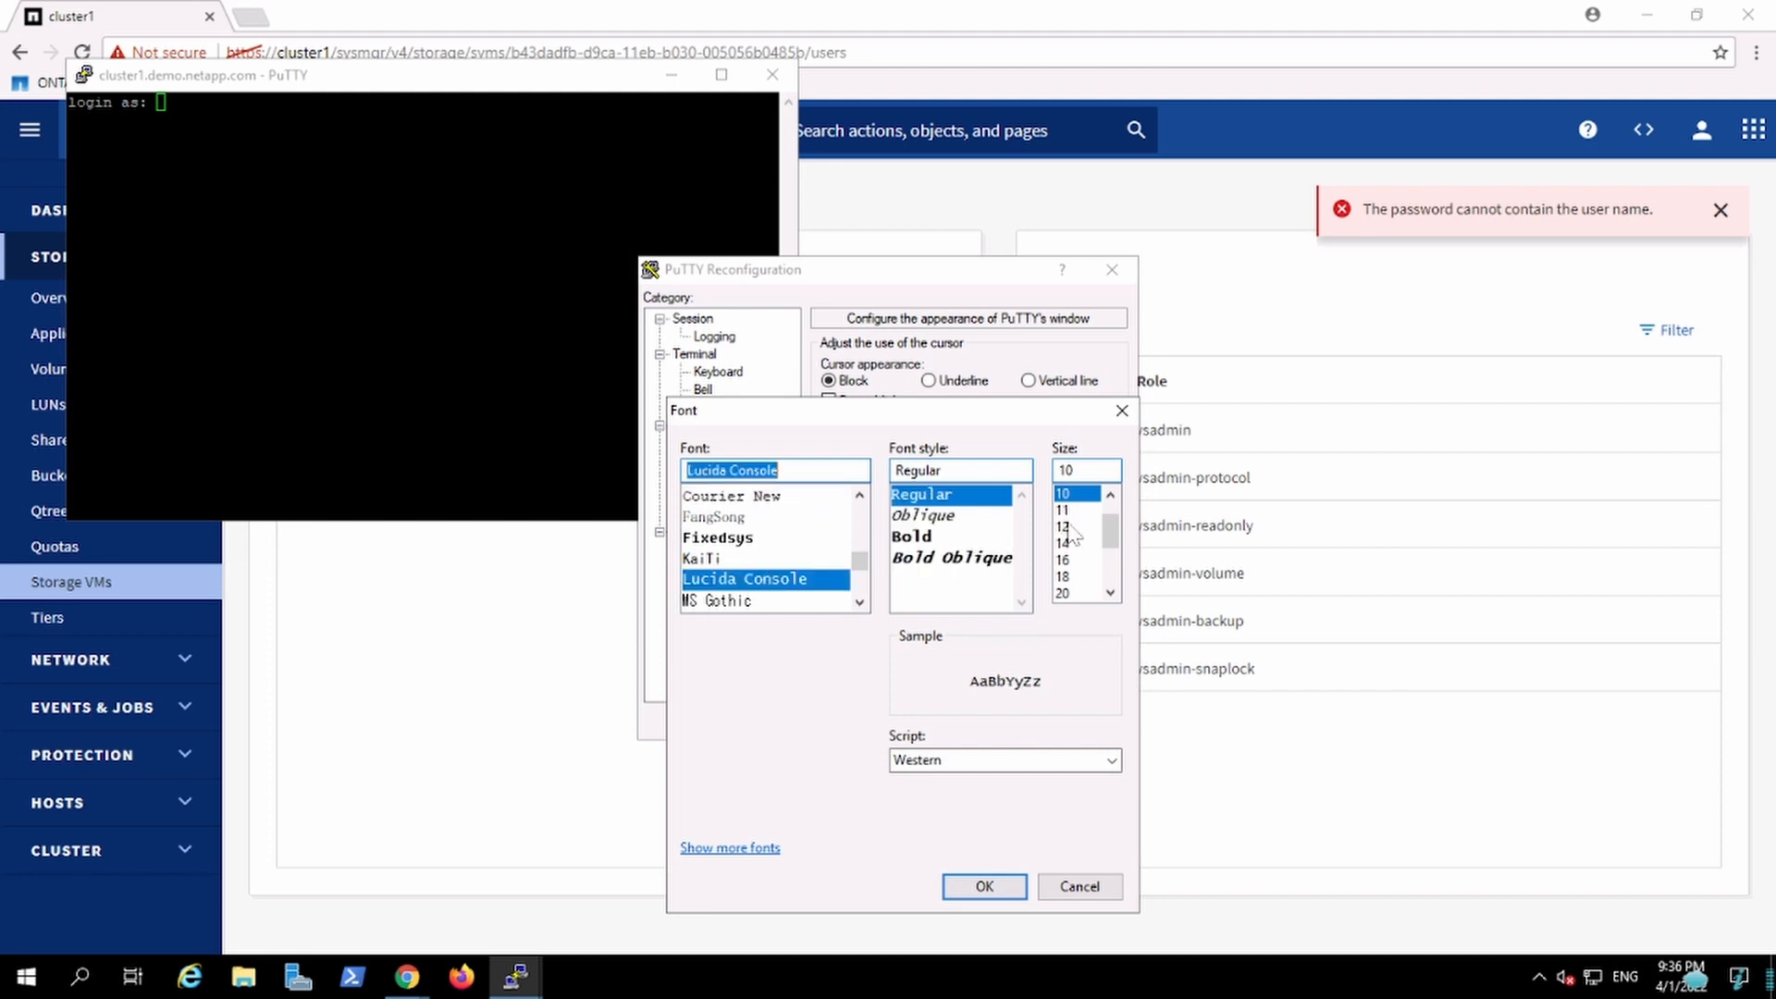
pyautogui.click(1064, 526)
pyautogui.click(984, 886)
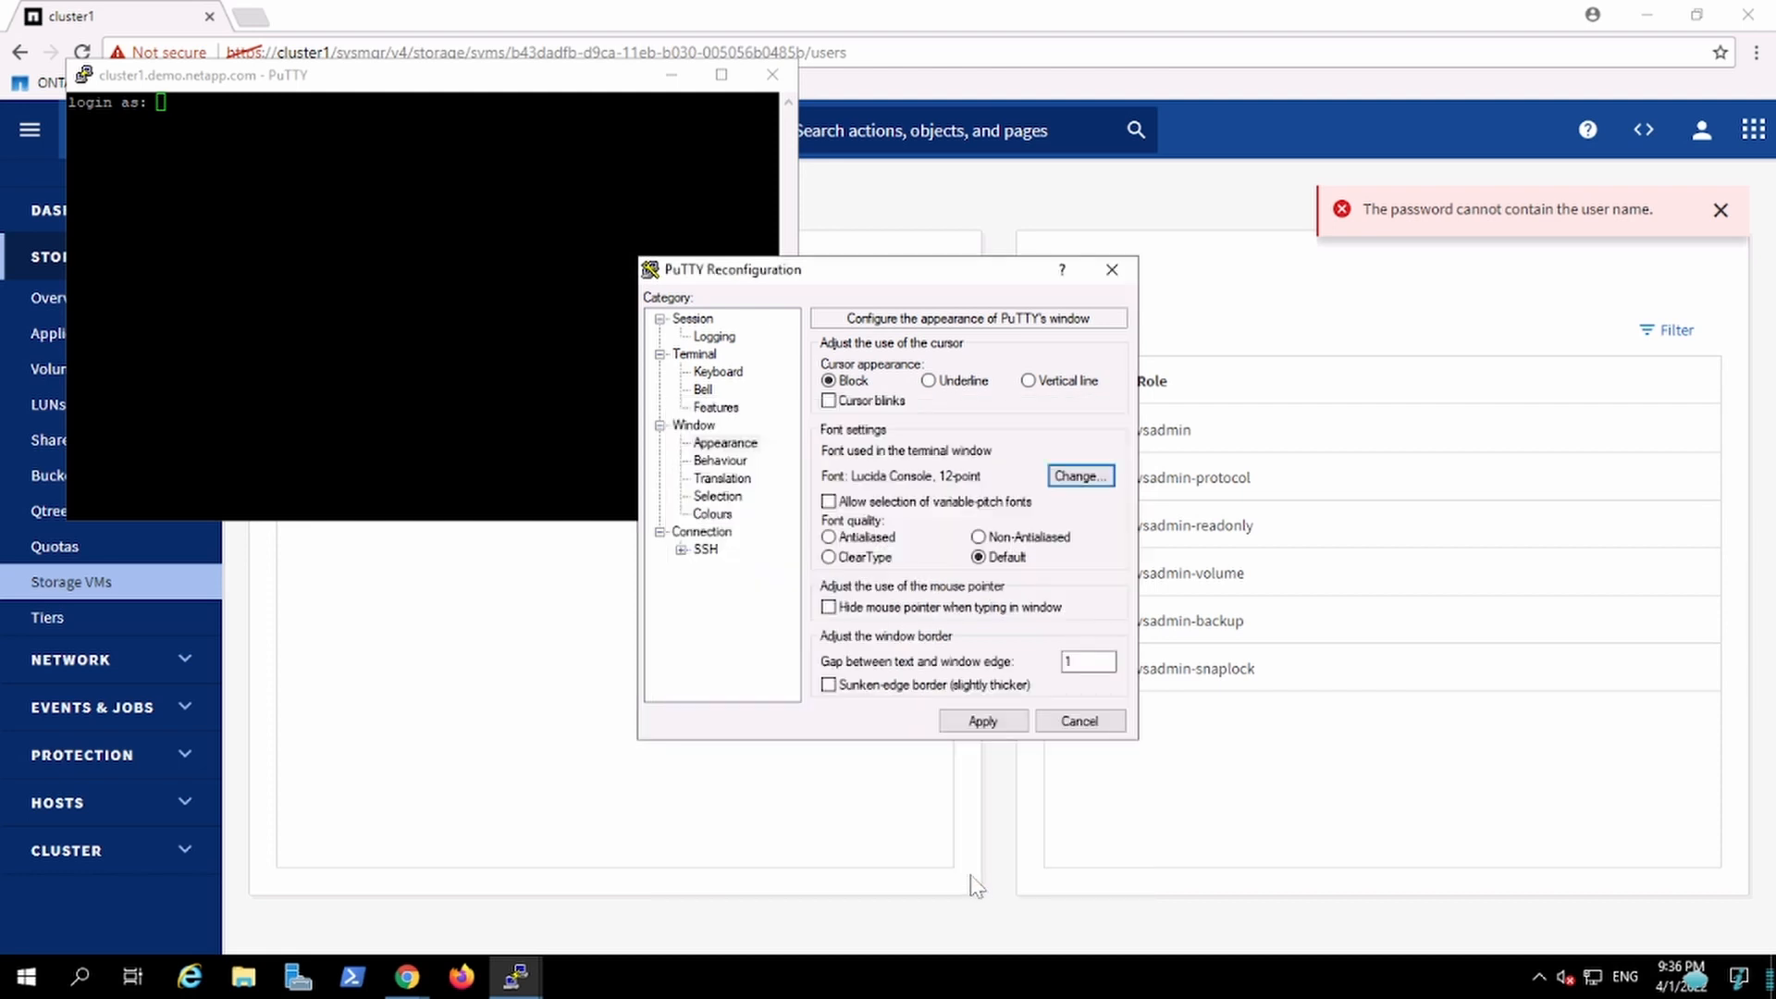
pyautogui.click(981, 721)
# Step: Log in to the SSH session as Intern01 and submit the password
pyautogui.moveTo(533, 84); pyautogui.dragTo(1208, 381)
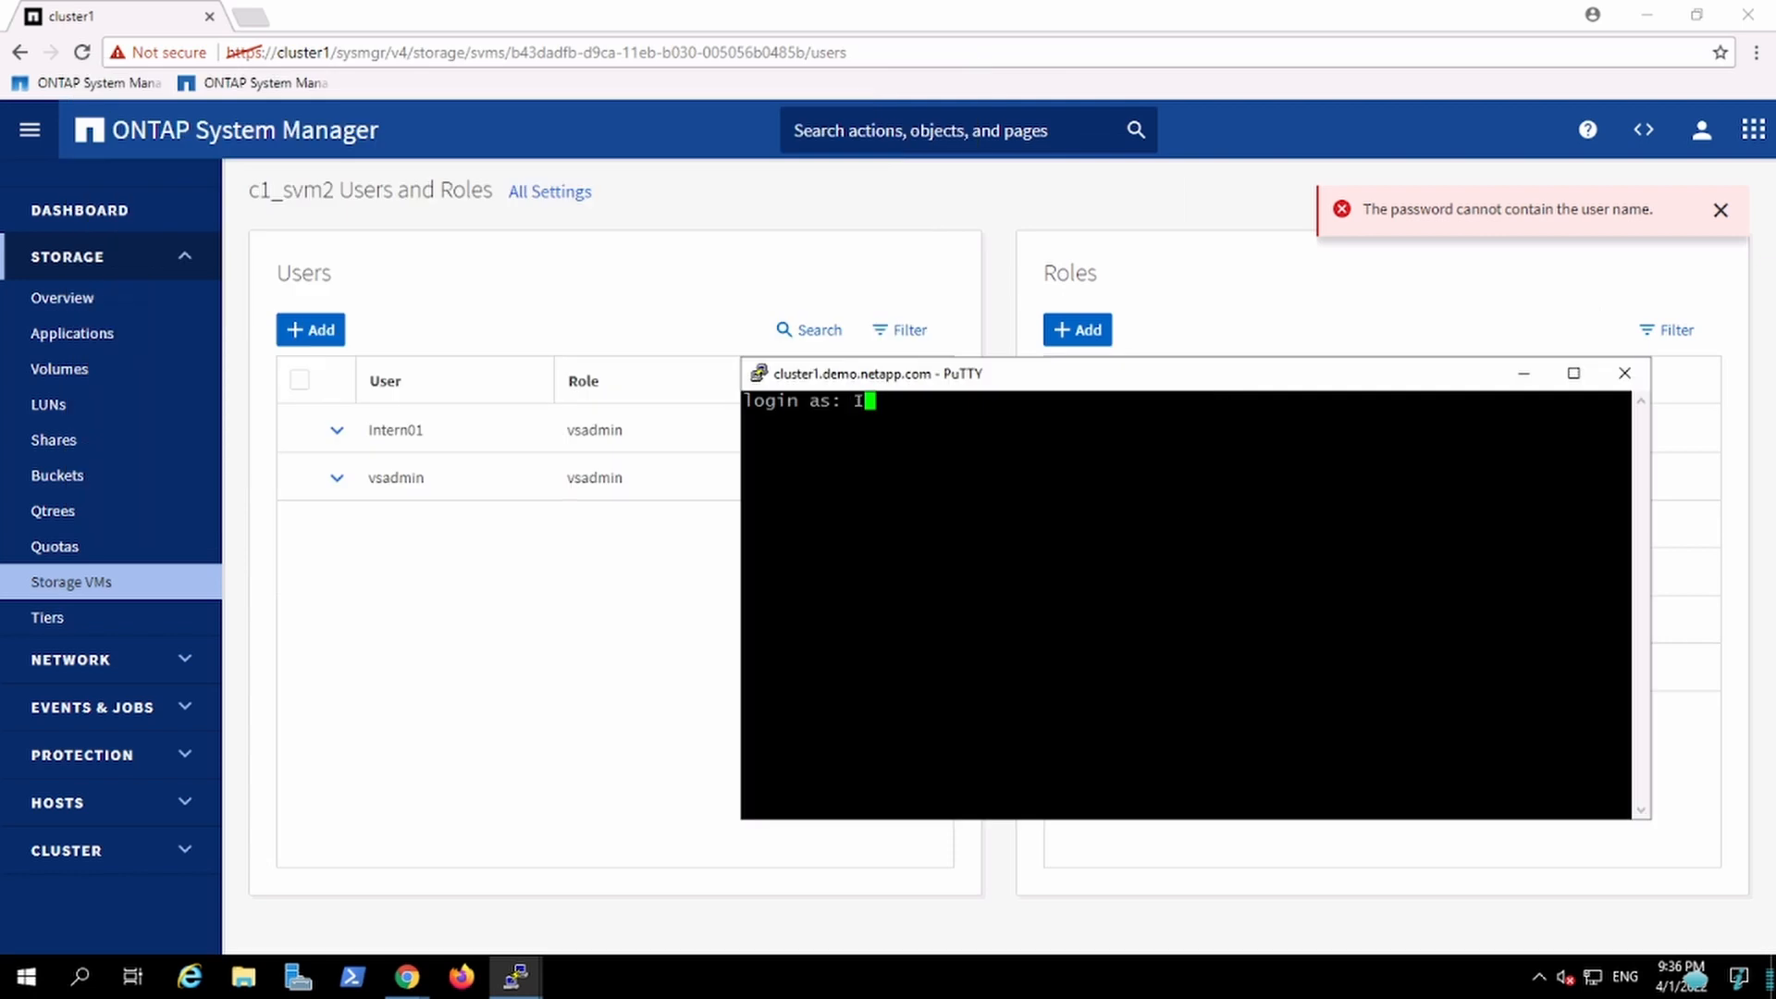
pyautogui.write('ern01')
pyautogui.press('Return')
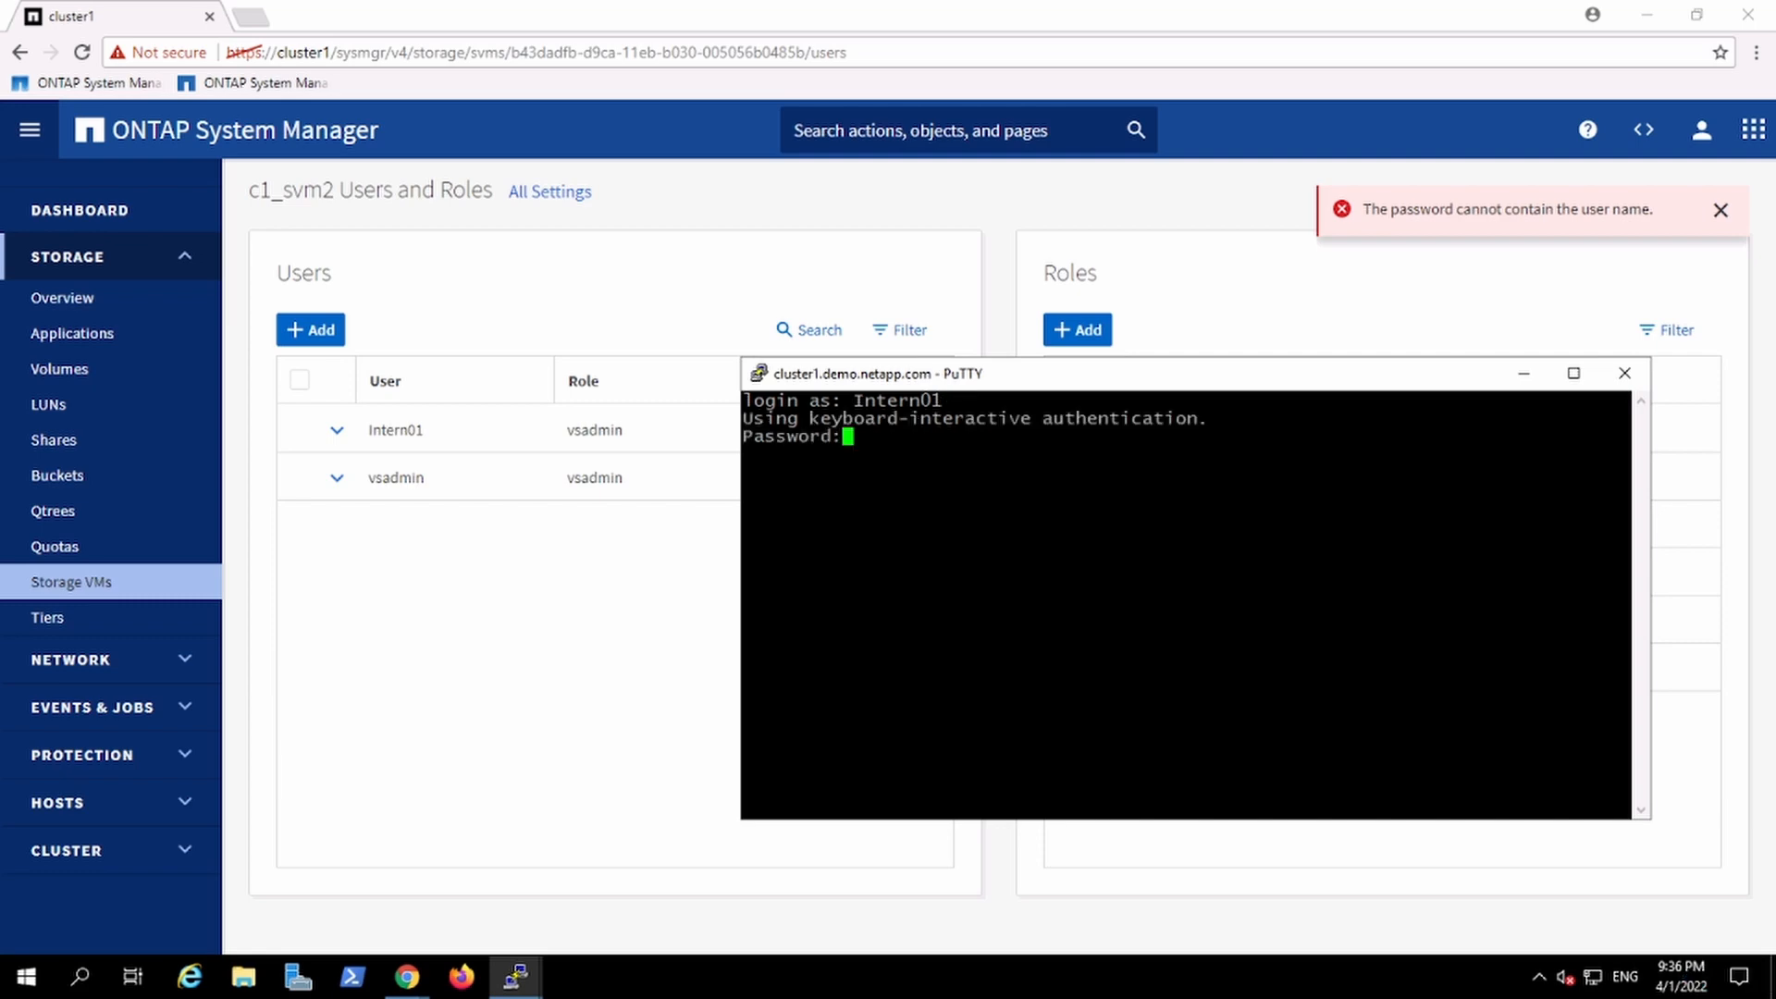
pyautogui.press('Return')
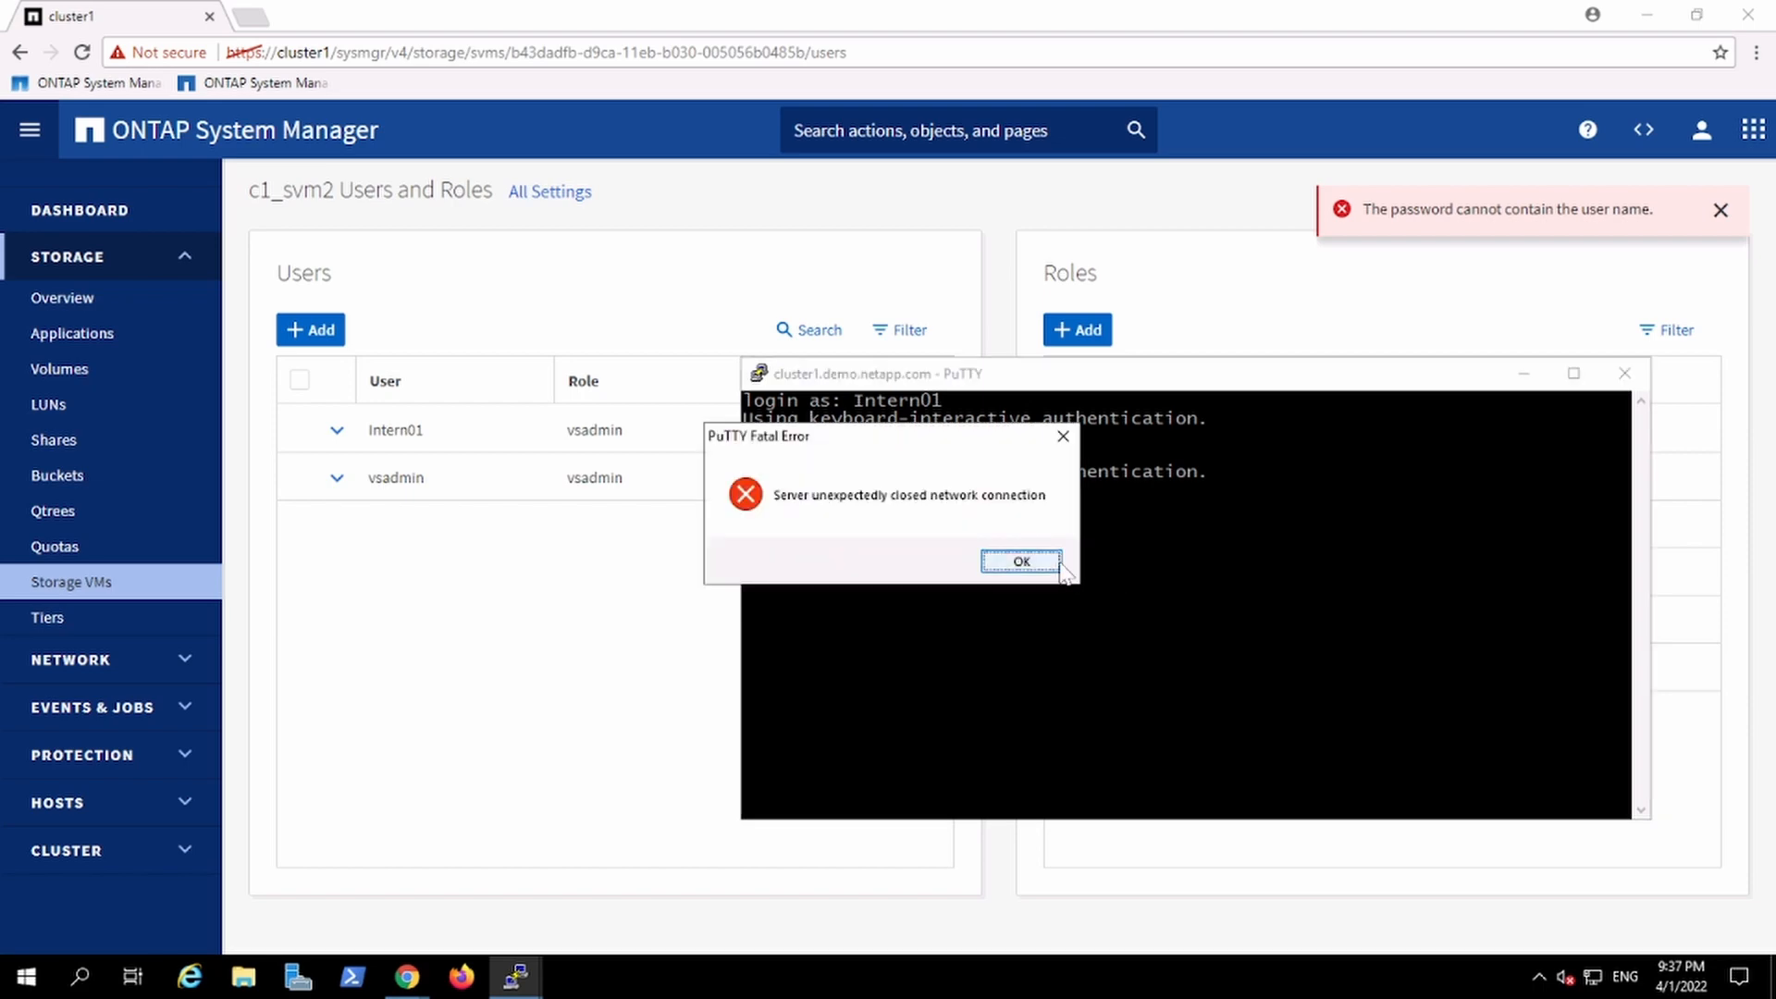
# Step: Dismiss the connection error, restart the PuTTY session and log in as Intern
pyautogui.click(1059, 567)
pyautogui.rightClick(918, 375)
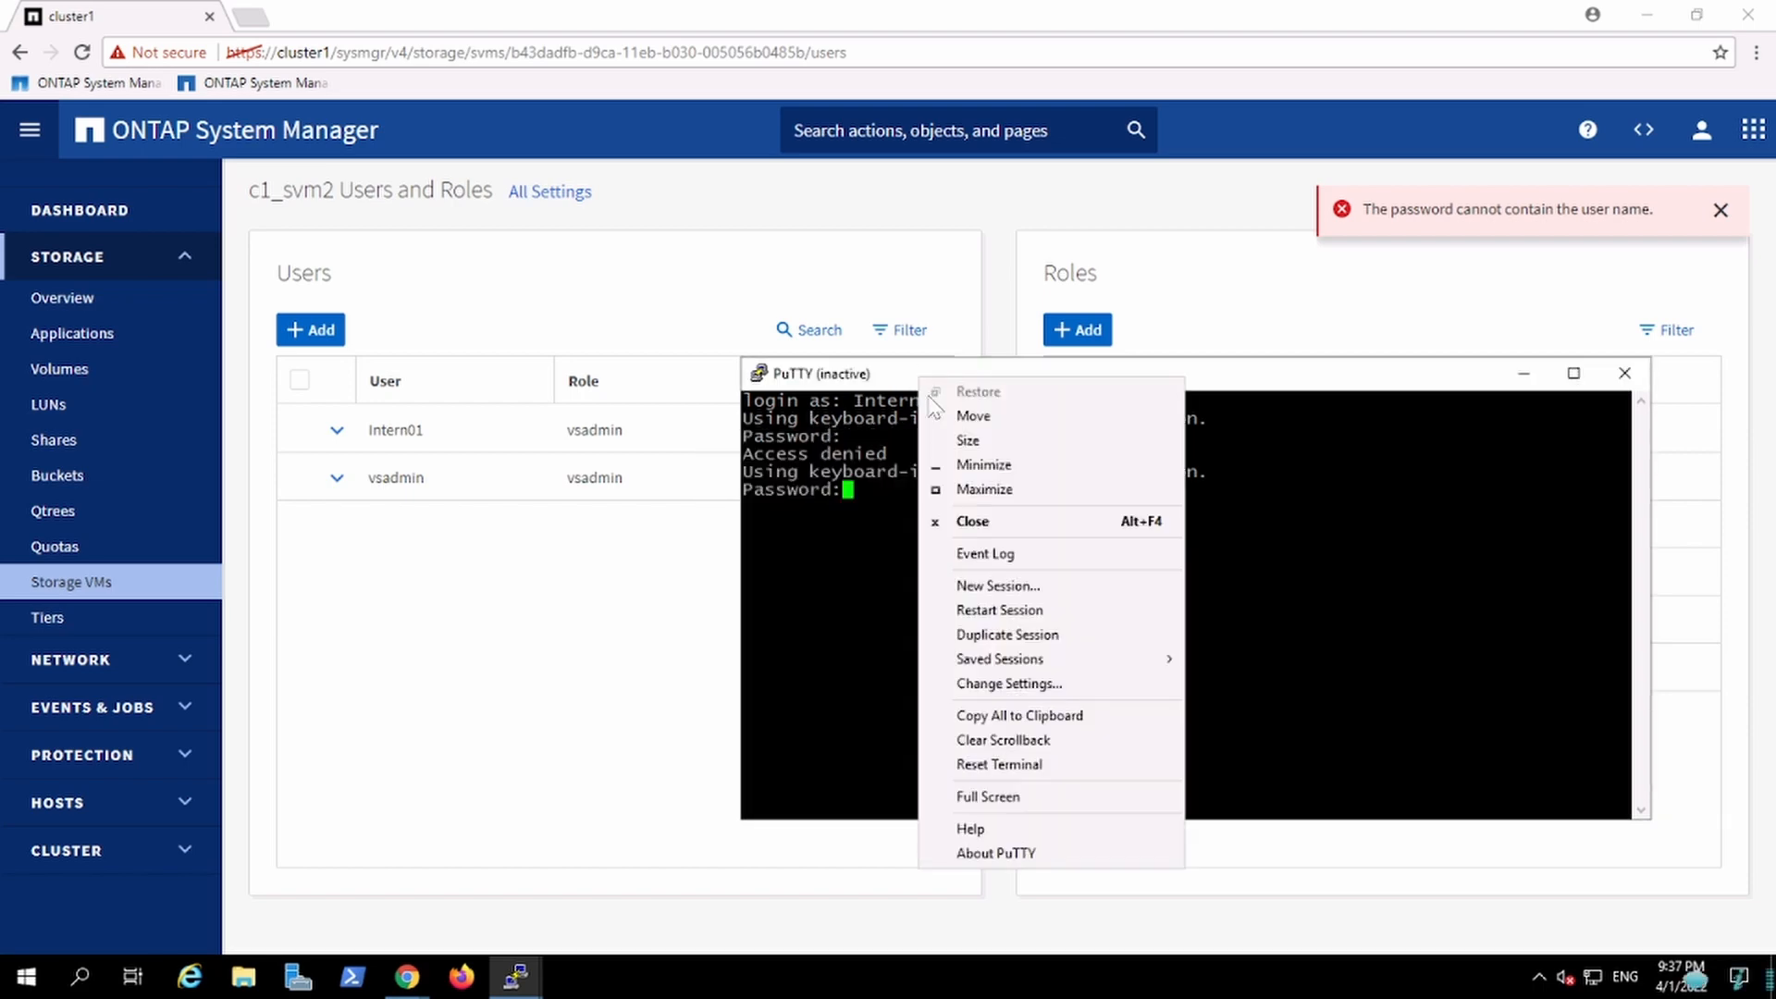
pyautogui.click(1017, 609)
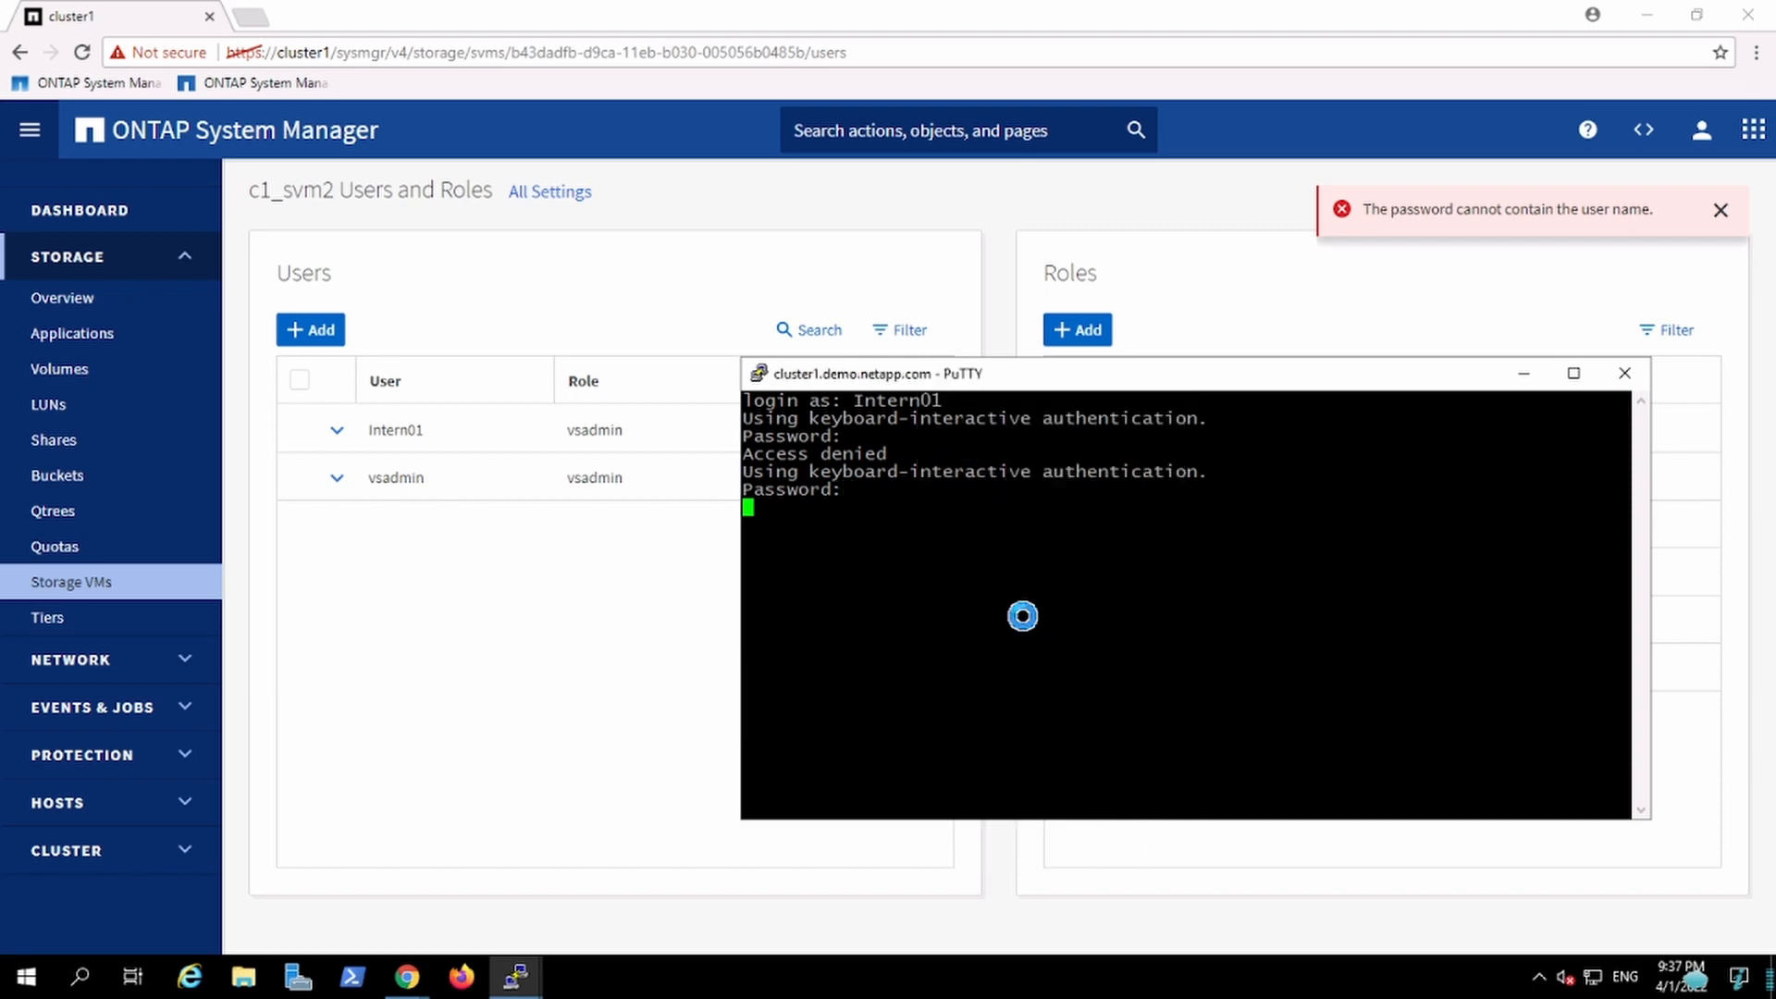
pyautogui.write('Inte')
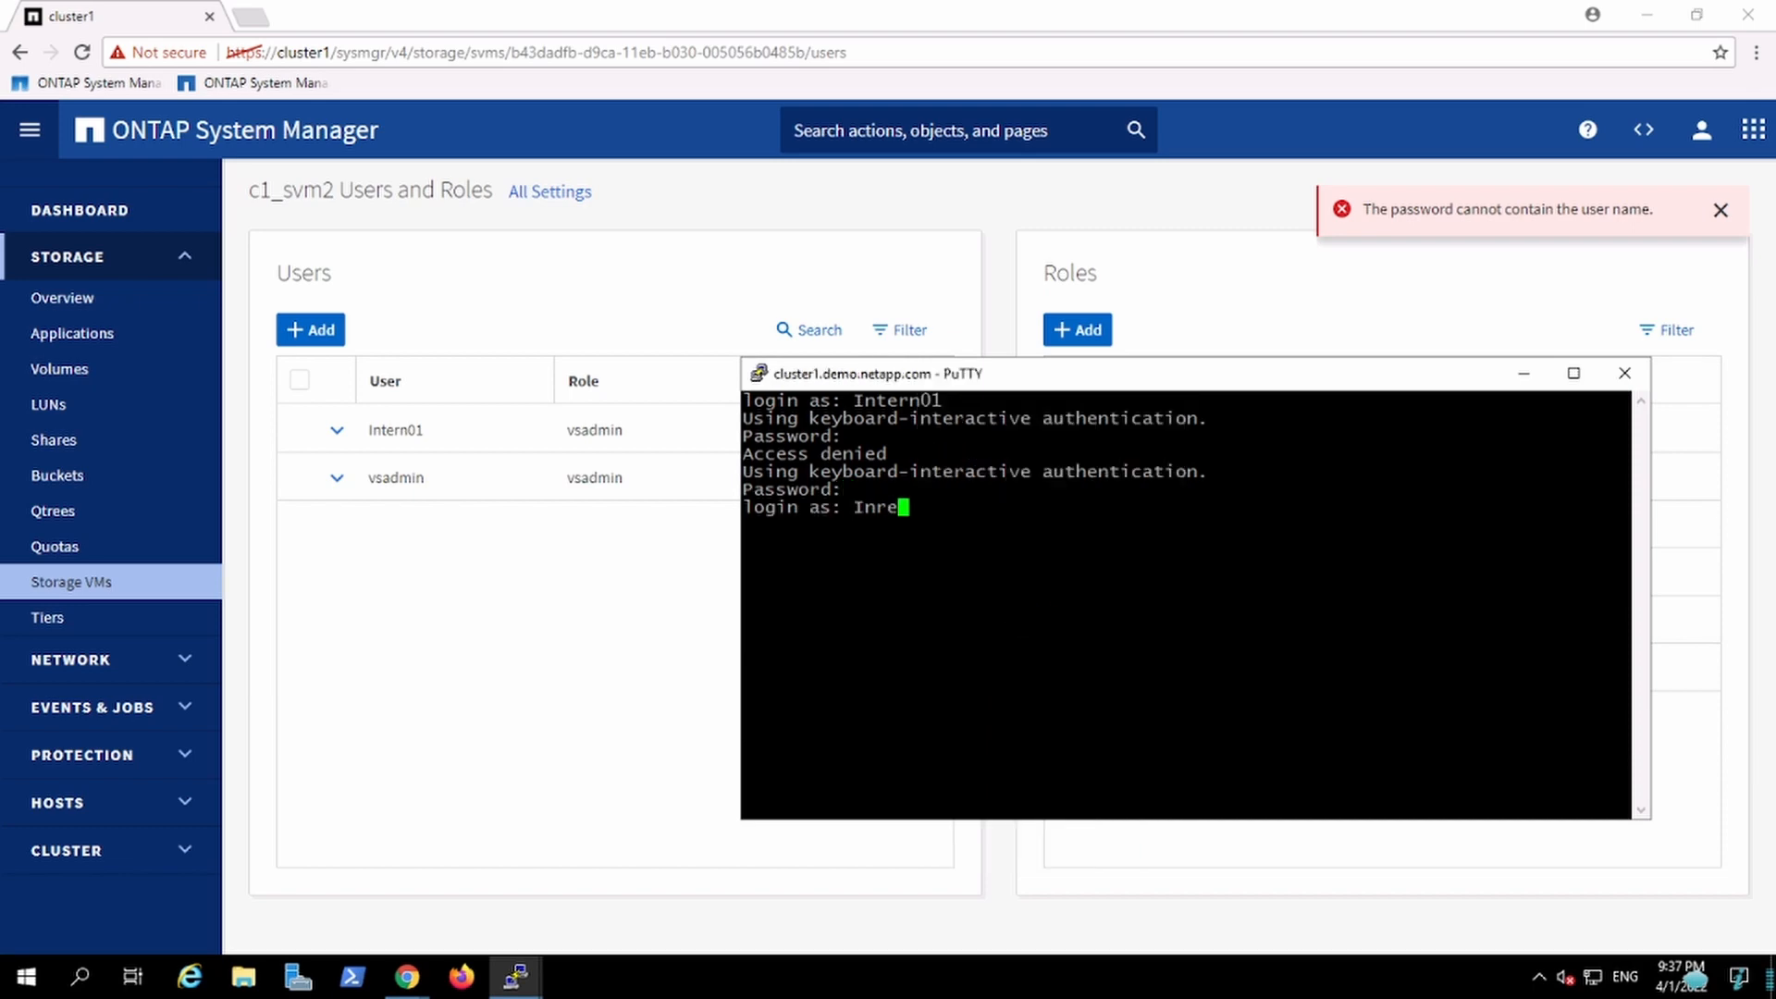
pyautogui.press('BackSpace')
pyautogui.press('BackSpace')
pyautogui.write('tern')
pyautogui.press('Return')
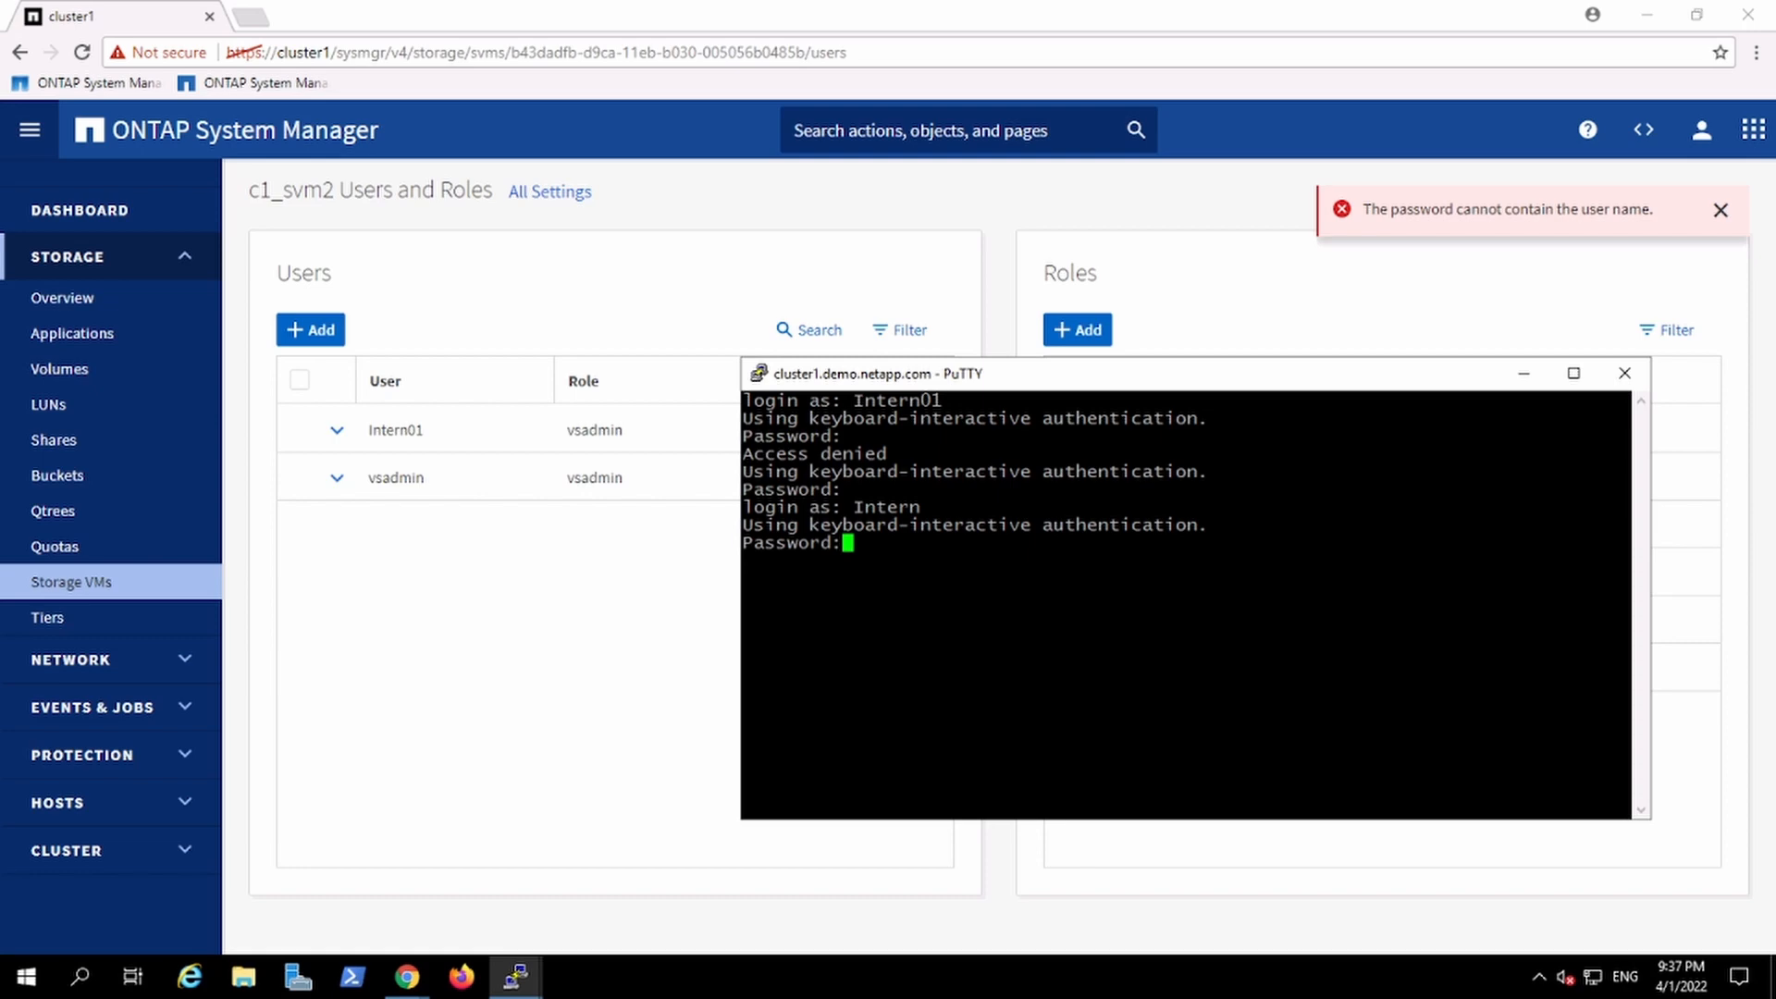
# Step: Open a duplicate PuTTY session and close the original session window
pyautogui.rightClick(986, 374)
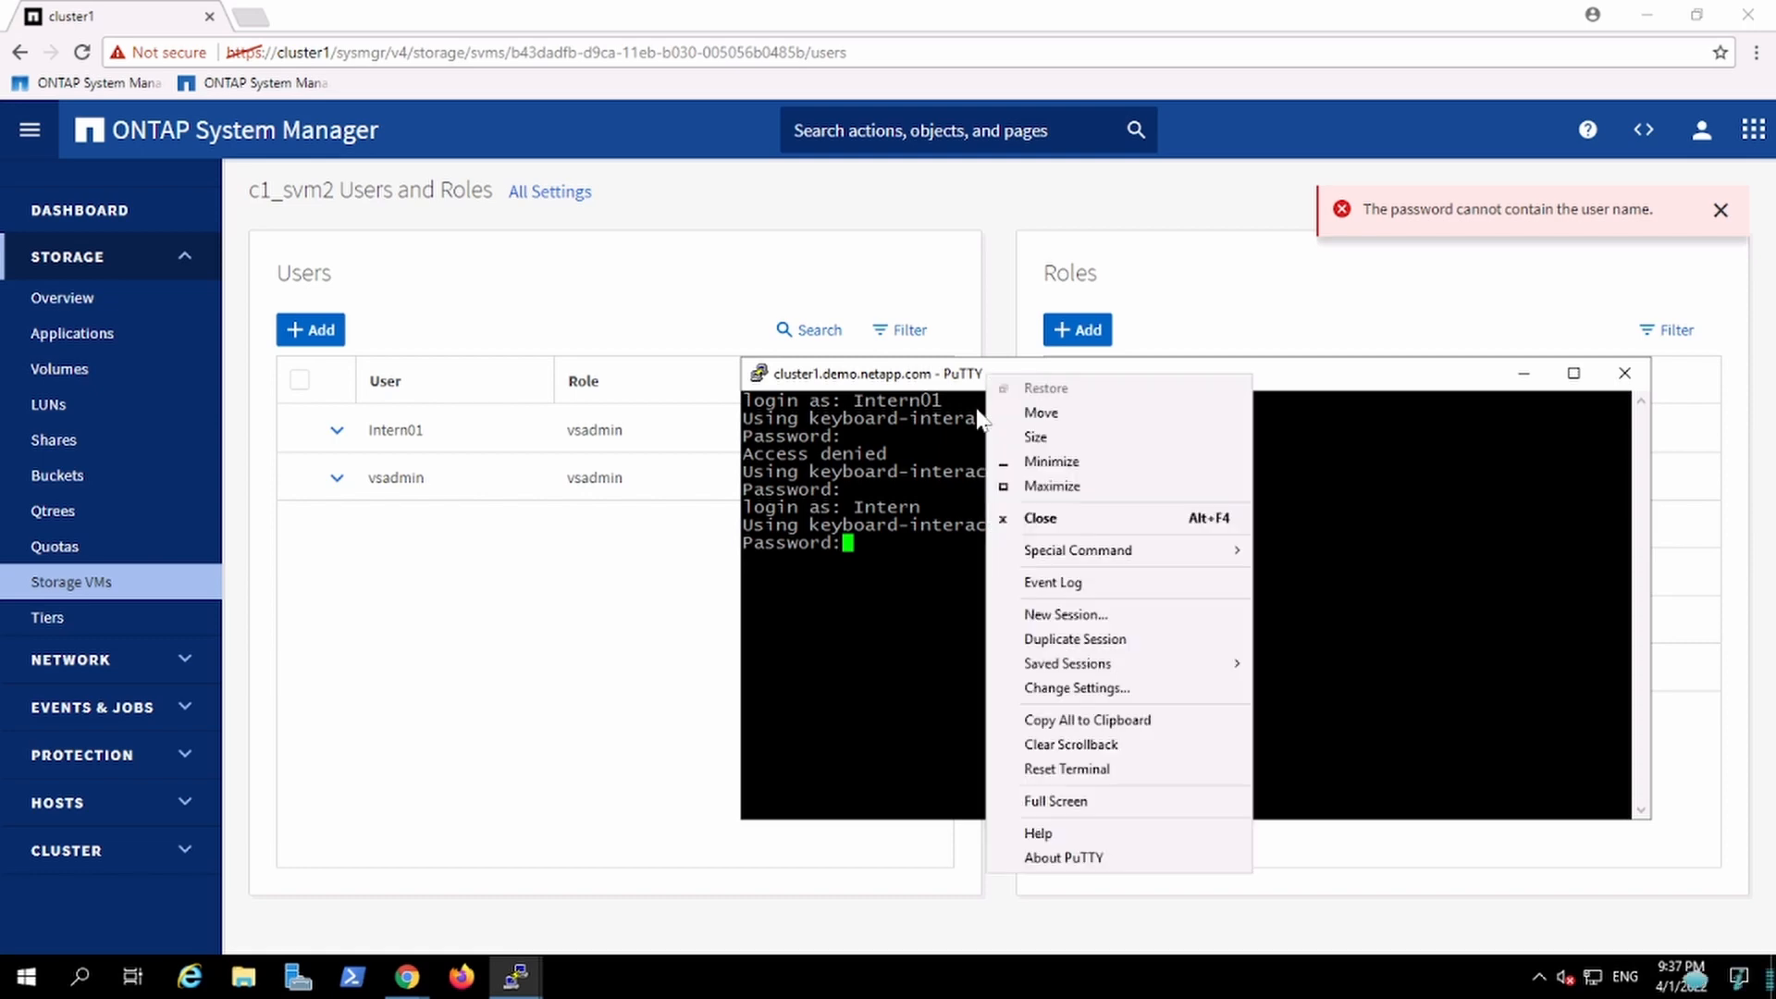
pyautogui.click(1073, 638)
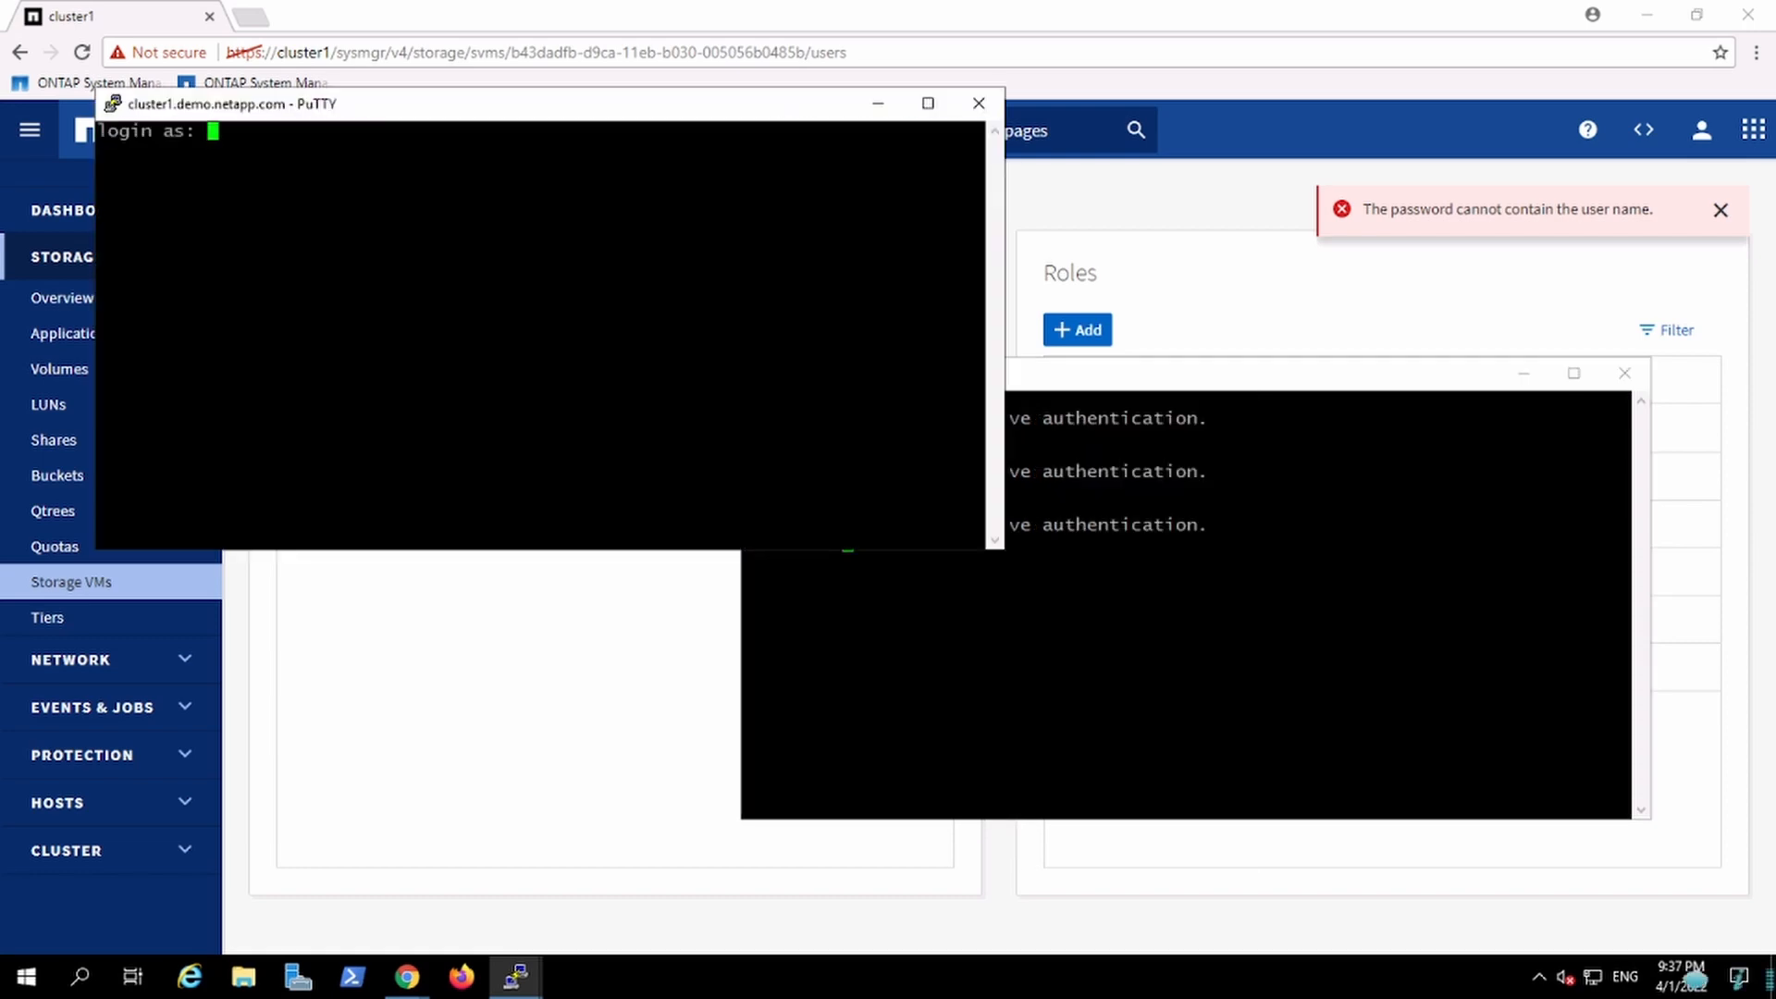
pyautogui.click(1624, 372)
pyautogui.click(918, 562)
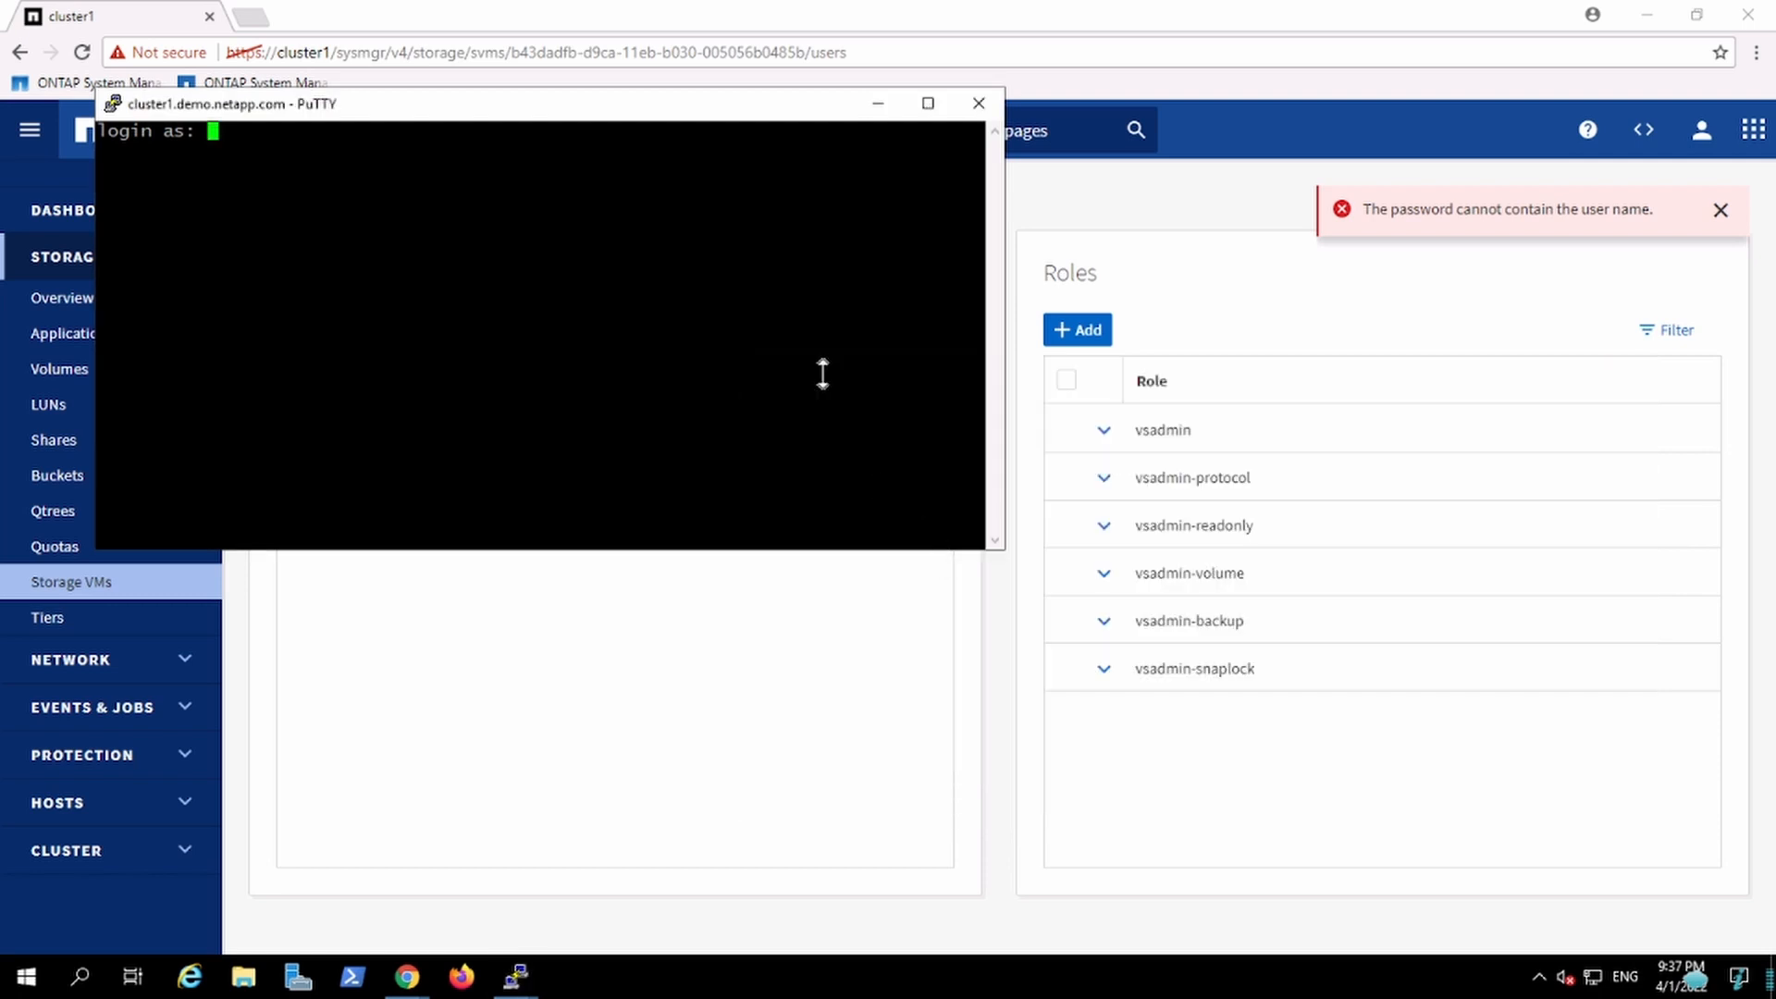
# Step: Log in to the duplicated session as Intern01, submit the password and dismiss the connection error
pyautogui.write('Intern01')
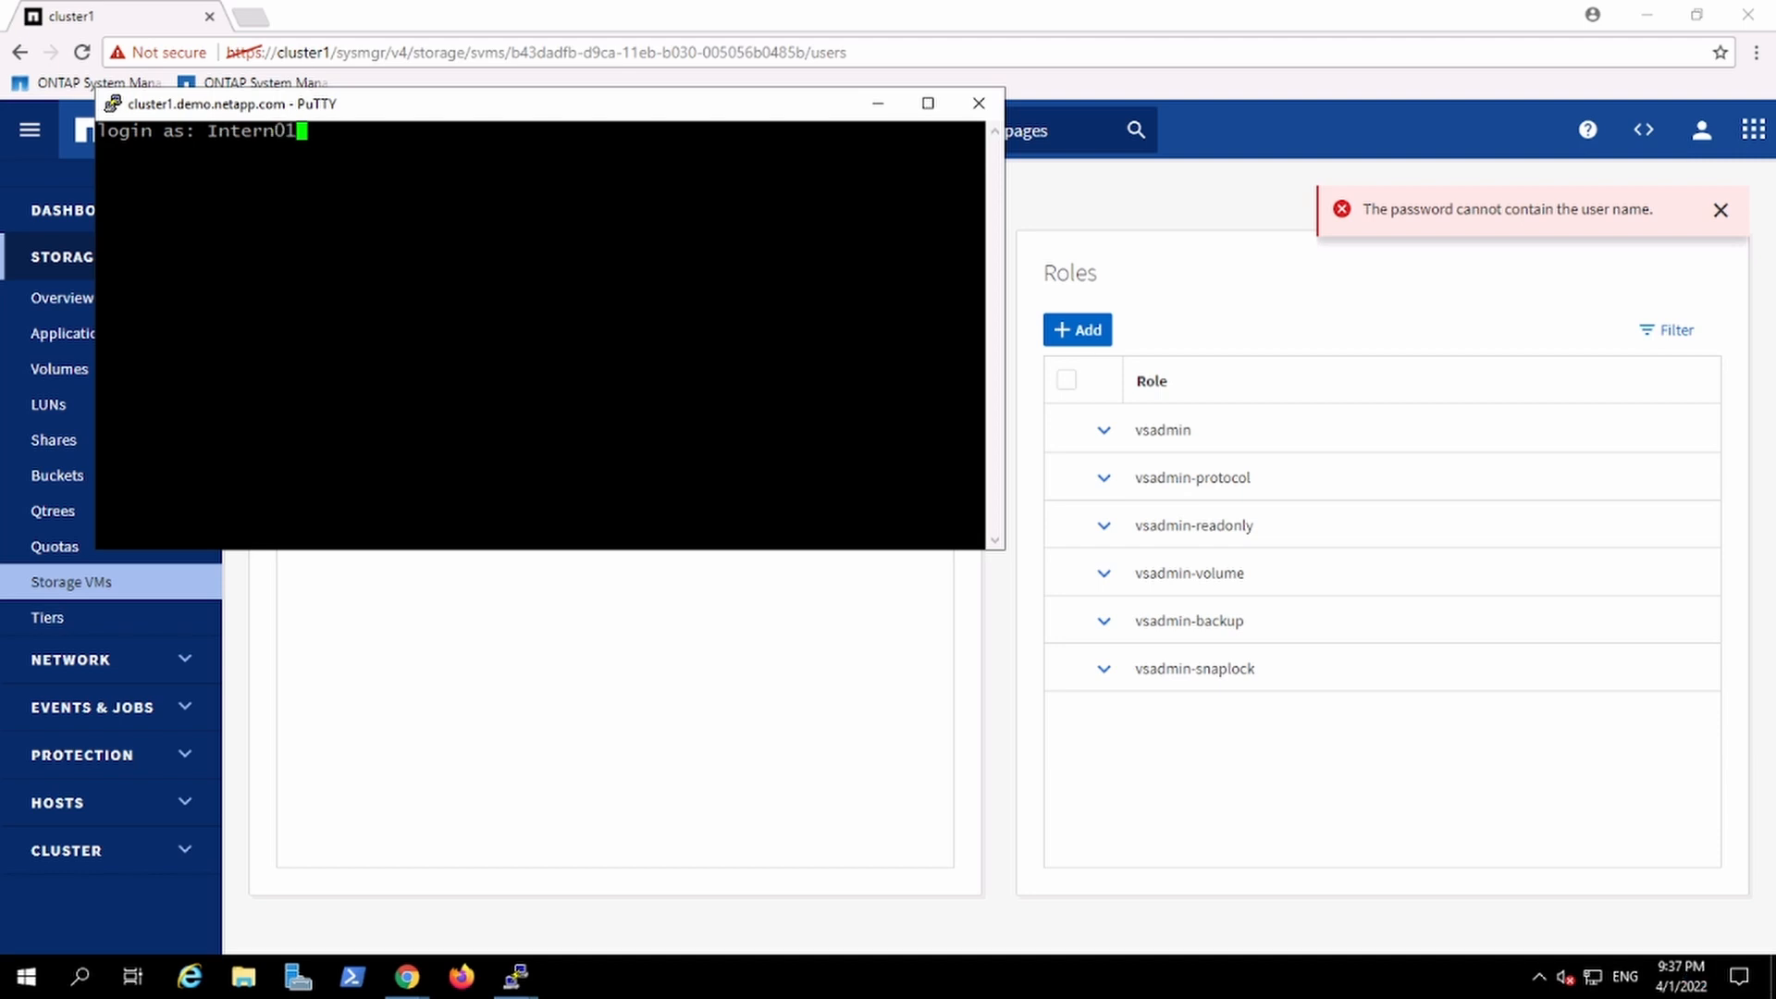
pyautogui.press('Return')
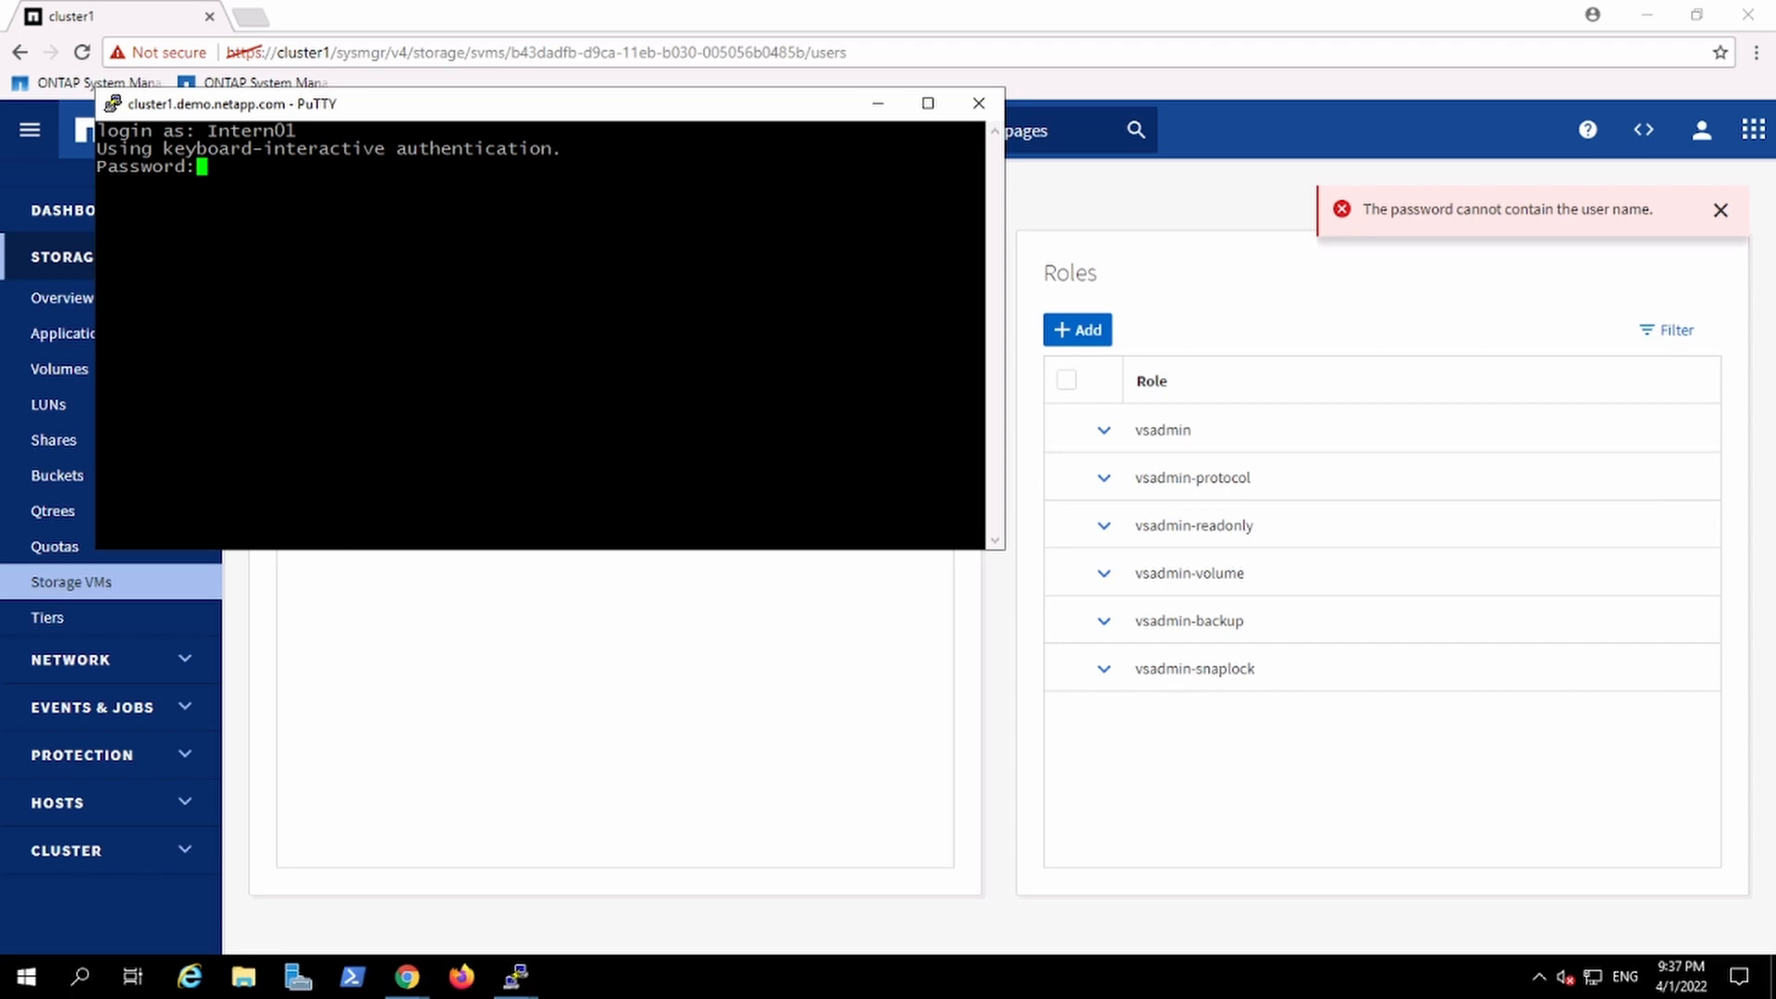
pyautogui.press('Return')
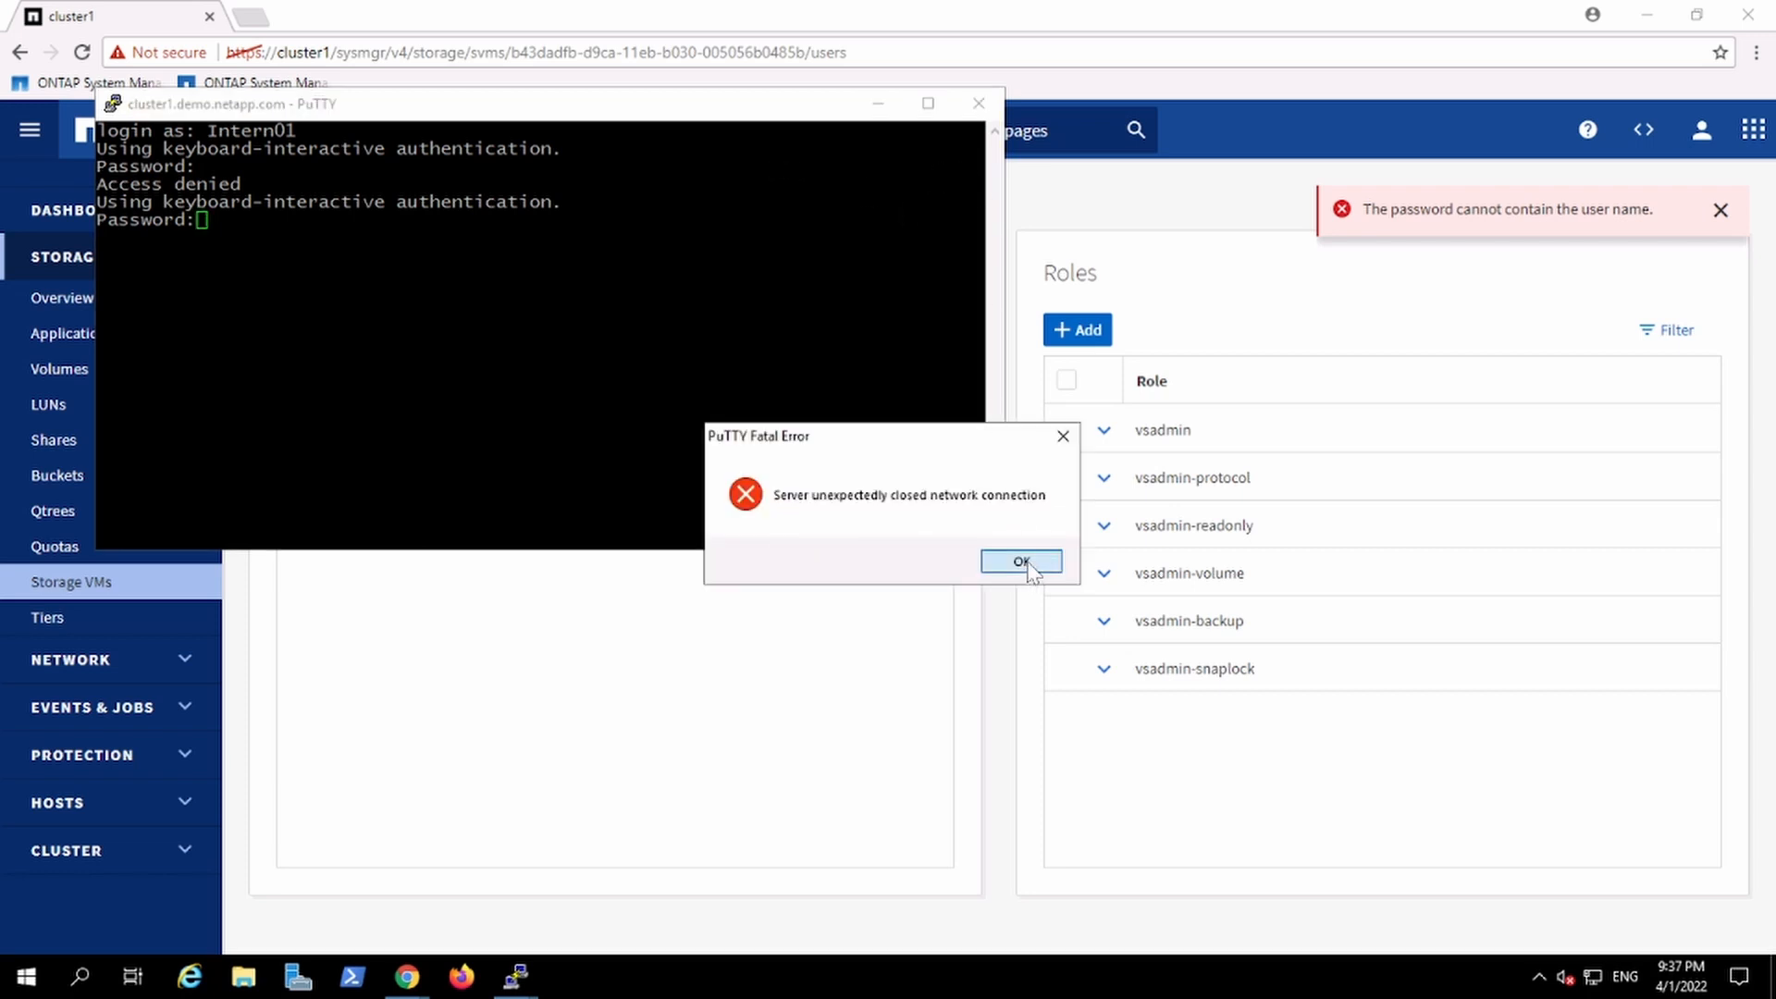
pyautogui.click(1018, 560)
# Step: Open storage VM c1_svm2 in System Manager and review its Settings and Overview details
pyautogui.moveTo(774, 111); pyautogui.dragTo(1233, 465)
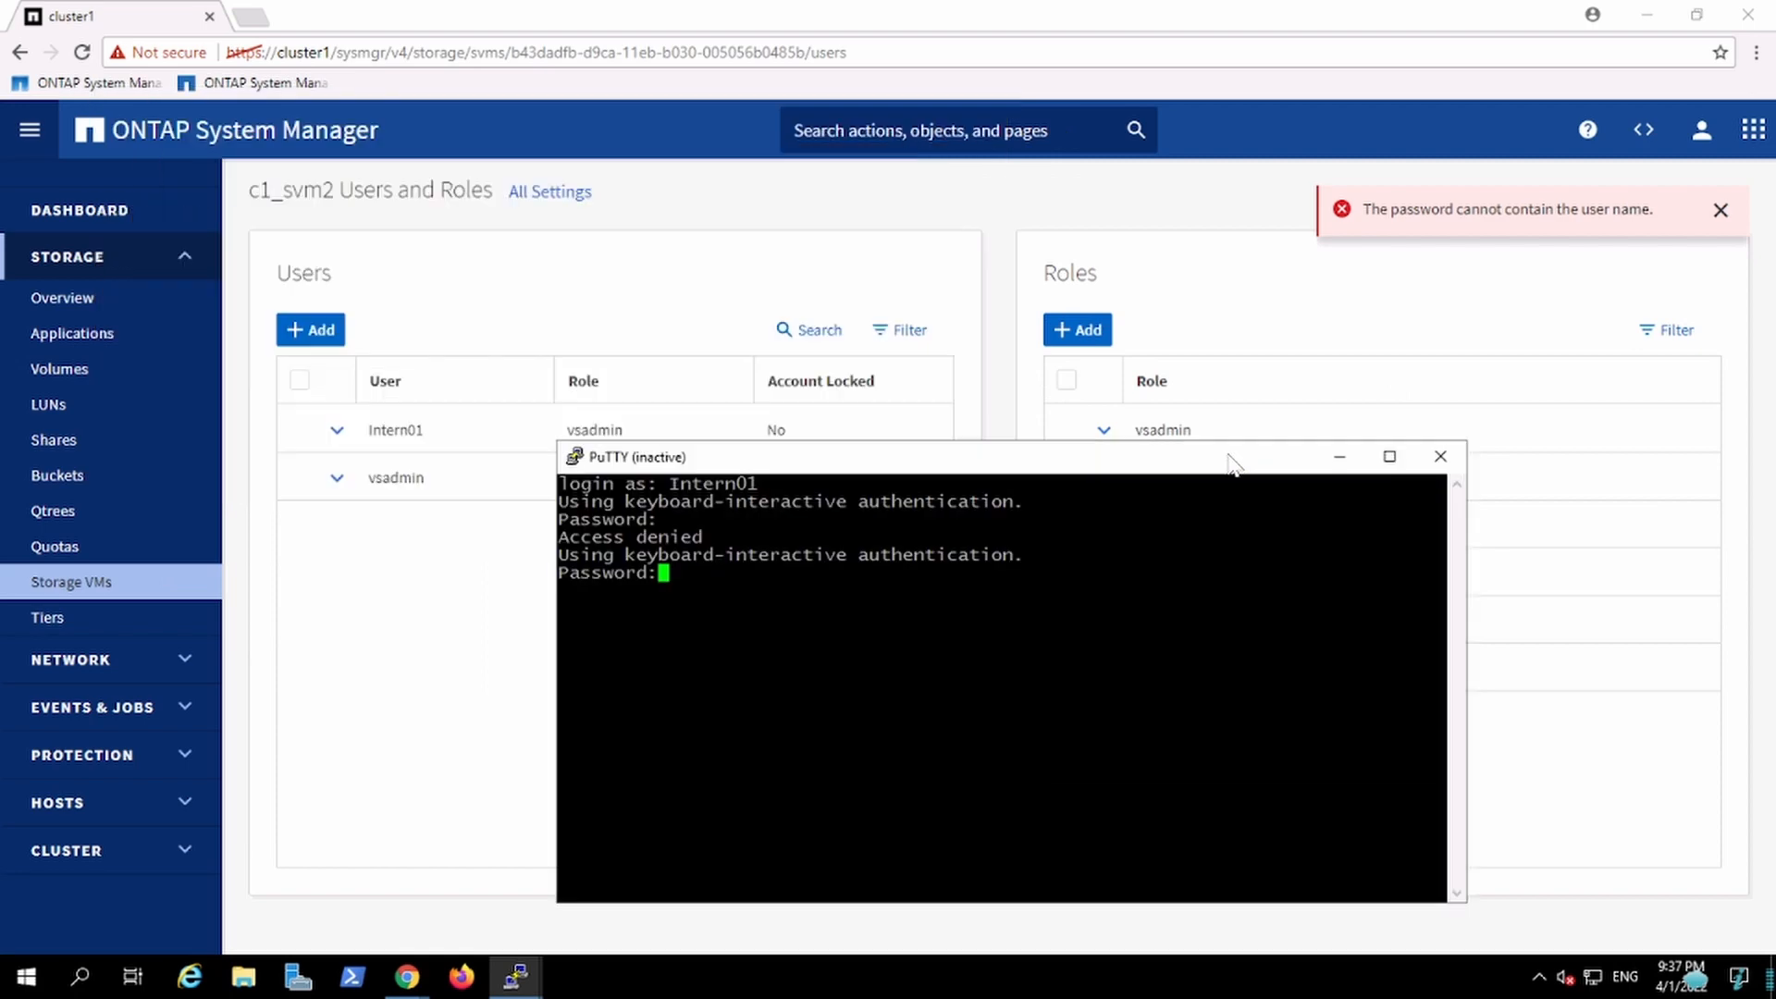
pyautogui.click(99, 586)
pyautogui.click(99, 586)
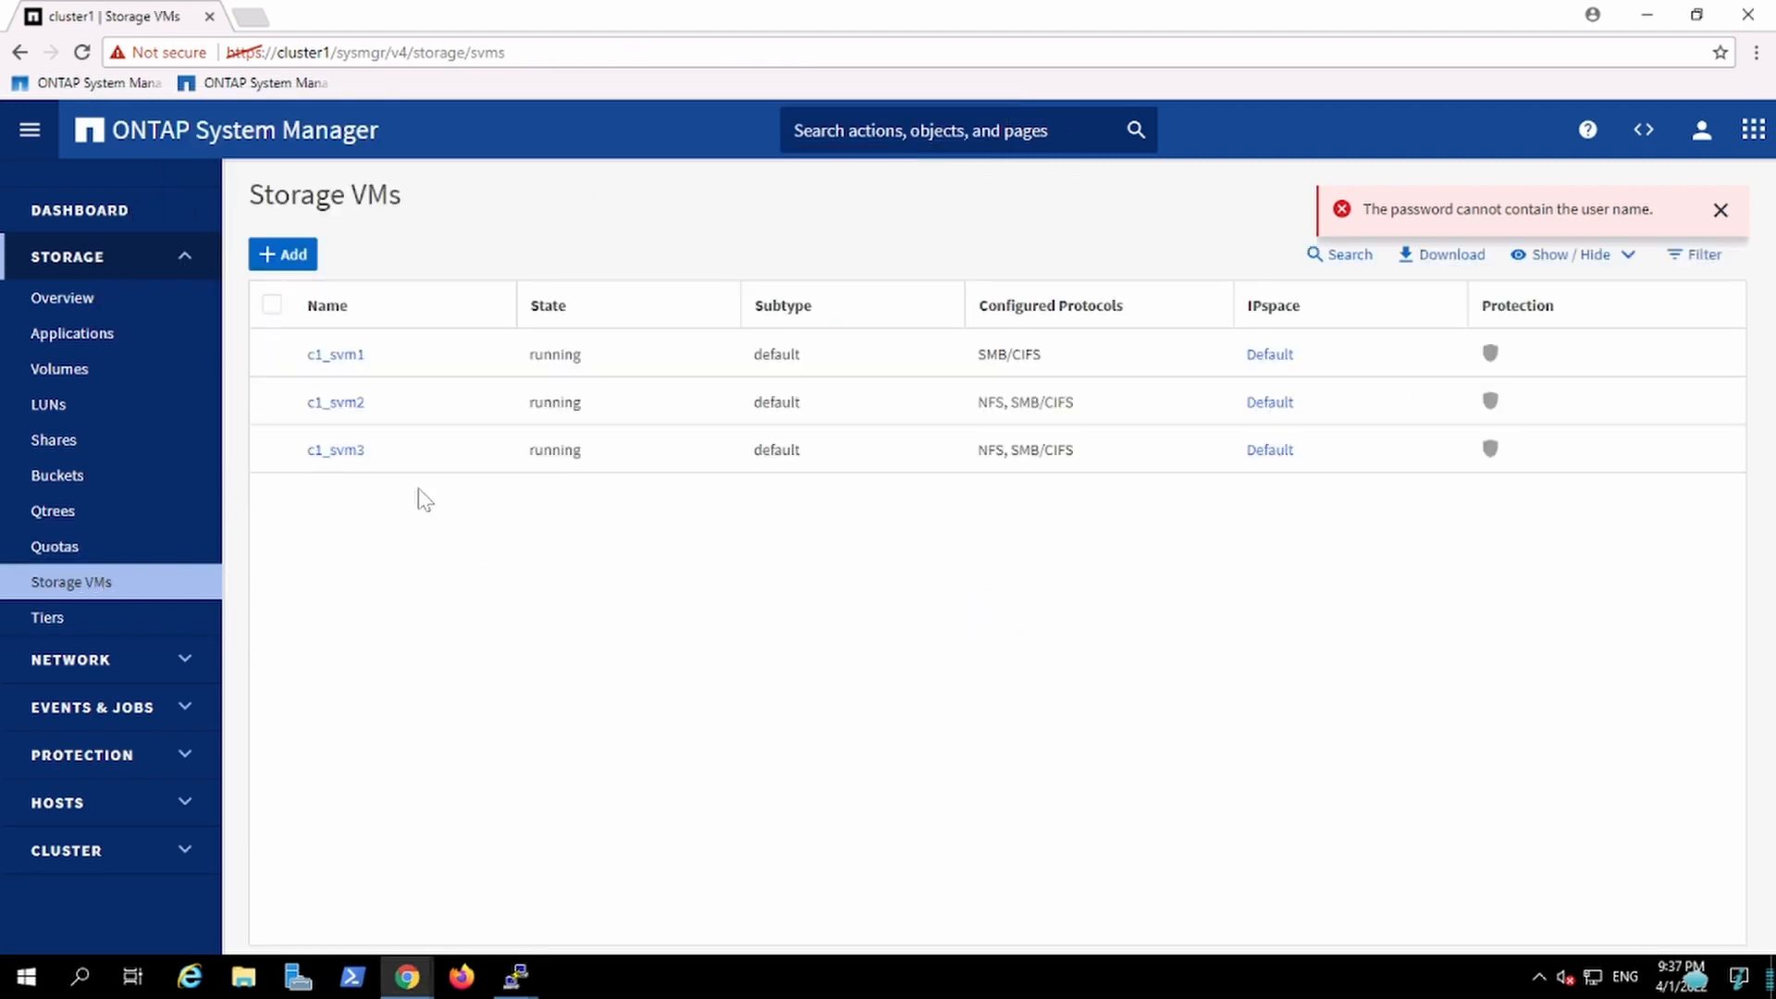
pyautogui.click(344, 404)
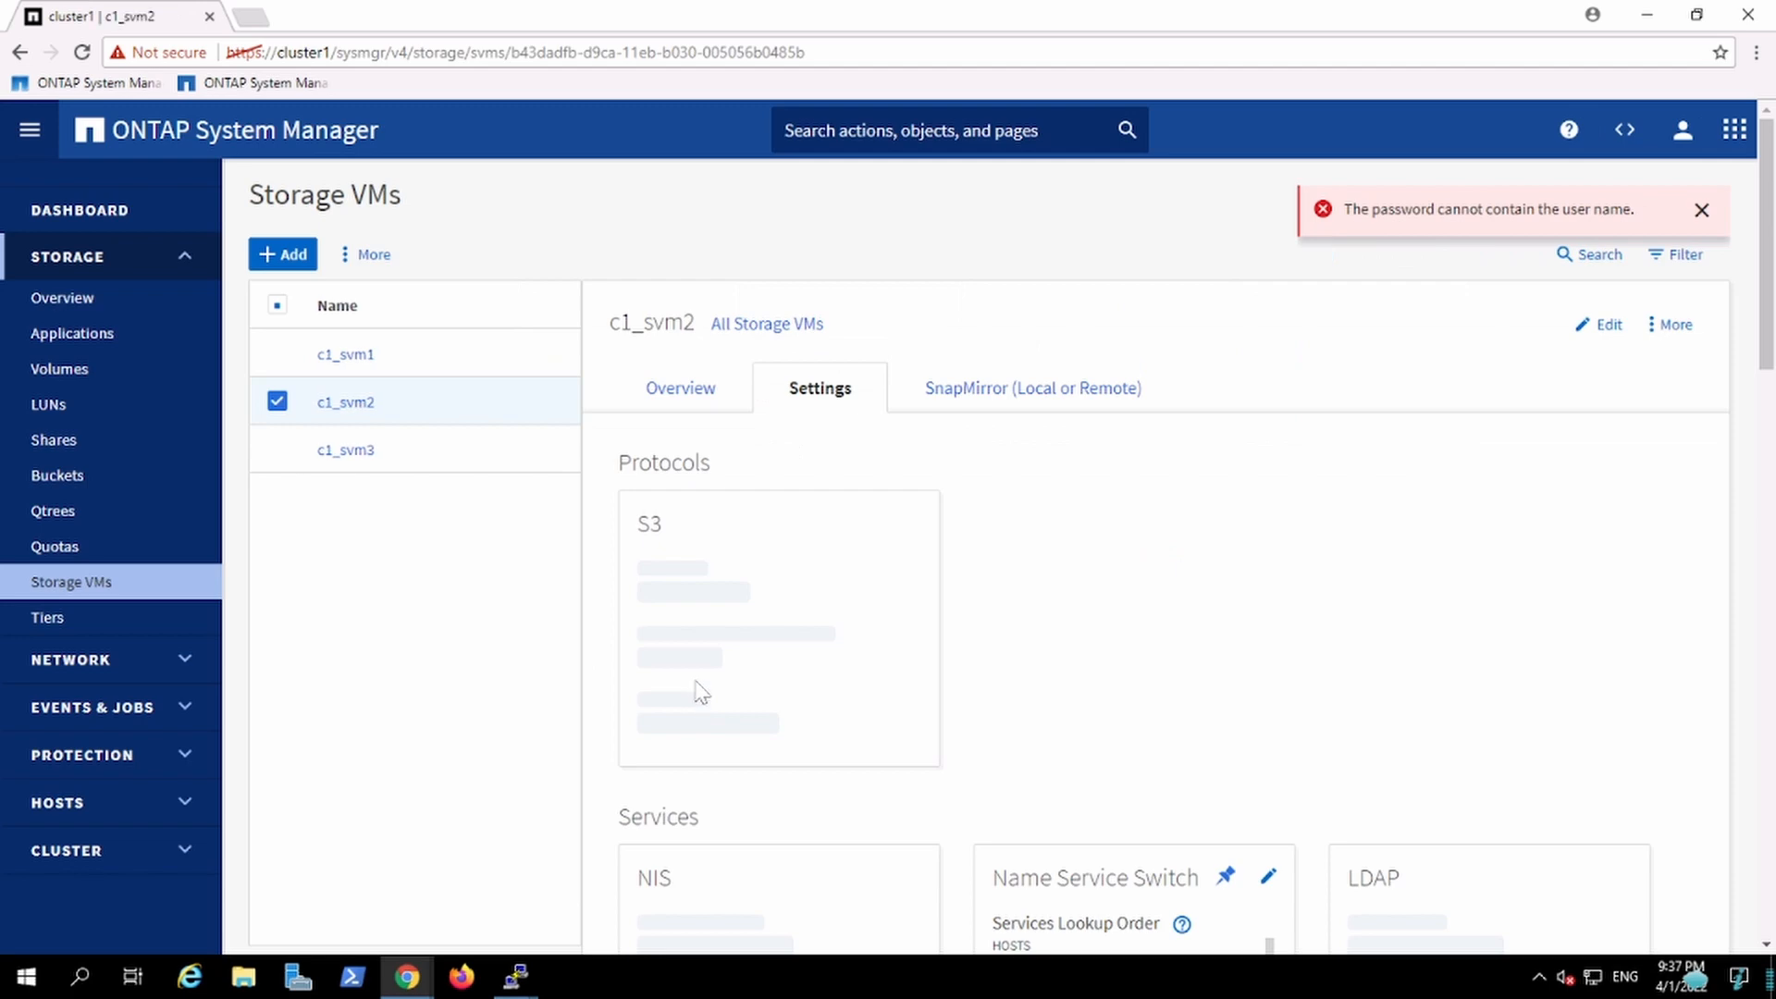
pyautogui.click(1769, 713)
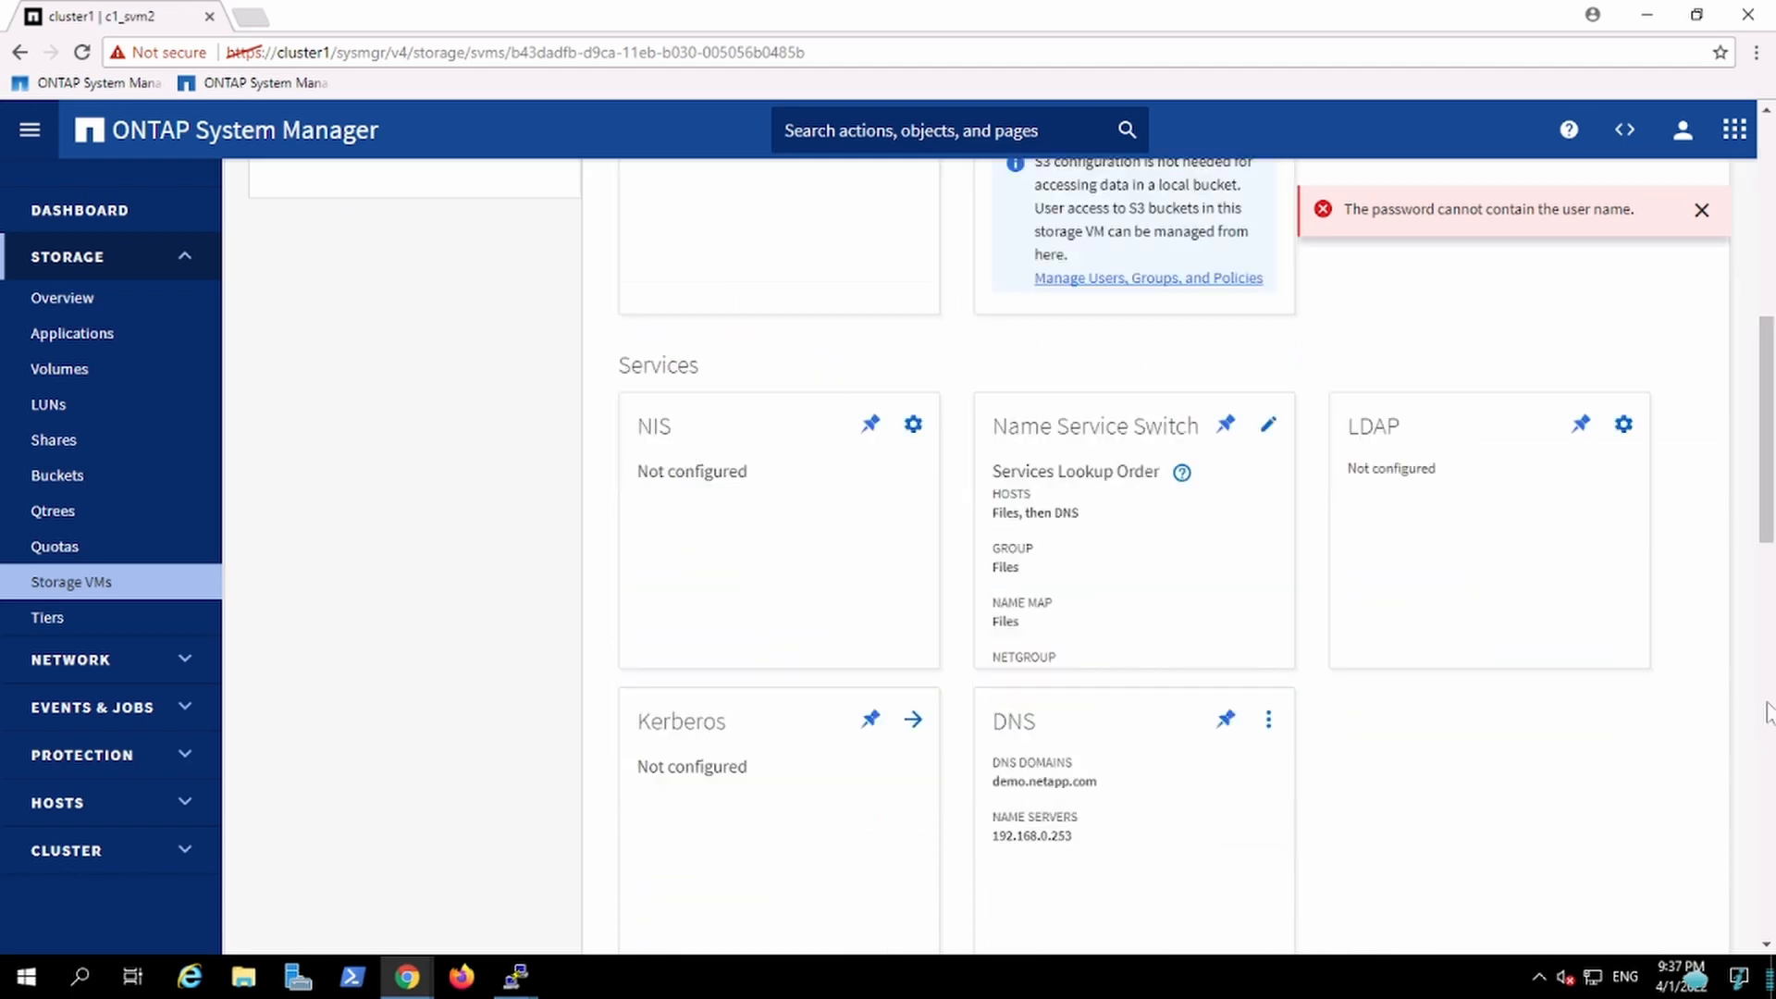
pyautogui.click(1769, 712)
pyautogui.moveTo(1769, 713); pyautogui.dragTo(1724, 349)
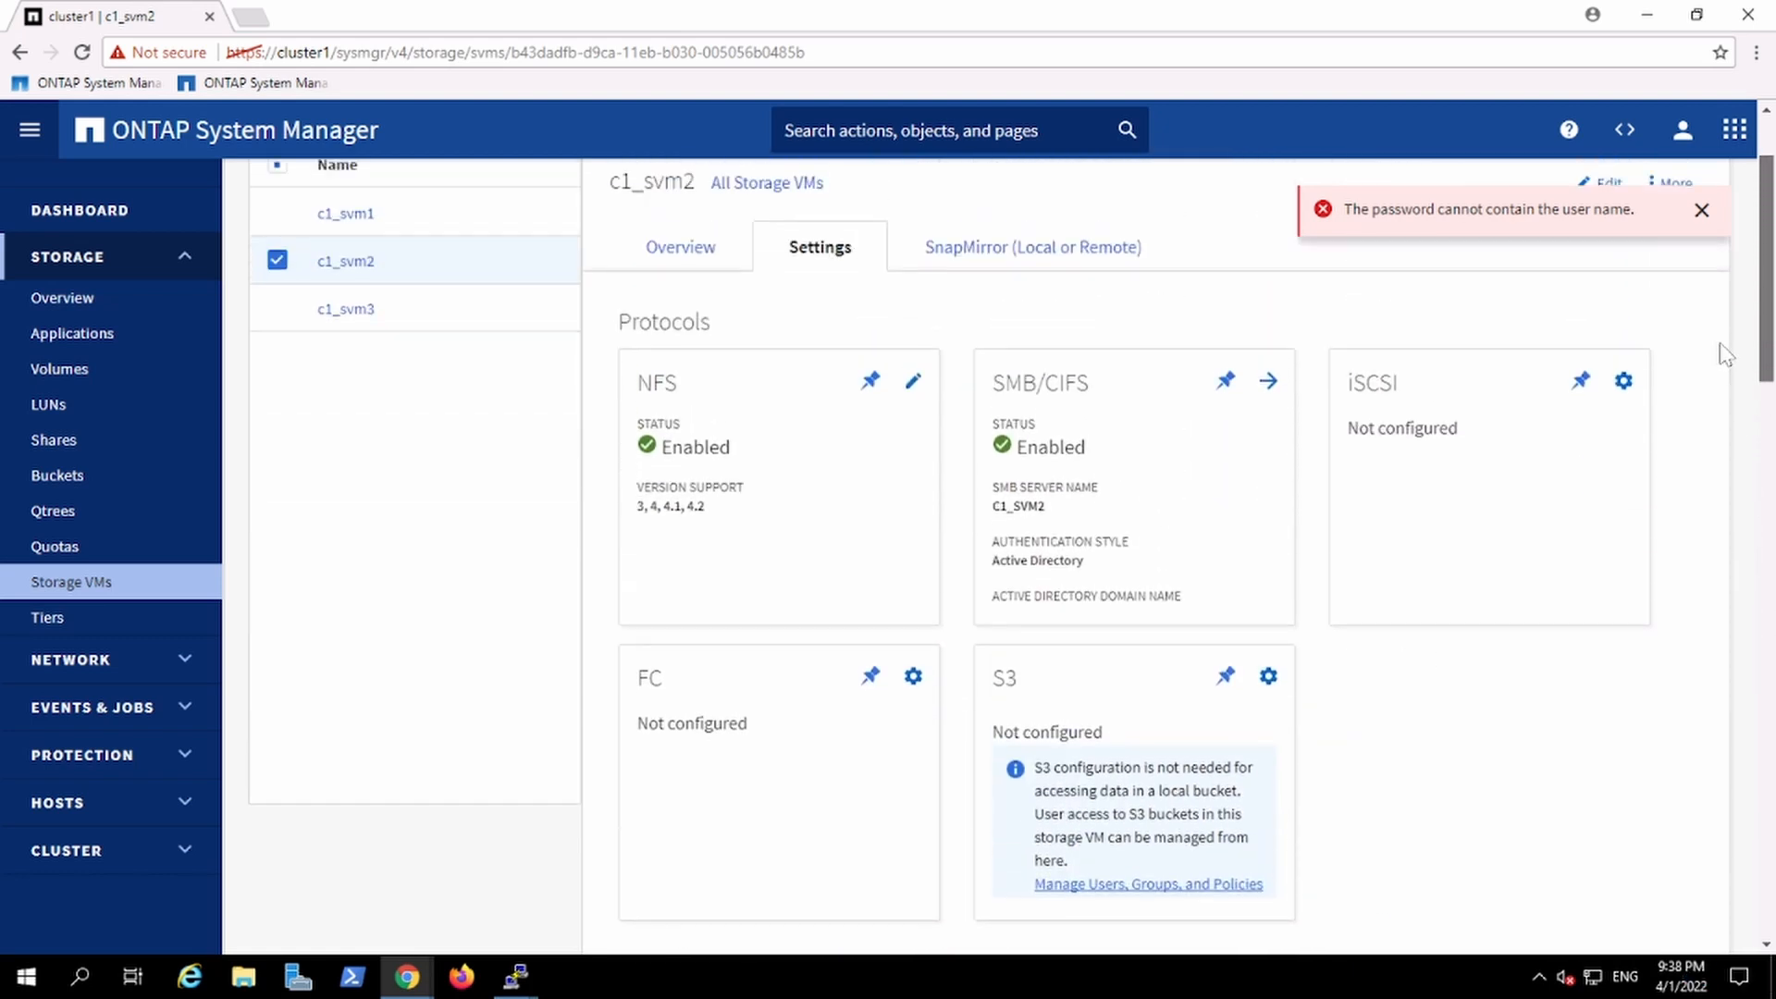
pyautogui.click(717, 250)
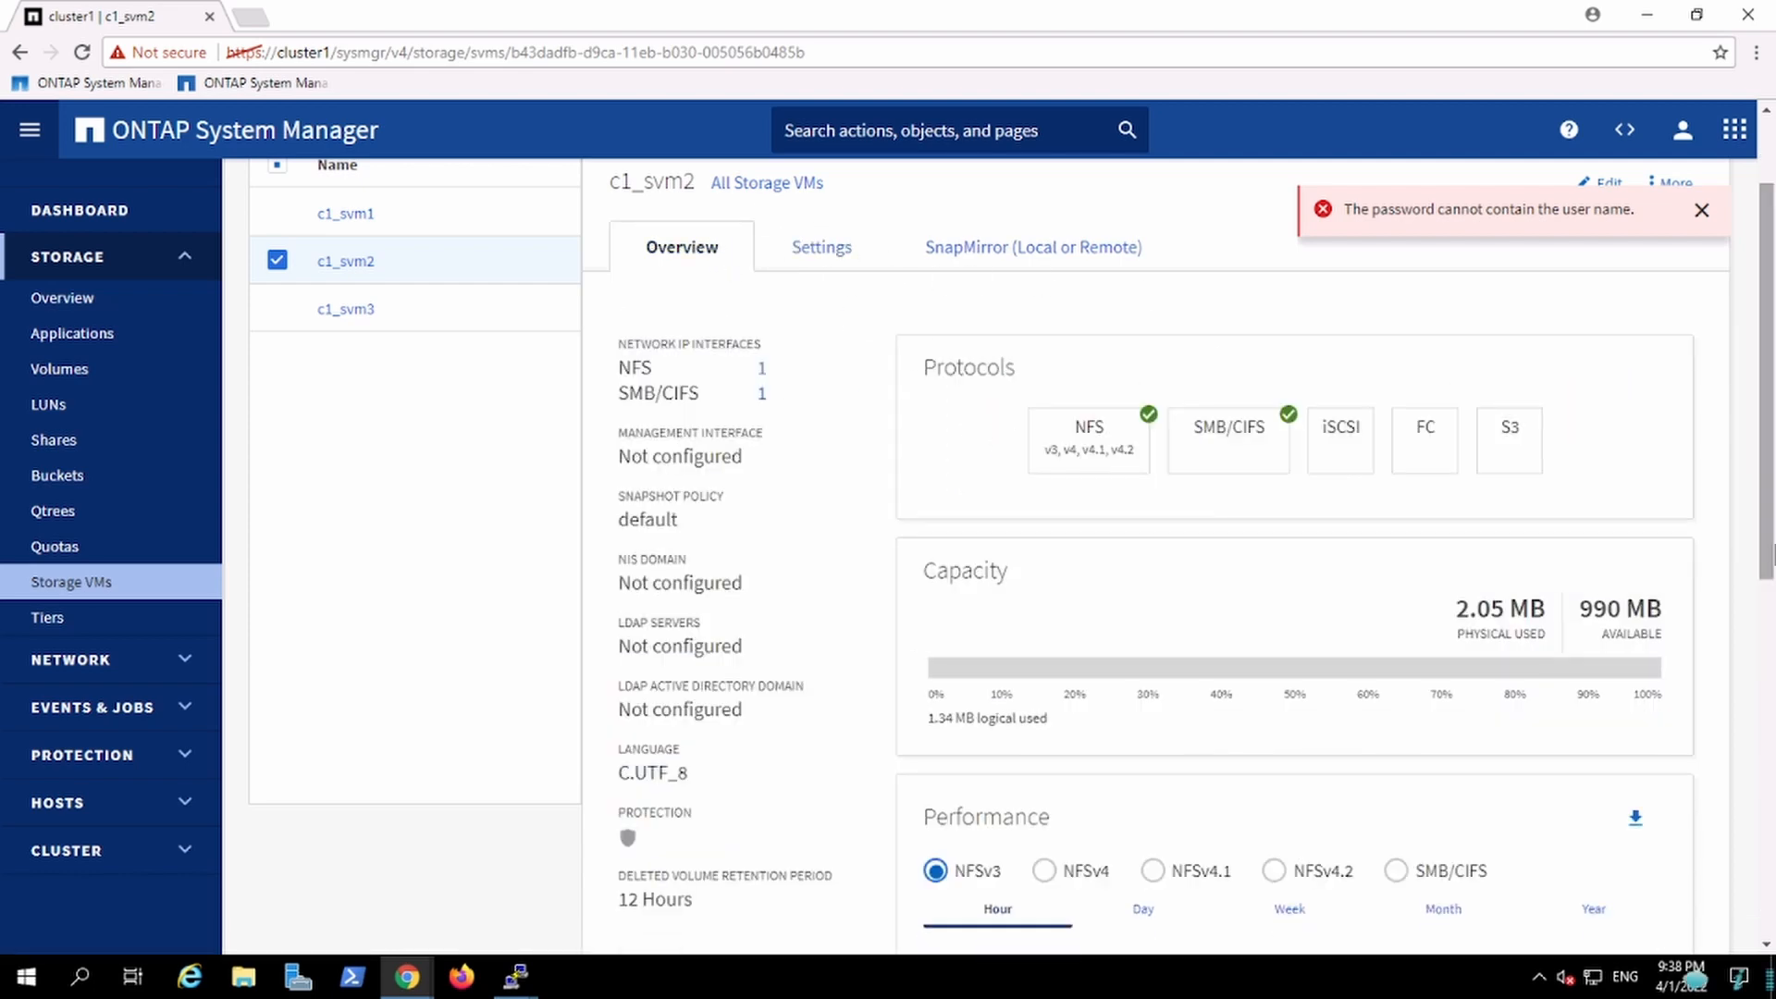
pyautogui.scroll(-6, 1011, 556)
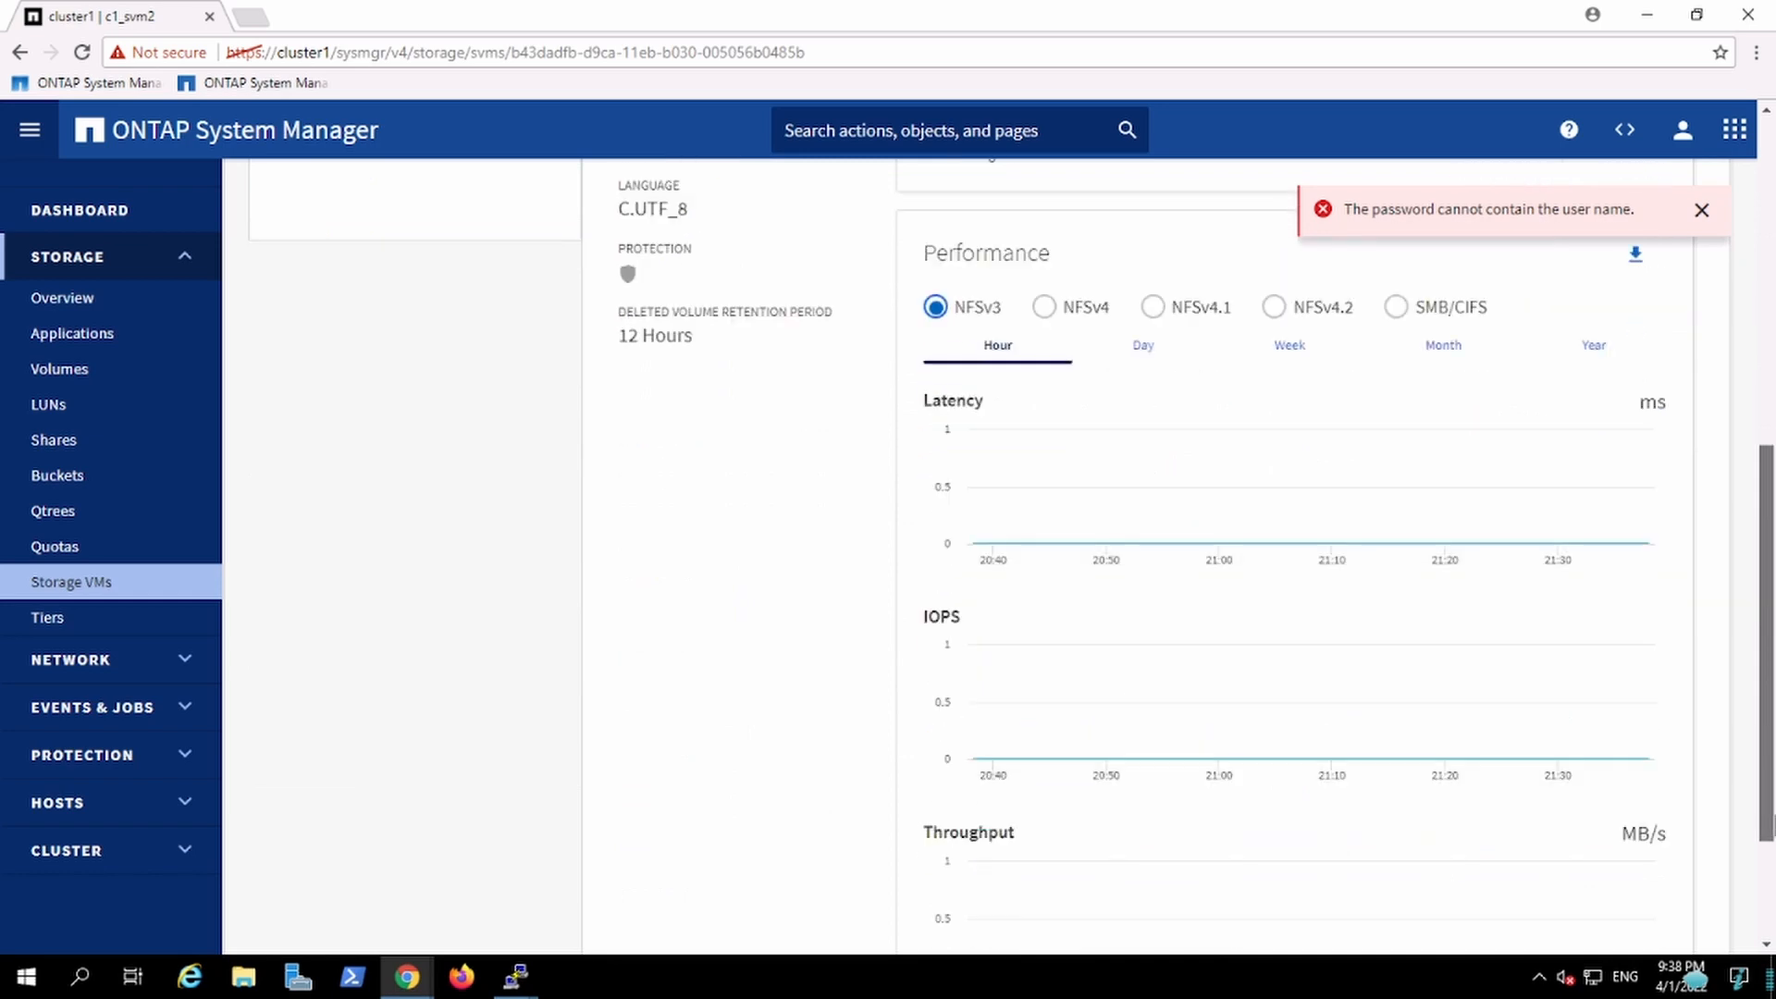
pyautogui.scroll(8, 1011, 556)
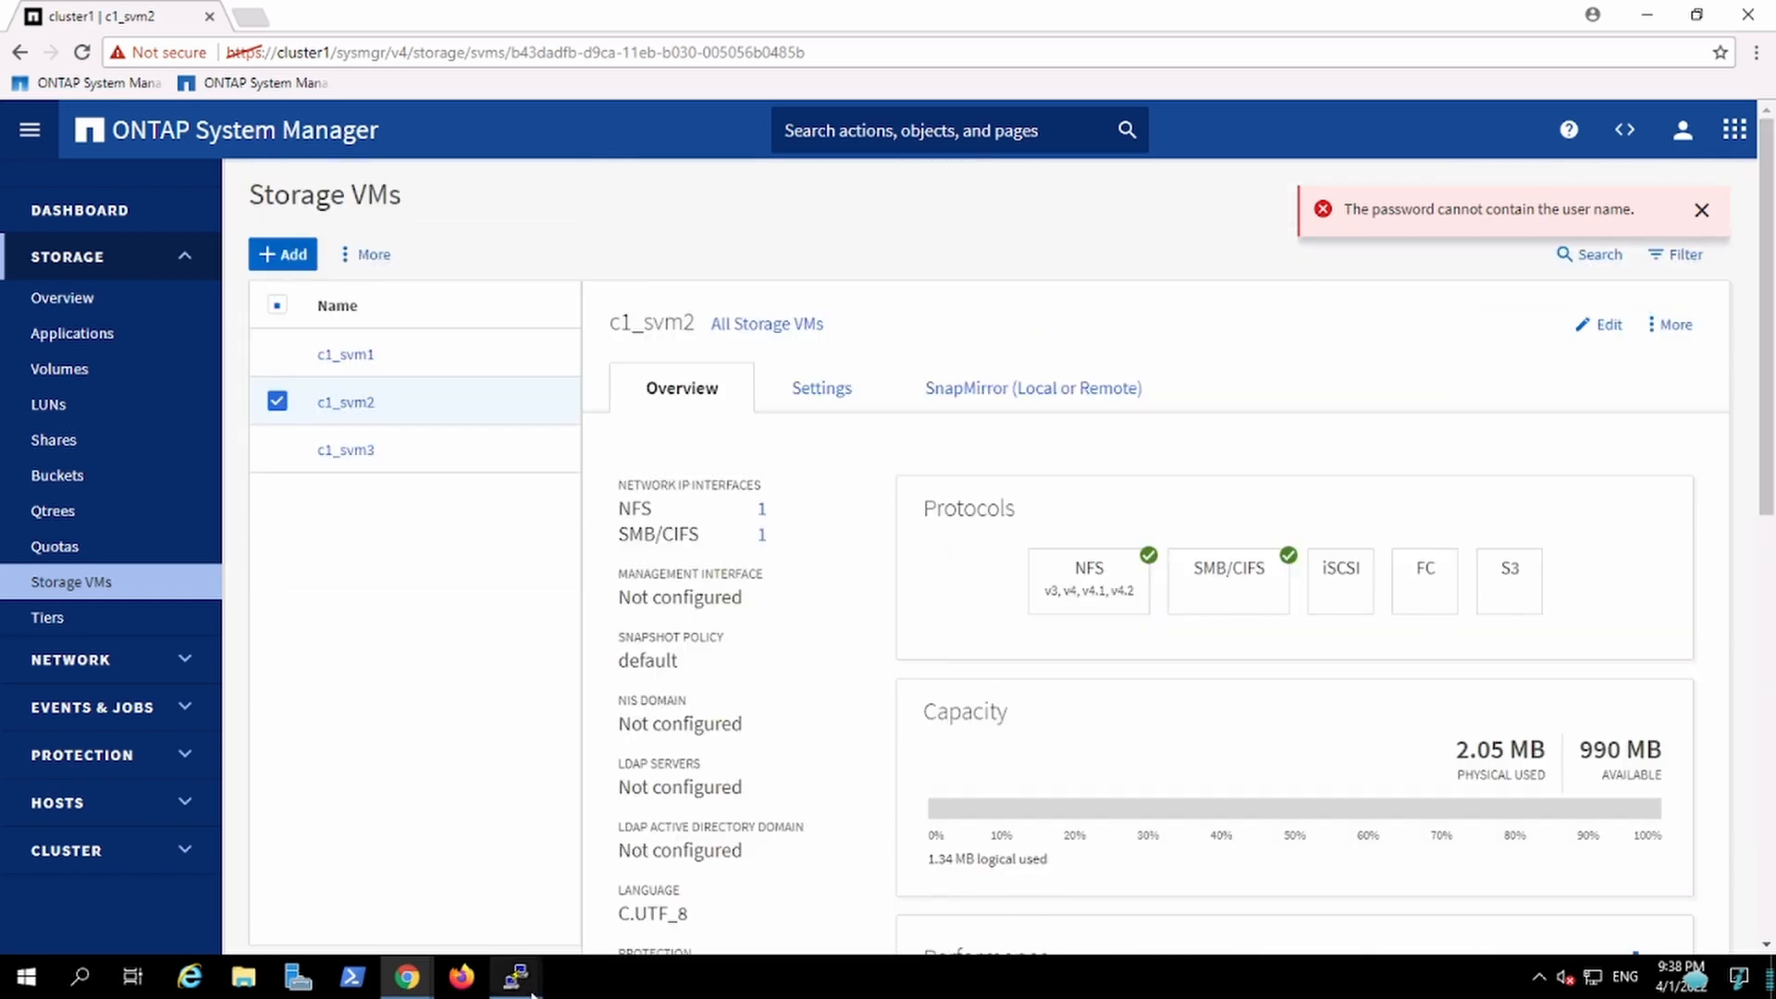
# Step: Switch to the cluster1 admin session and list the network interfaces with net interface show
pyautogui.moveTo(516, 976)
pyautogui.click(608, 875)
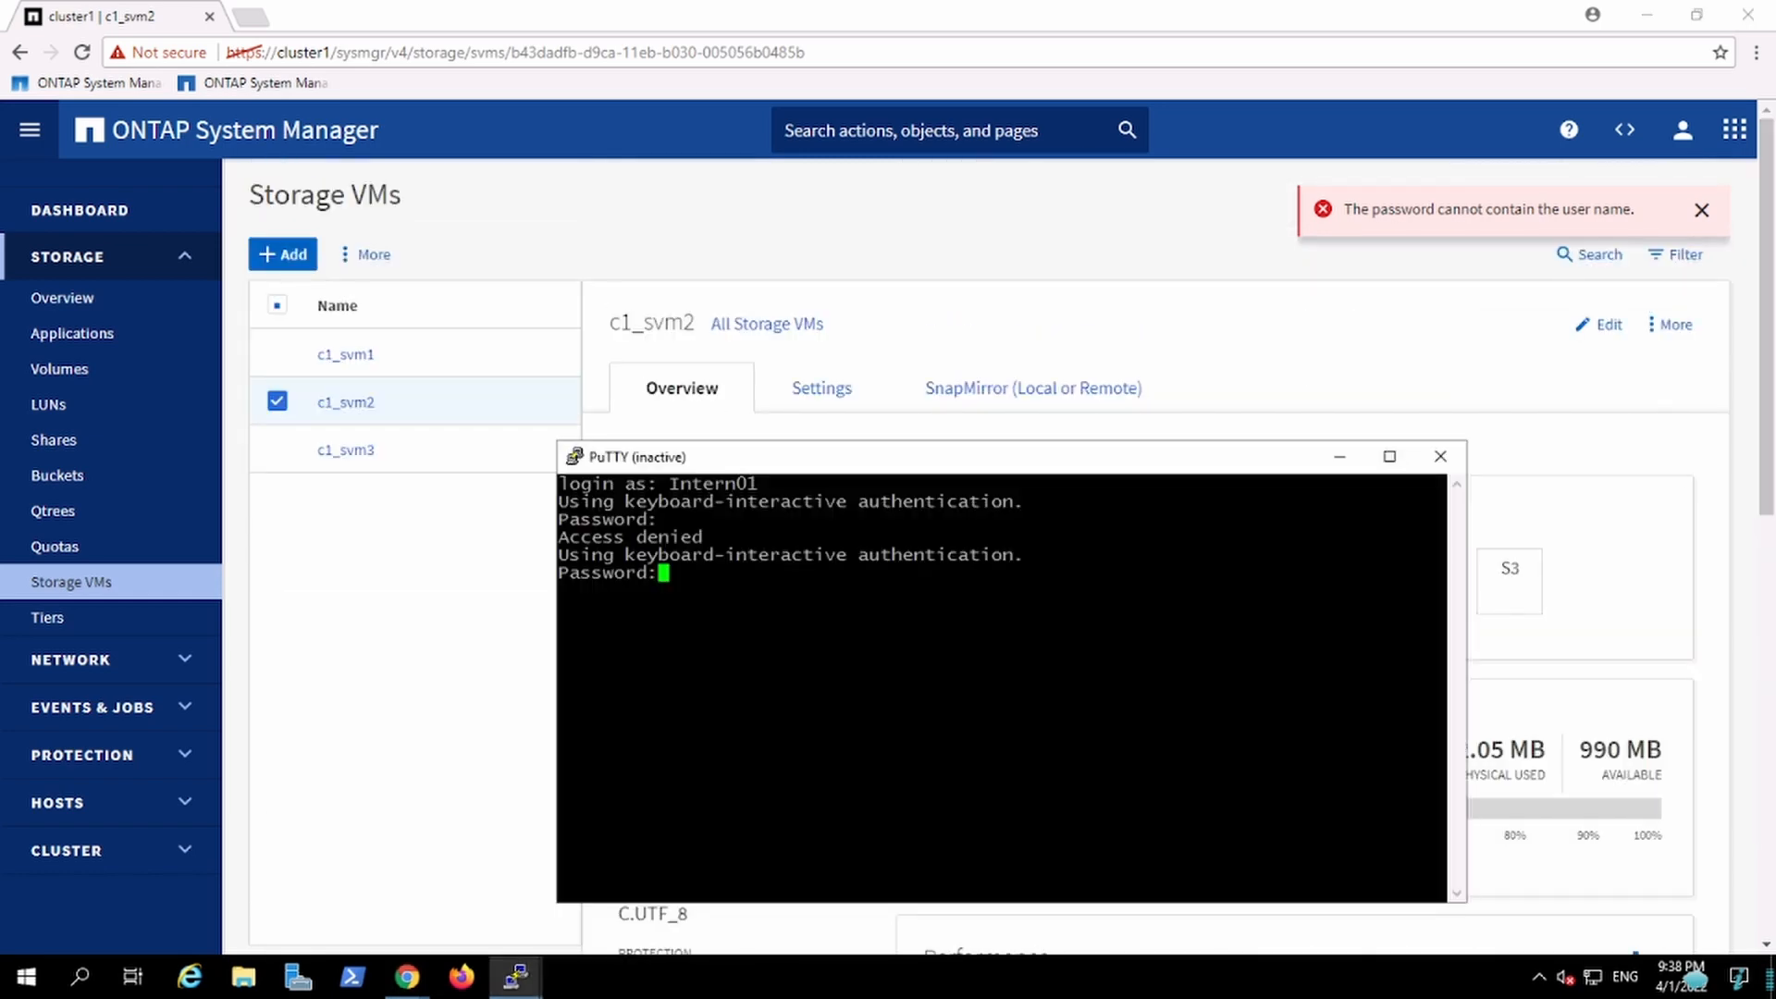
pyautogui.moveTo(515, 976)
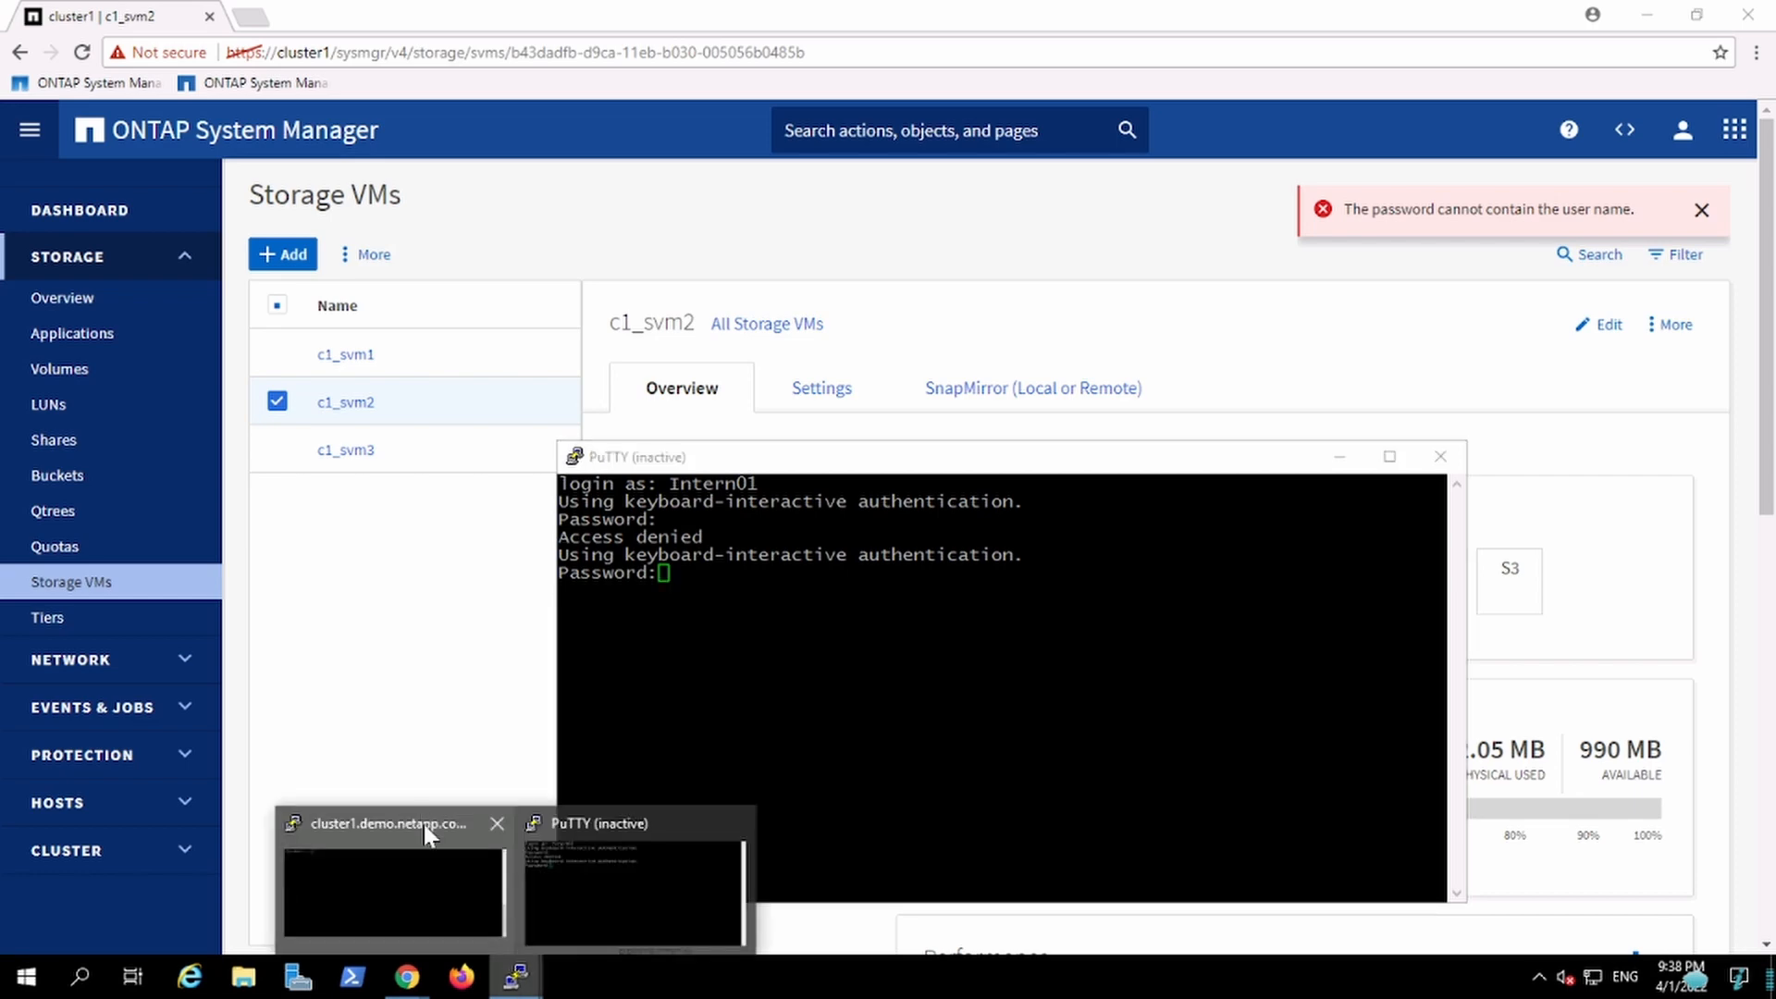
pyautogui.click(423, 825)
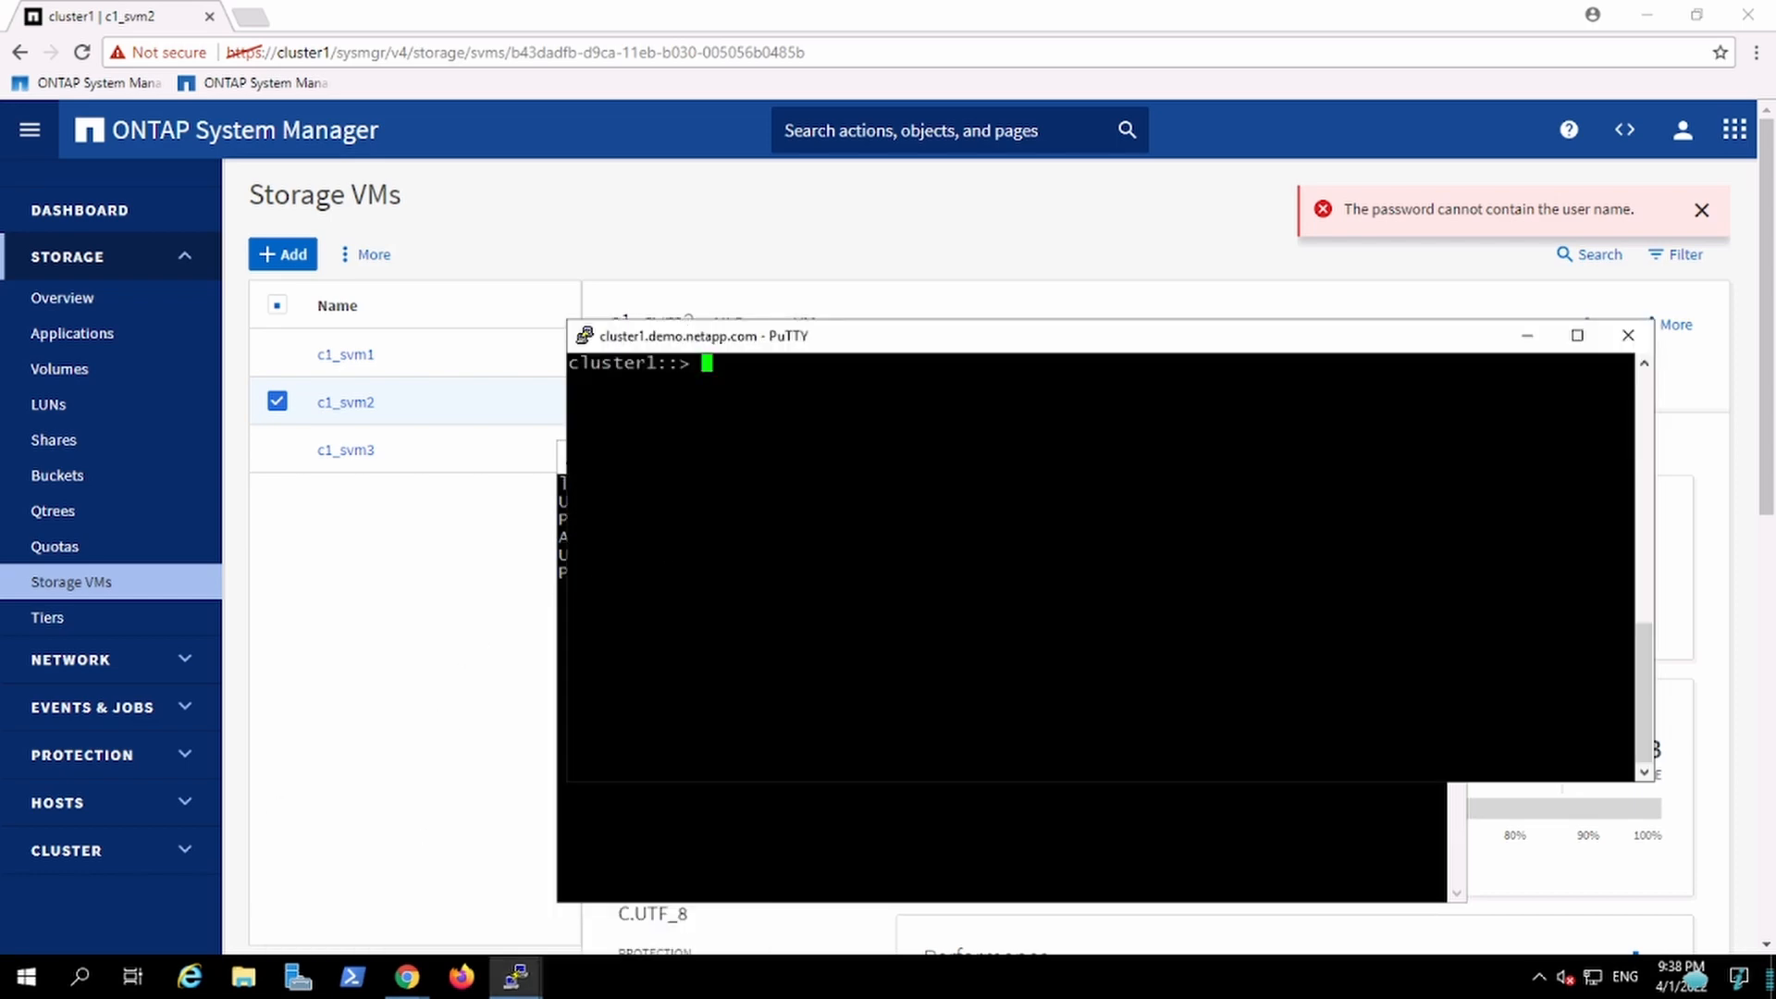
pyautogui.write('net inter')
pyautogui.press('Tab')
pyautogui.write('sho')
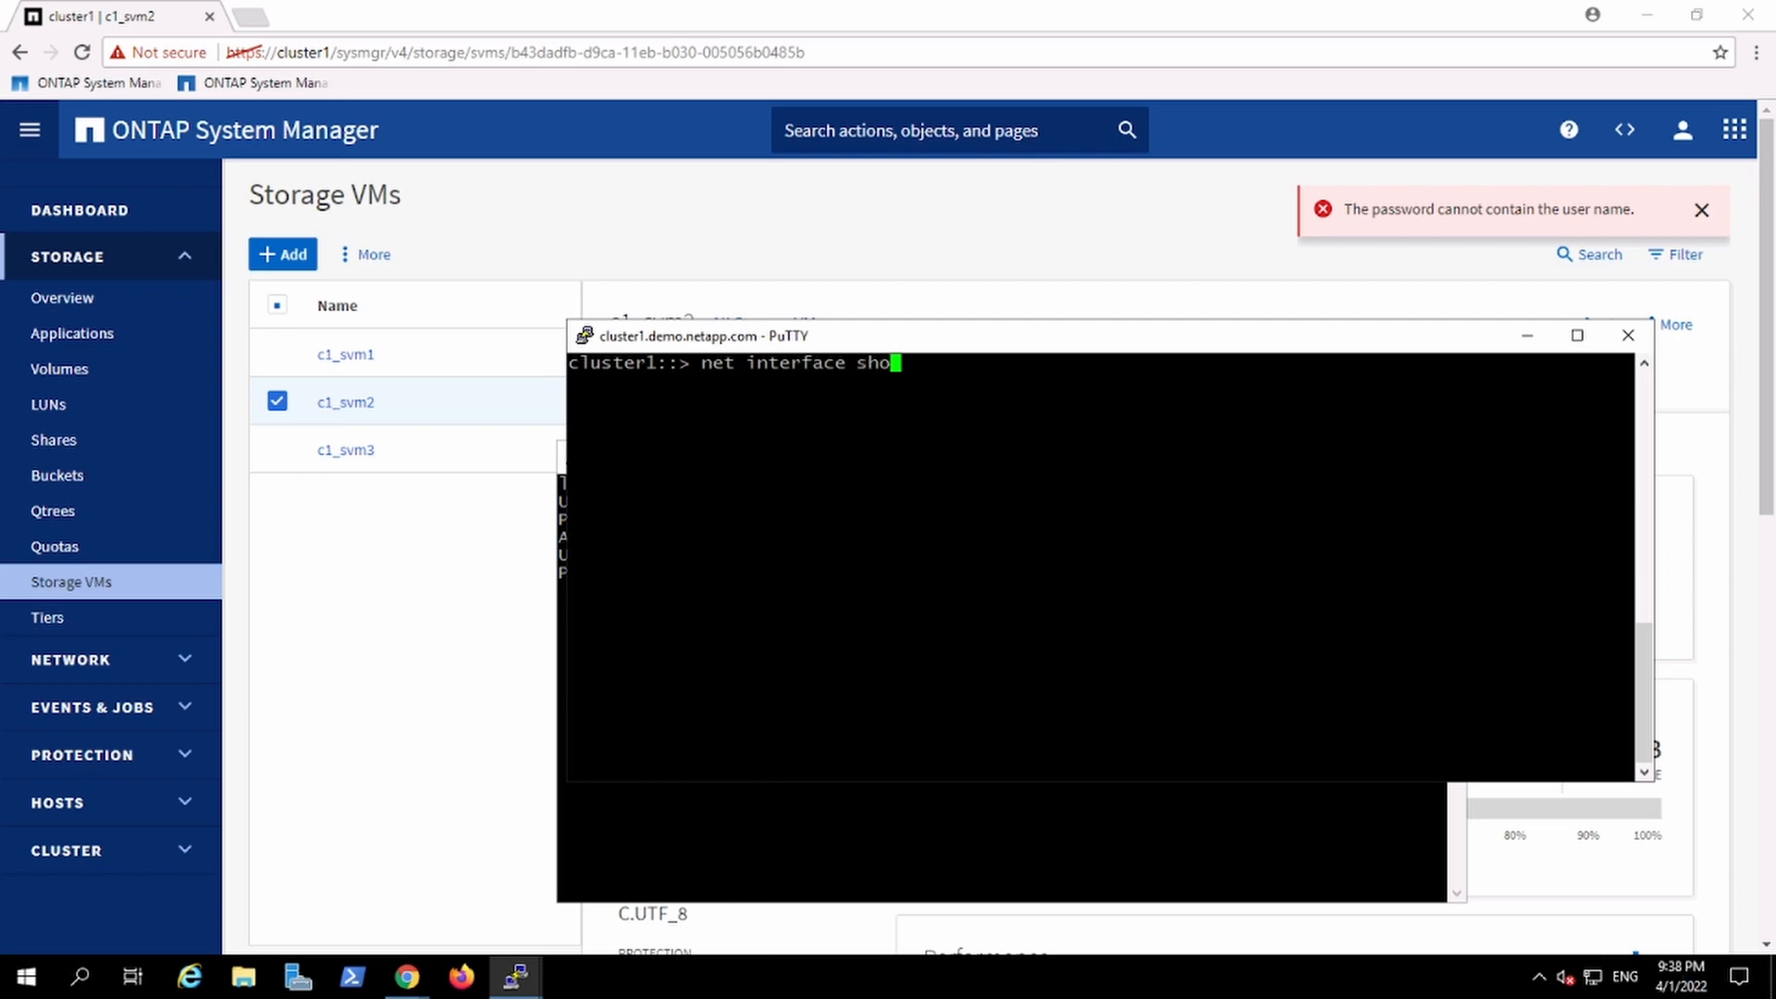
pyautogui.press('Return')
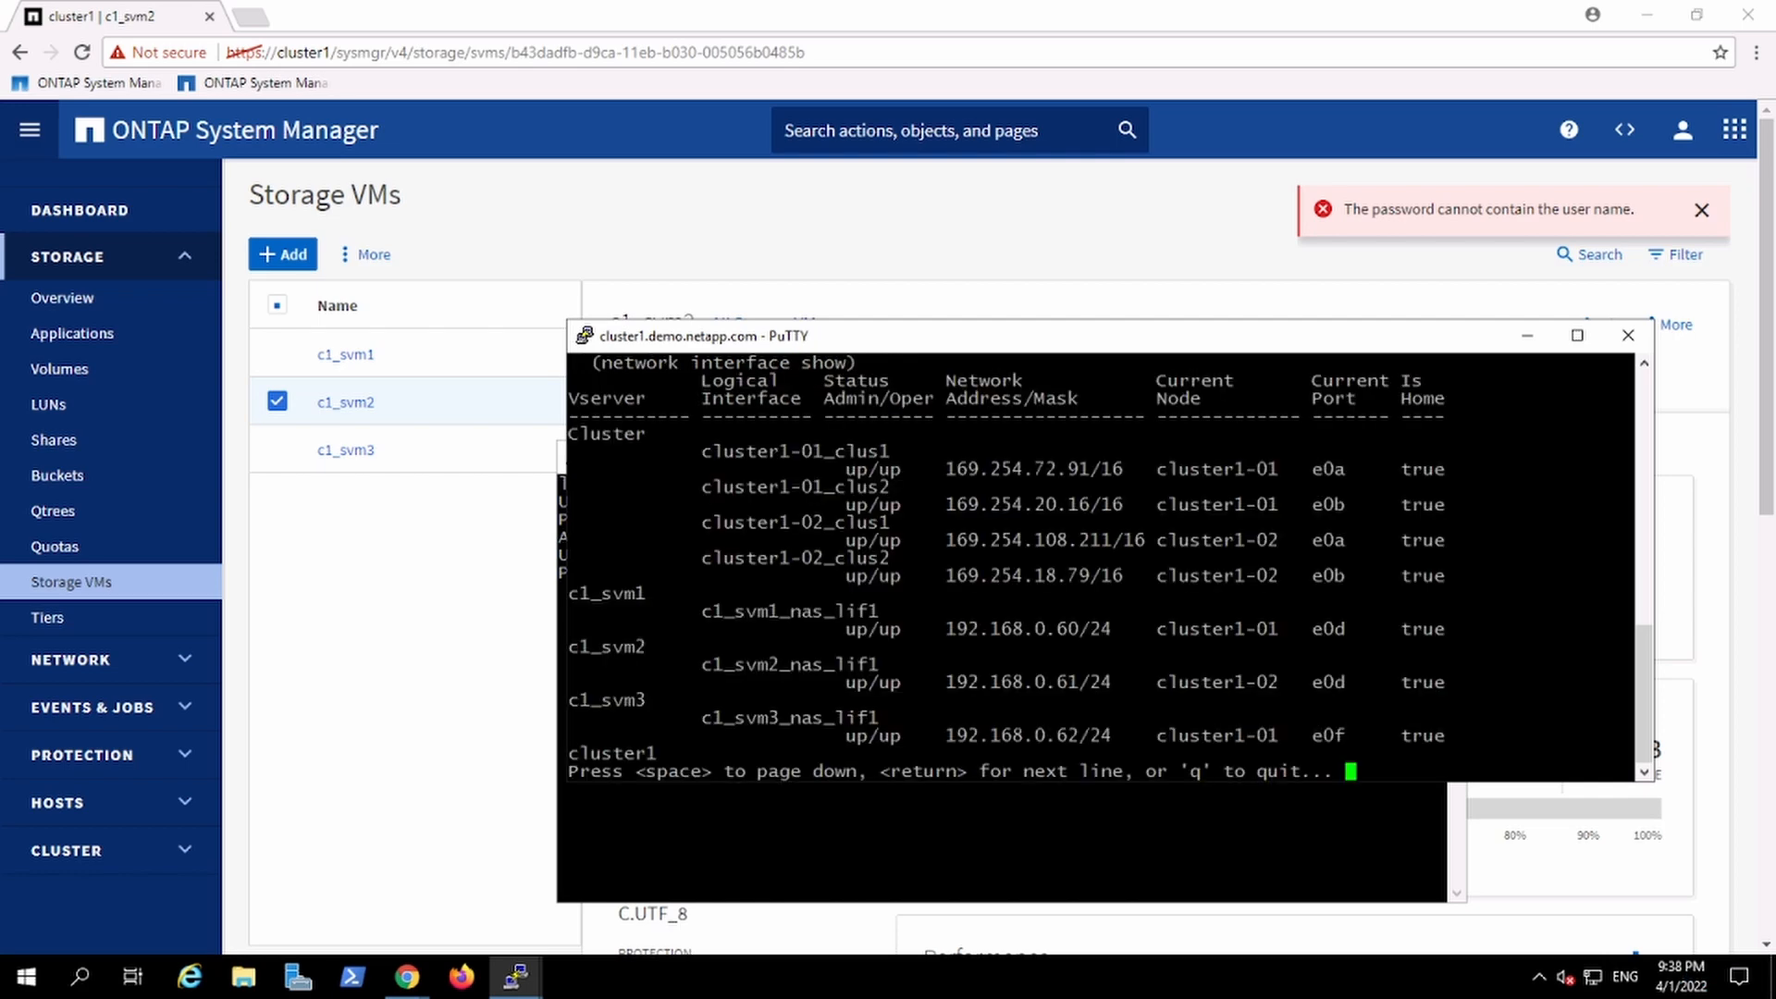
pyautogui.press('space')
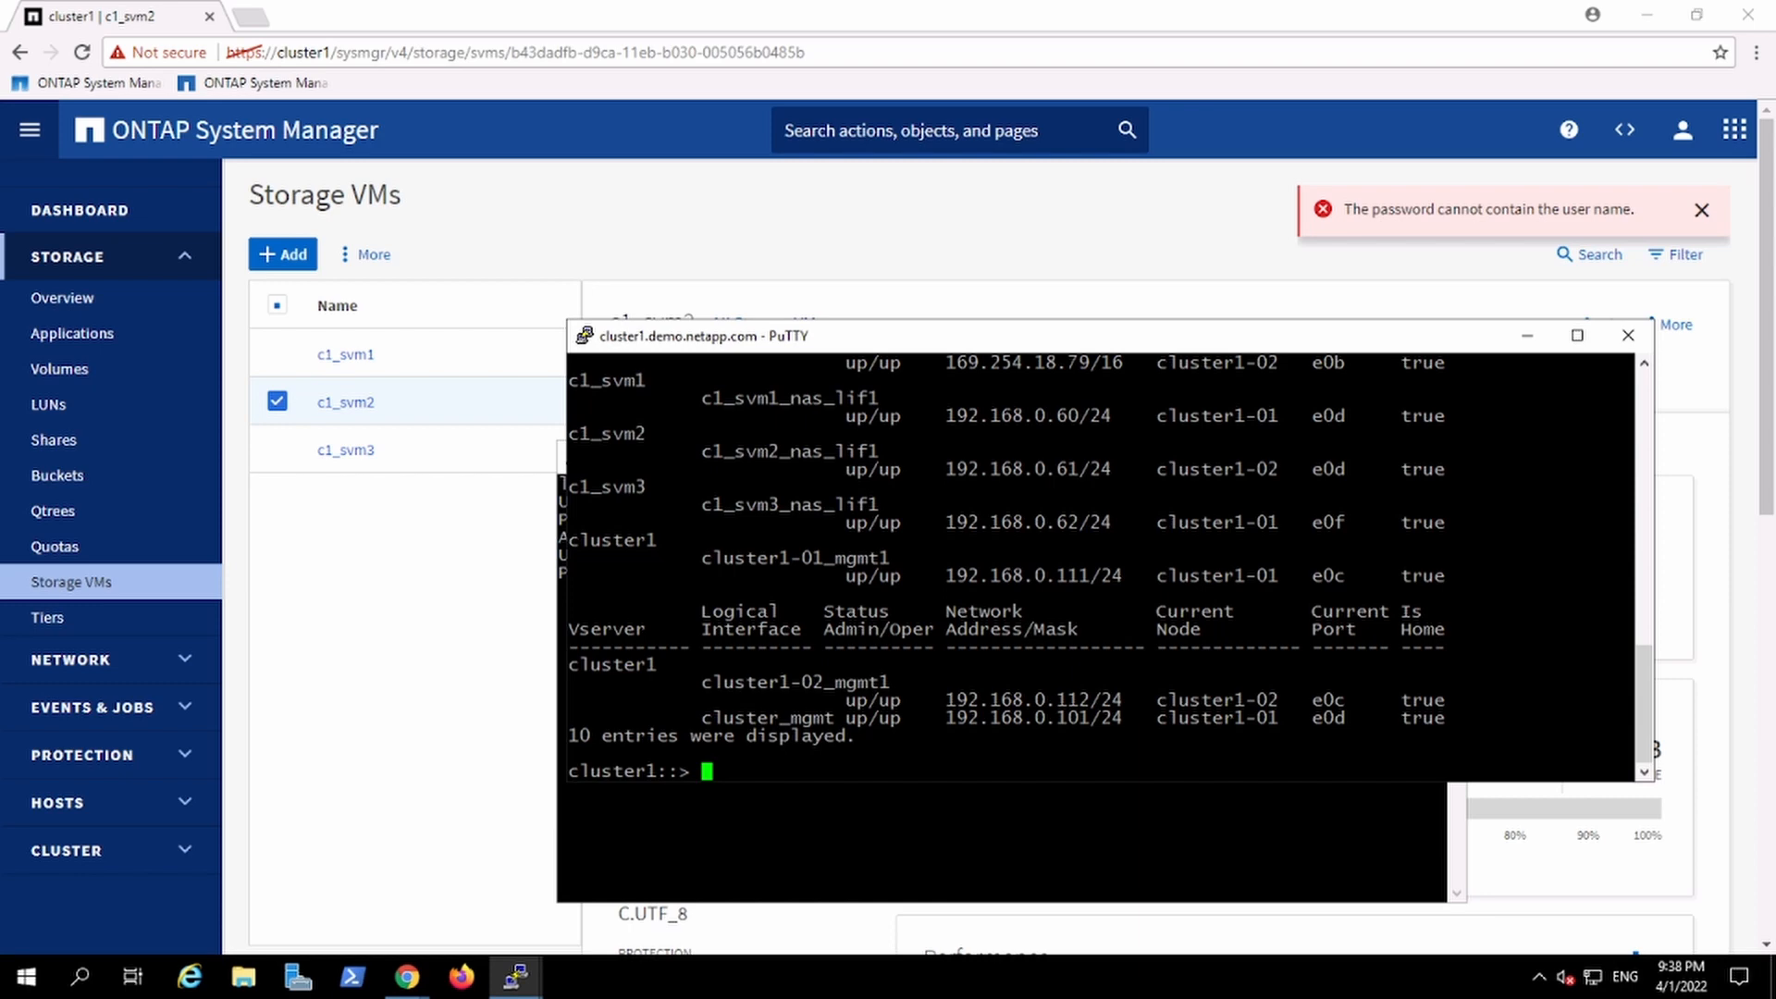
# Step: Copy c1_svm2's LIF address 192.168.0.61, open a new SSH session to it, and accept the host key
pyautogui.moveTo(944, 469); pyautogui.dragTo(1079, 469)
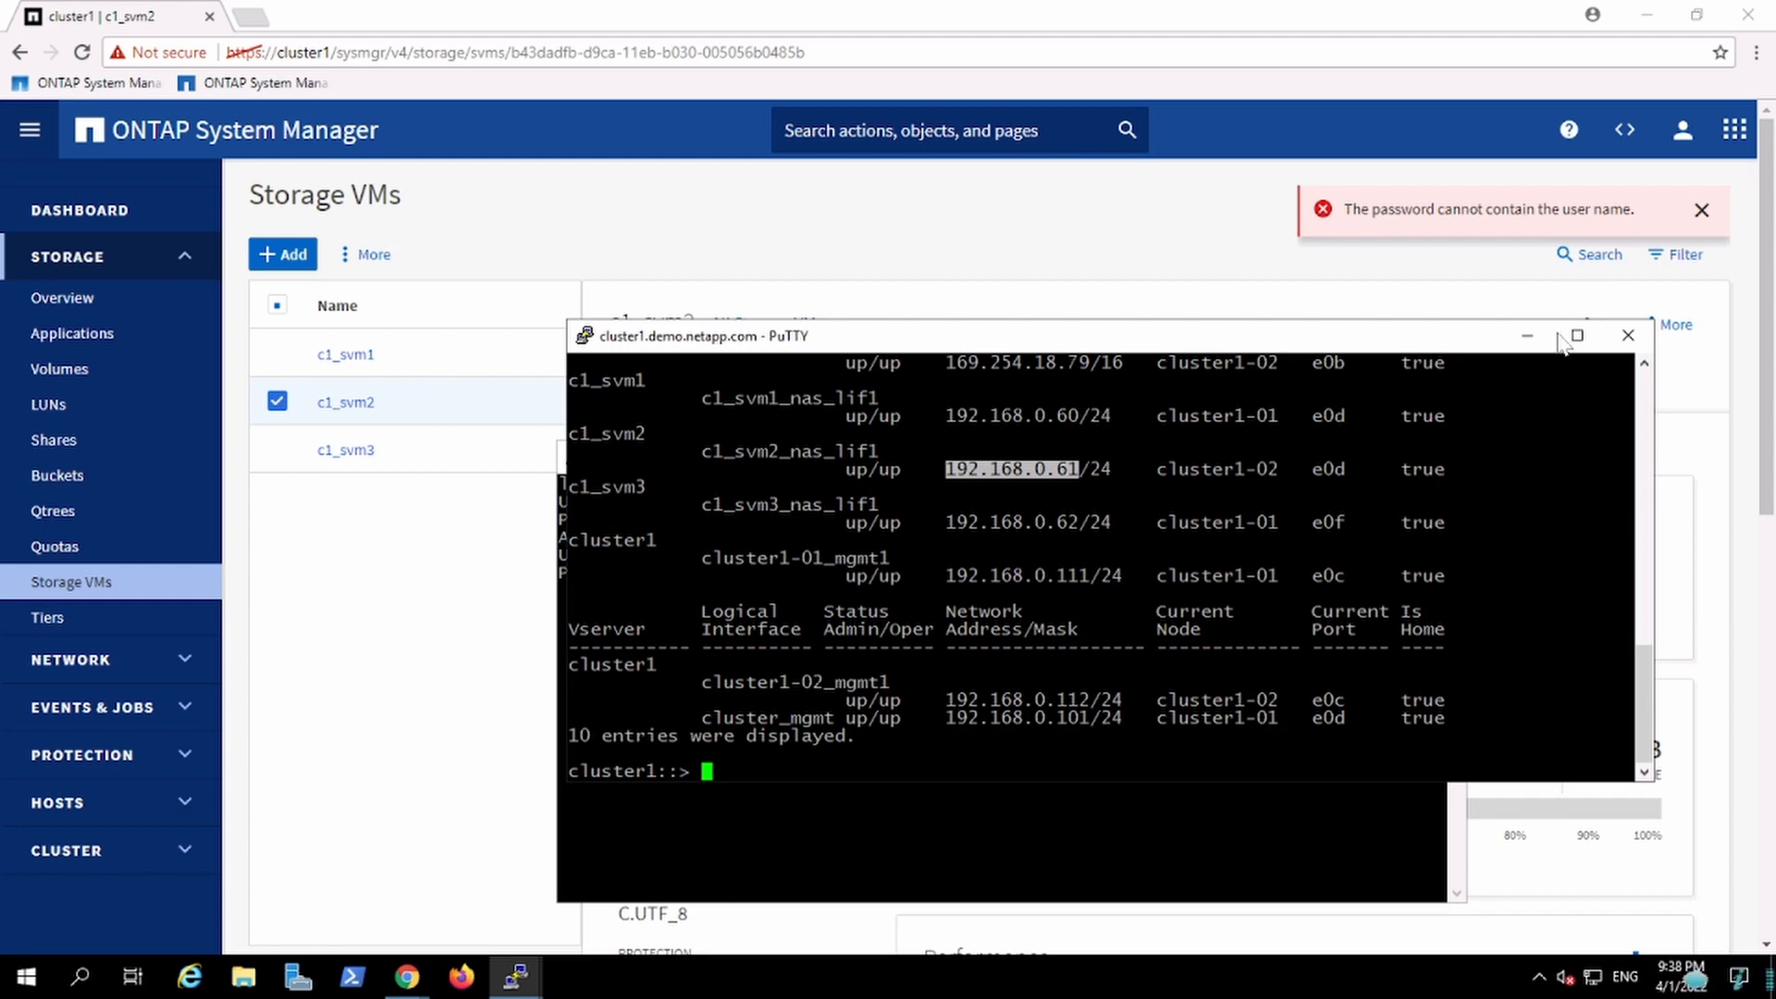
pyautogui.click(1529, 340)
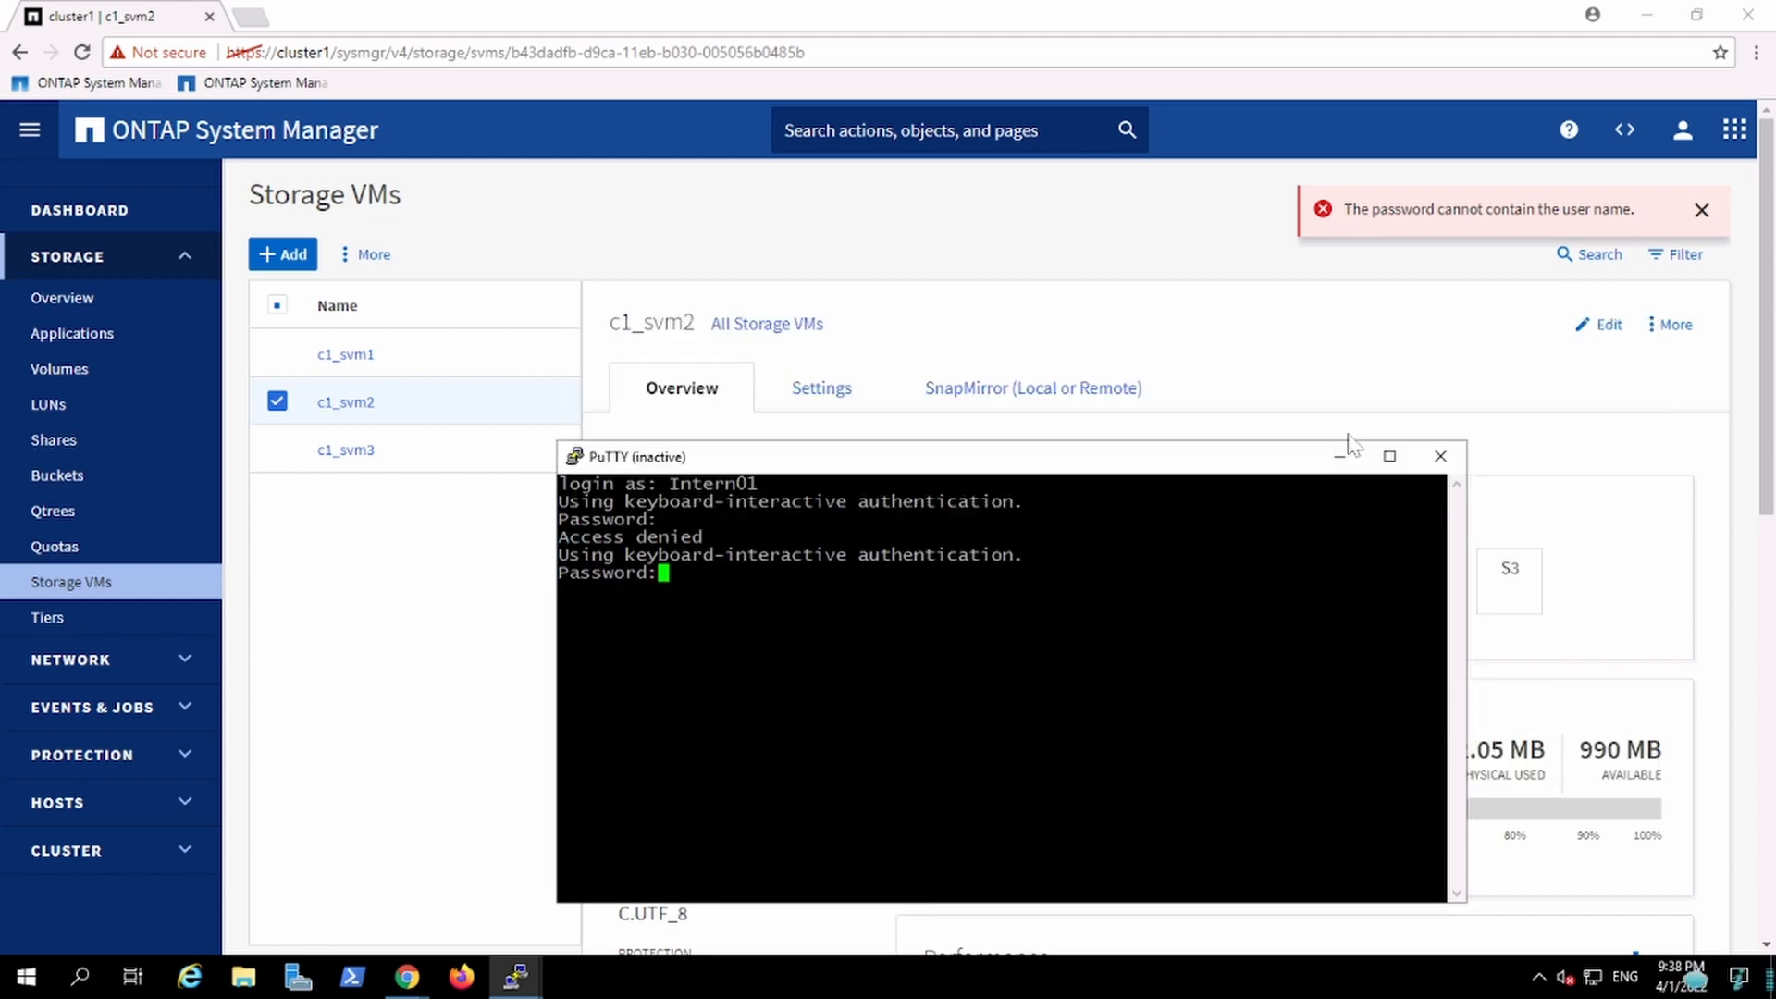
pyautogui.rightClick(1005, 467)
pyautogui.click(1080, 670)
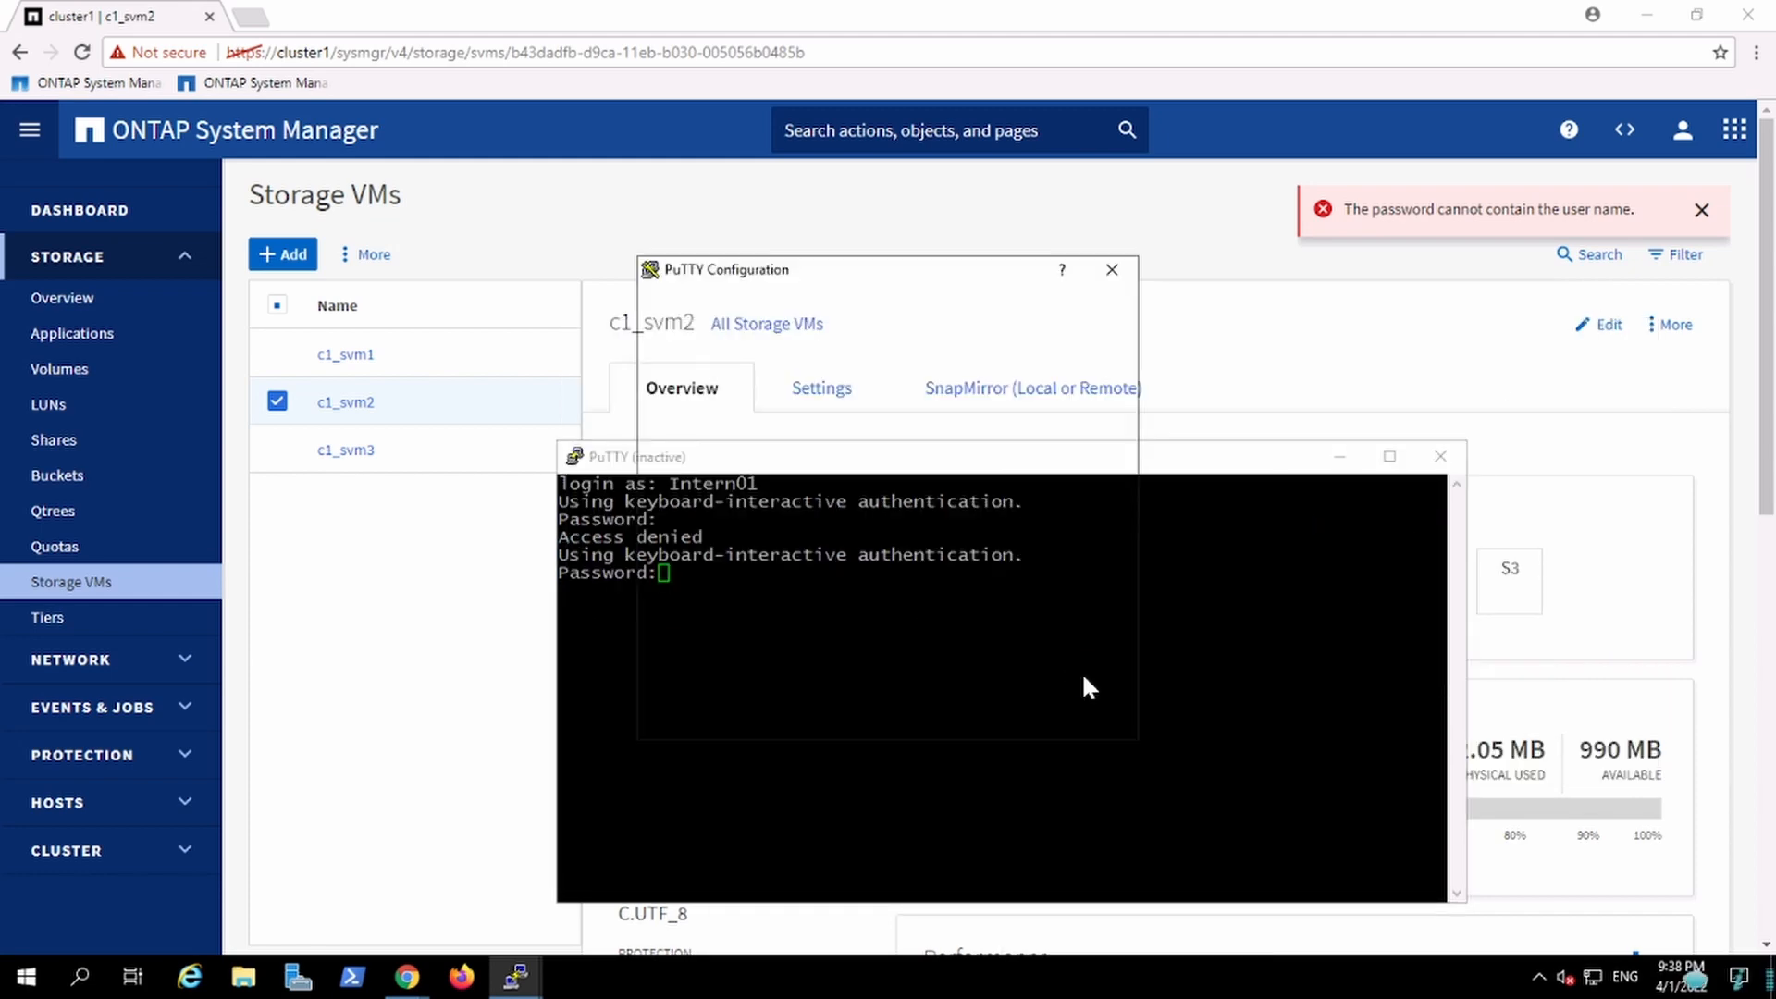
pyautogui.write('192.168.0.61')
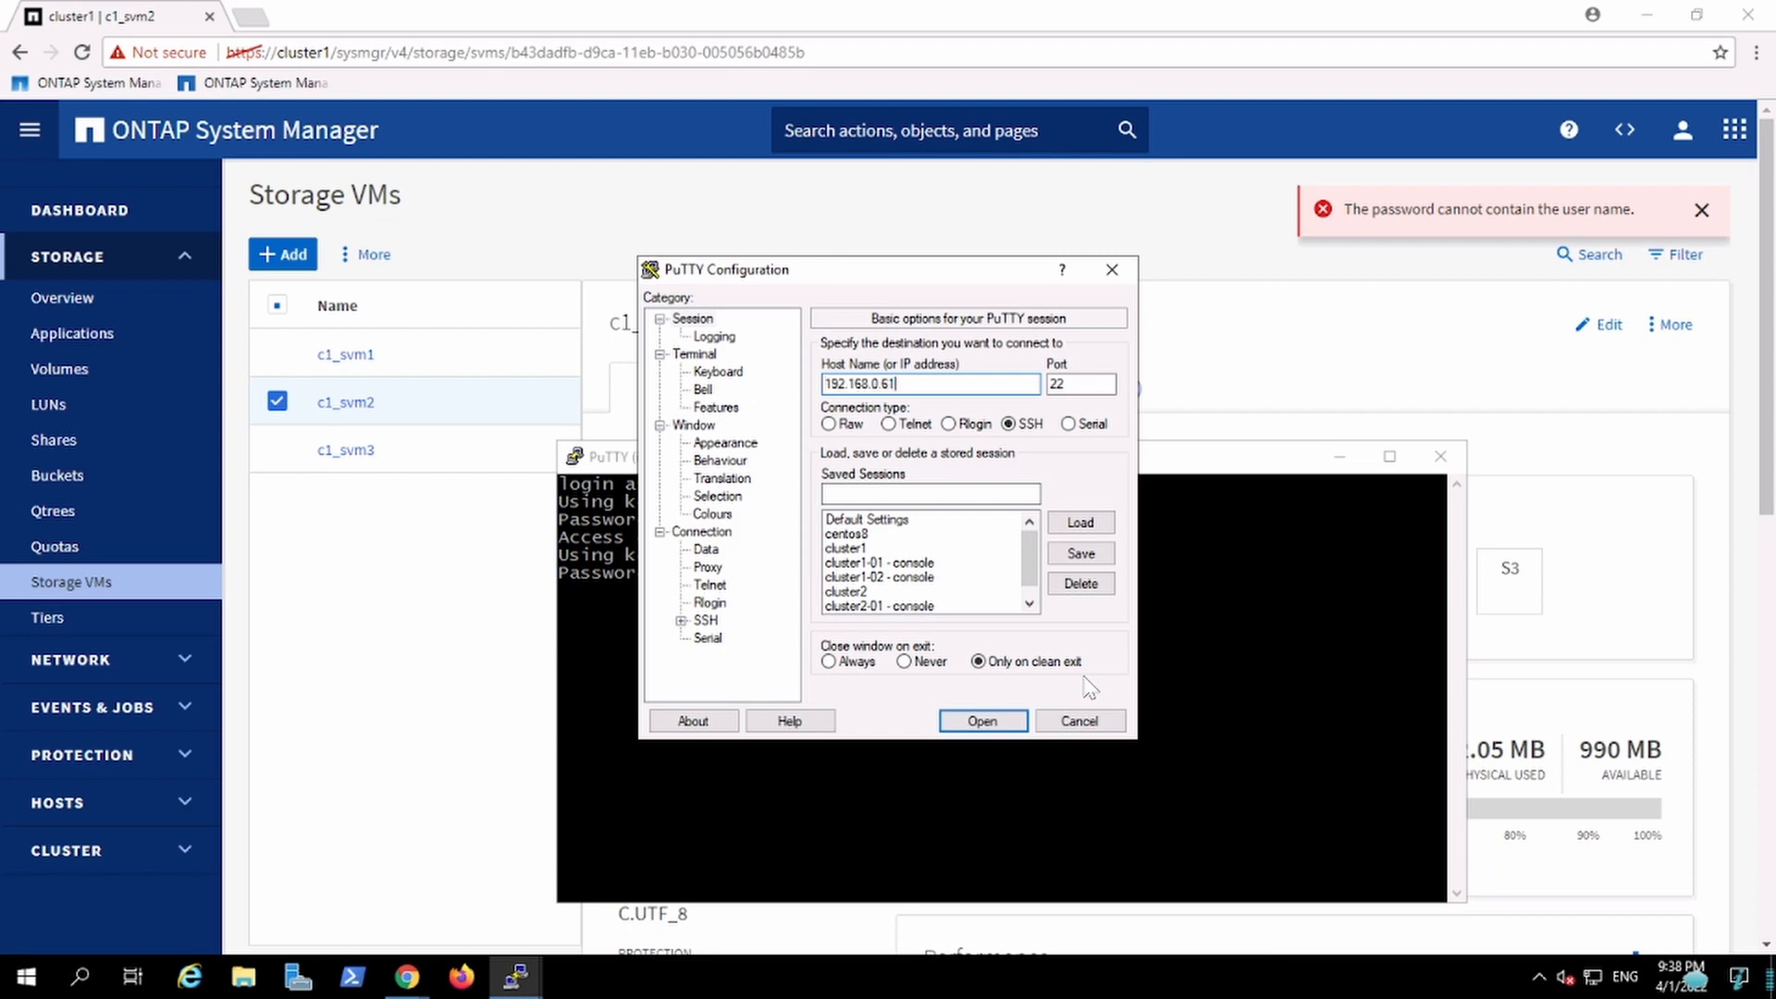
pyautogui.press('Return')
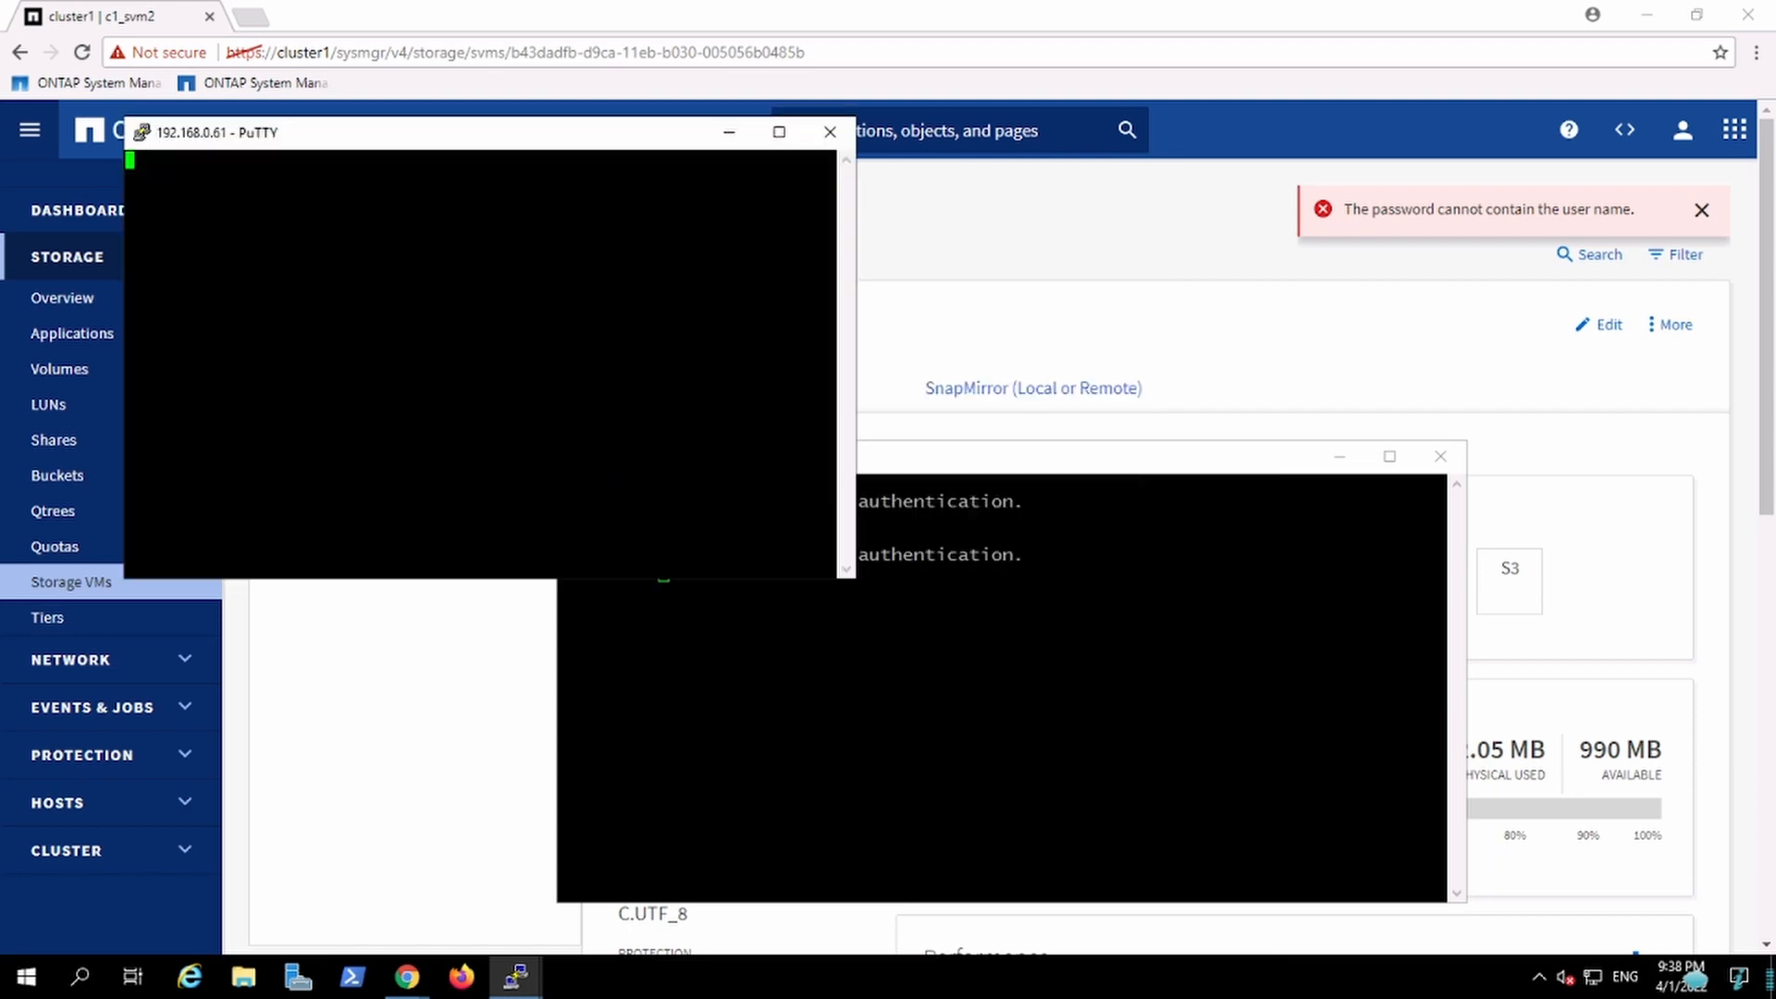
pyautogui.click(1440, 456)
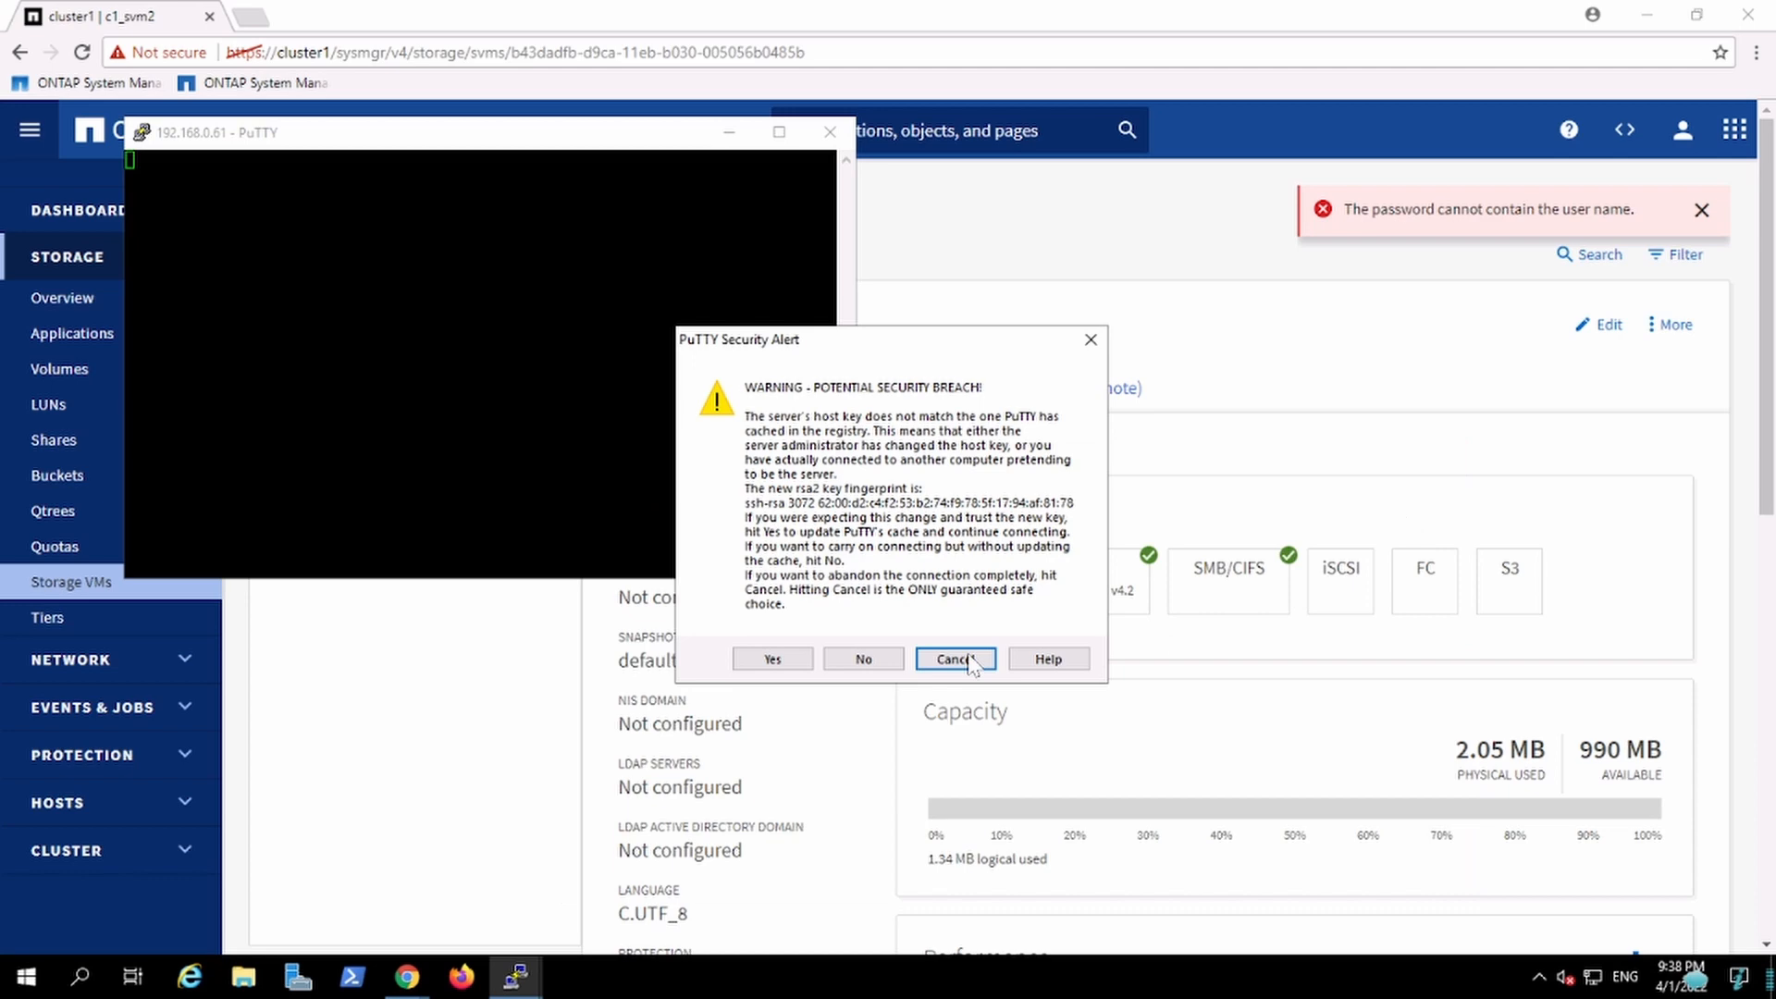
pyautogui.click(775, 659)
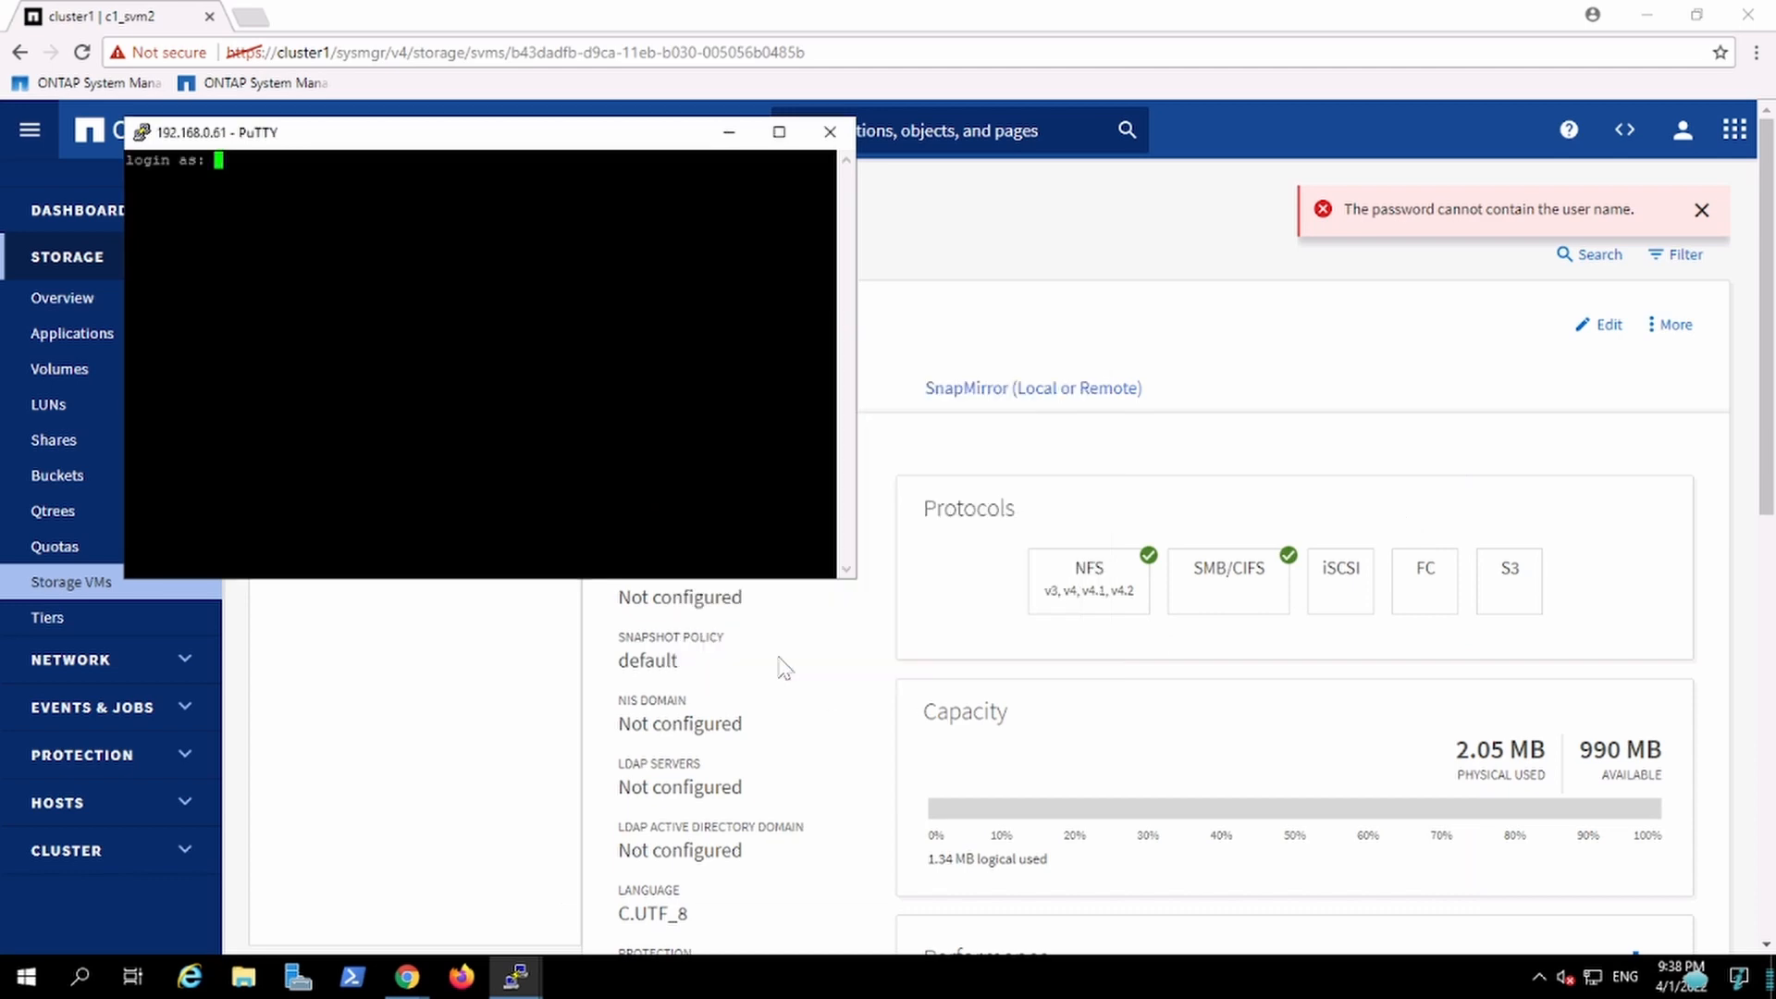
# Step: Change the SSH session's terminal font to Lucida Console, 12-point, and apply the new setting
pyautogui.rightClick(543, 141)
pyautogui.click(675, 462)
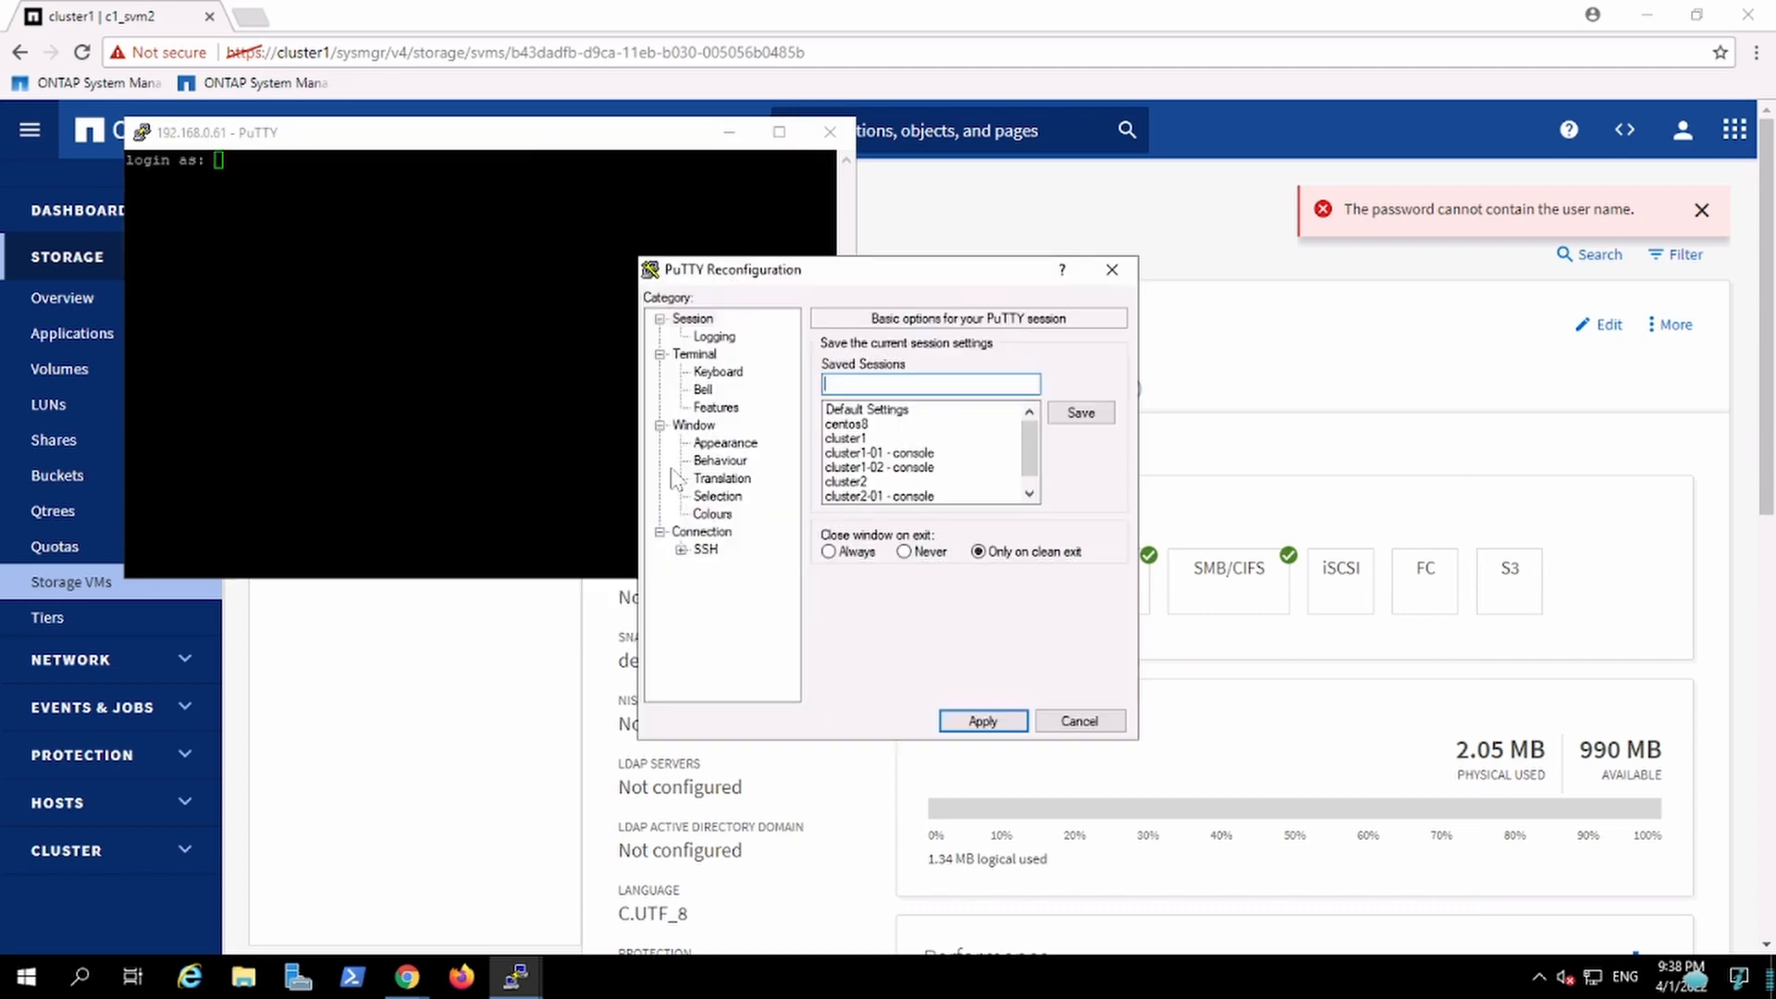
pyautogui.click(695, 427)
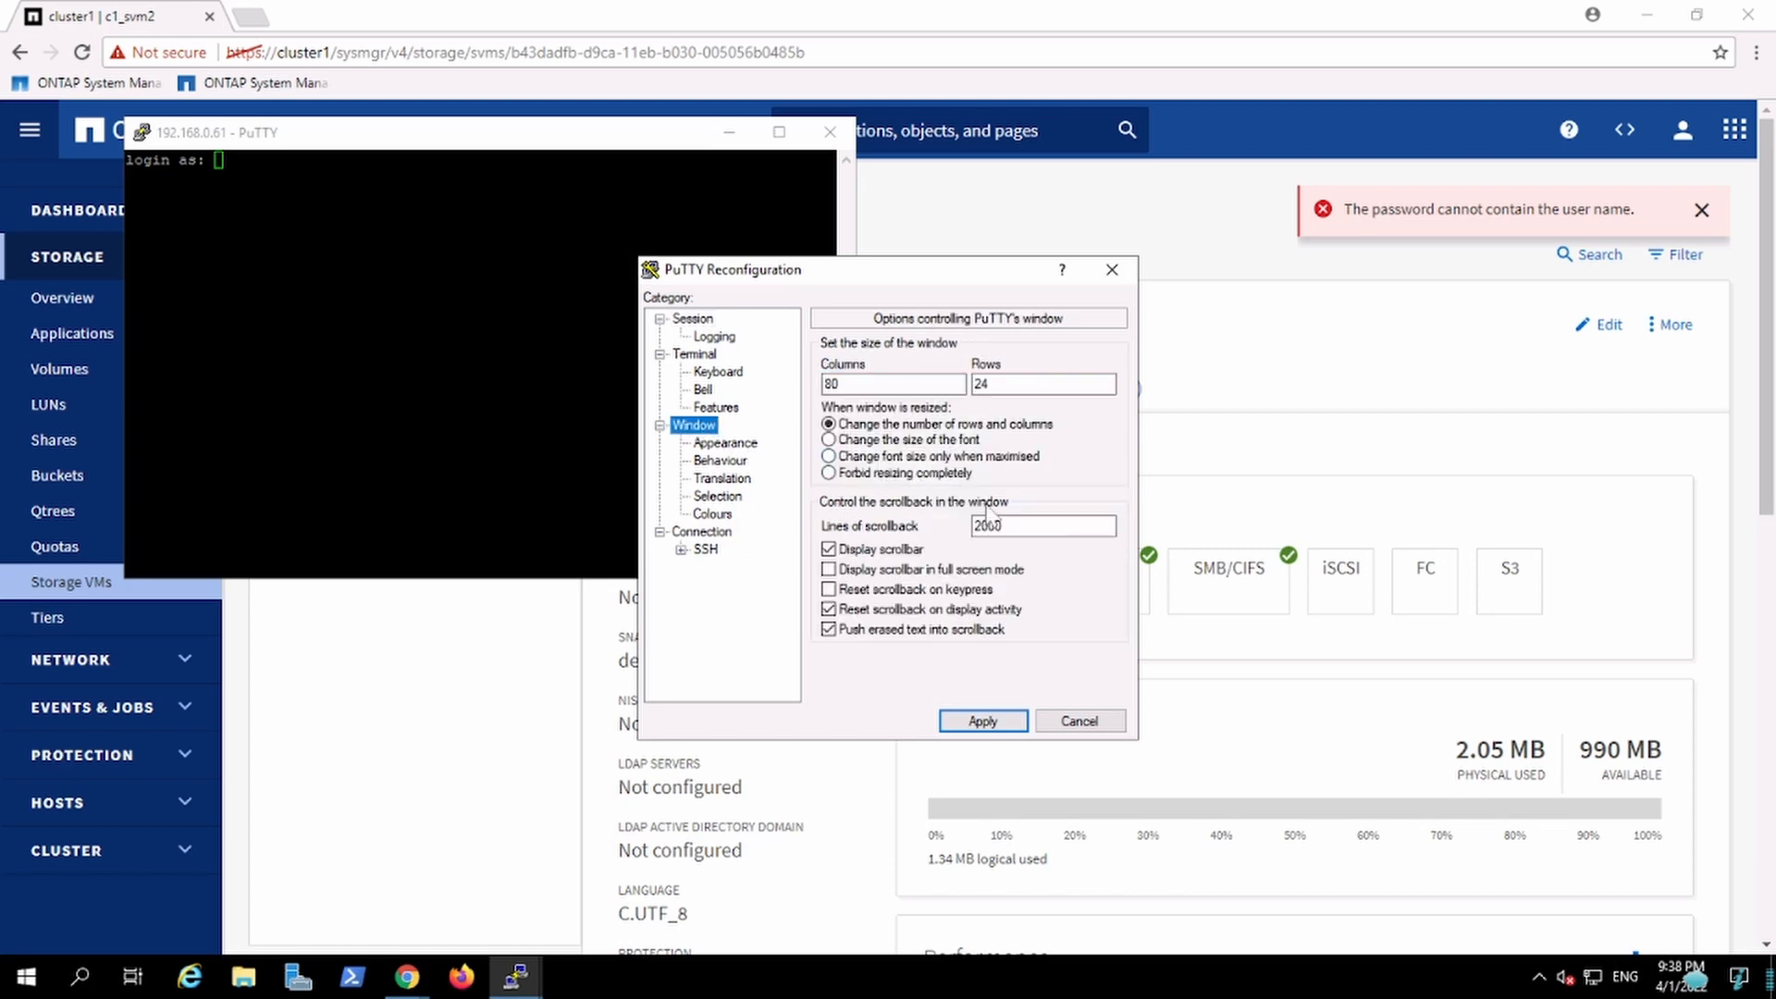
pyautogui.click(729, 444)
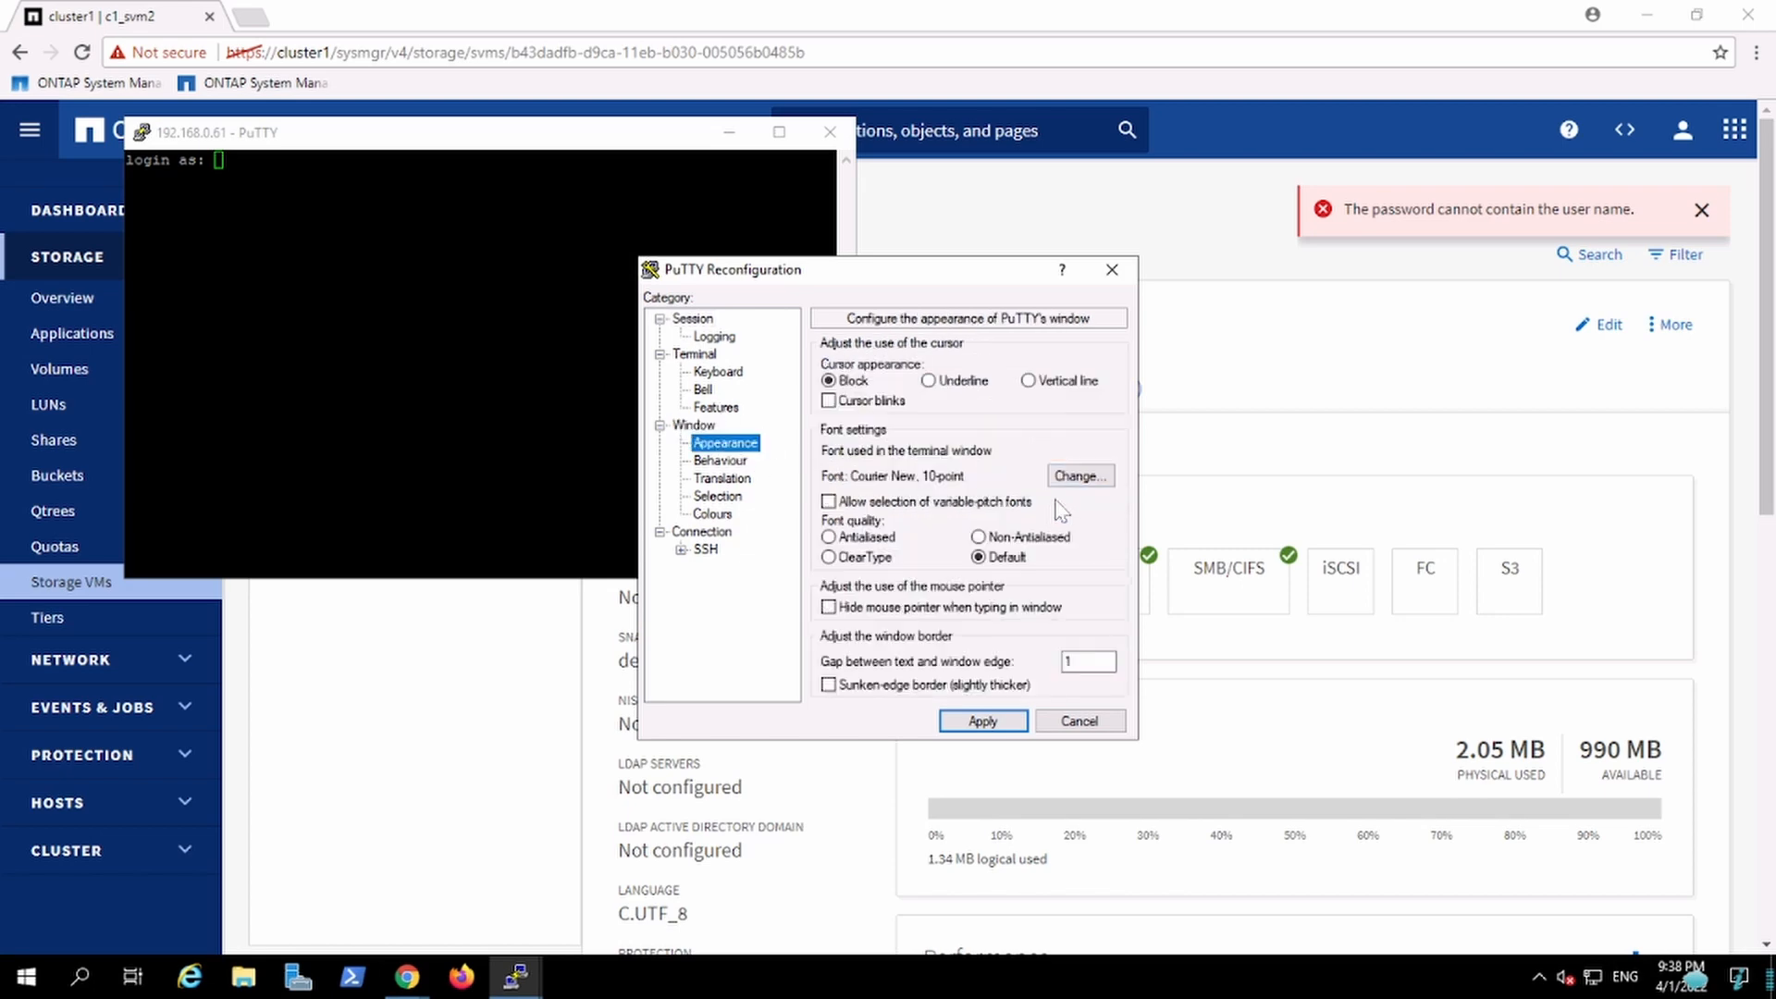
pyautogui.click(1080, 476)
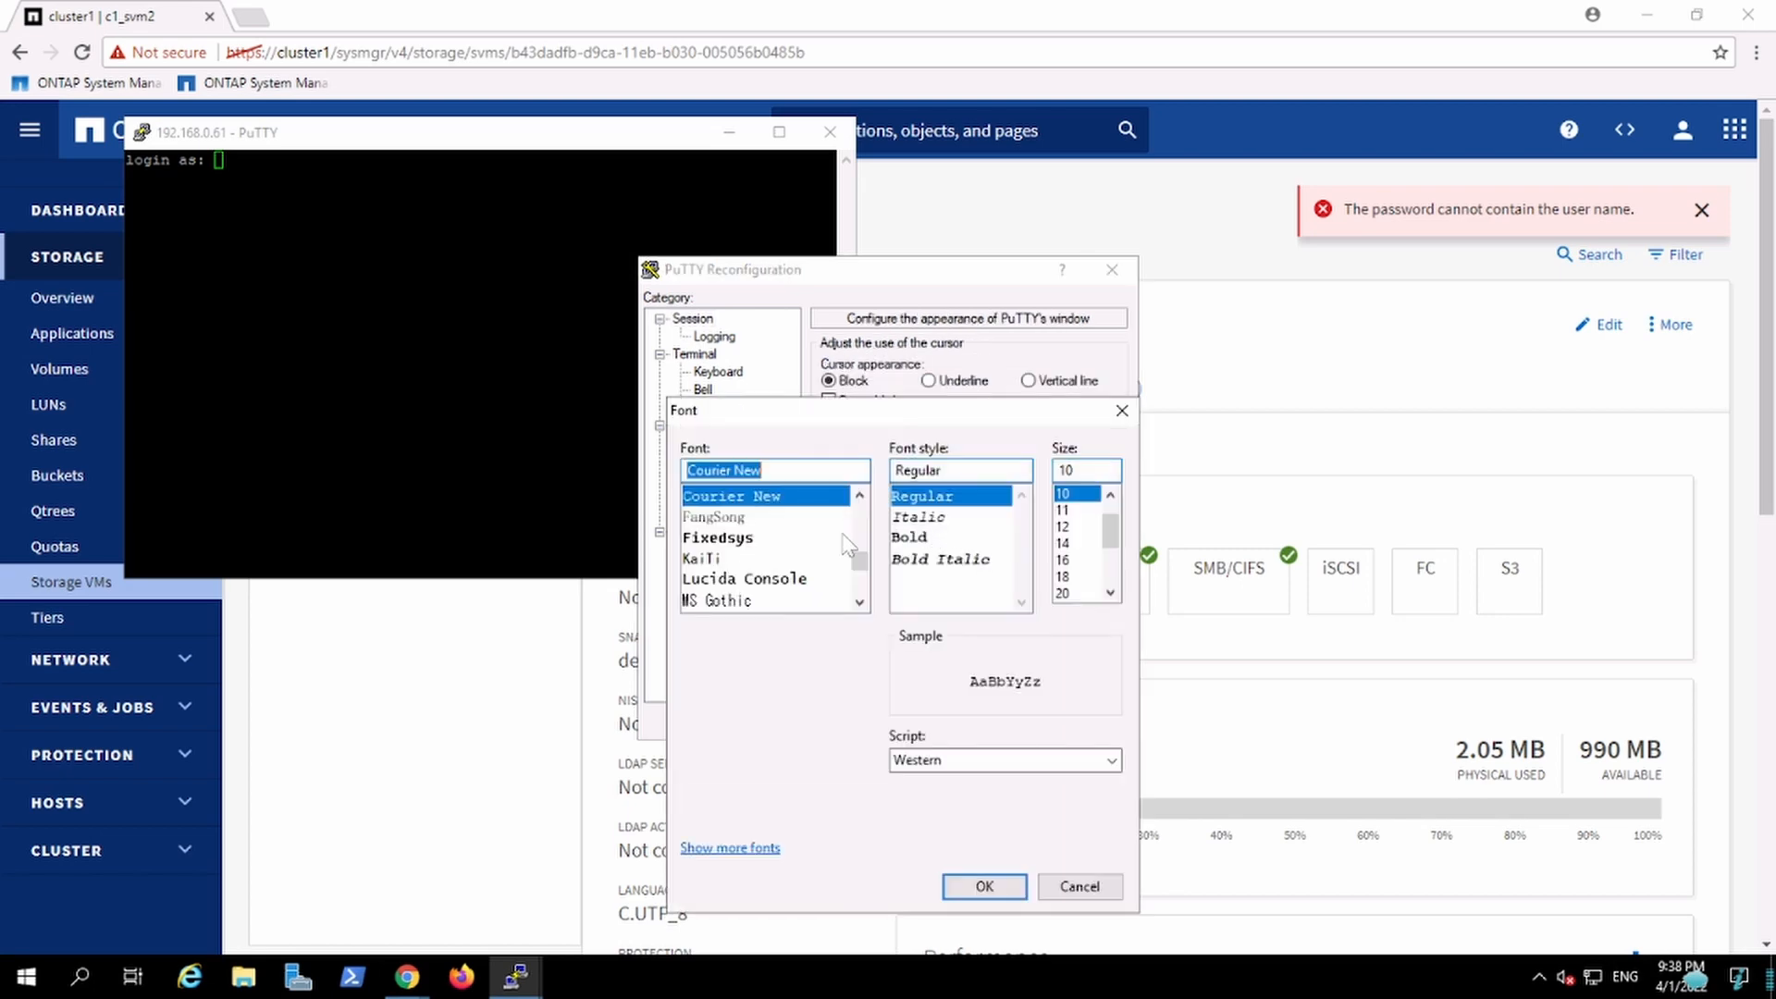
pyautogui.click(1066, 526)
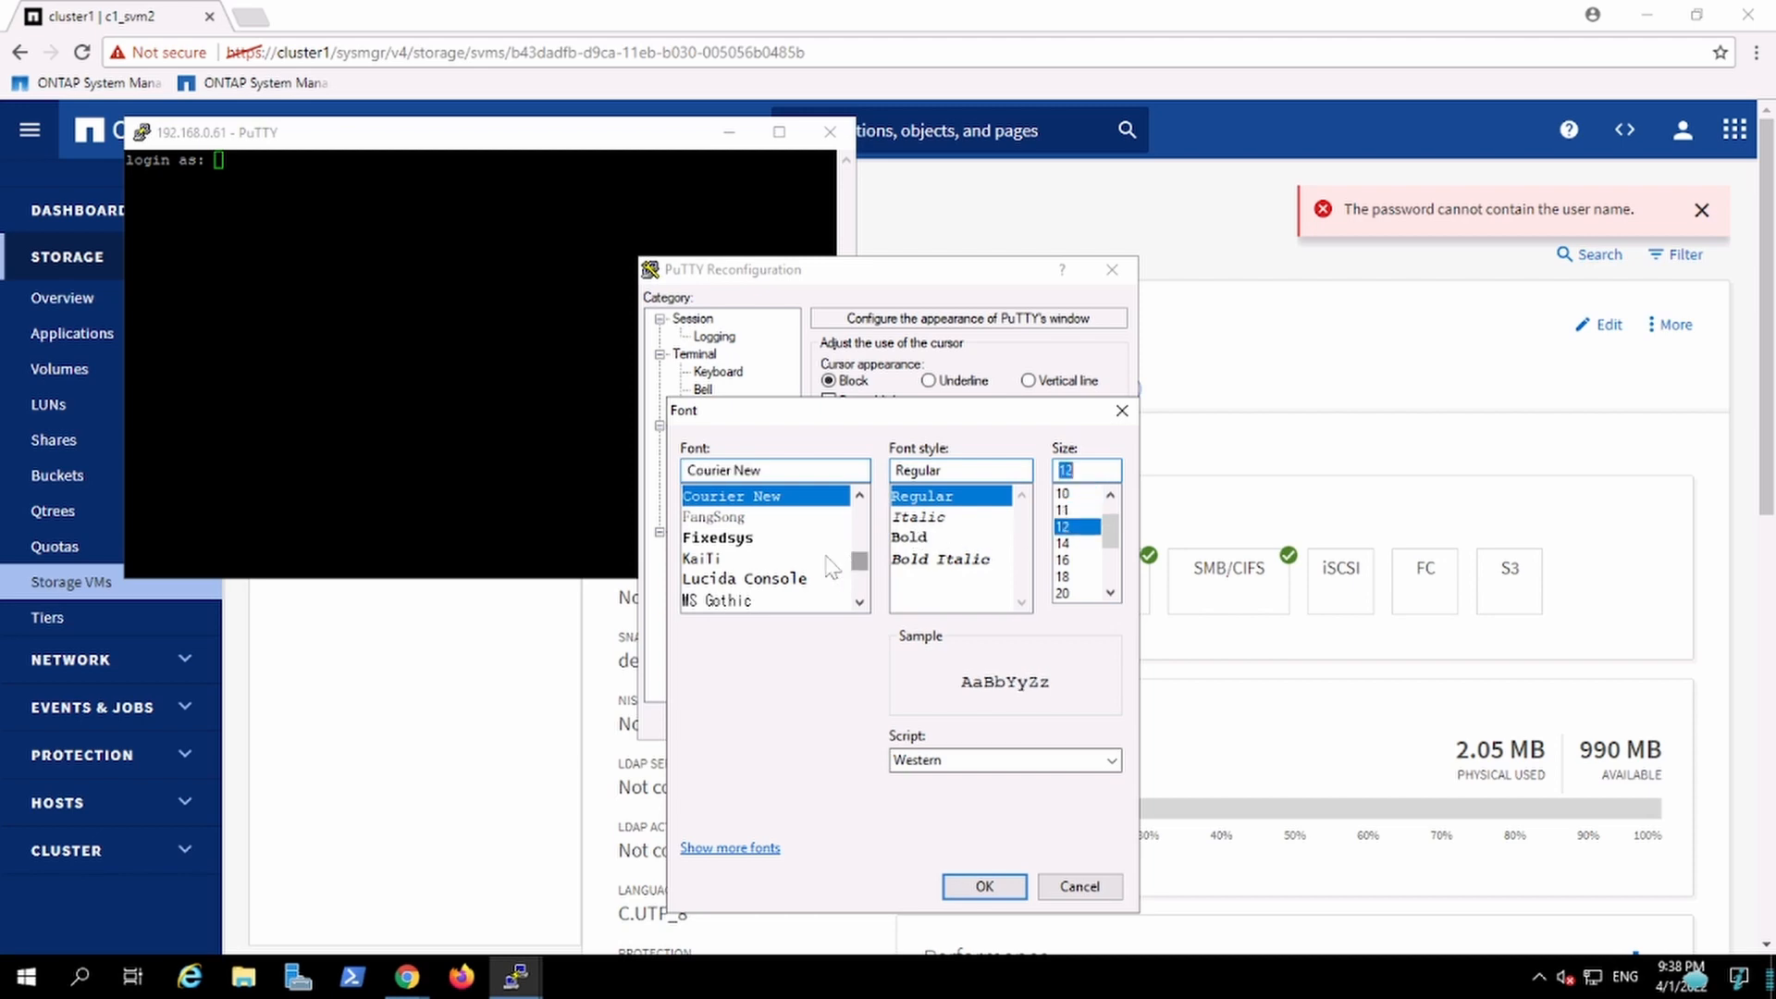
pyautogui.click(793, 580)
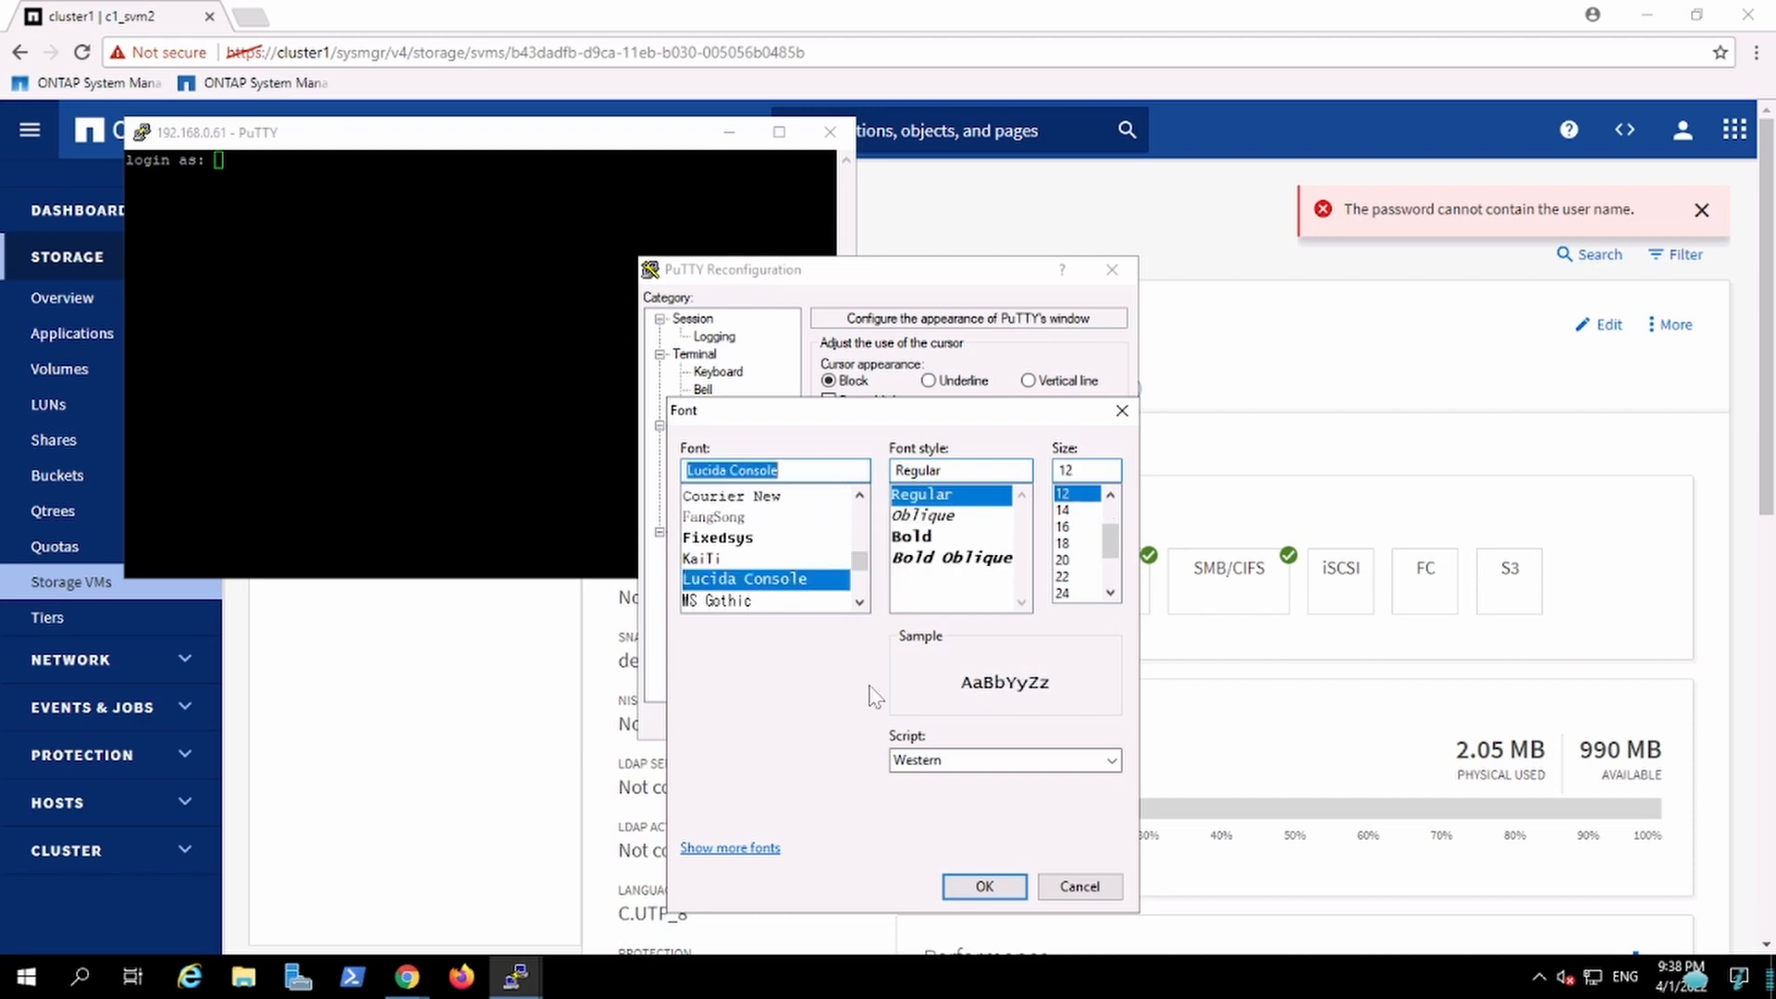
pyautogui.click(984, 887)
pyautogui.click(983, 721)
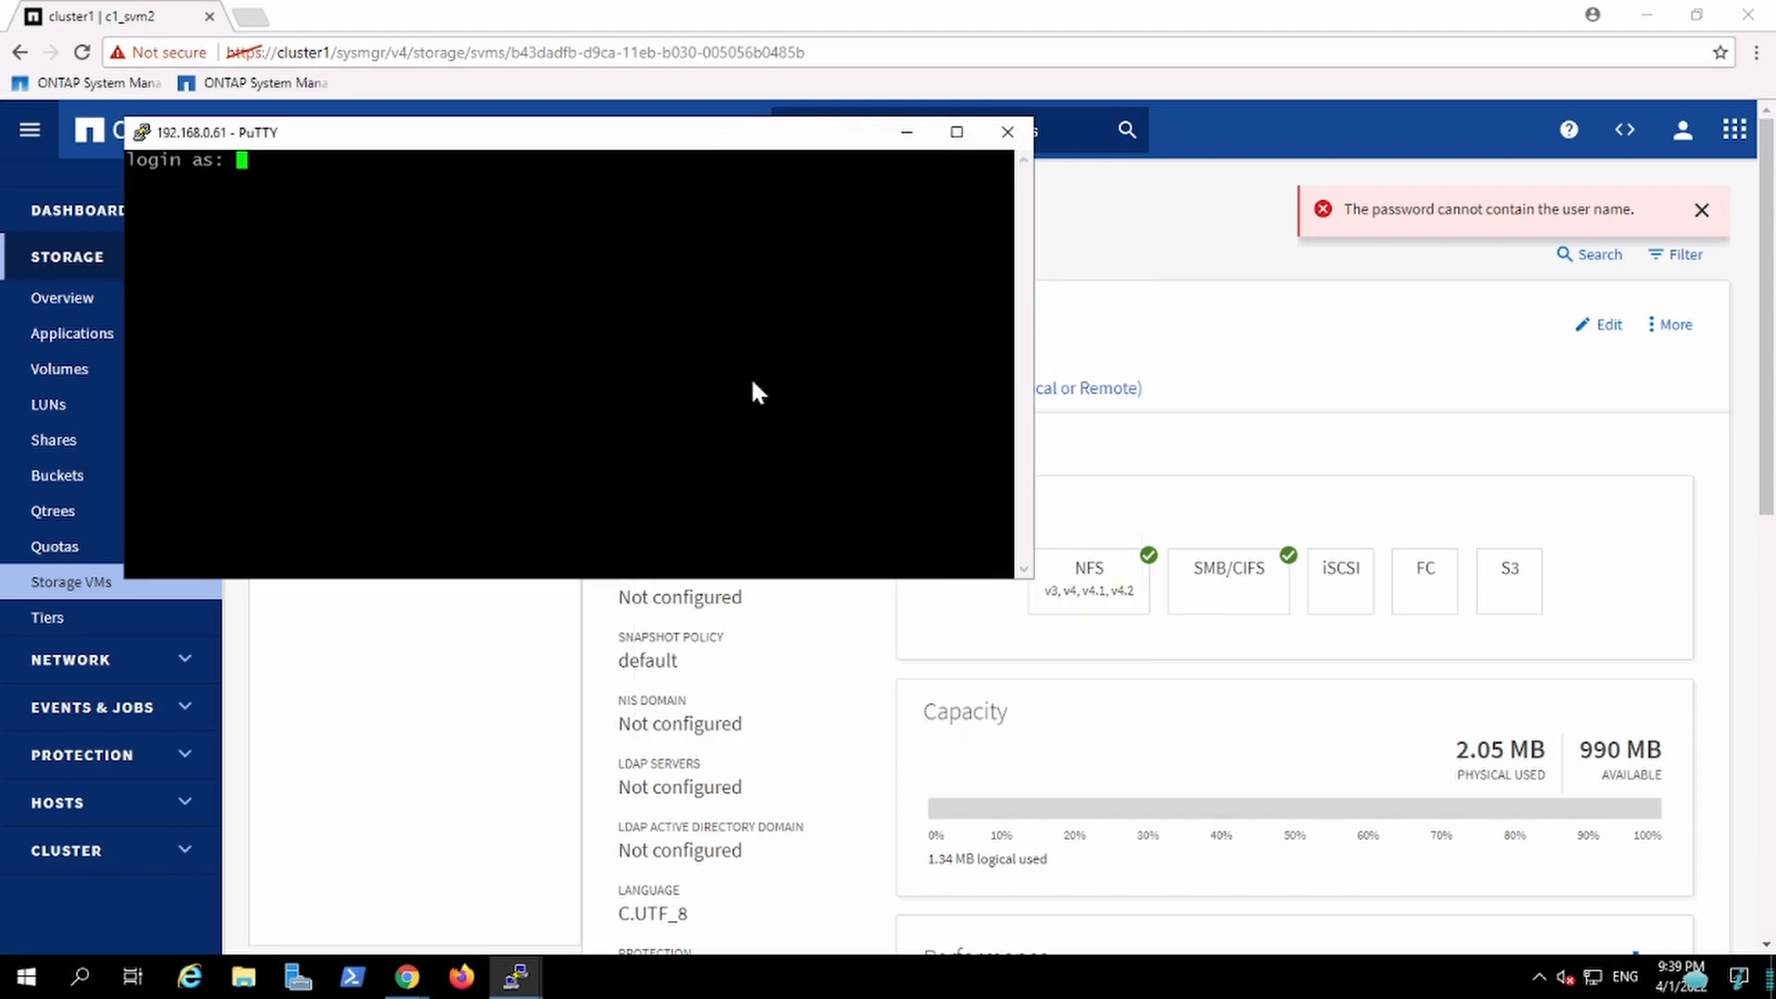
# Step: Log in to the c1_svm2 SSH session as Intern01 and submit the account password
pyautogui.write('Intern01')
pyautogui.press('Return')
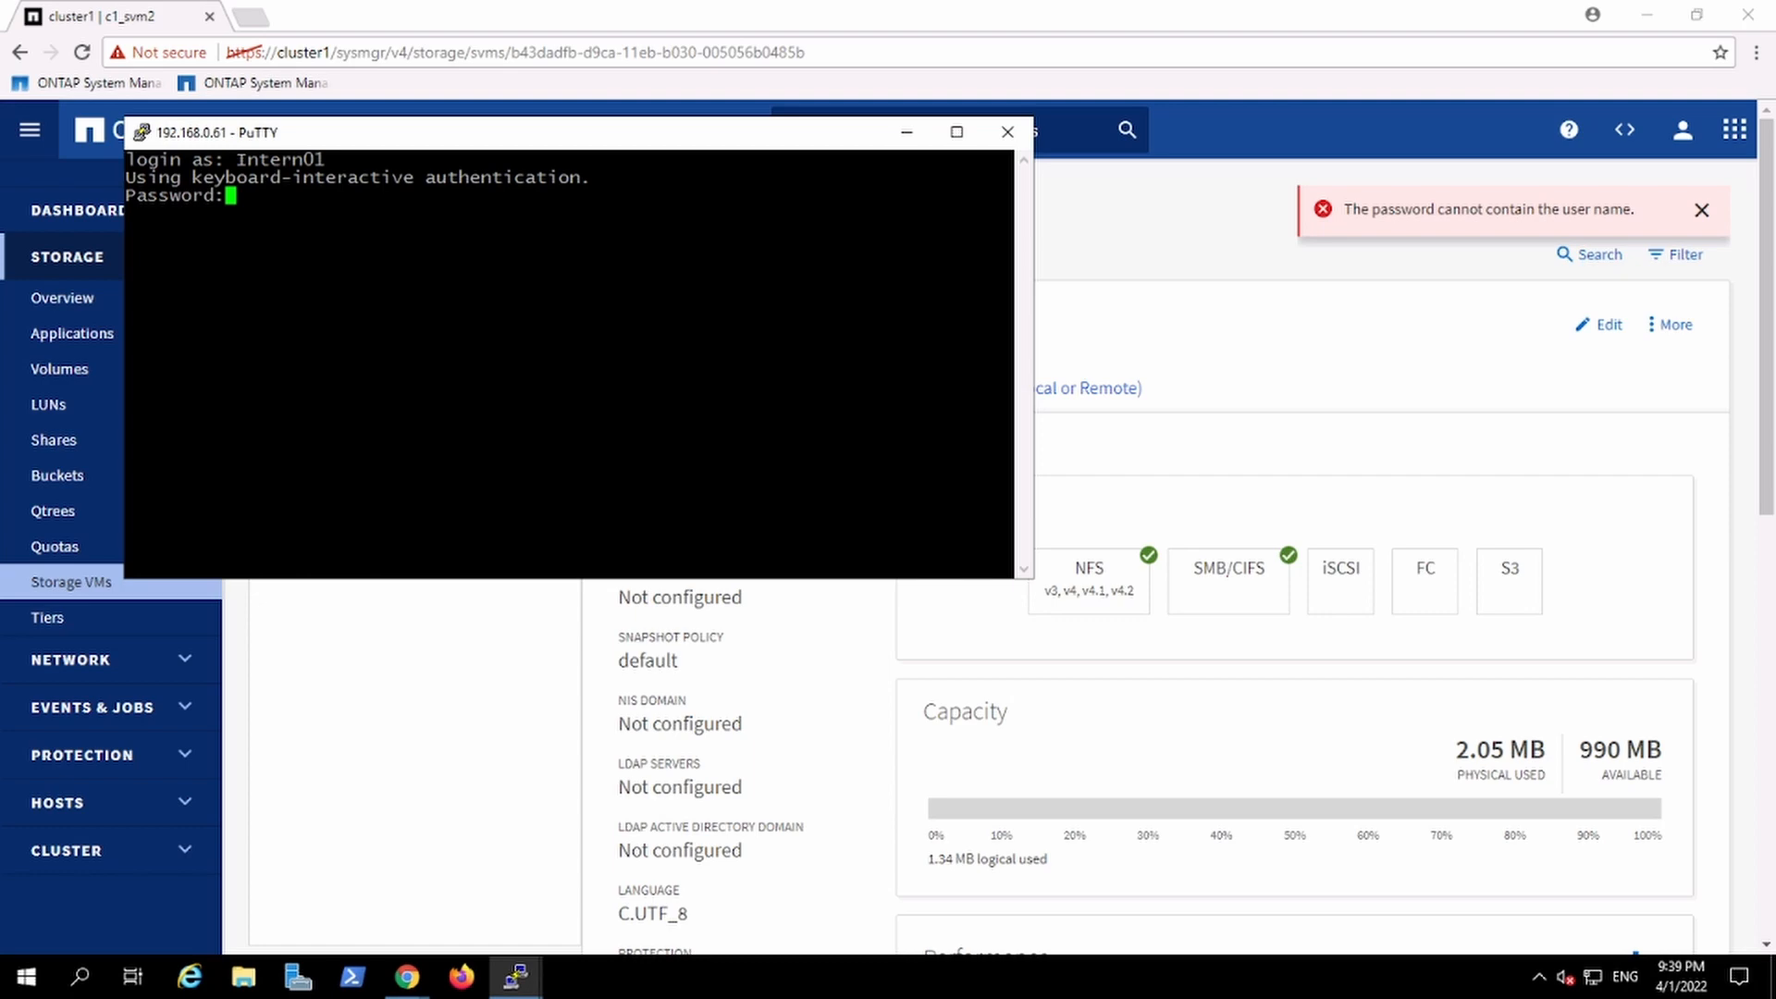
pyautogui.press('Return')
pyautogui.press('Return')
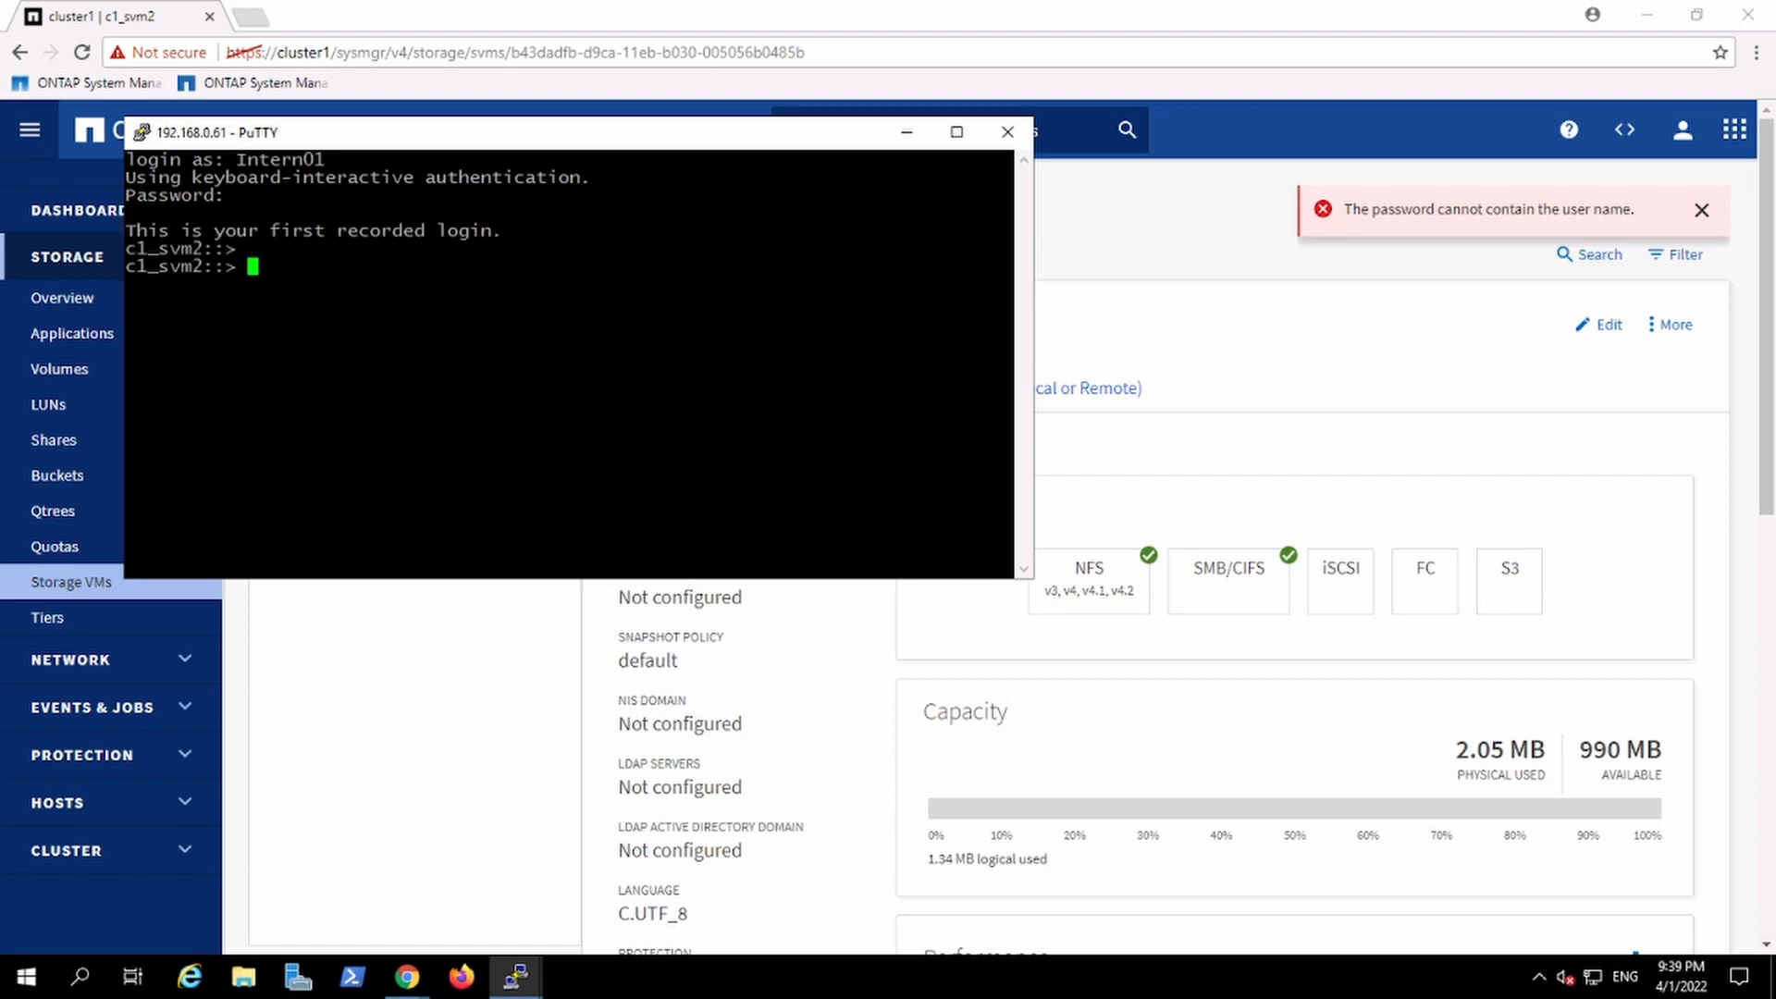
# Step: List the volumes visible to Intern01 on c1_svm2 with volume show
pyautogui.write('vol')
pyautogui.moveTo(584, 148); pyautogui.dragTo(960, 223)
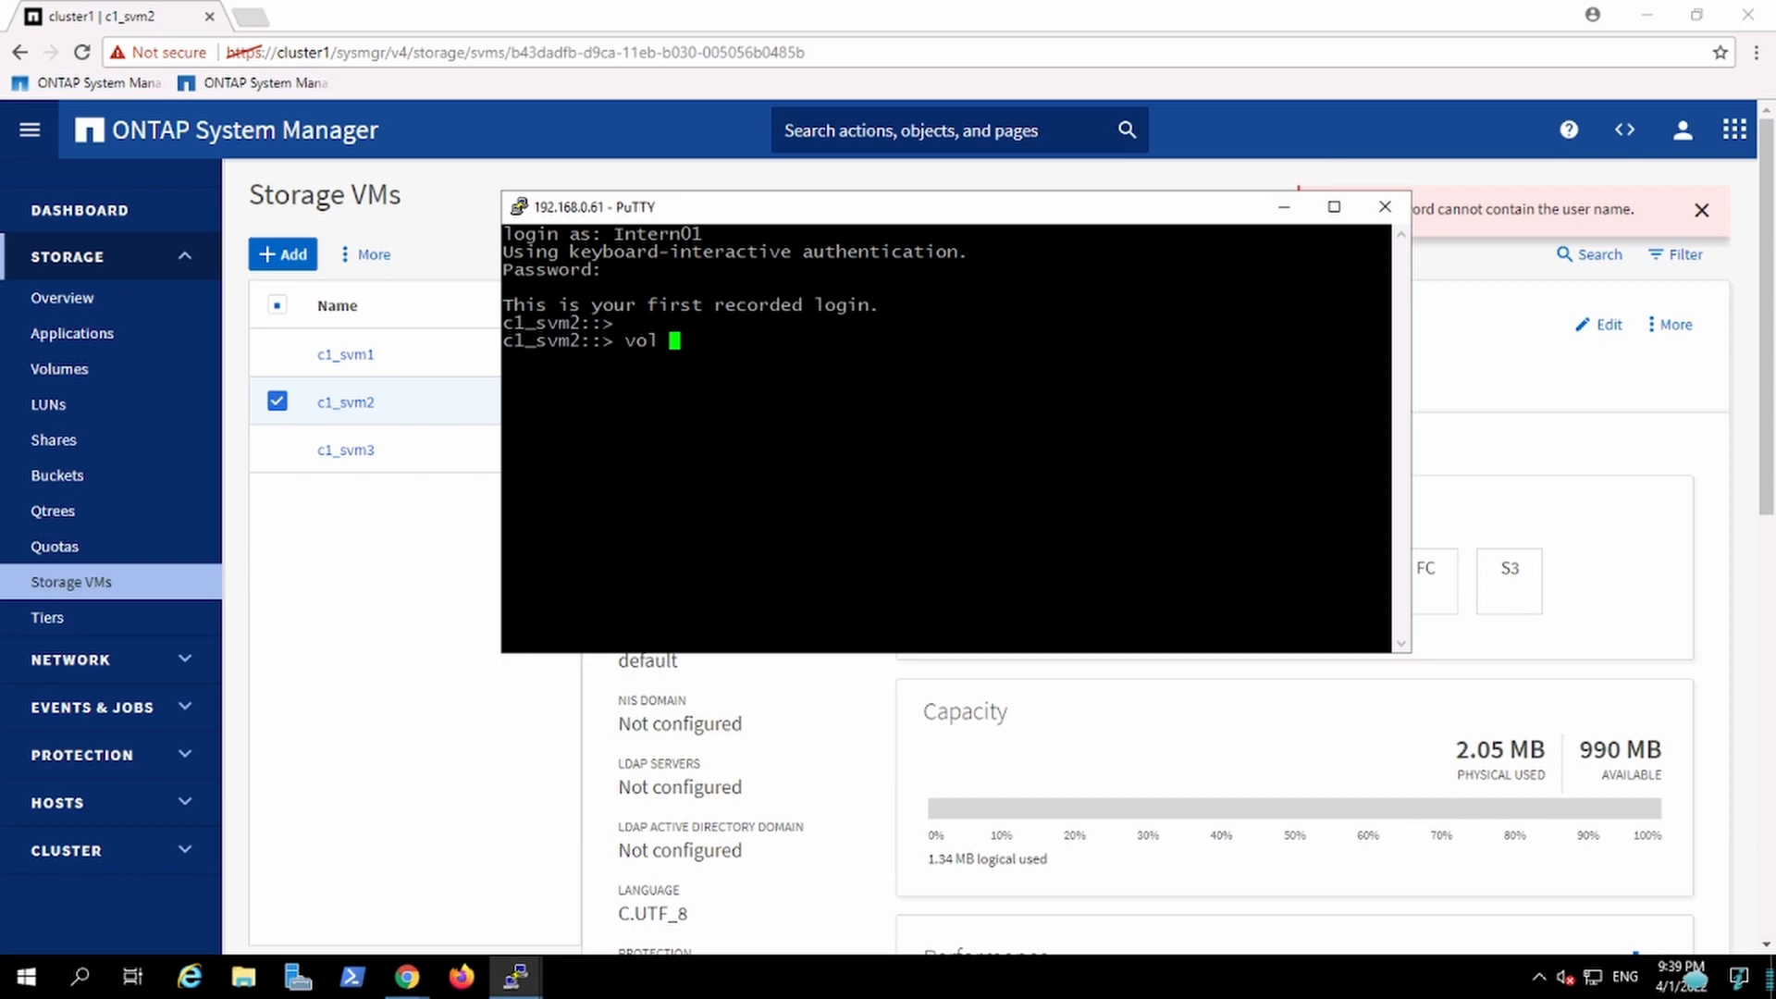
pyautogui.click(515, 976)
pyautogui.click(464, 908)
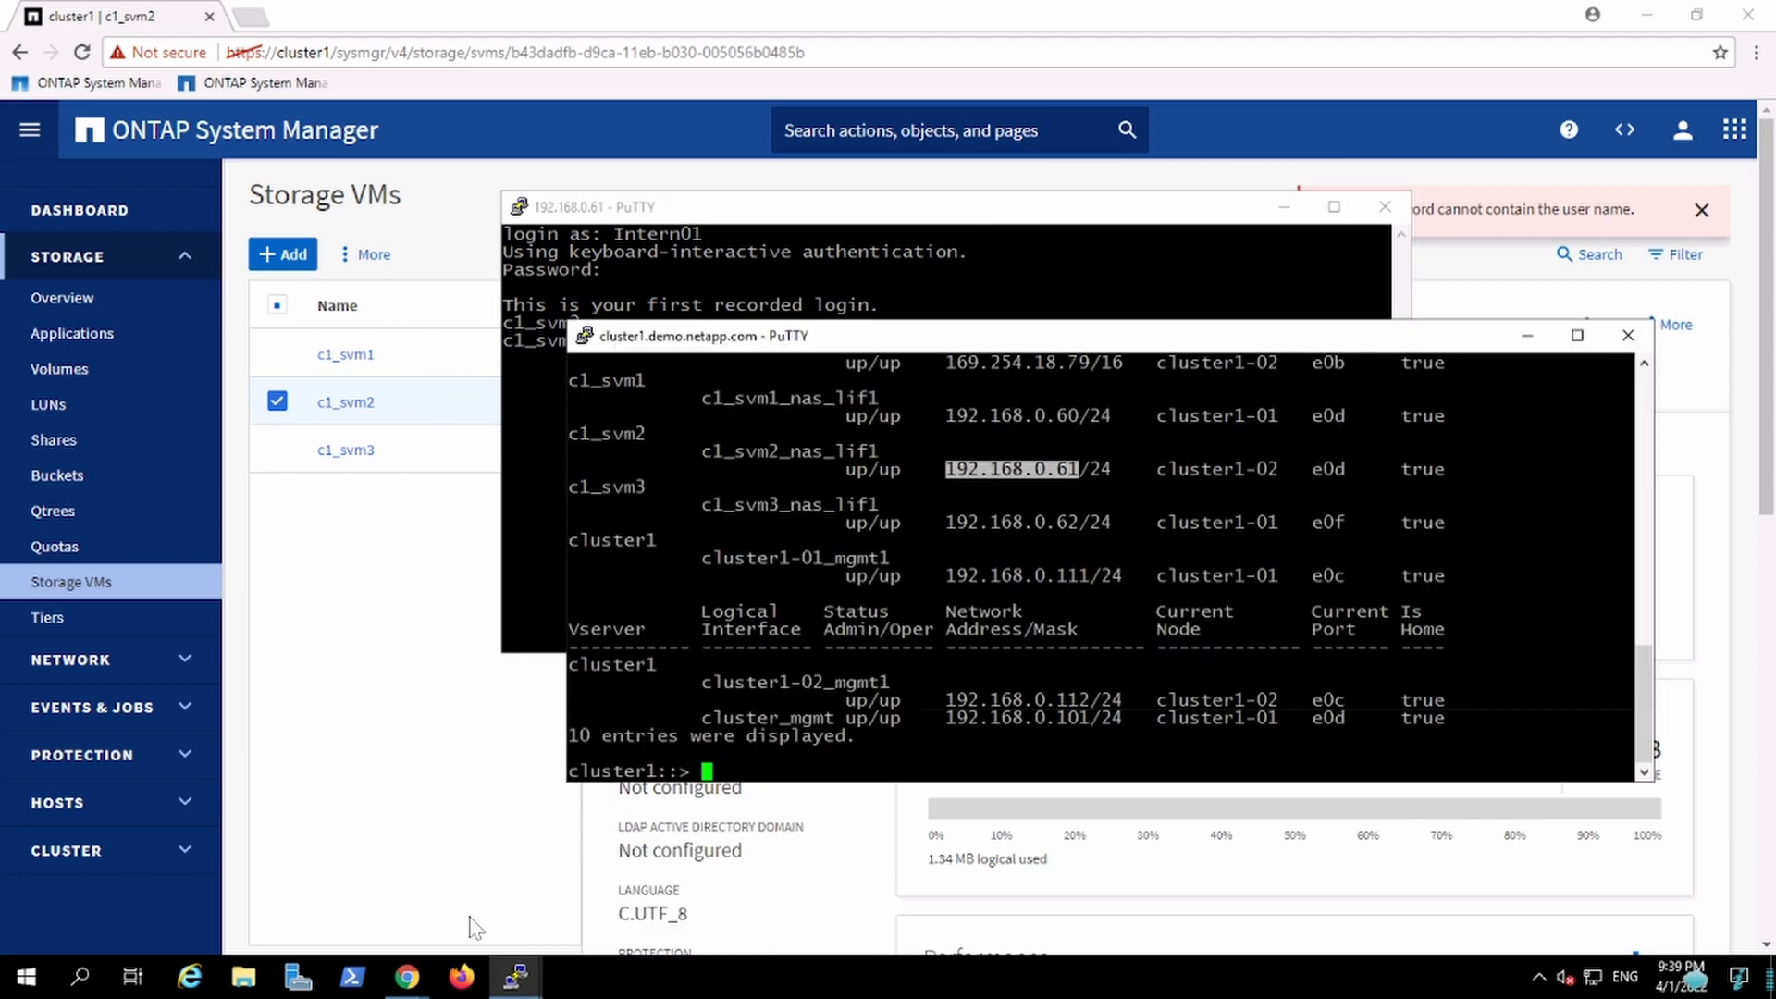
pyautogui.click(800, 254)
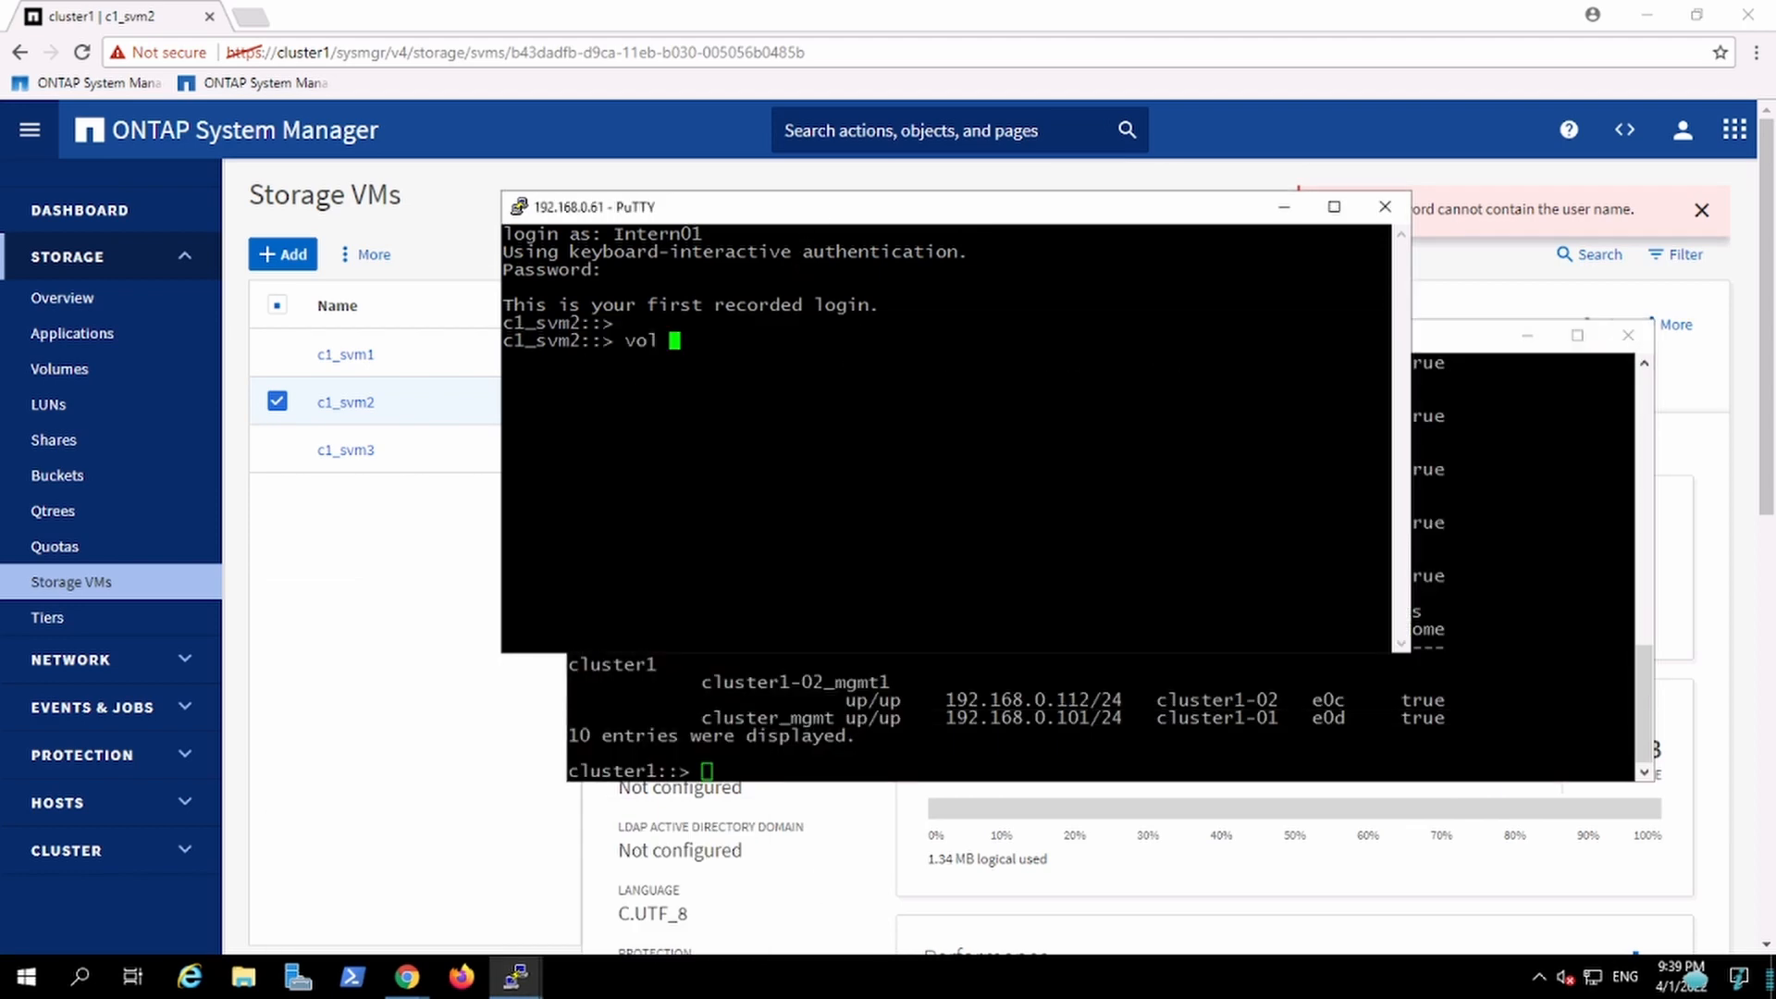
pyautogui.write('vol')
pyautogui.press('BackSpace')
pyautogui.write('ume s')
pyautogui.press('Tab')
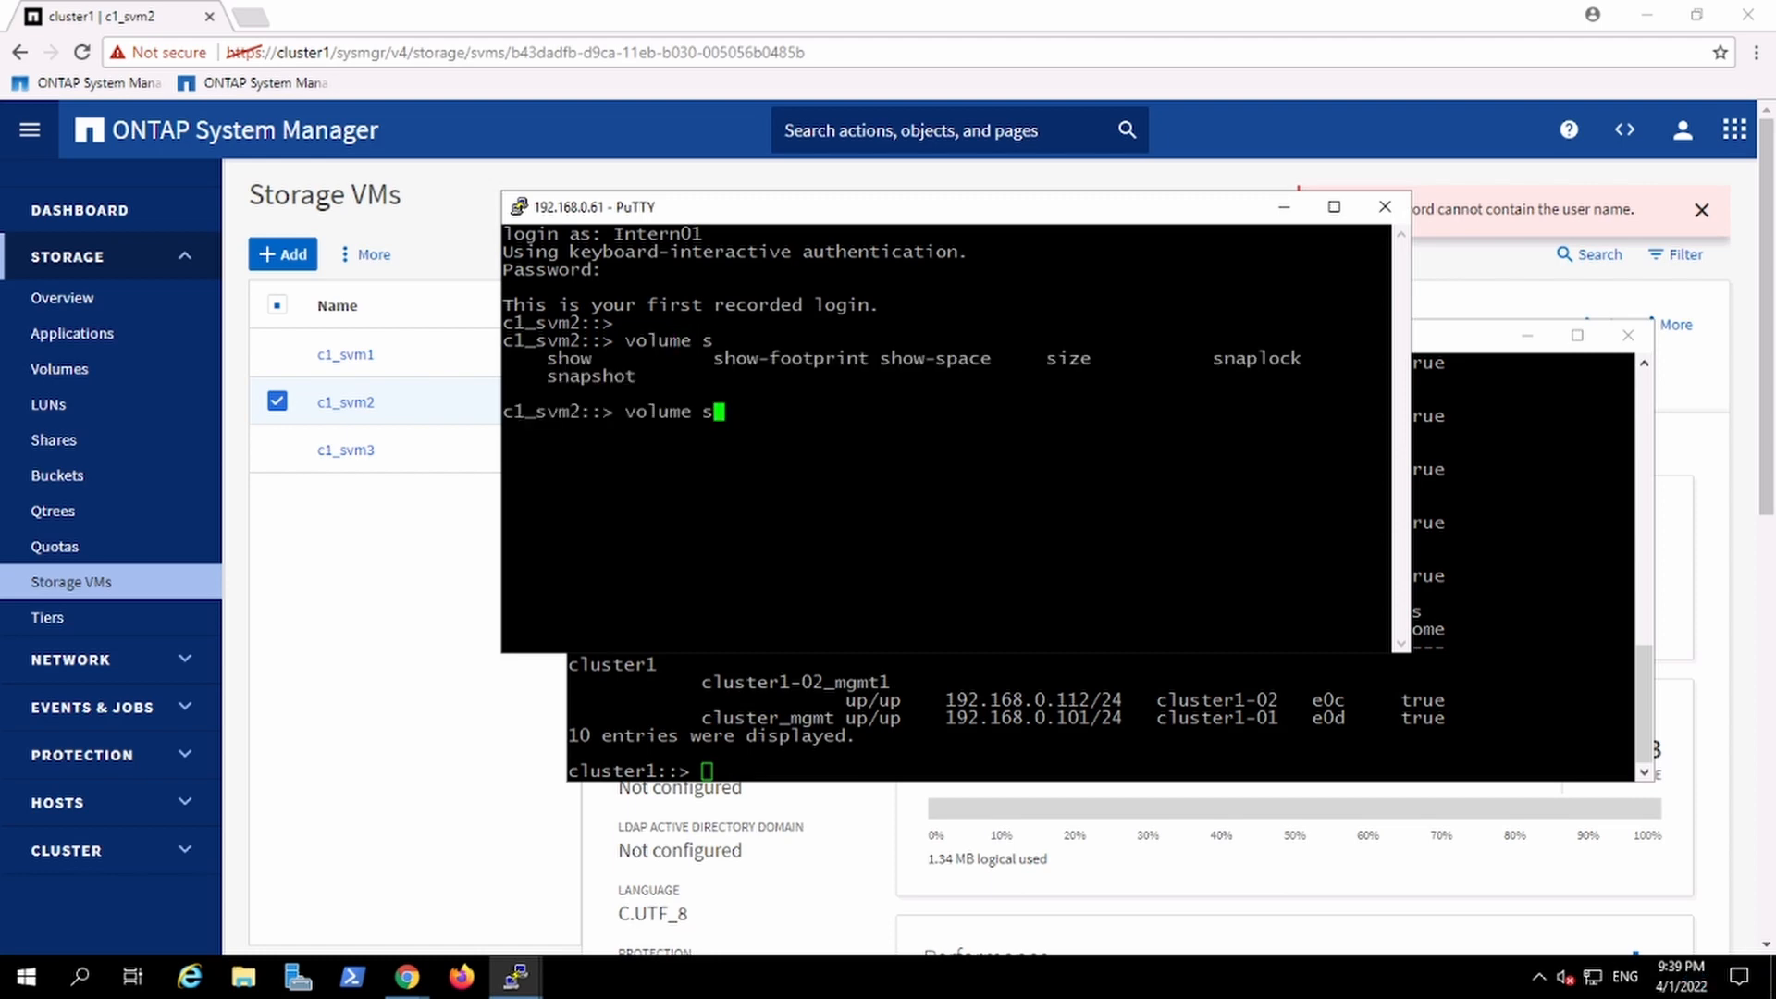
pyautogui.write('how')
pyautogui.press('Return')
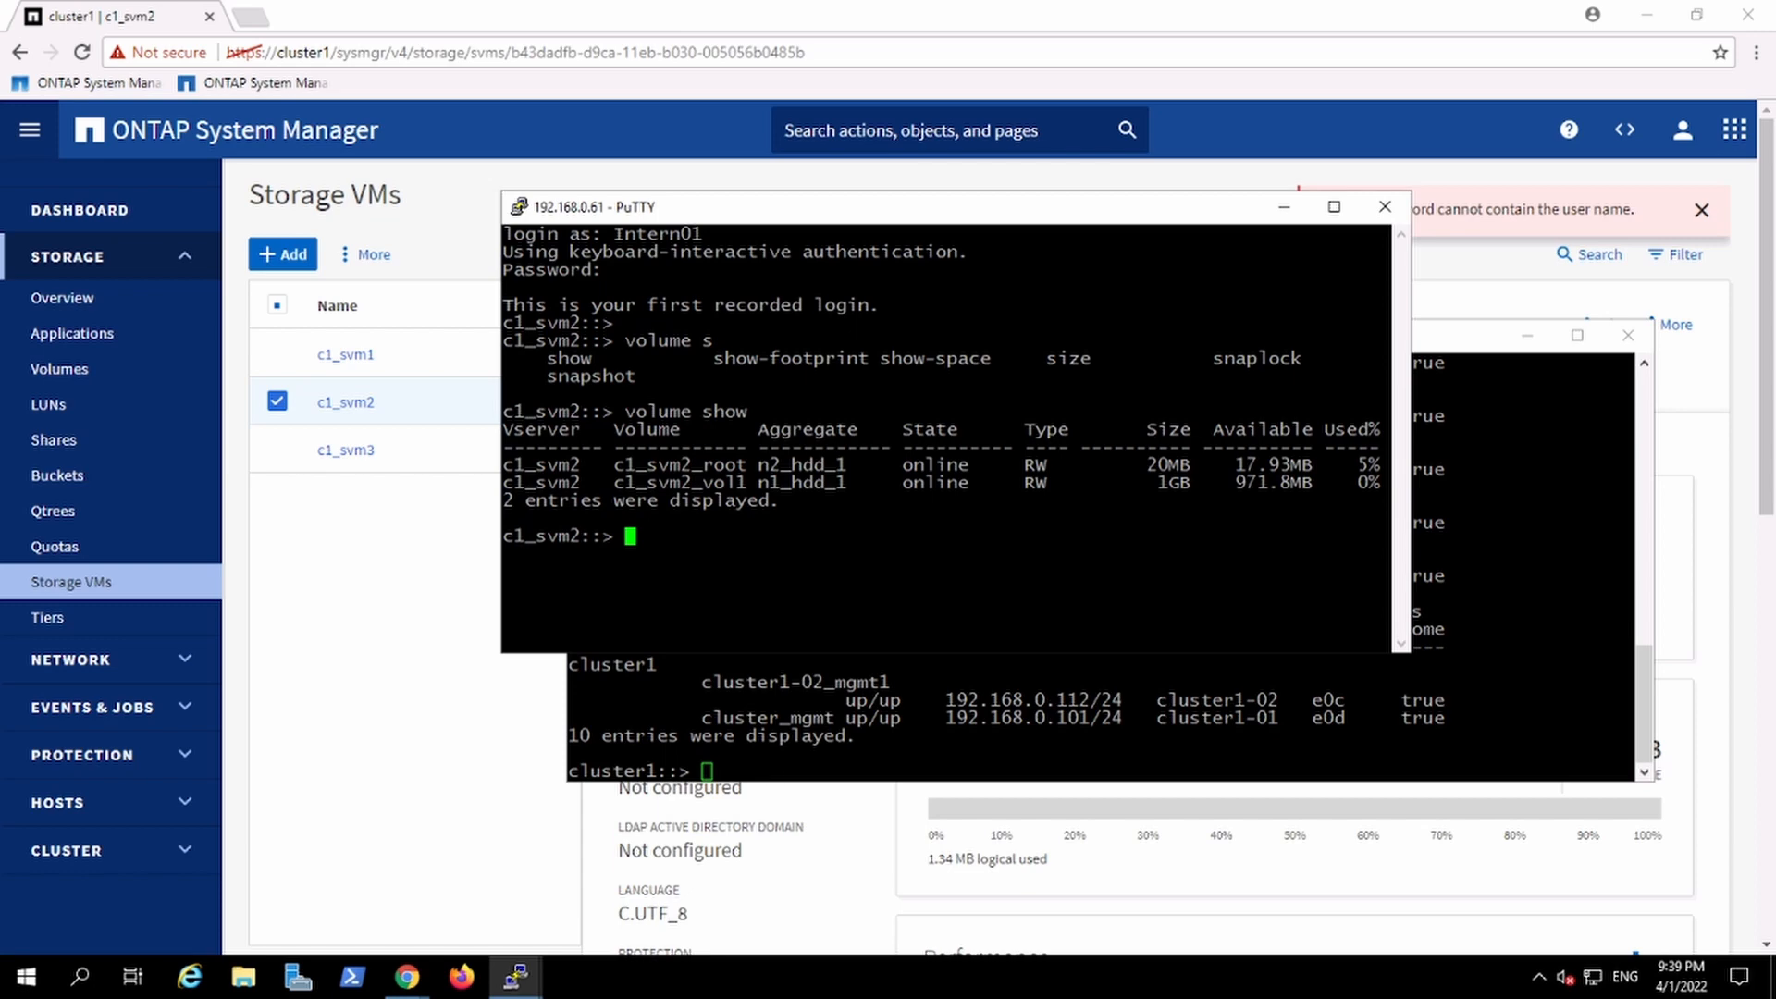
# Step: Copy the volume show command and run it in the cluster1 admin session for comparison
pyautogui.hotkey('alt', 'Tab')
pyautogui.hotkey('alt', 'Tab')
pyautogui.moveTo(626, 413); pyautogui.dragTo(747, 413)
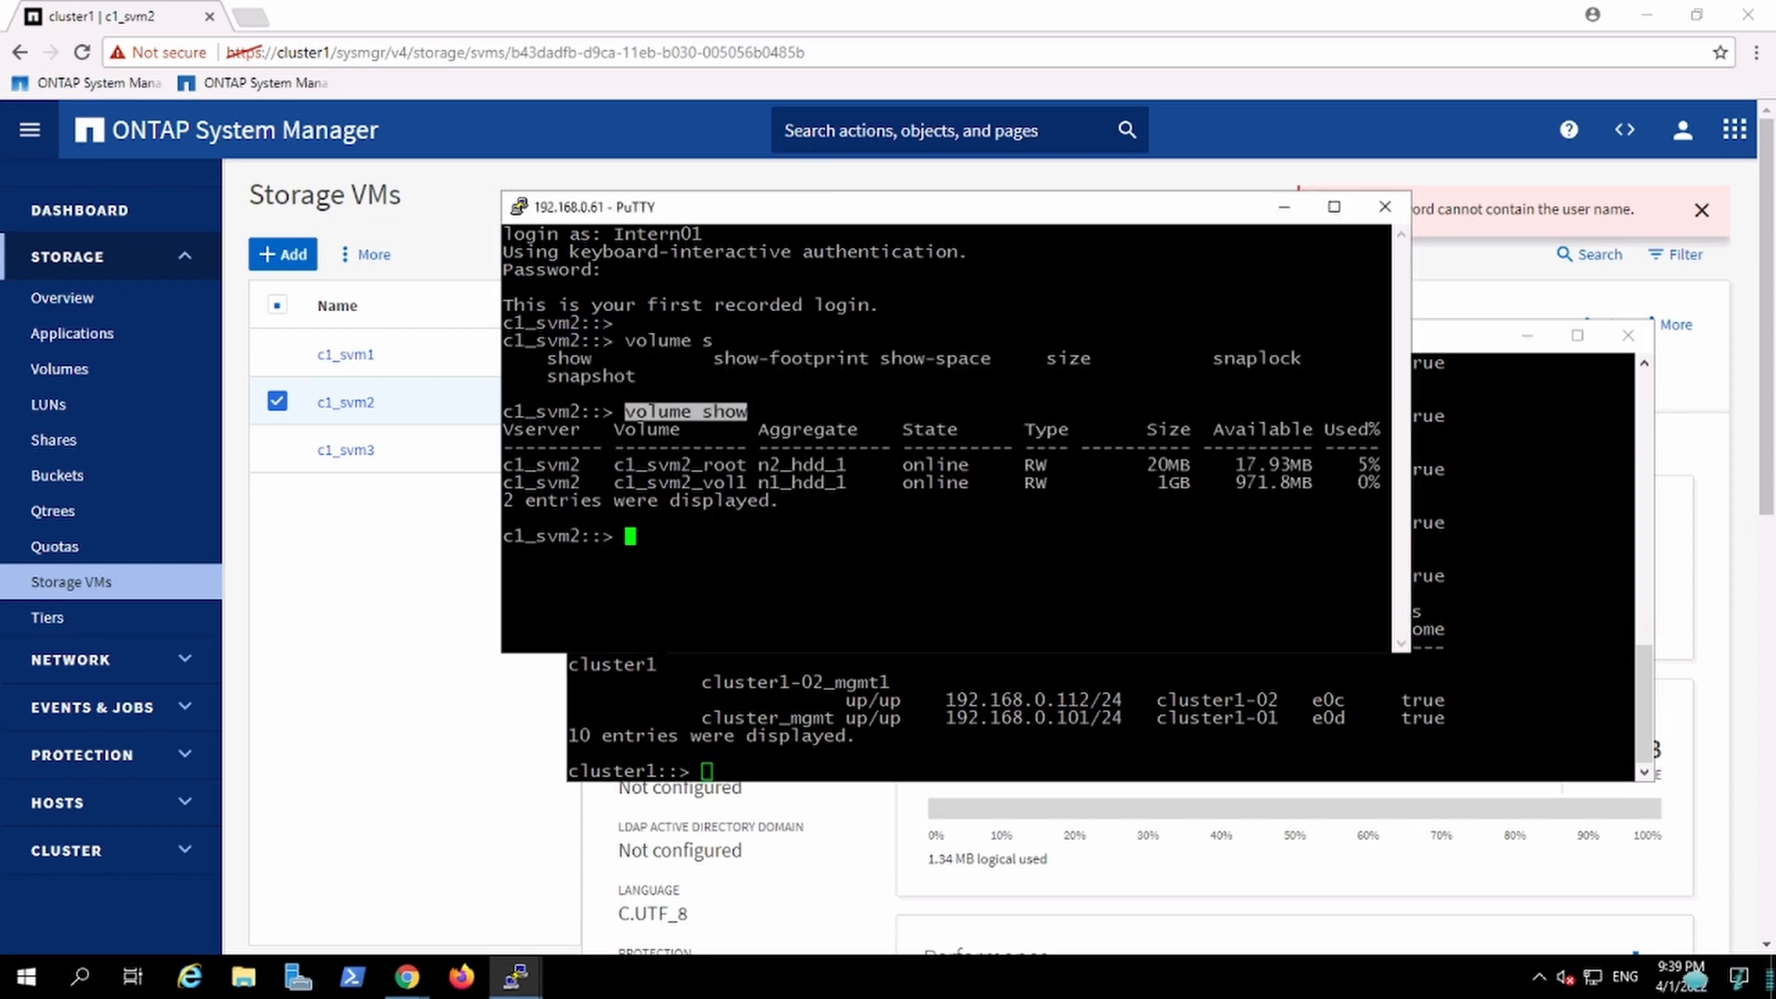
pyautogui.hotkey('alt', 'Tab')
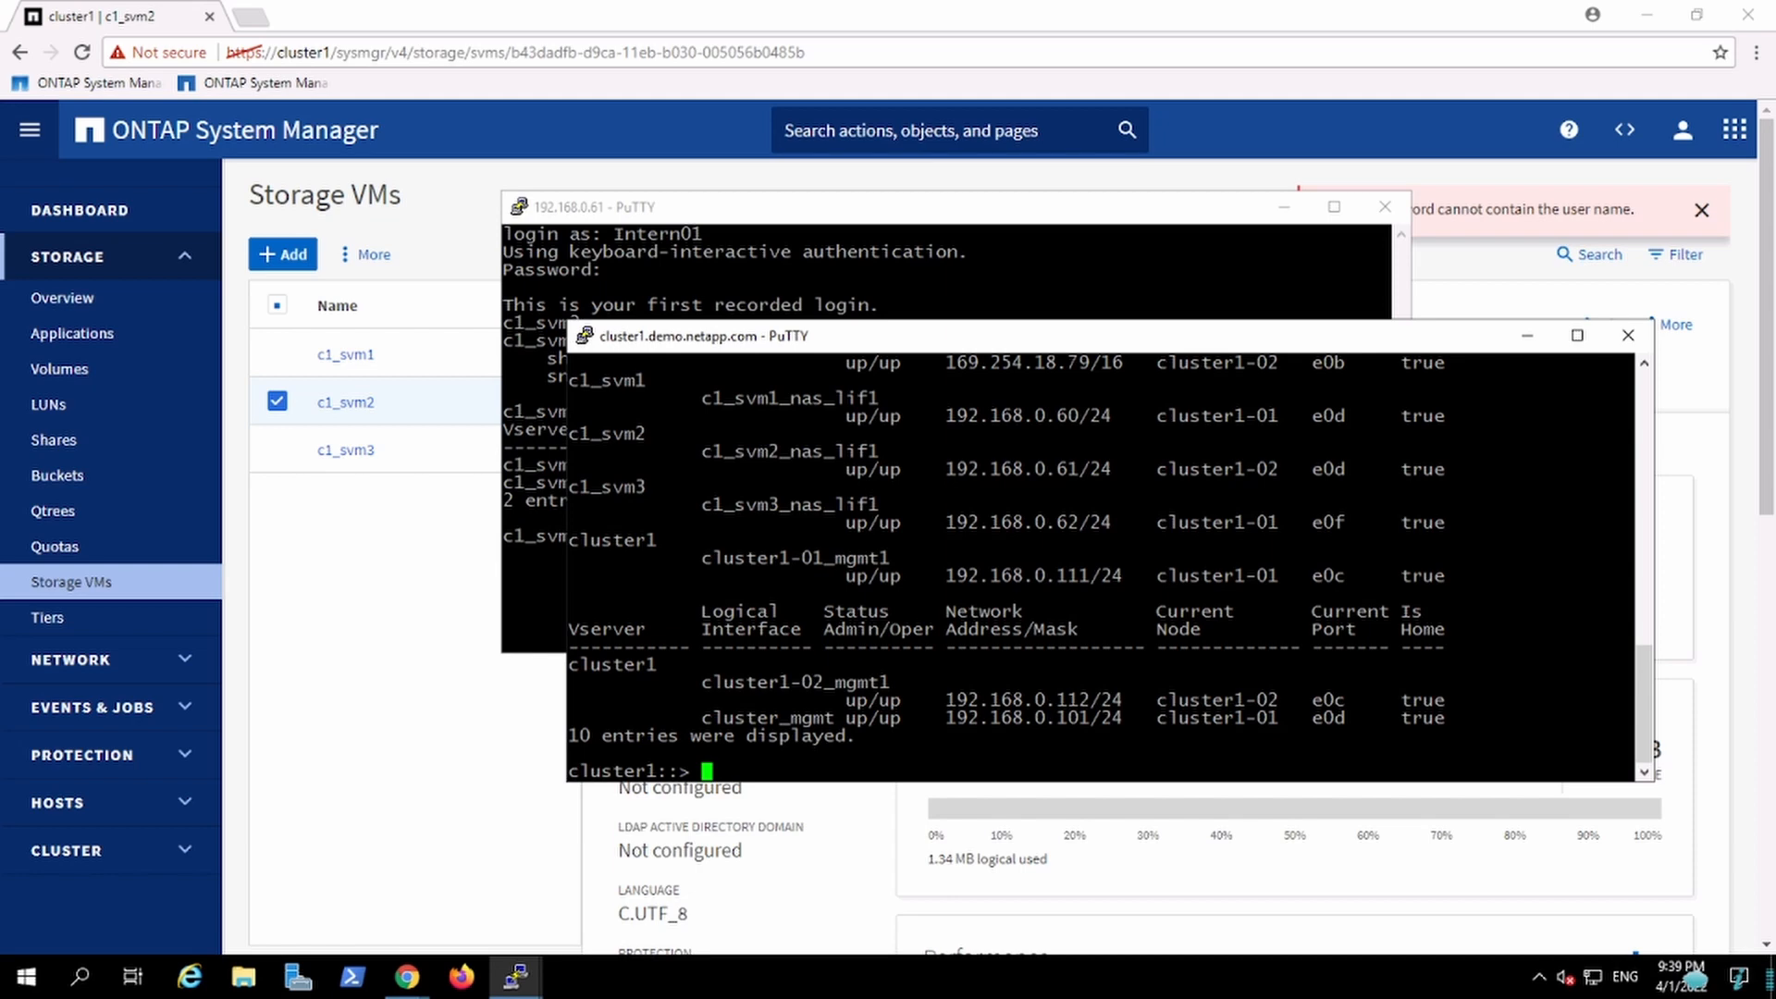
pyautogui.write('volume show')
pyautogui.press('Return')
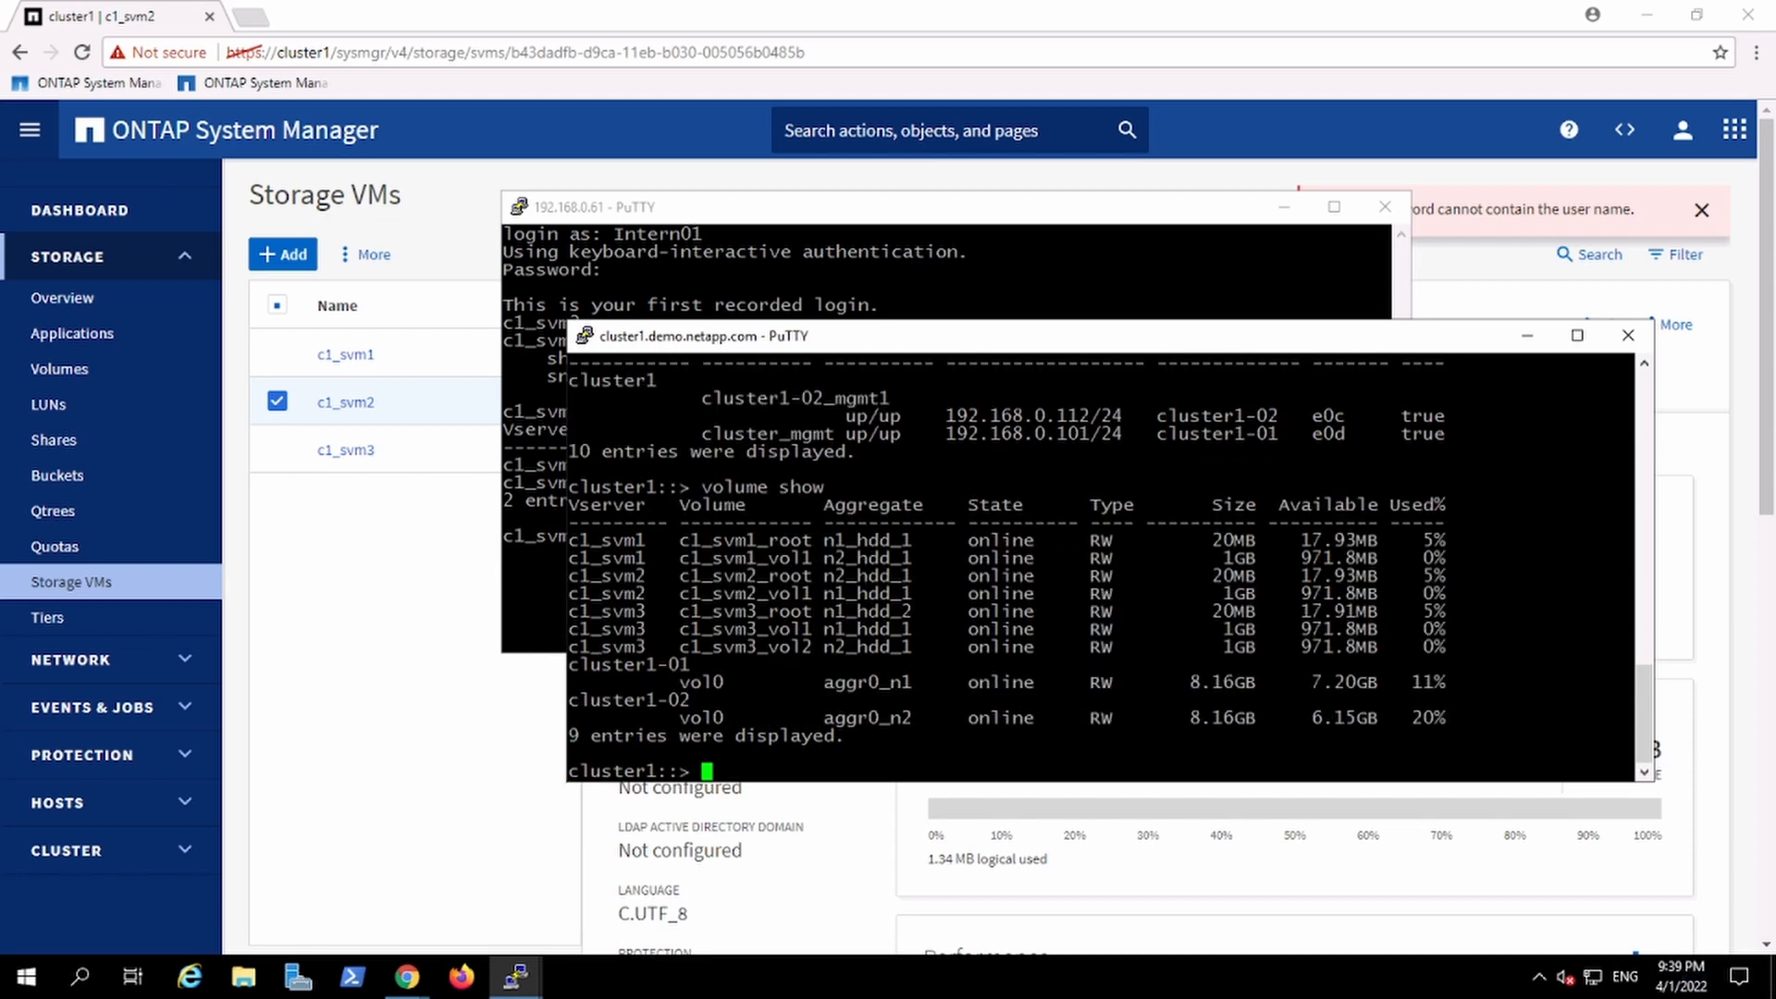
# Step: Open c1_svm2's Users and Roles settings in System Manager and inspect the Intern01 user entry
pyautogui.click(481, 745)
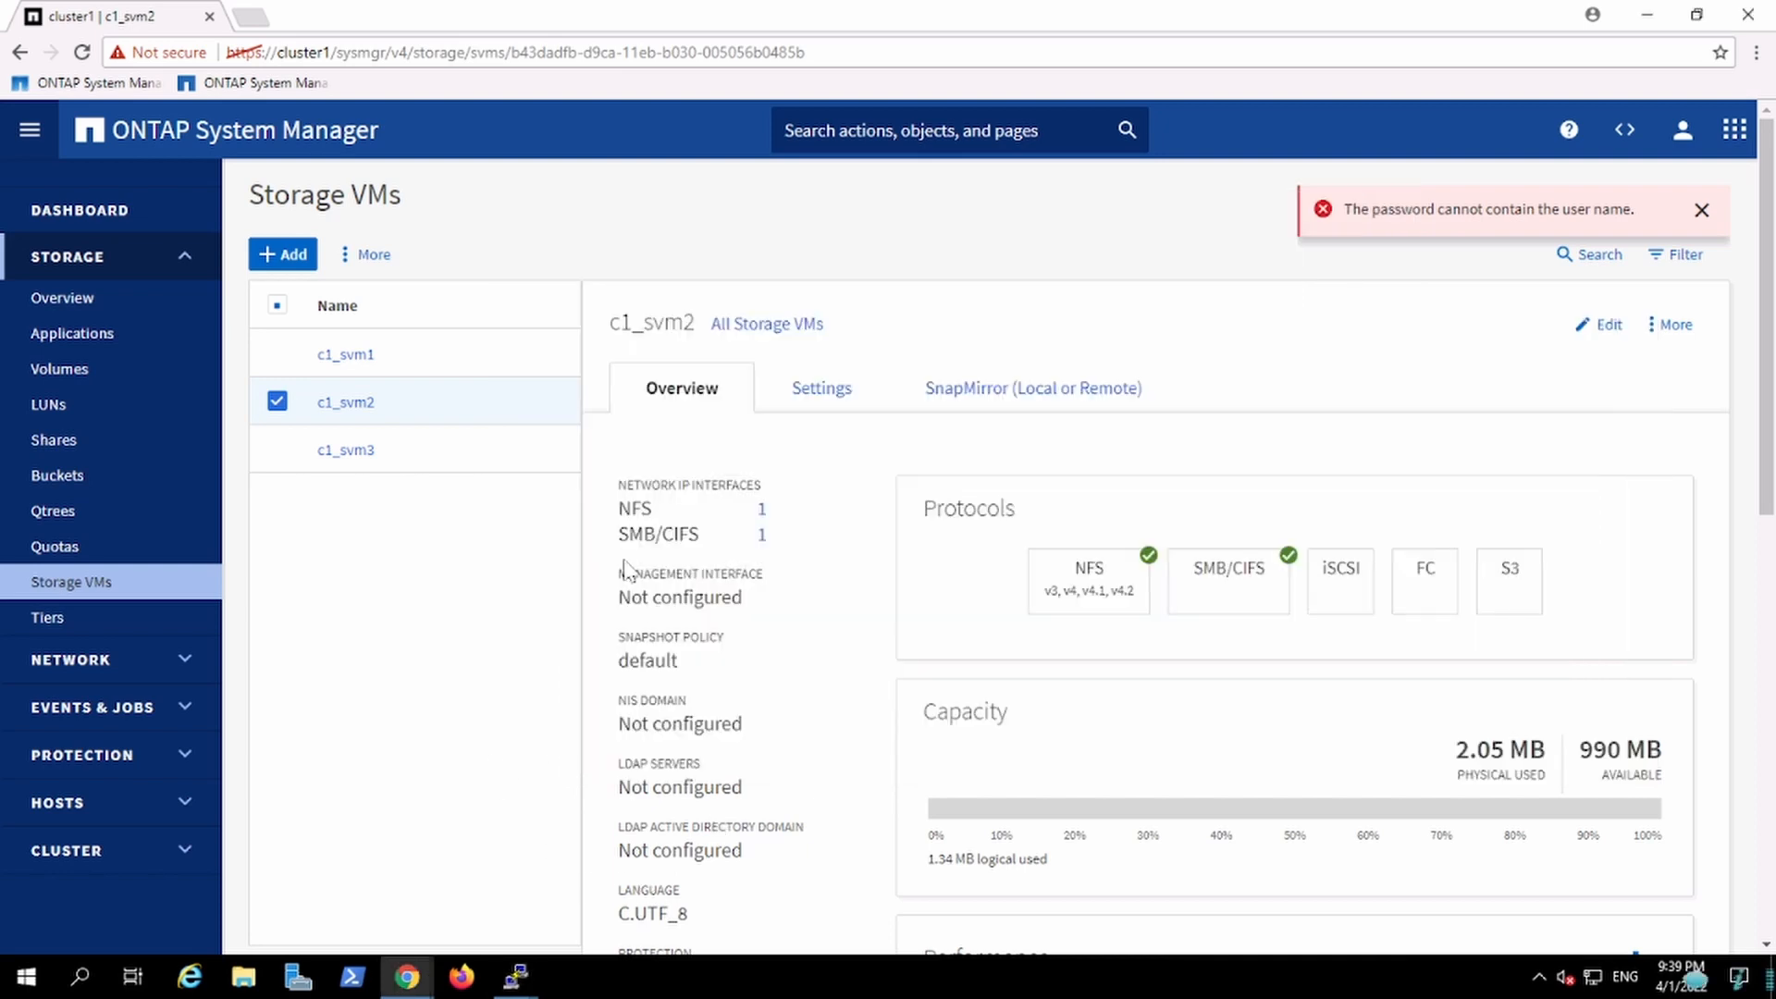
pyautogui.click(813, 401)
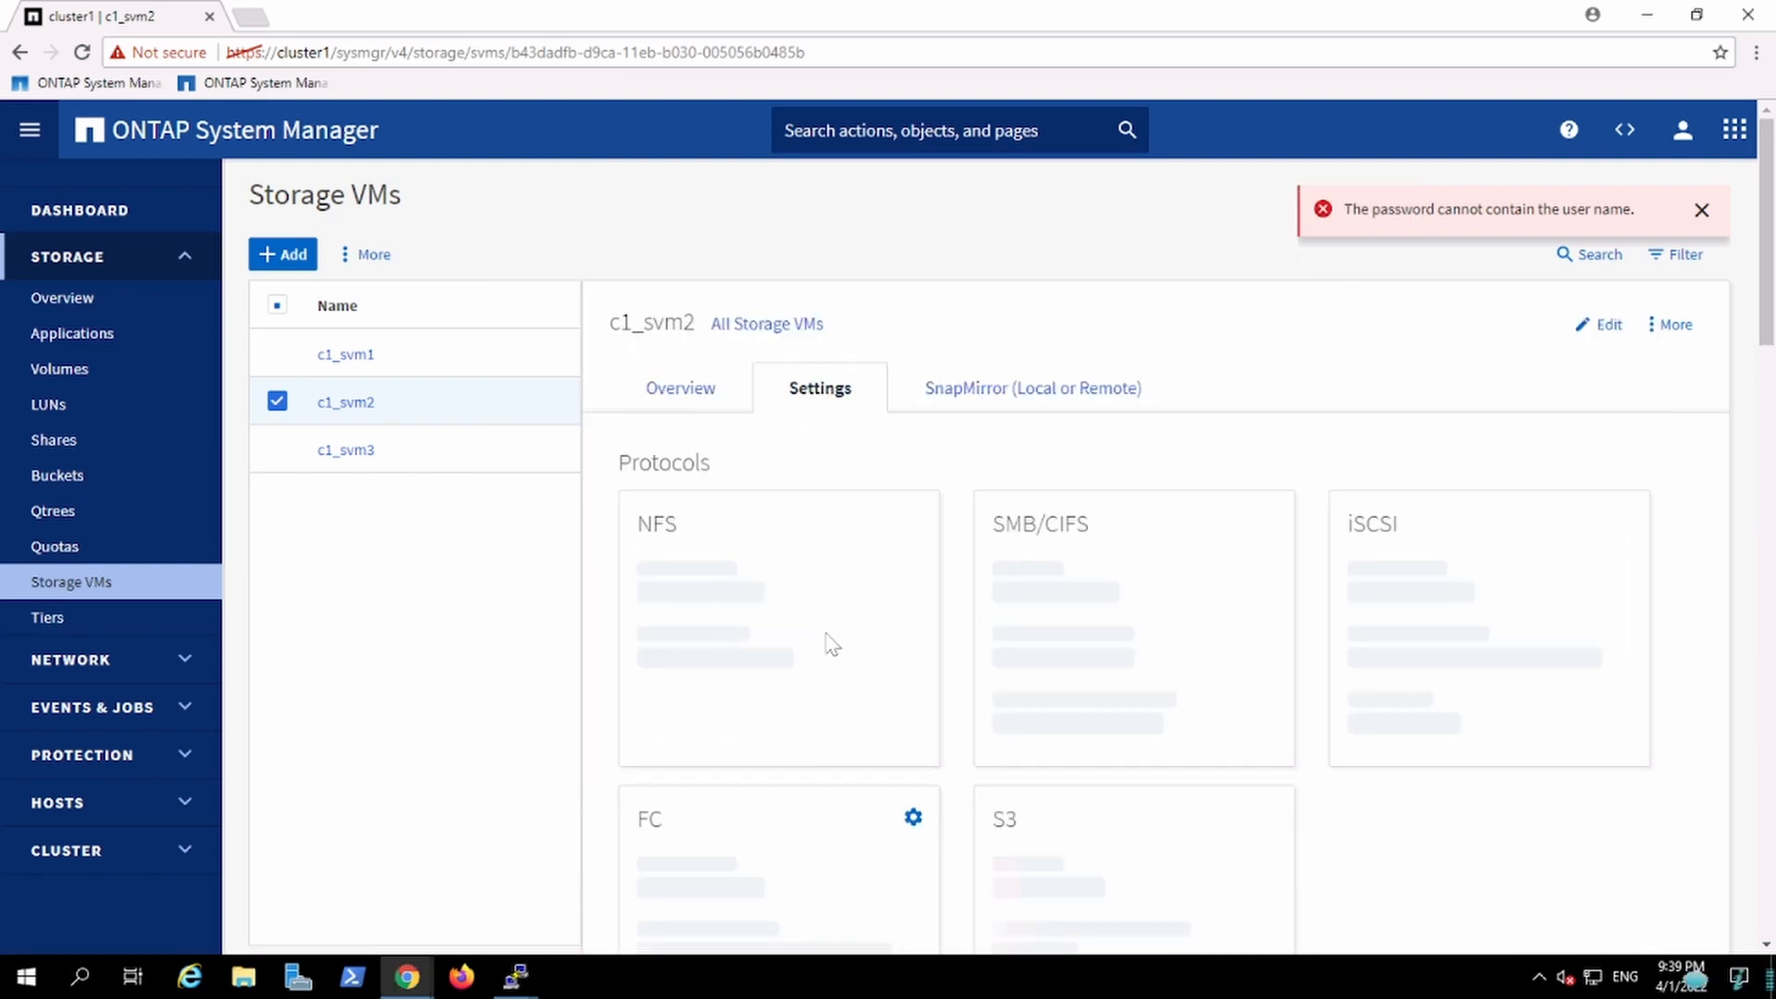
pyautogui.scroll(-15, 1772, 712)
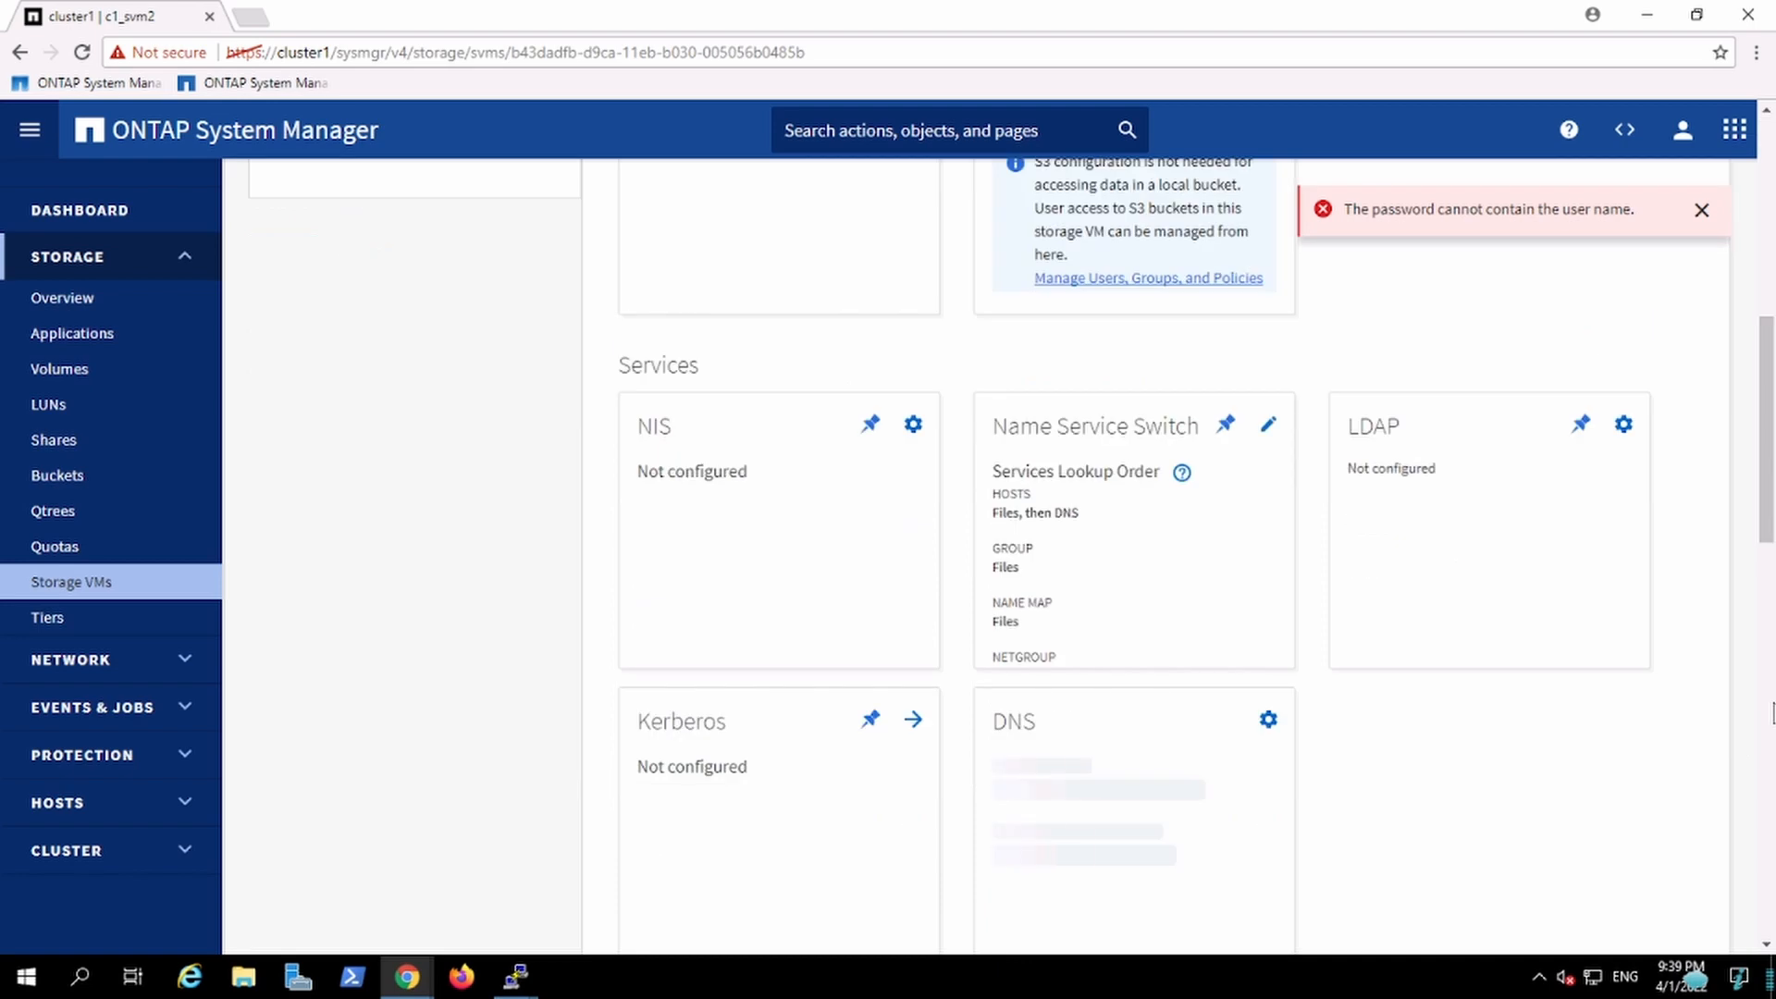
pyautogui.scroll(-3, 1772, 888)
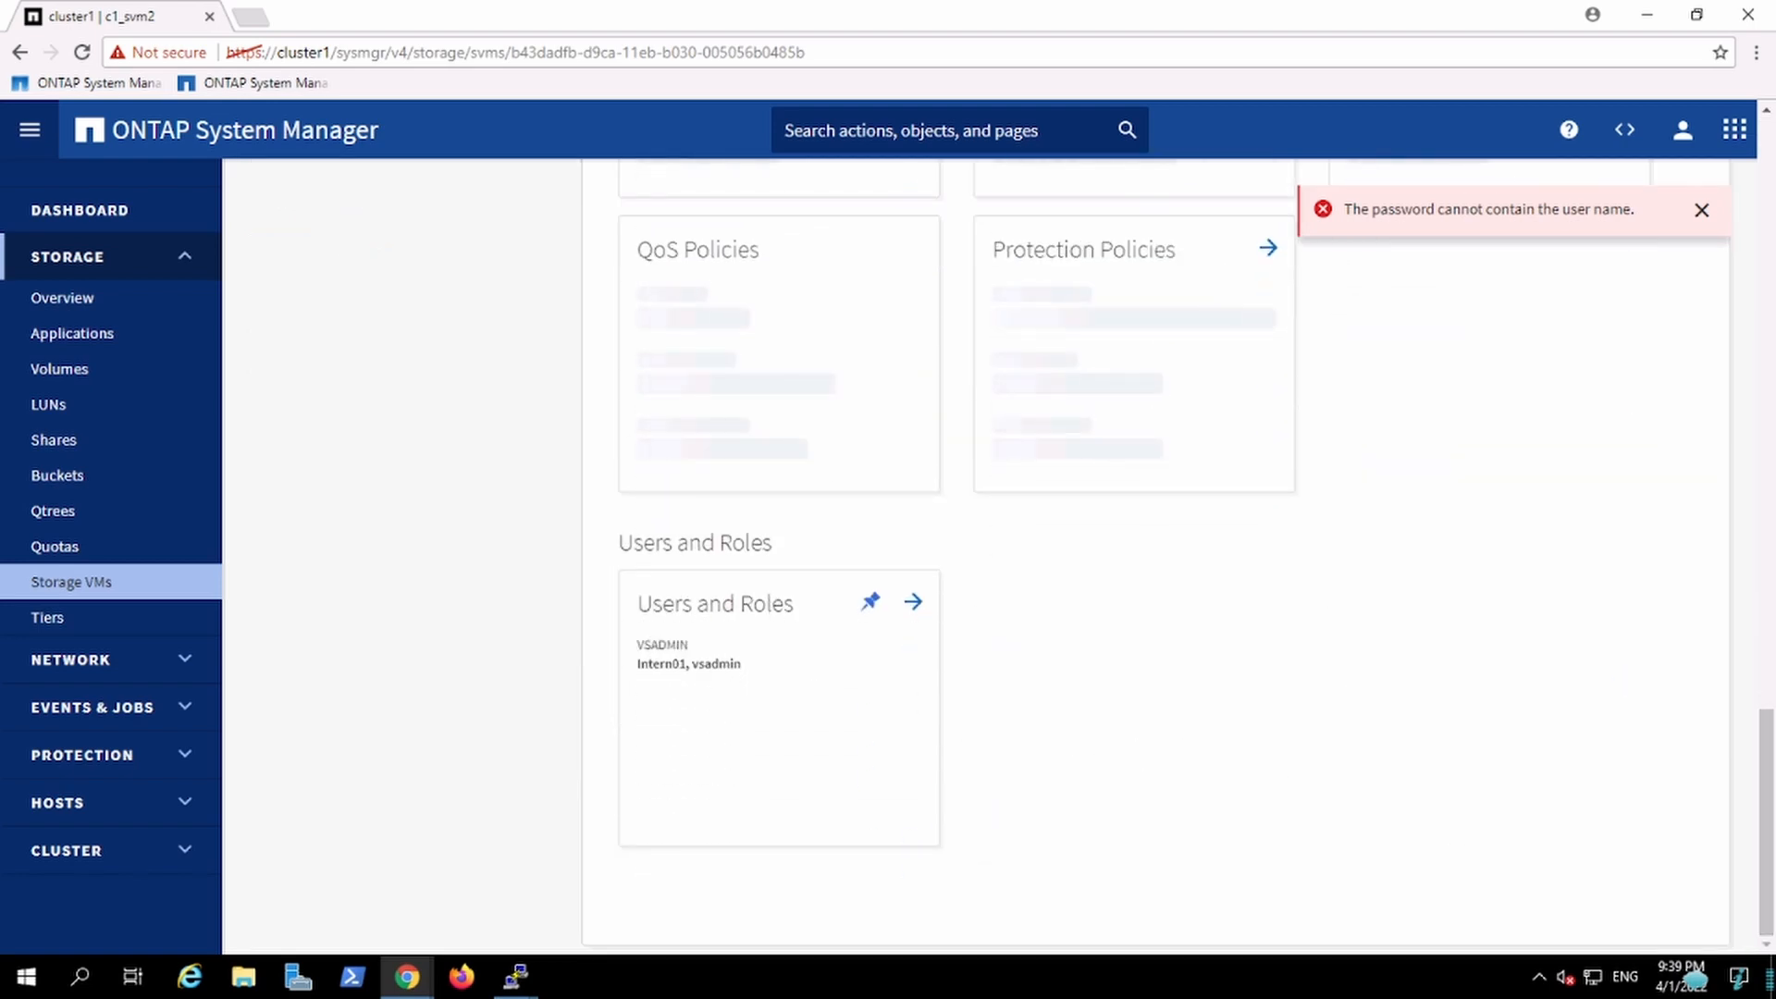
pyautogui.click(913, 601)
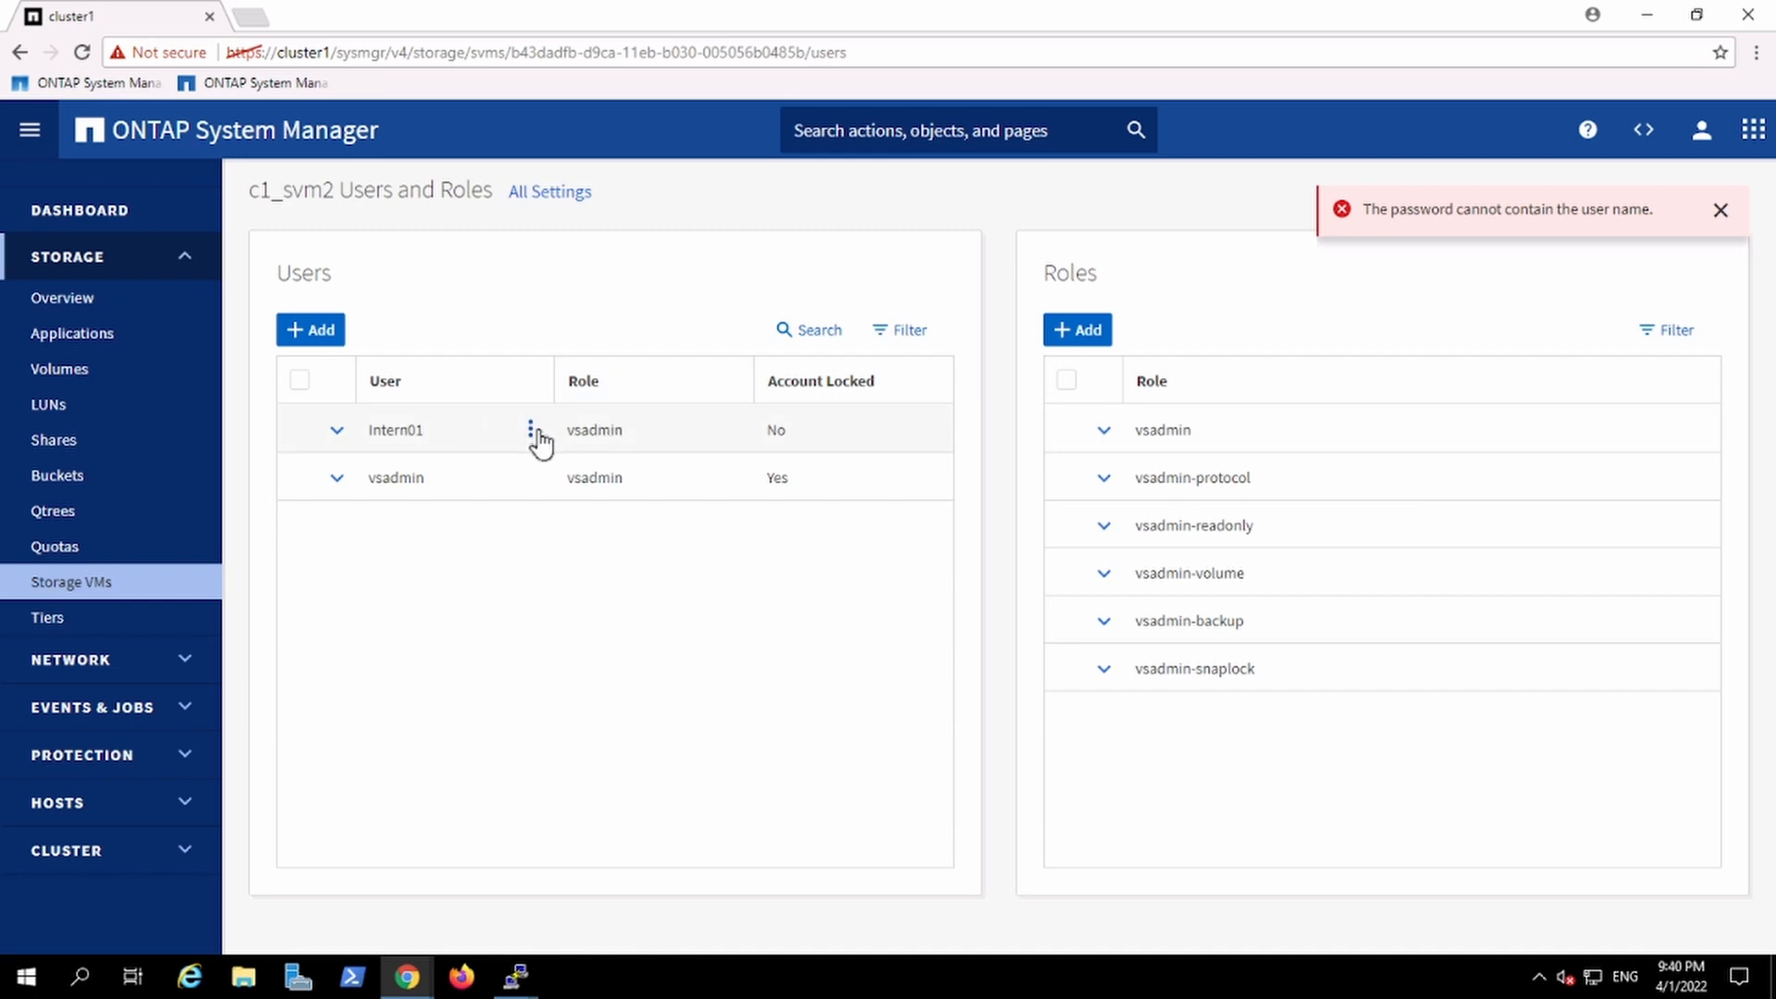
pyautogui.click(532, 431)
# Step: Show the comment field of c1_svm2's volumes with volume show -field comment in the Intern01 session
pyautogui.moveTo(515, 975)
pyautogui.click(598, 895)
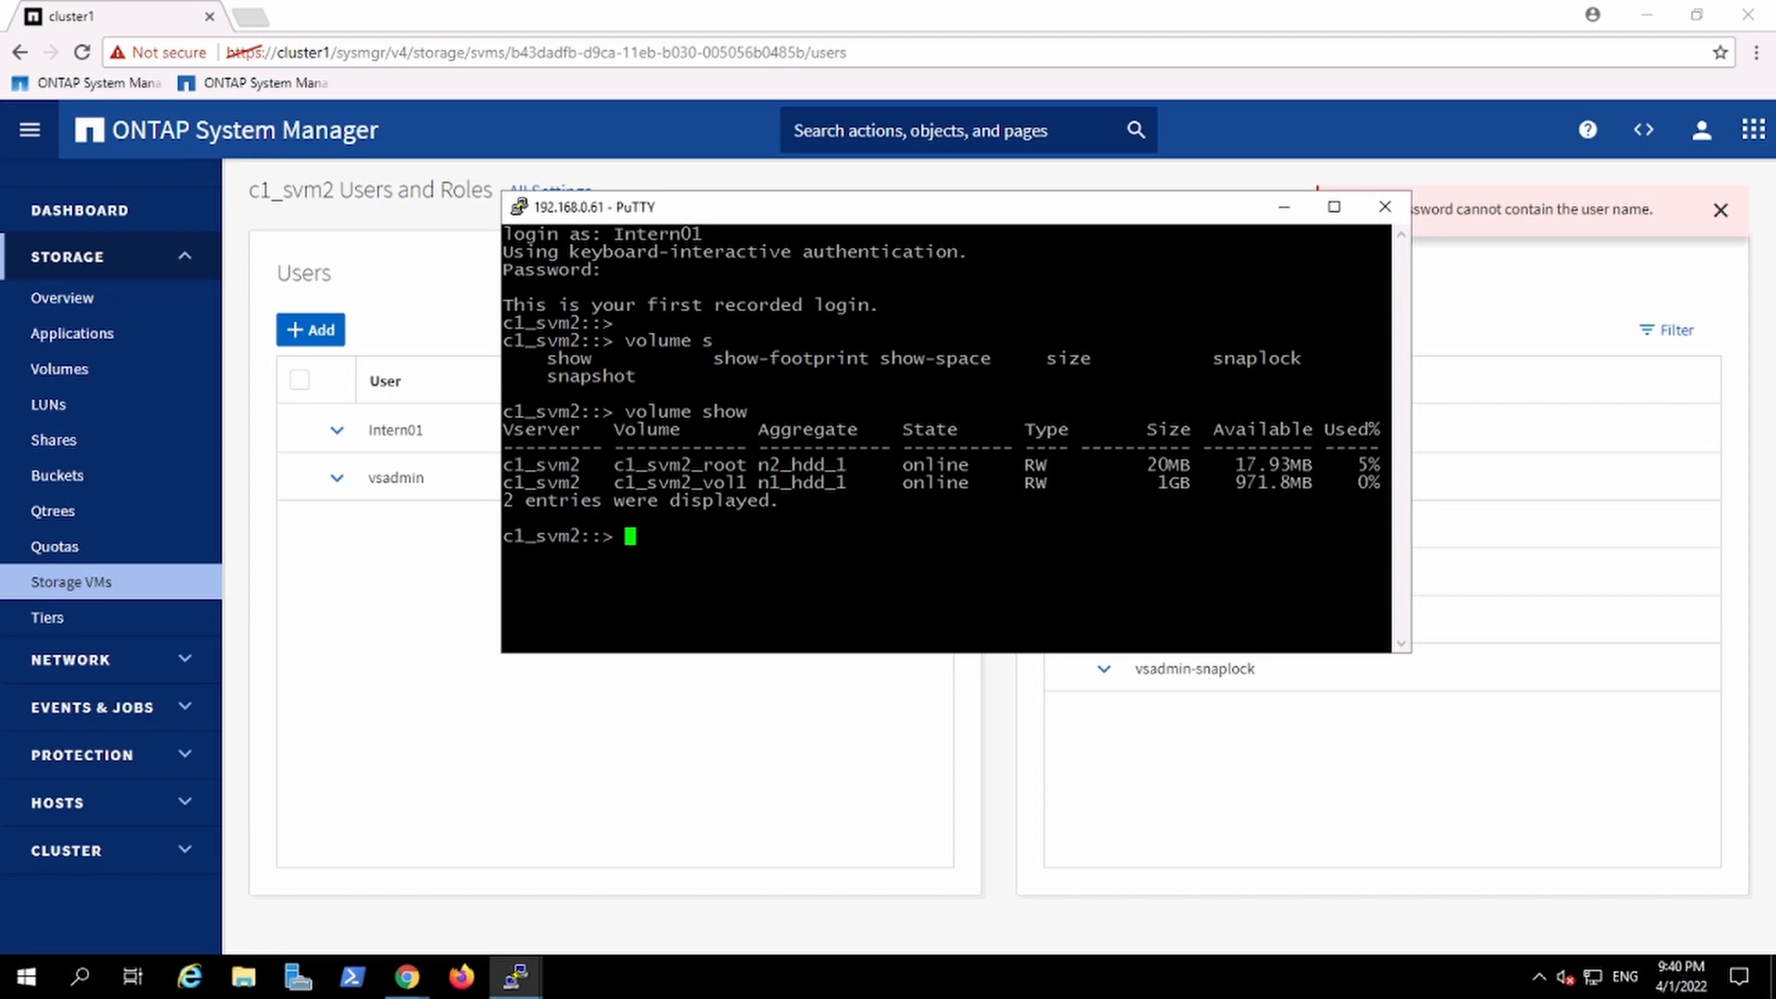
pyautogui.write('volum show -field com')
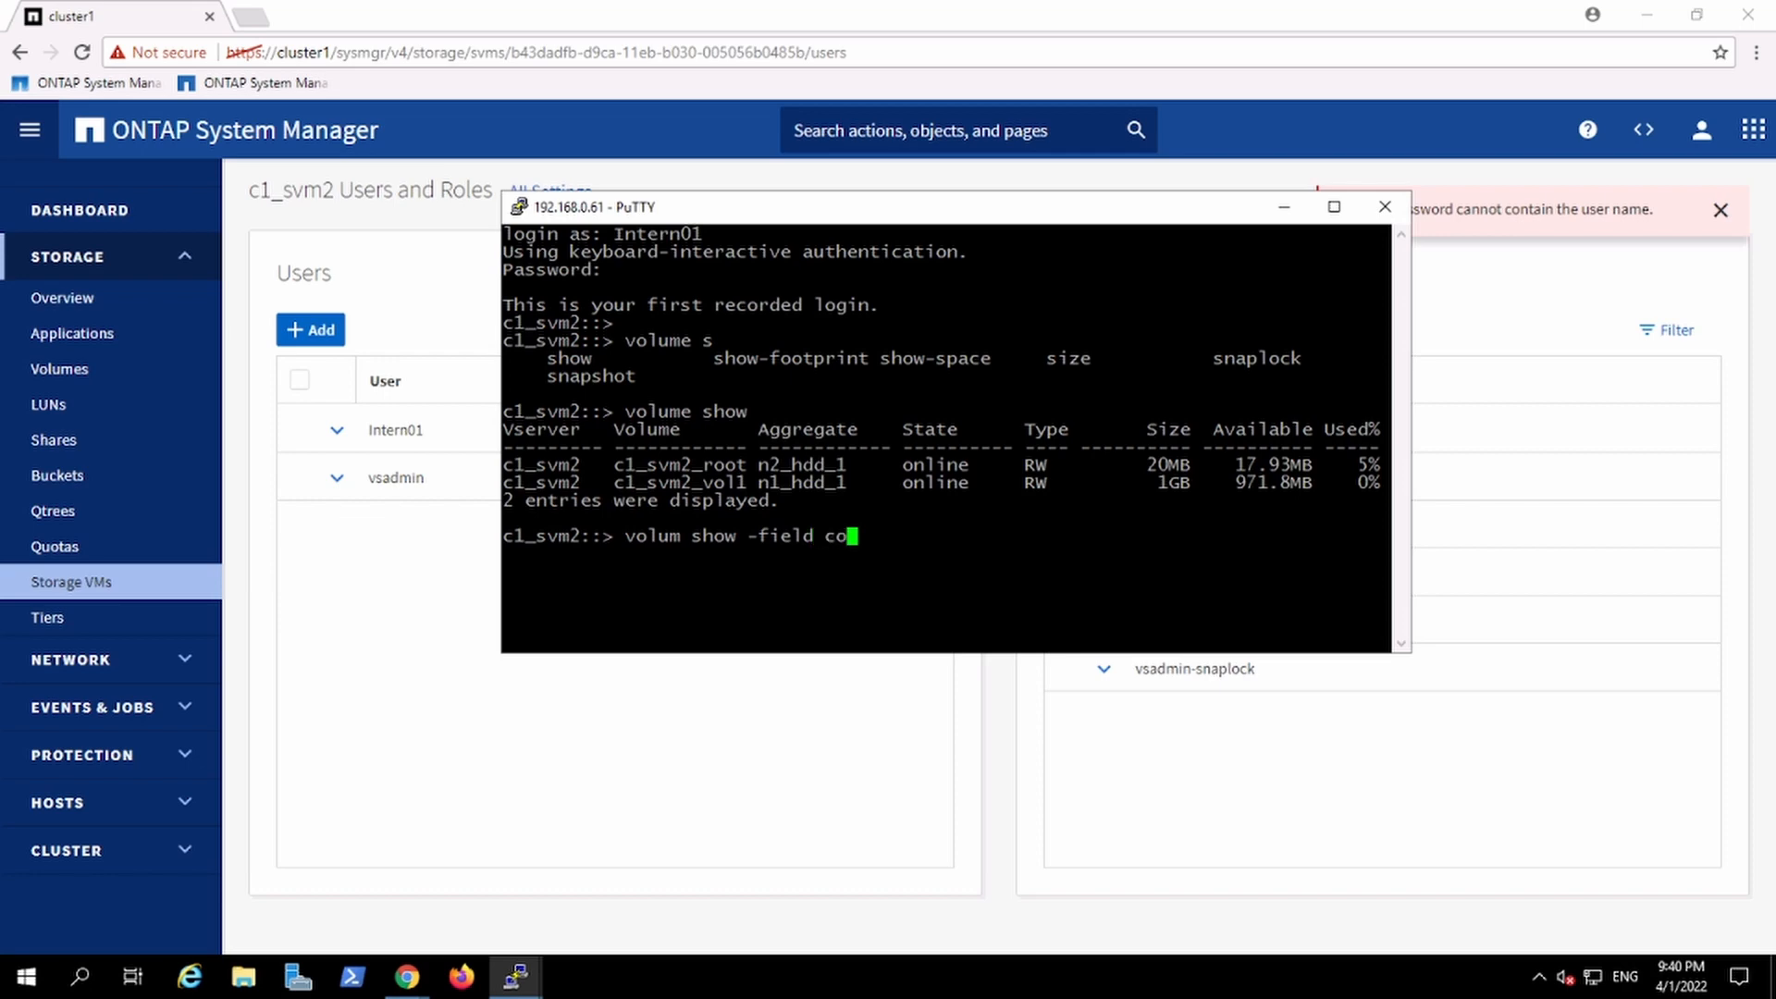
pyautogui.press('Tab')
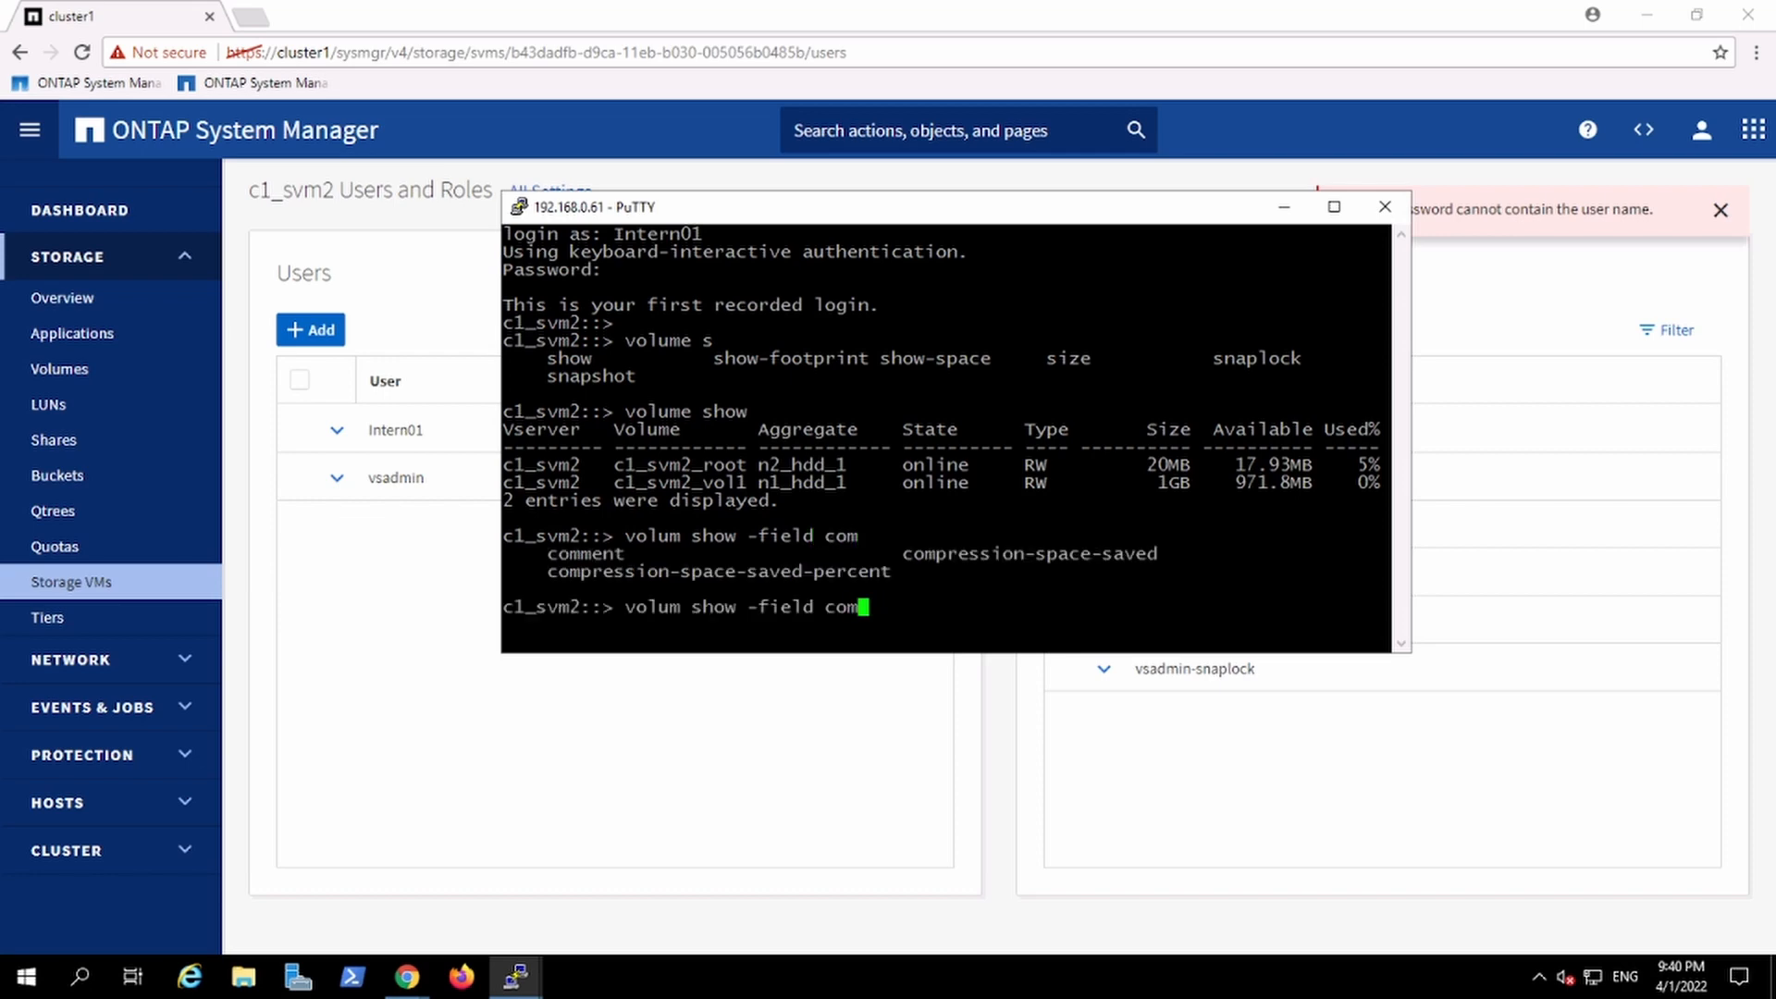
pyautogui.write('ment')
pyautogui.press('Return')
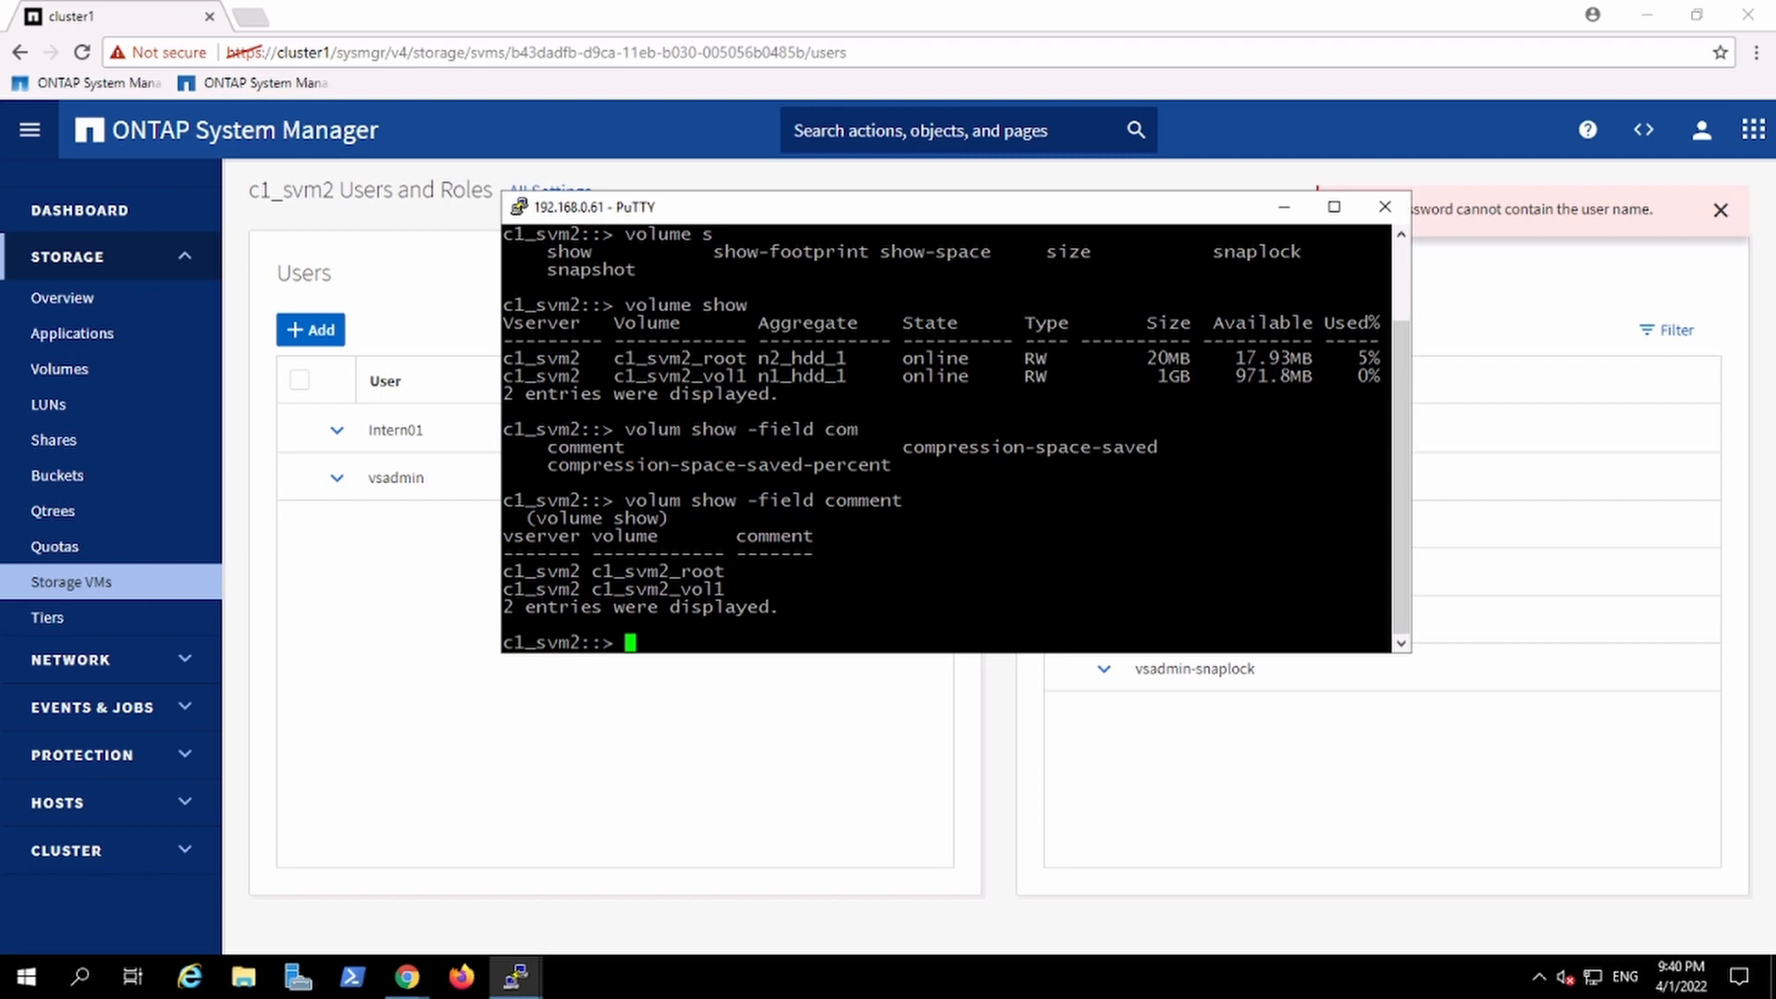
# Step: Set the comment of volume c1_svm2_vol1 to "Change01" using volume modify as Intern01
pyautogui.doubleClick(659, 589)
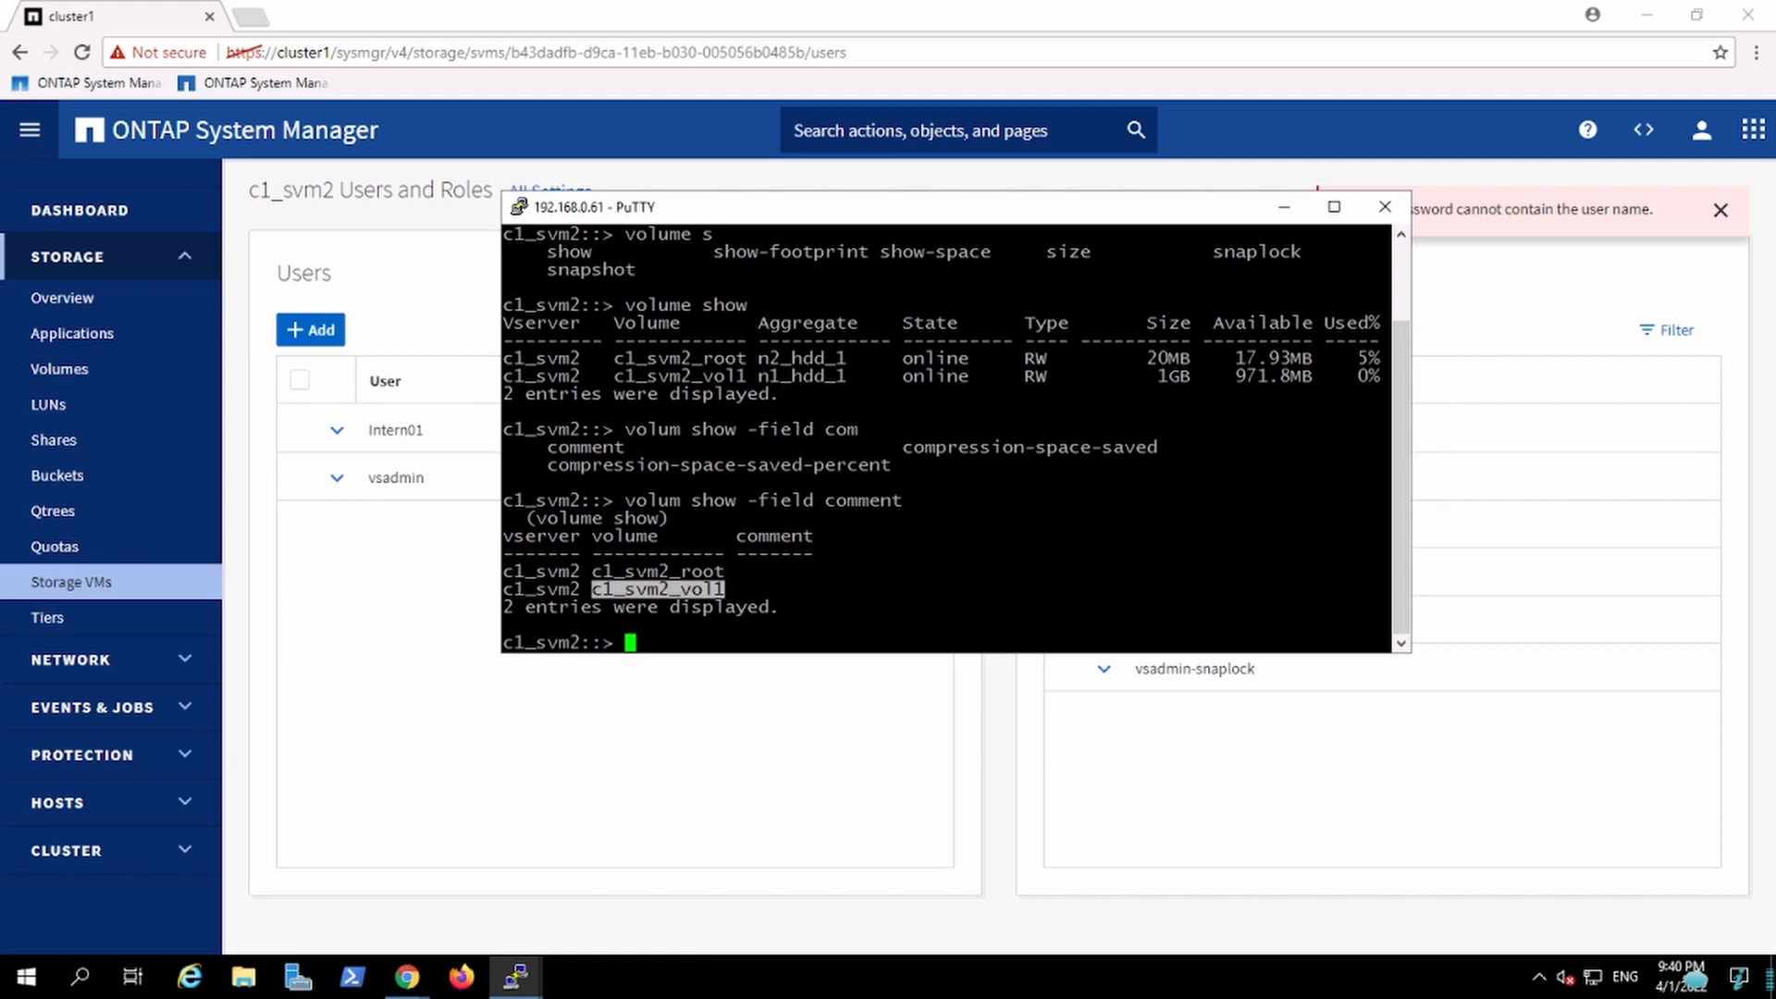
pyautogui.write('volume ')
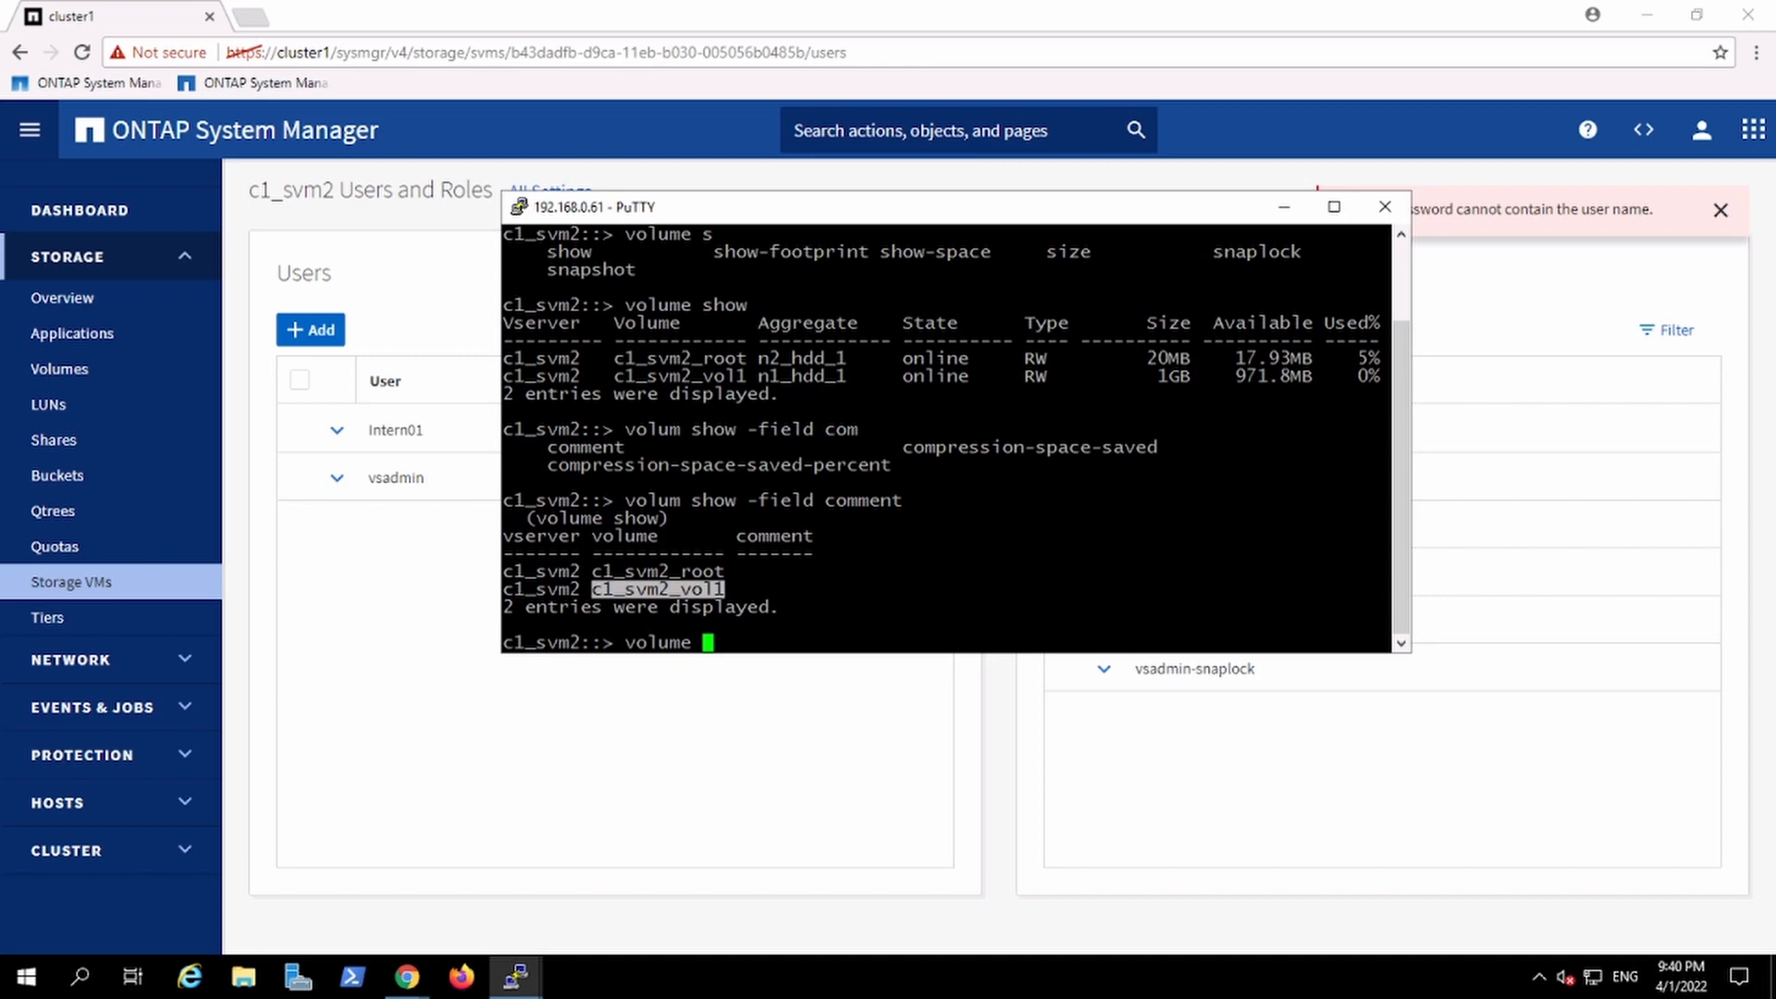
pyautogui.write('show')
pyautogui.press('BackSpace')
pyautogui.press('BackSpace')
pyautogui.press('BackSpace')
pyautogui.press('BackSpace')
pyautogui.press('BackSpace')
pyautogui.write('mo')
pyautogui.press('Tab')
pyautogui.press('BackSpace')
pyautogui.press('BackSpace')
pyautogui.write('mo')
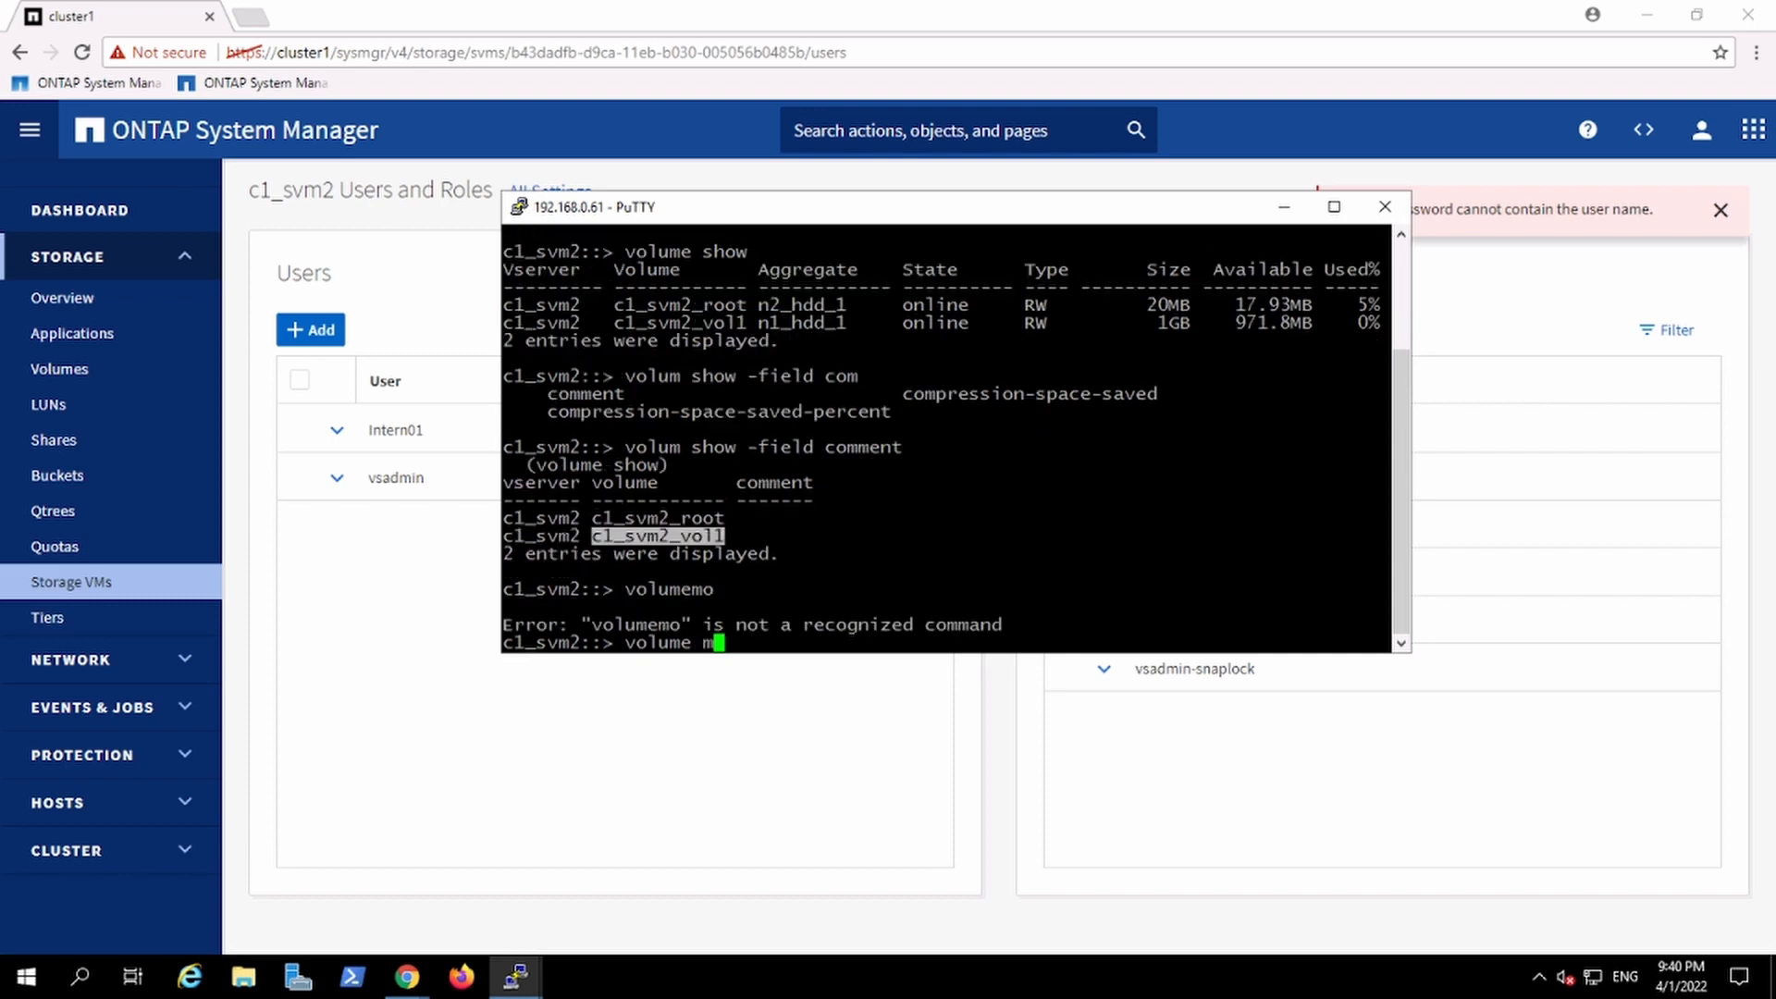
pyautogui.press('Tab')
pyautogui.write('d')
pyautogui.press('Tab')
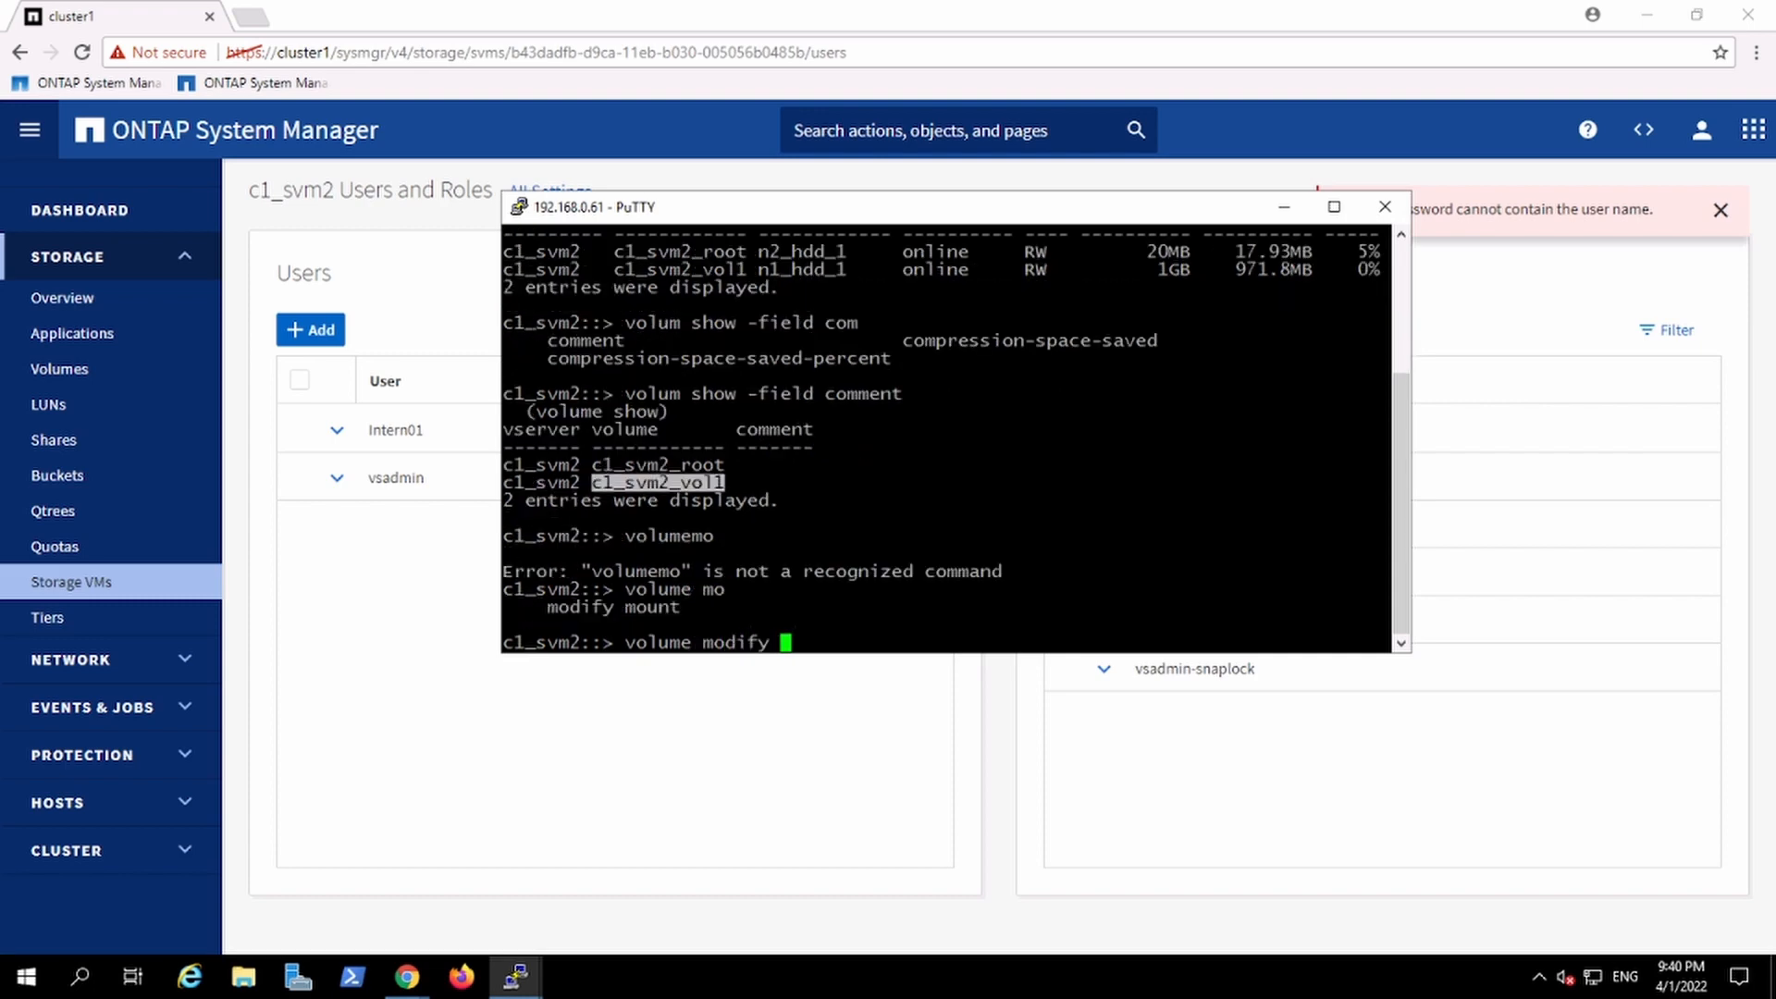
pyautogui.write('-volume')
pyautogui.write('c1_svm2_vol1')
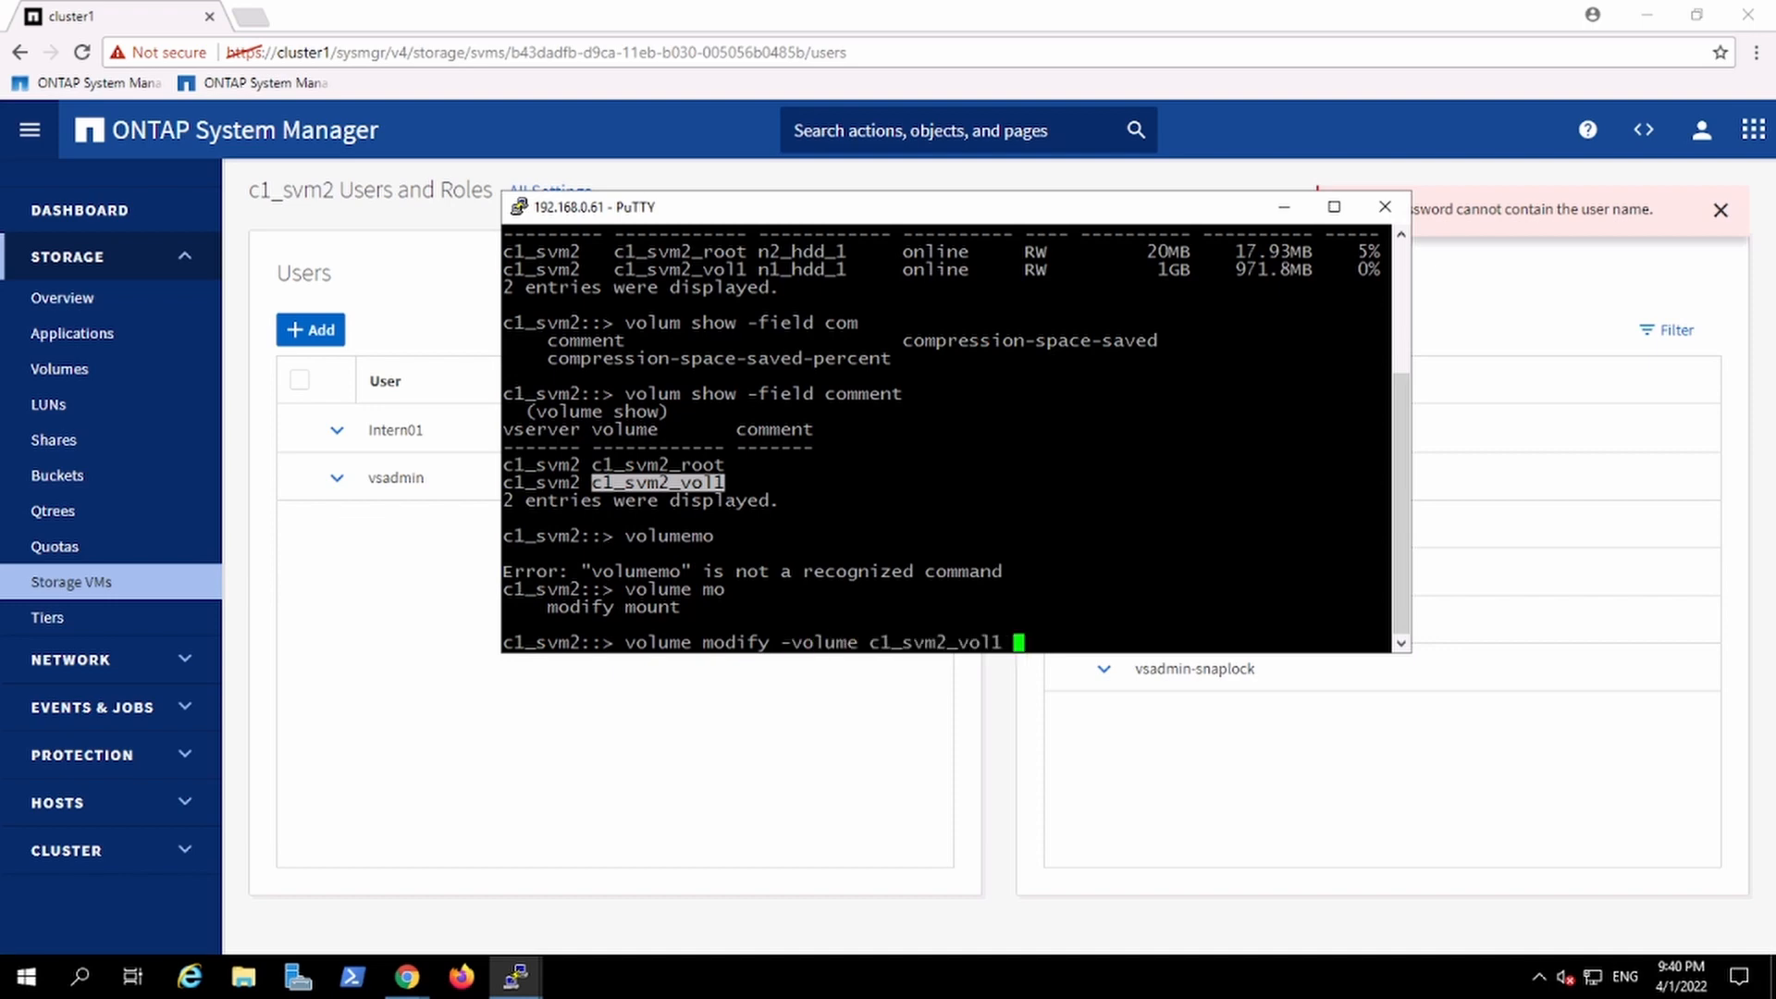
pyautogui.write('-comment "Change')
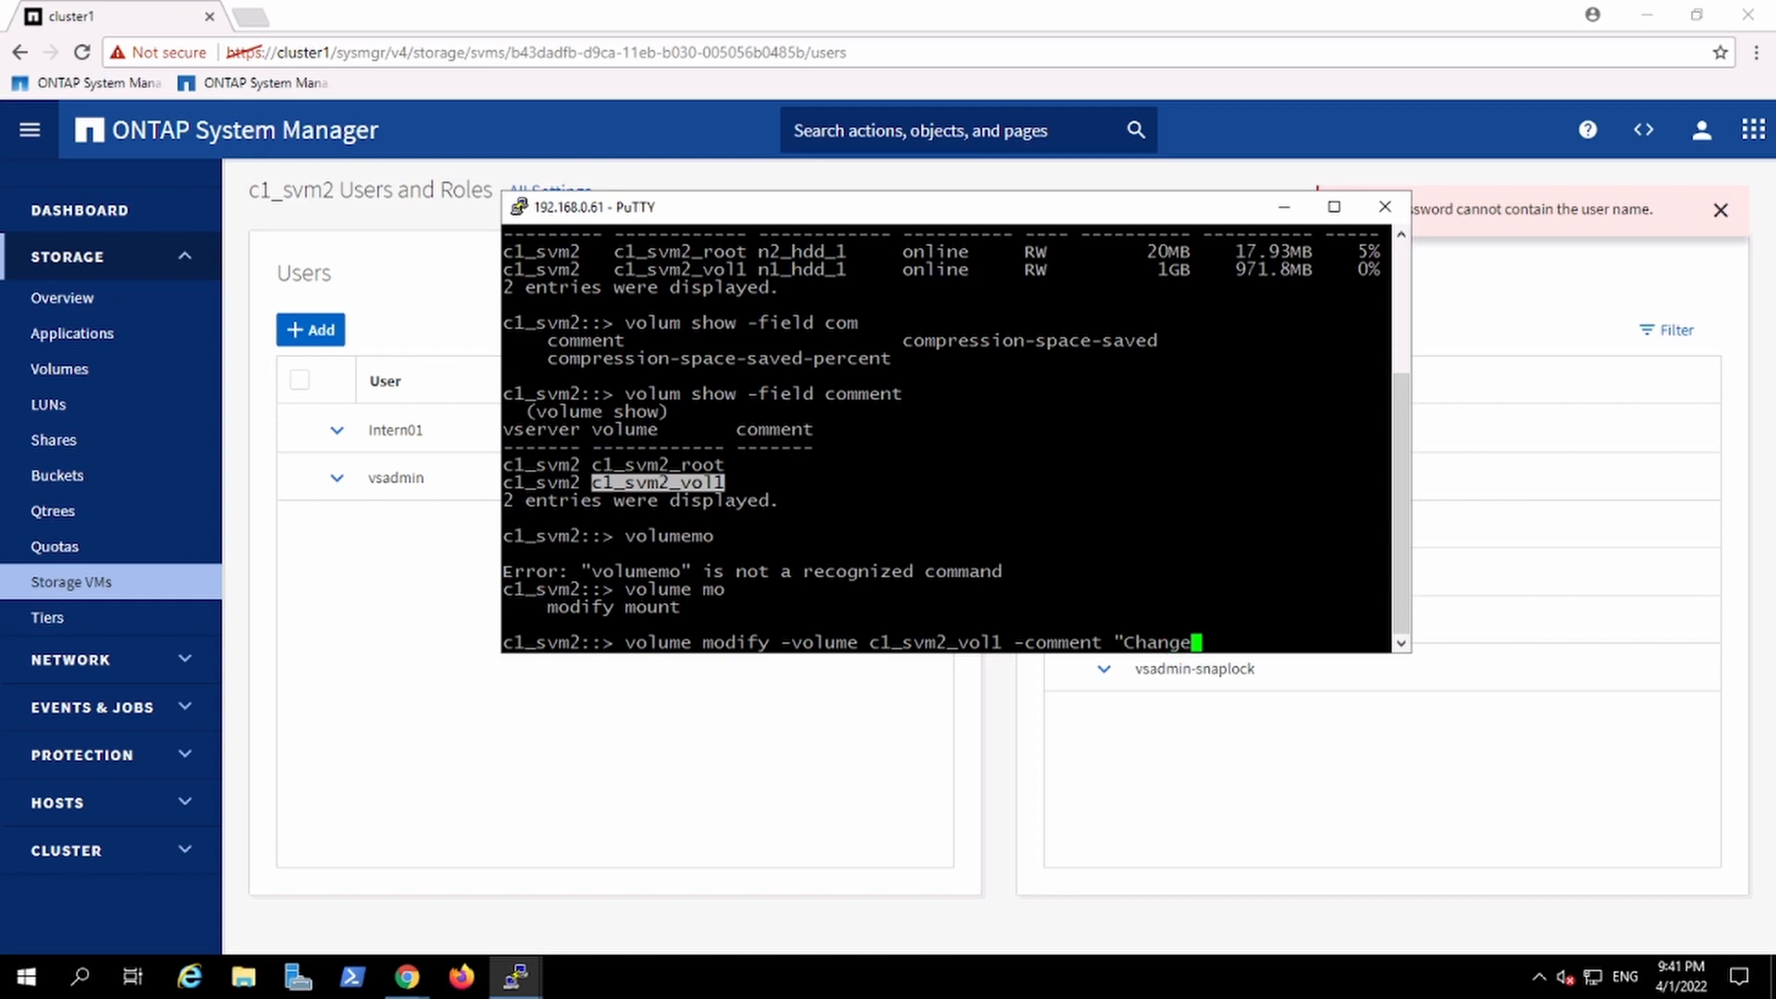
pyautogui.write('01"')
pyautogui.press('Return')
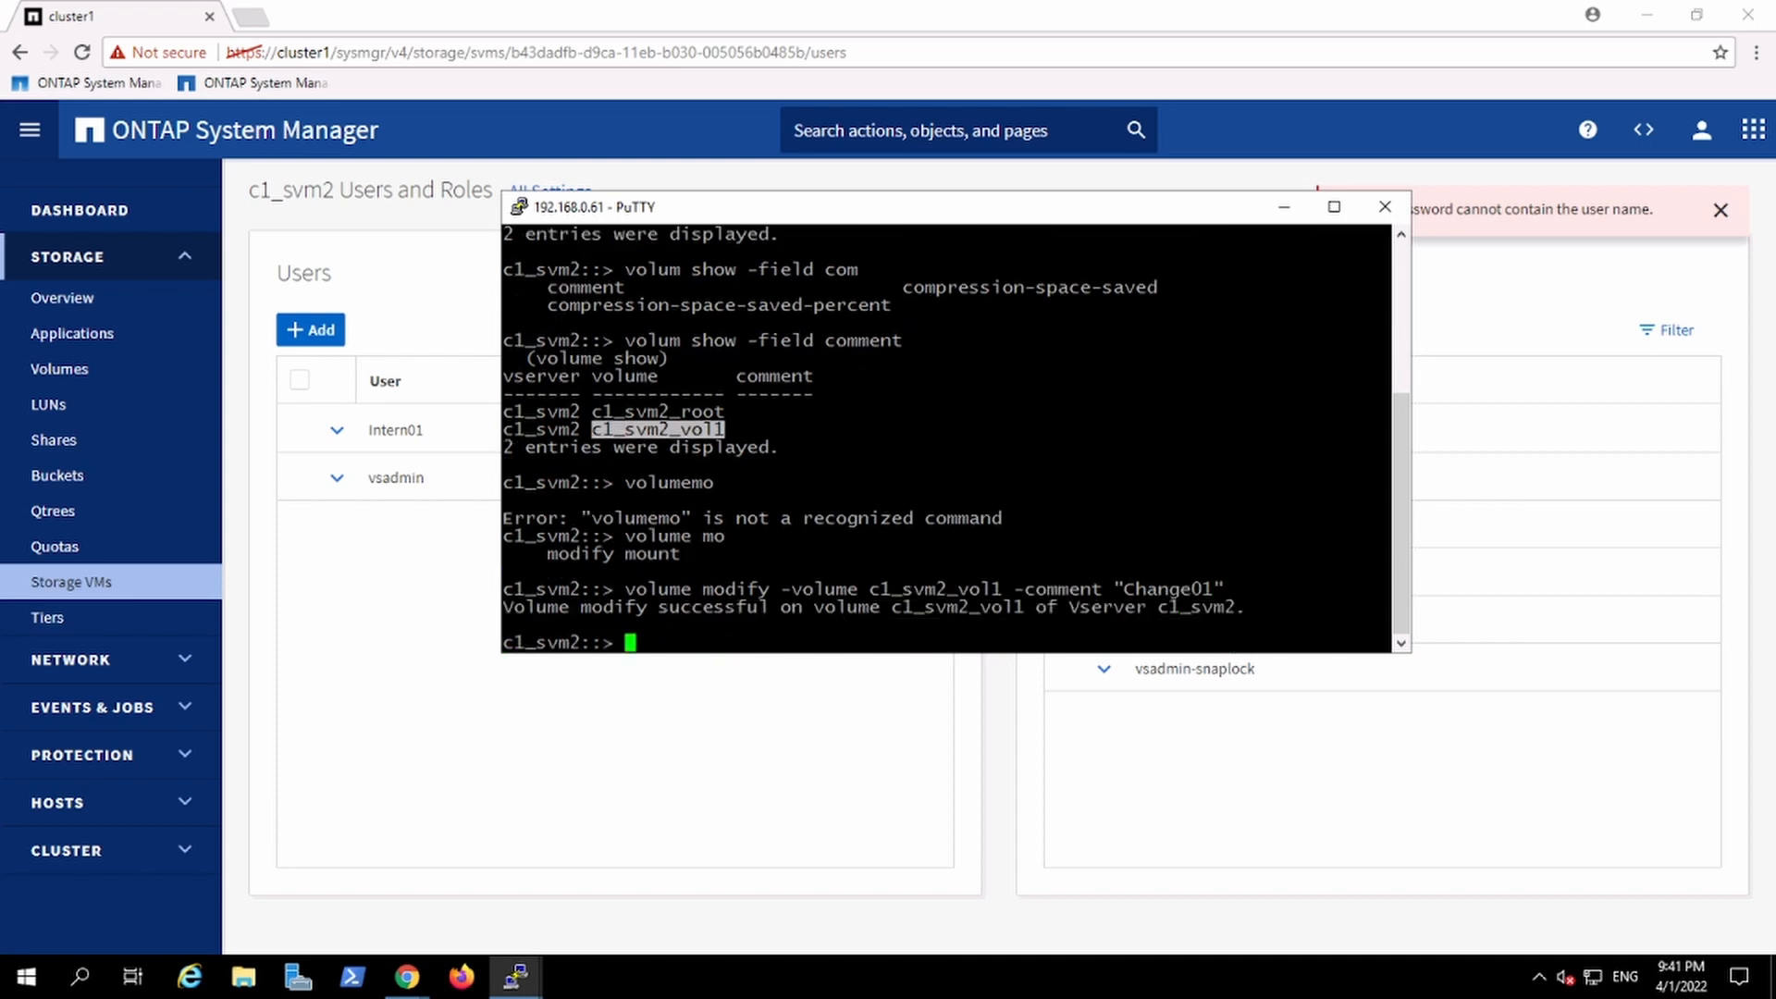
# Step: Rerun volume show -field comment to check the volume comments
pyautogui.press('Up')
pyautogui.press('Up')
pyautogui.press('Return')
pyautogui.write('#')
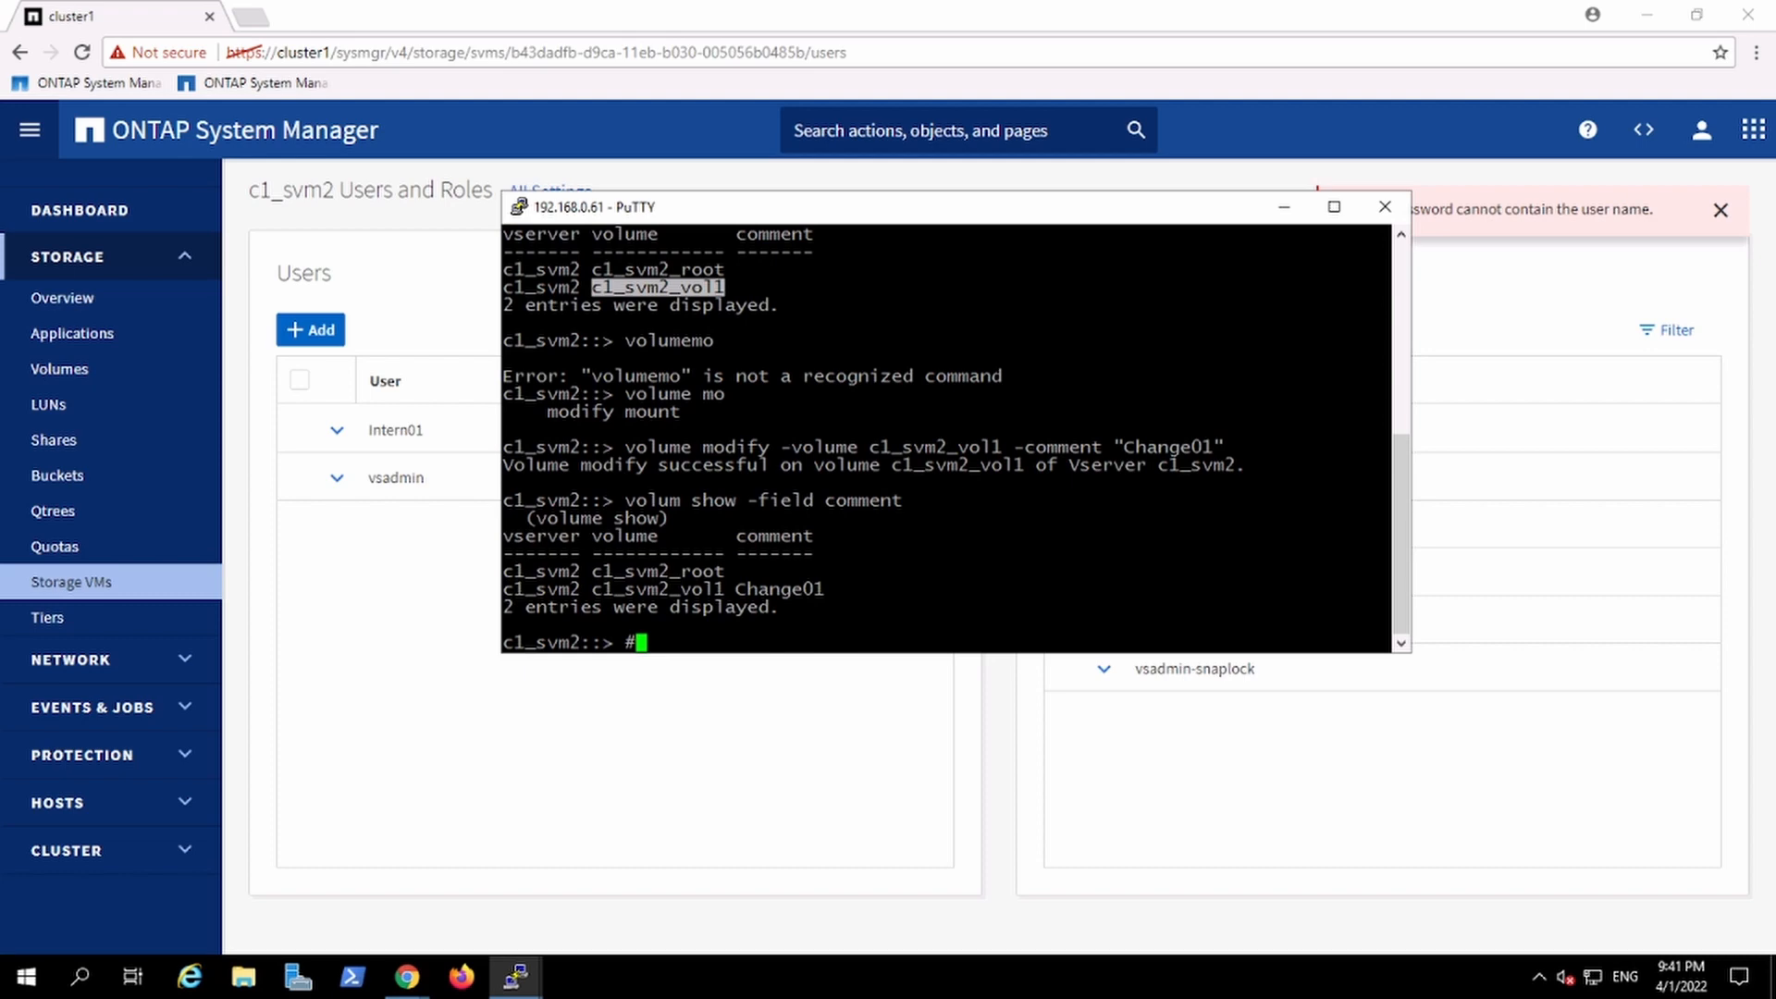
pyautogui.click(714, 843)
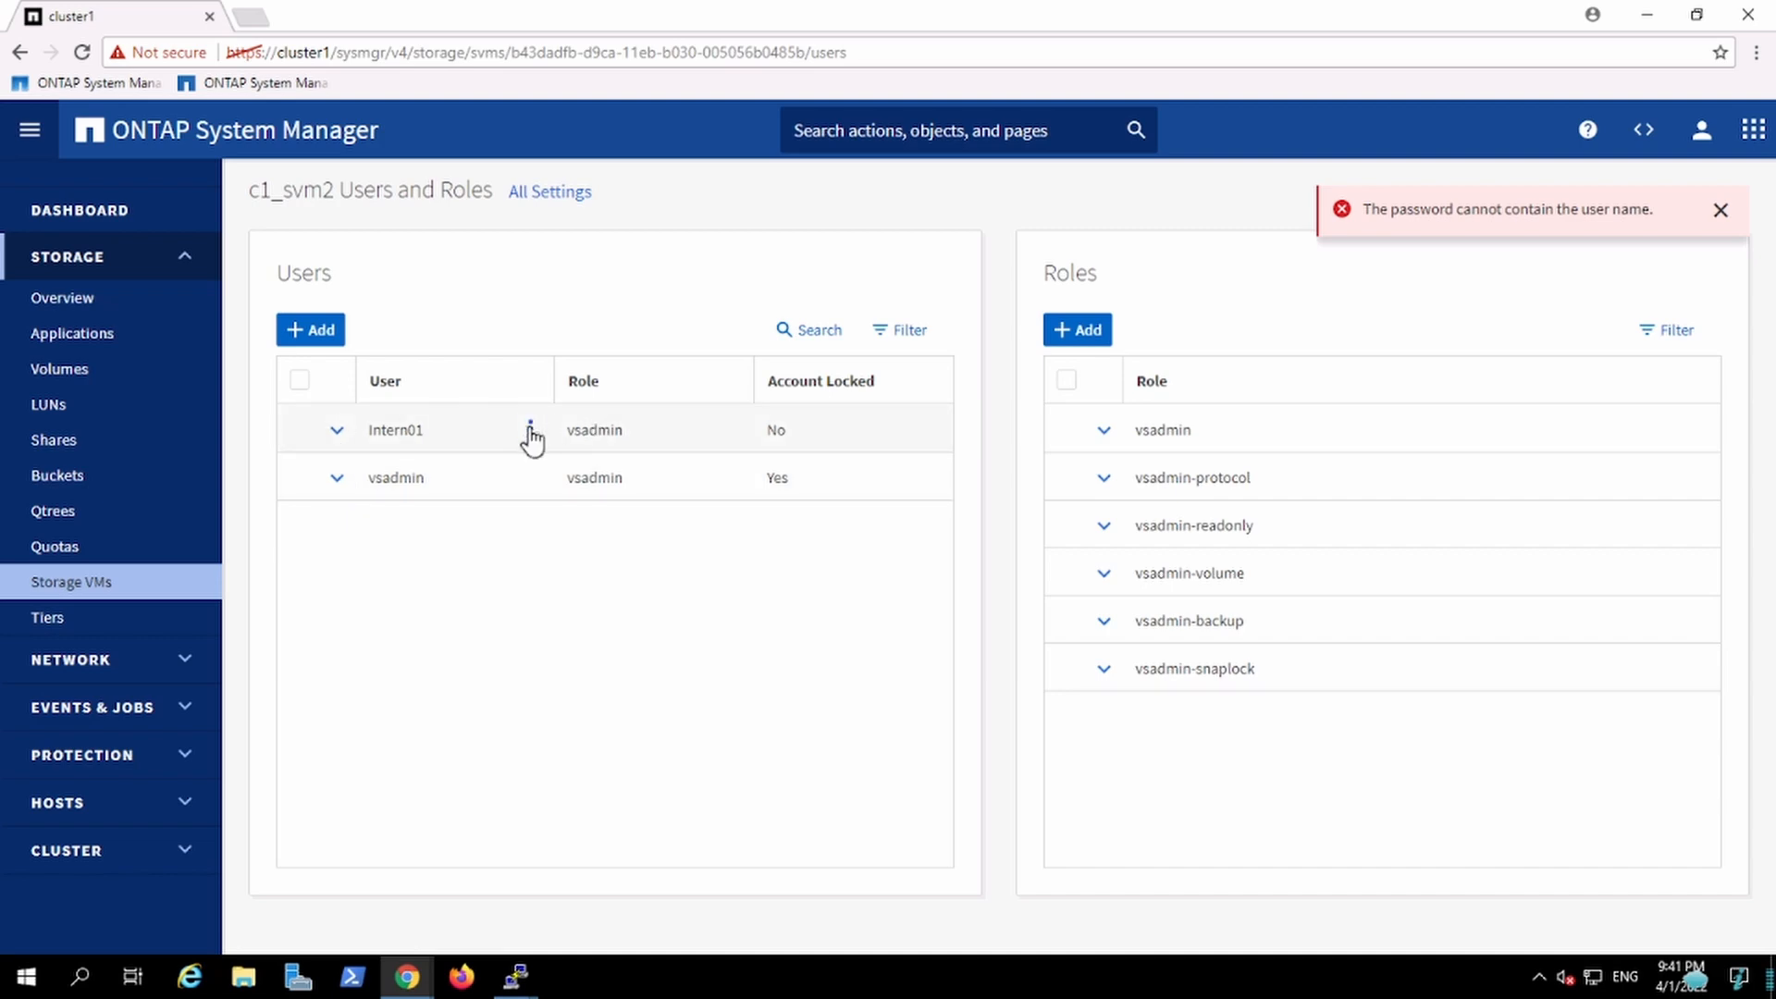
# Step: Edit user Intern01 of c1_svm2, change its role to vsadmin-readonly, and save
pyautogui.click(531, 435)
pyautogui.click(476, 470)
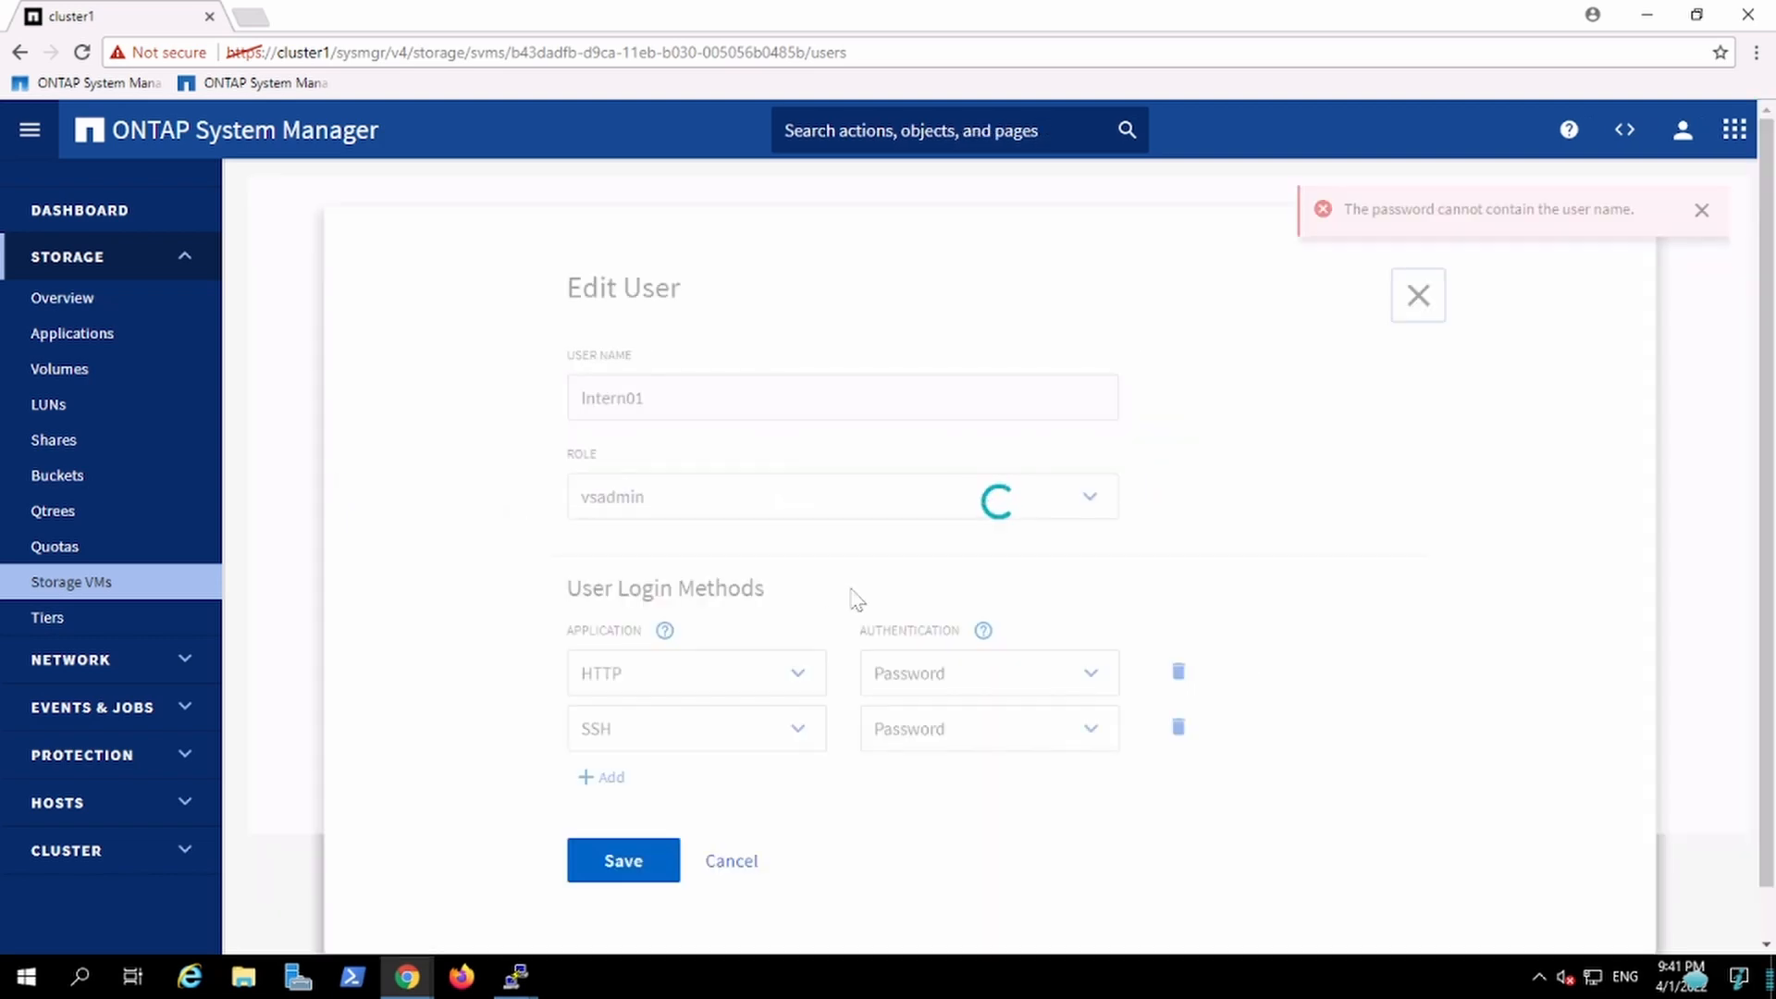
pyautogui.click(925, 497)
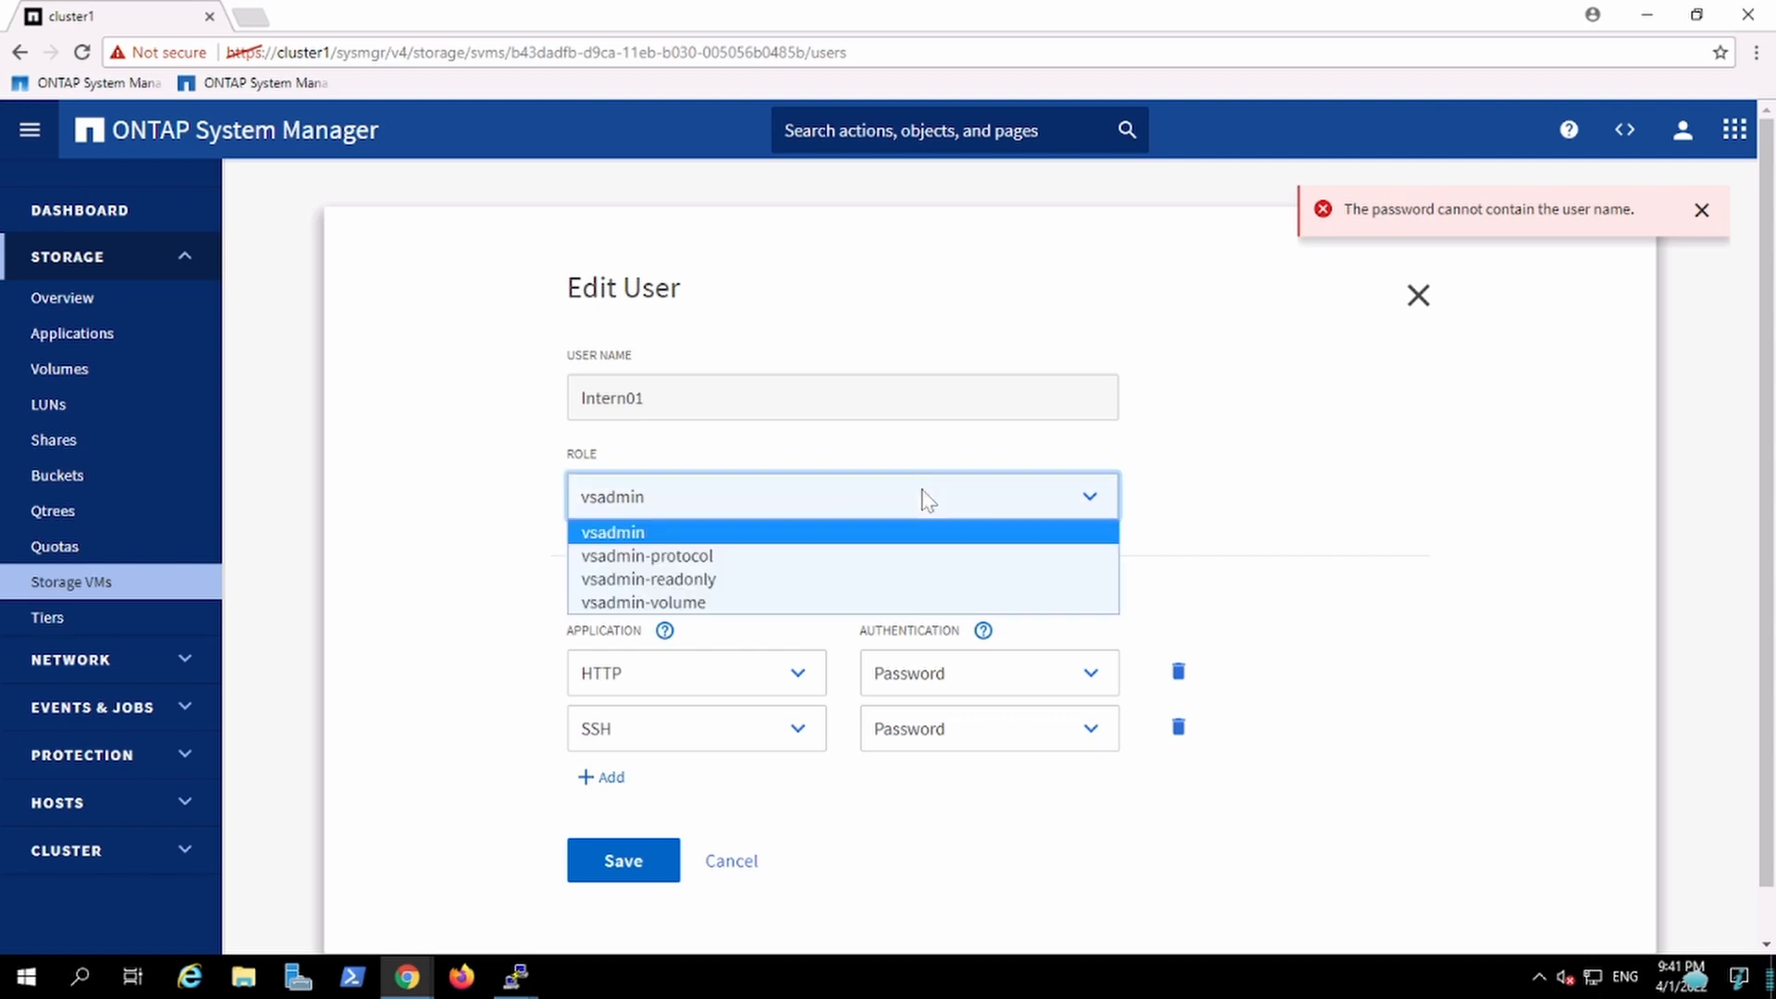
pyautogui.click(814, 579)
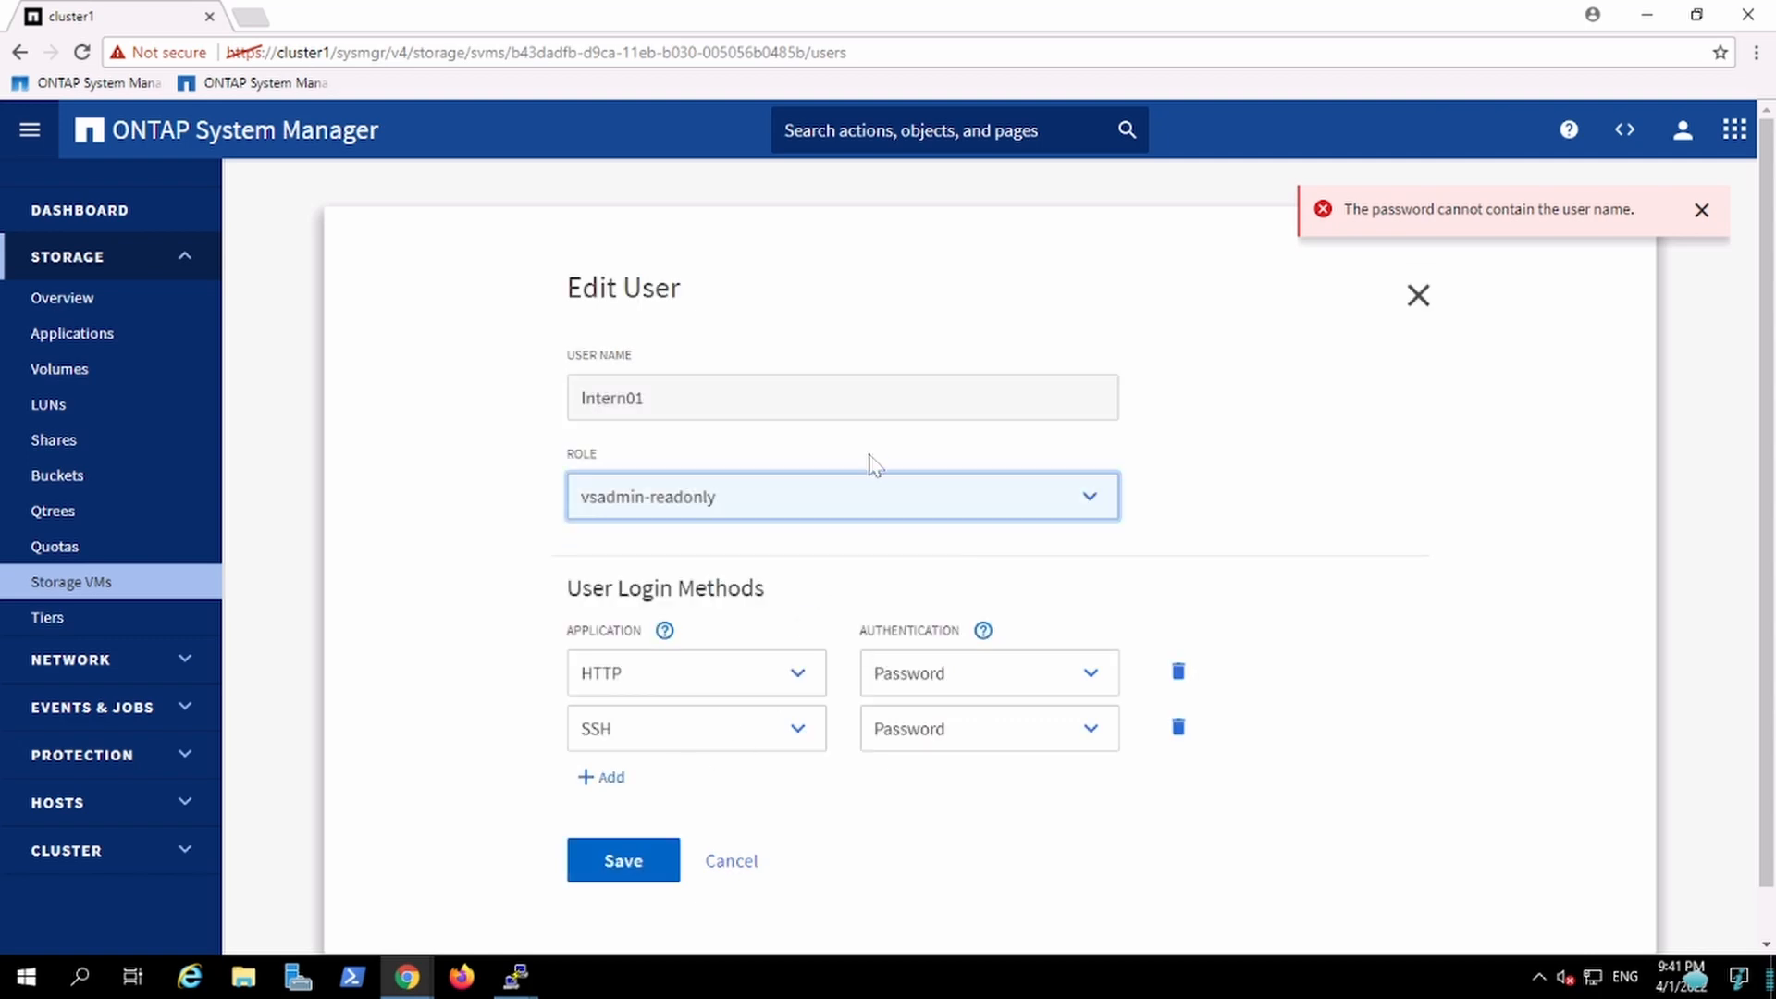
pyautogui.click(626, 860)
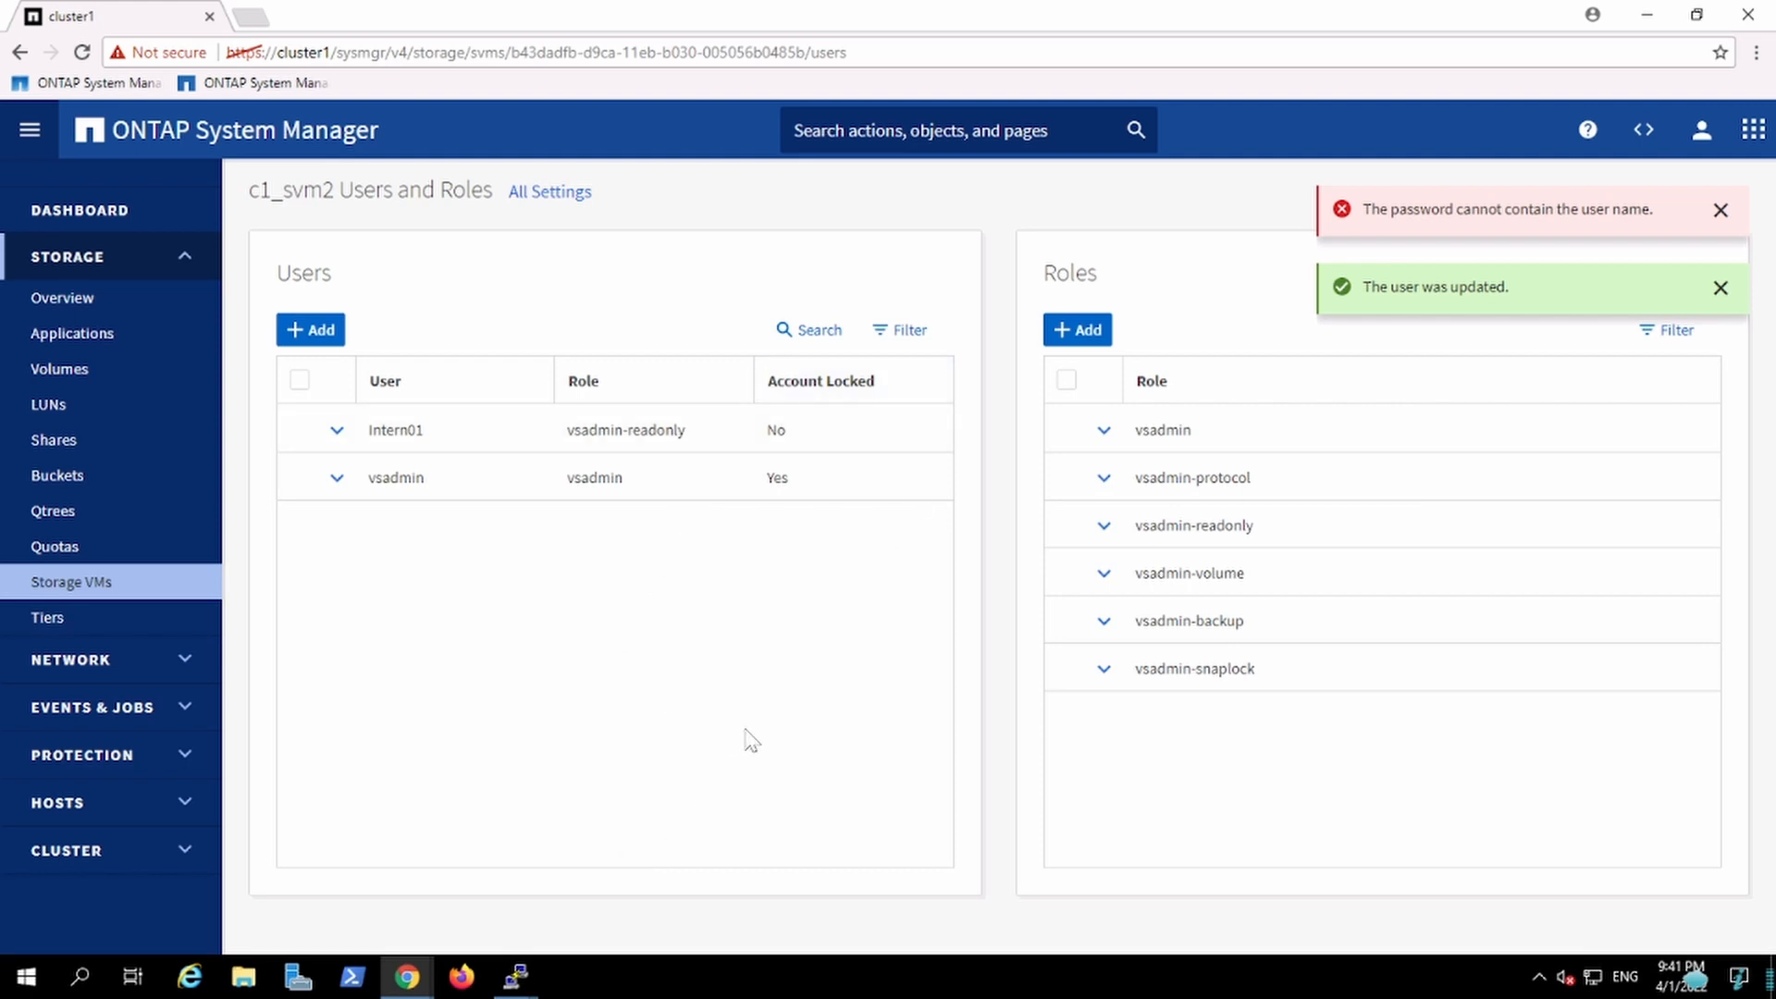
# Step: Switch to the existing Intern01 PuTTY session and rerun volume show -field comment
pyautogui.moveTo(515, 977)
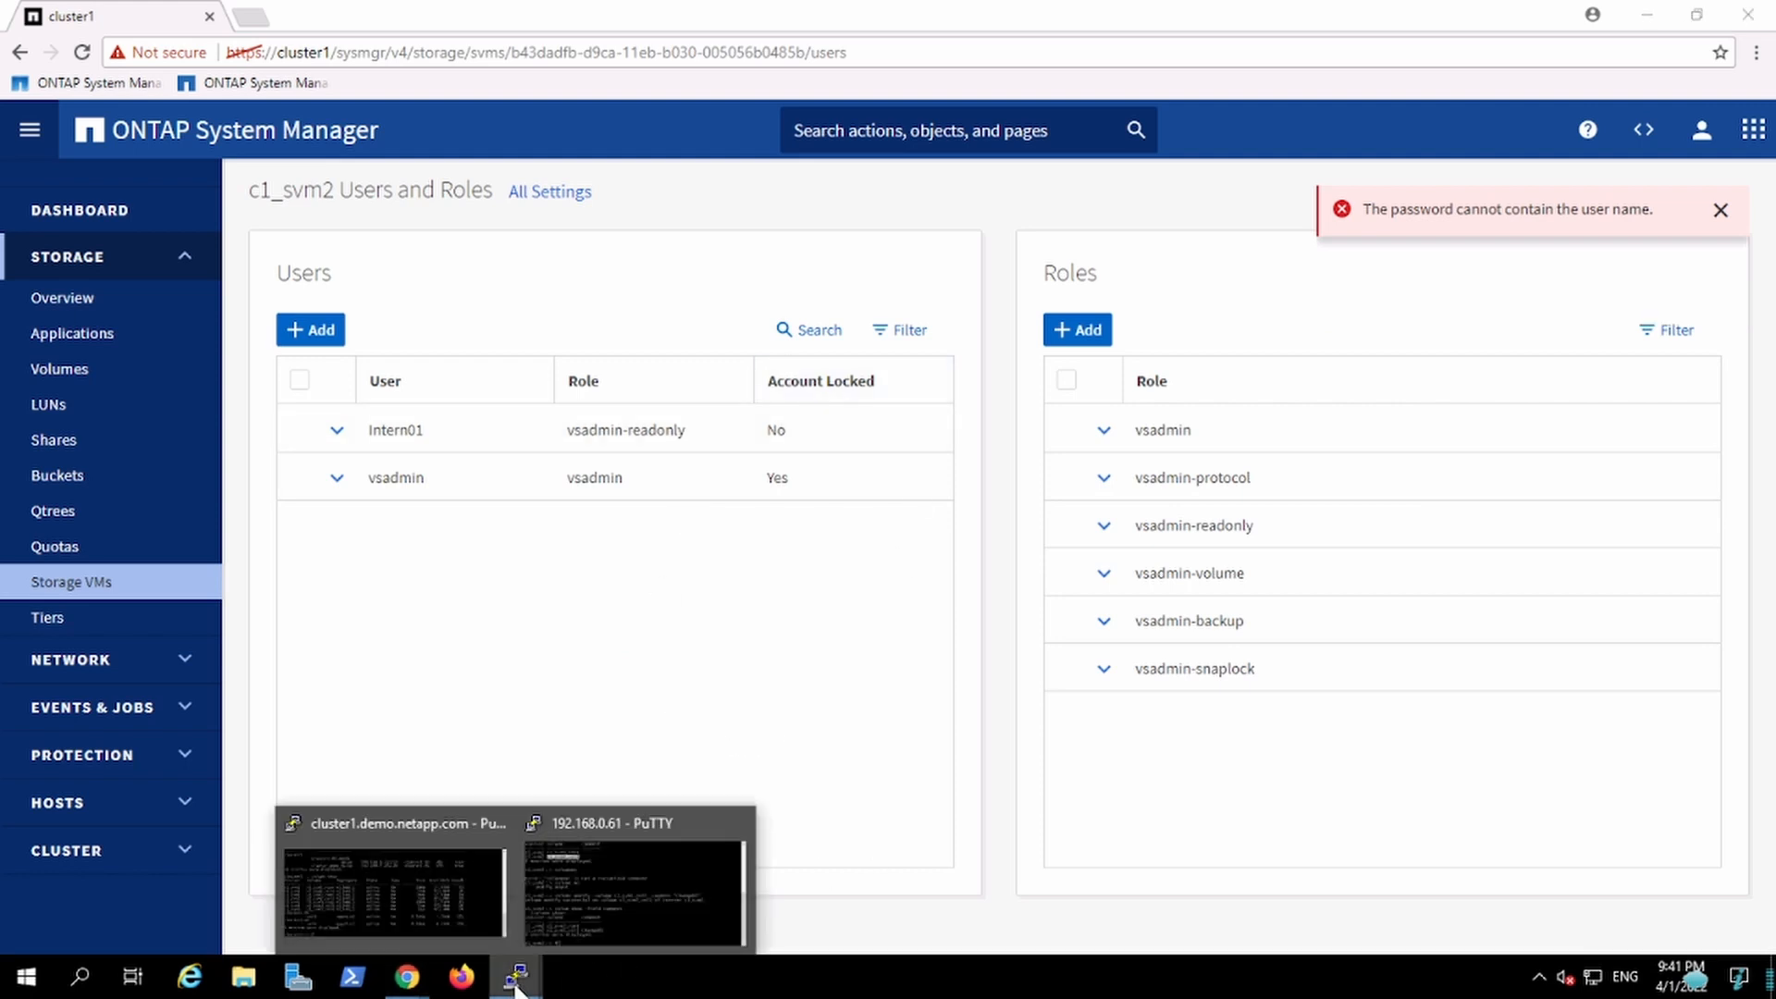
pyautogui.click(620, 907)
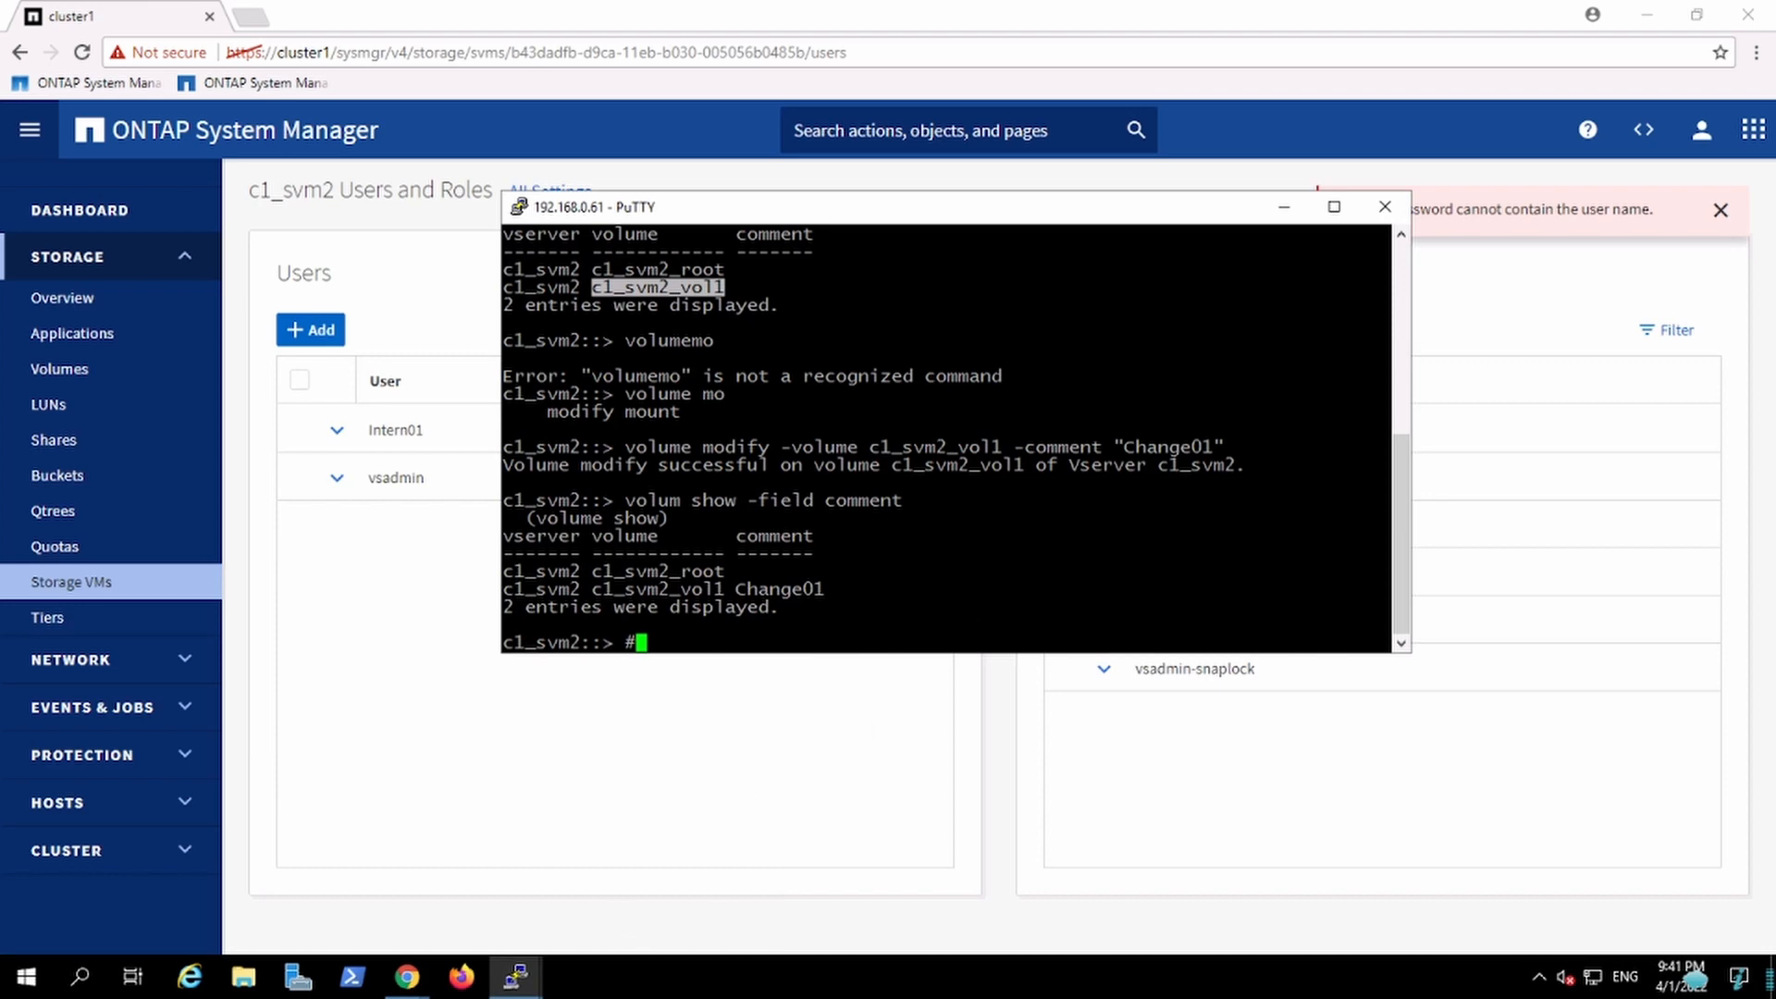
pyautogui.press('Up')
pyautogui.press('Up')
pyautogui.press('Down')
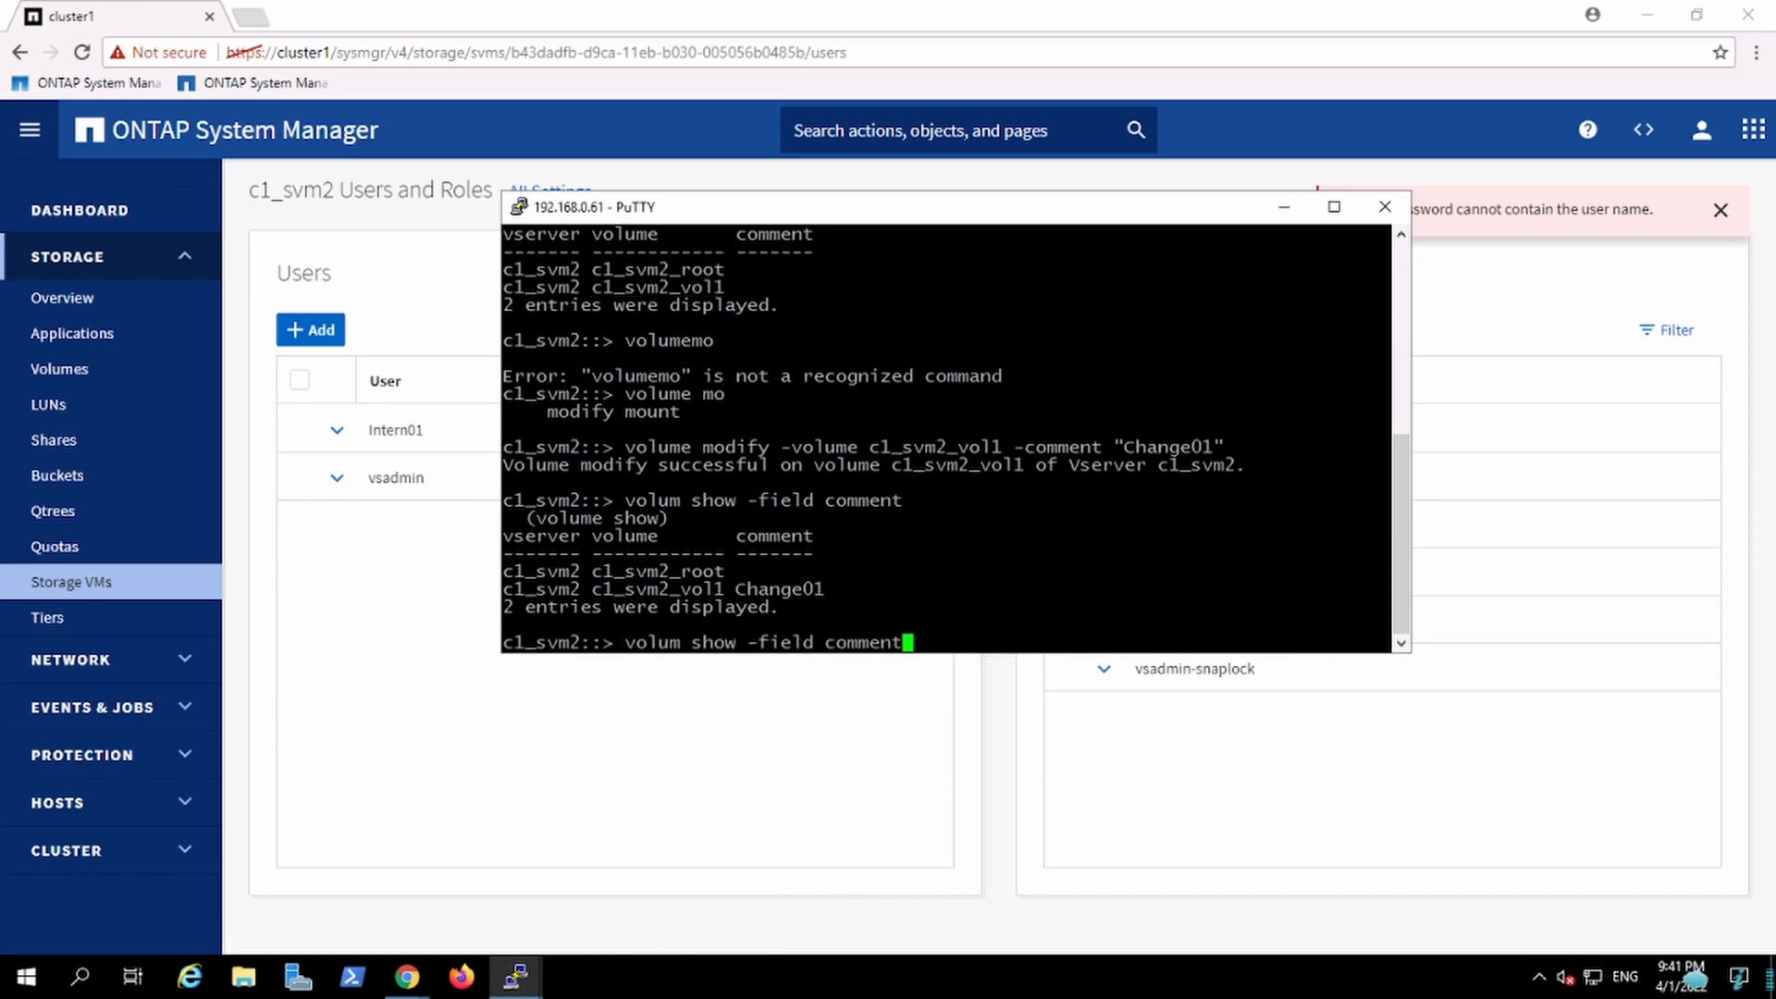
pyautogui.press('Return')
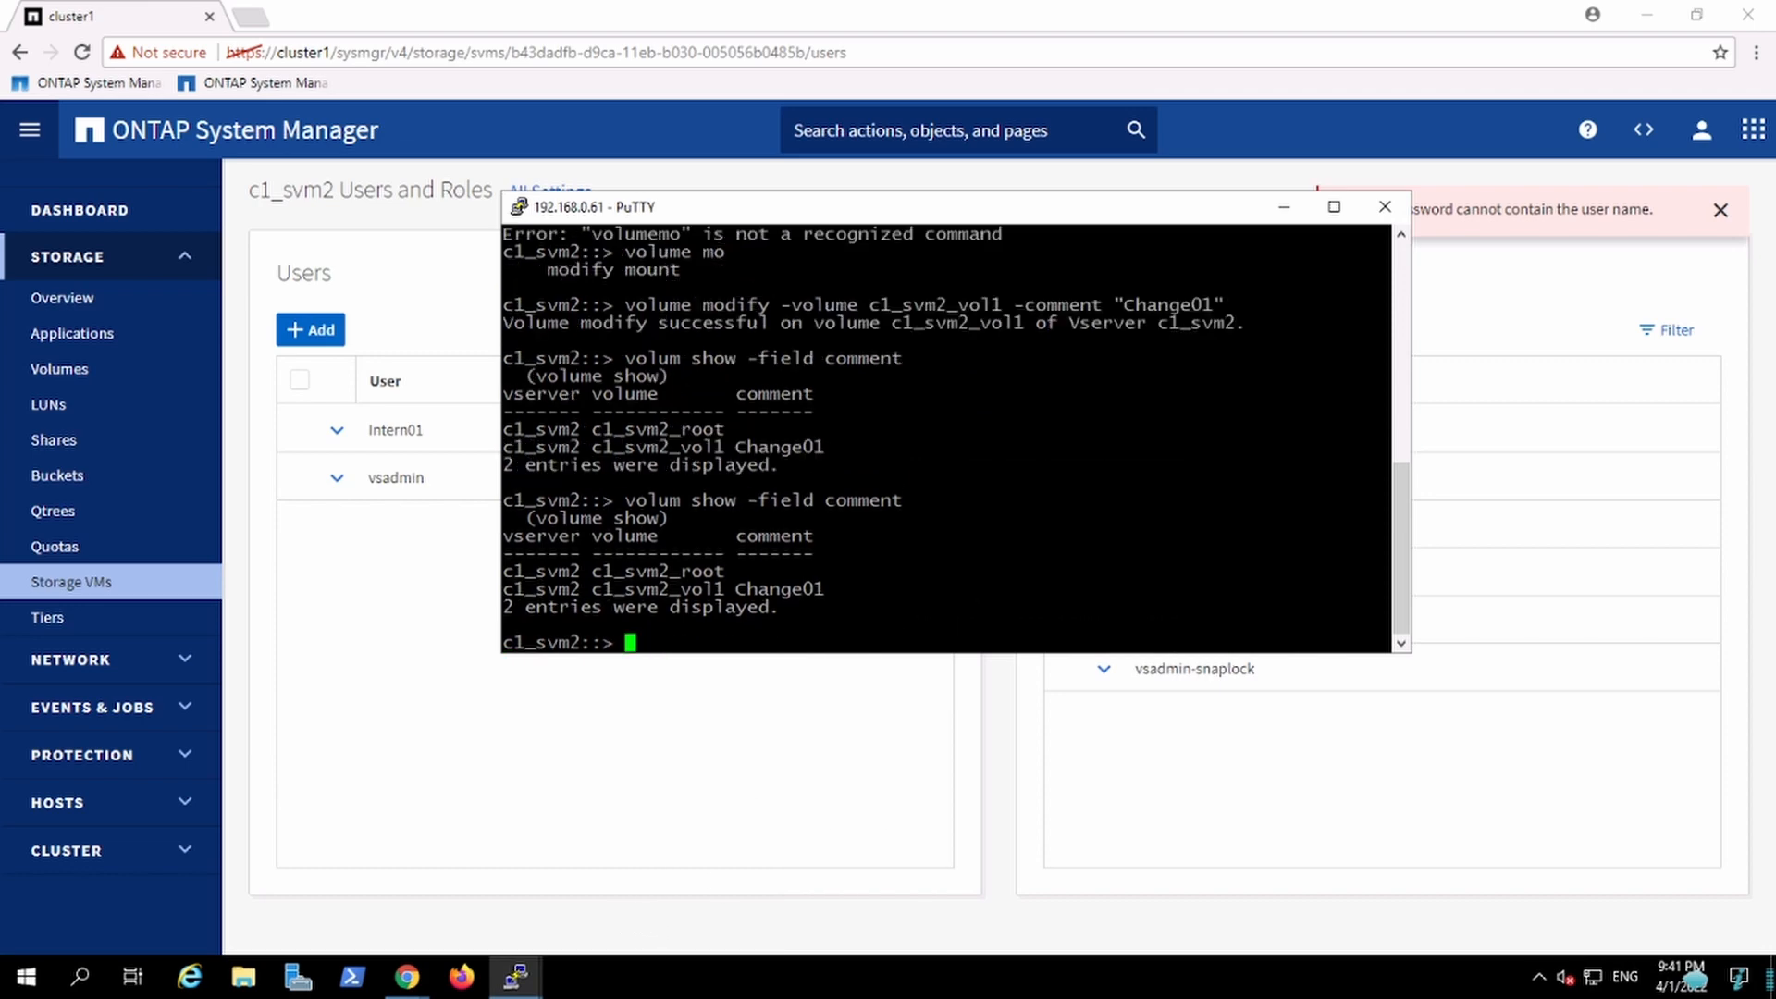
# Step: Set c1_svm2_vol1's comment to "Change02" by recalling and editing the volume modify command in that session
pyautogui.press('Up')
pyautogui.press('Up')
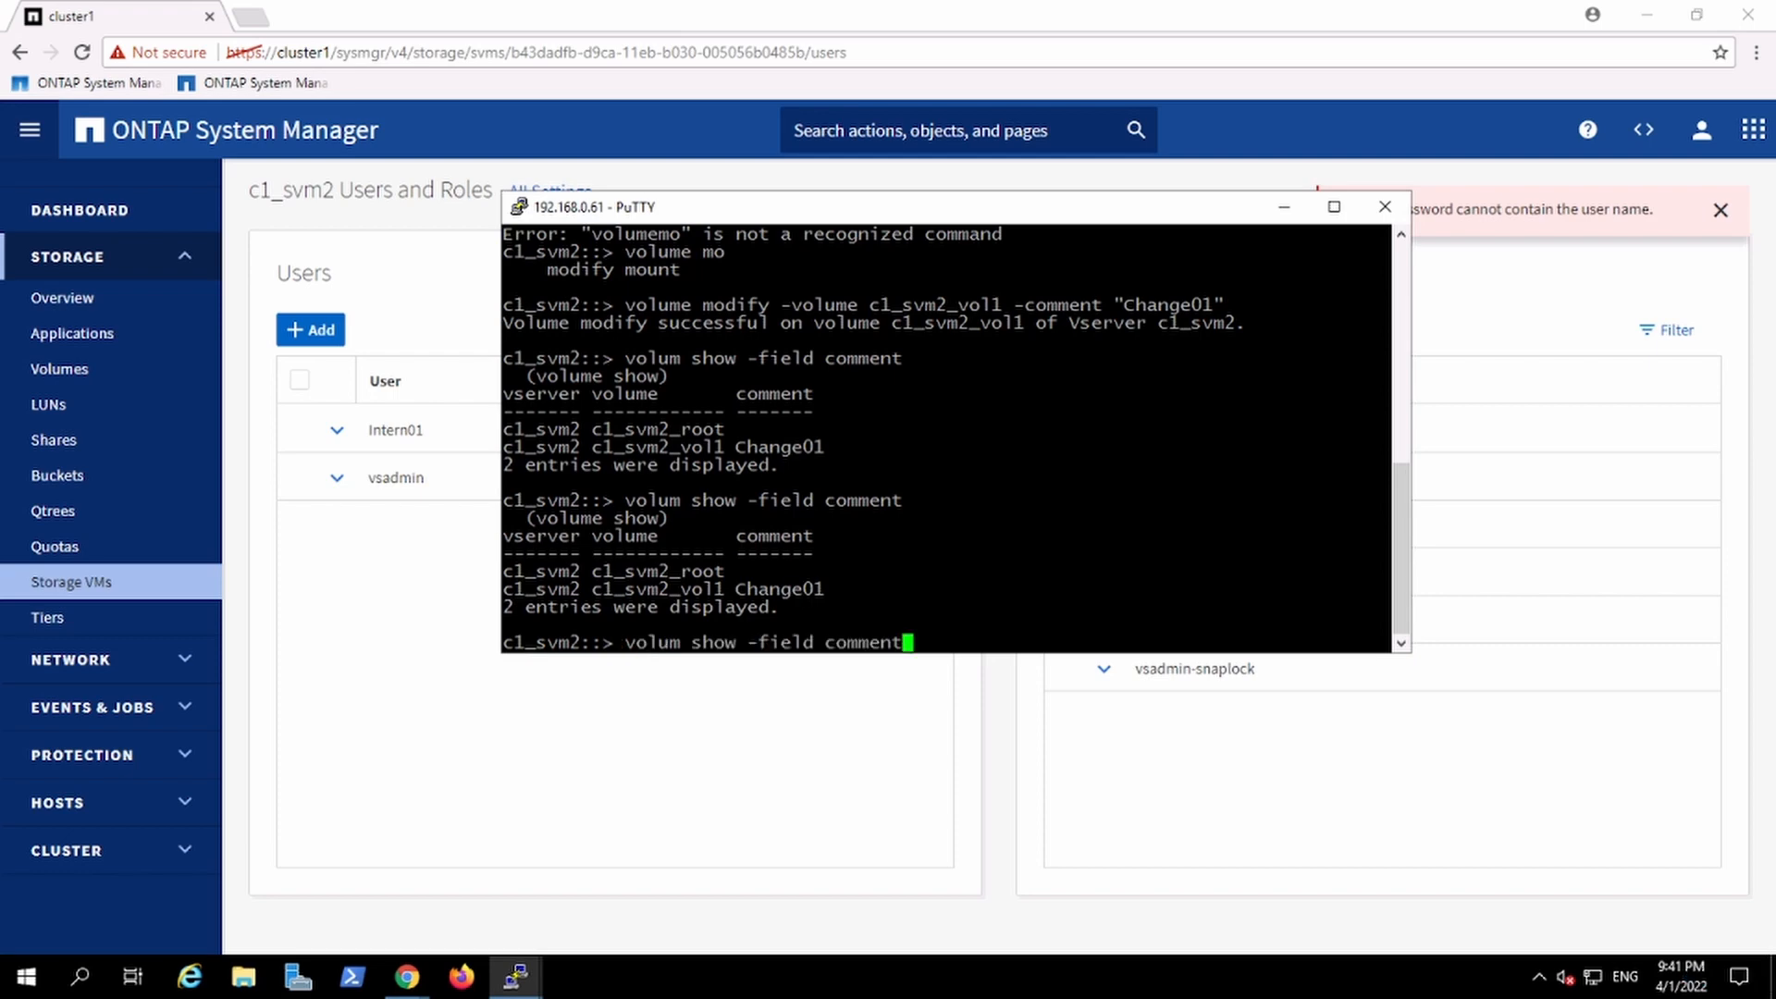
pyautogui.press('Left')
pyautogui.press('BackSpace')
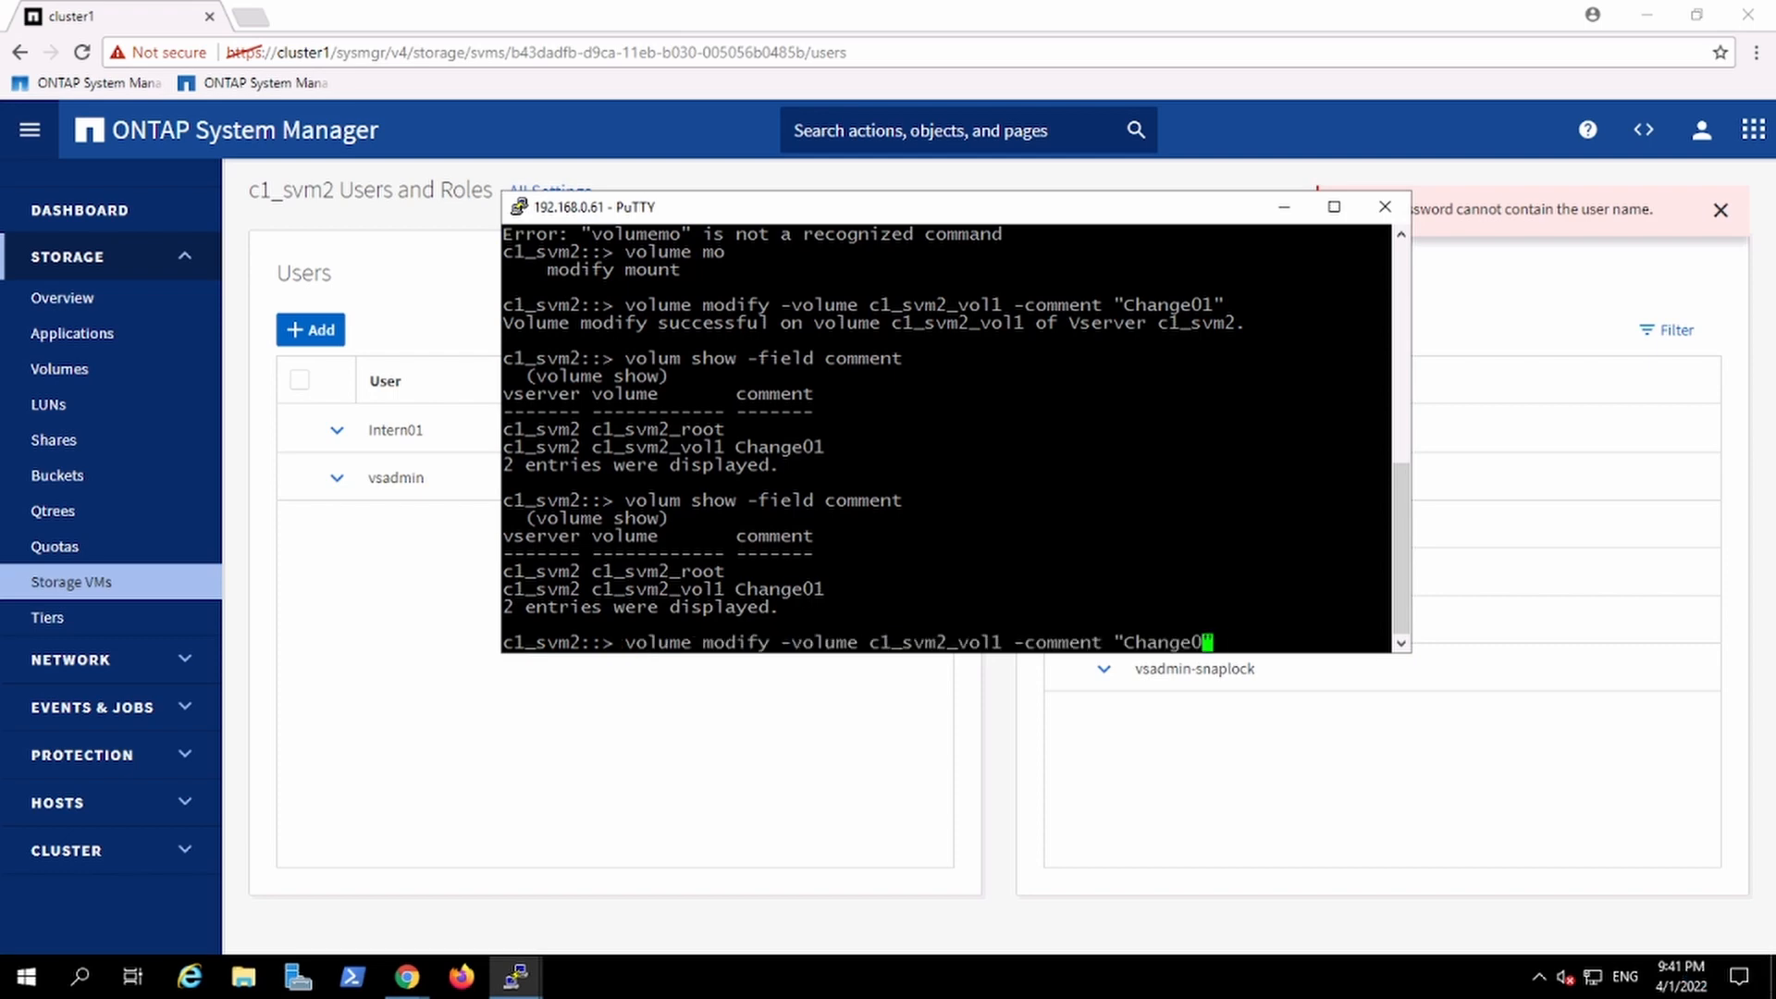
pyautogui.write('2')
pyautogui.press('Return')
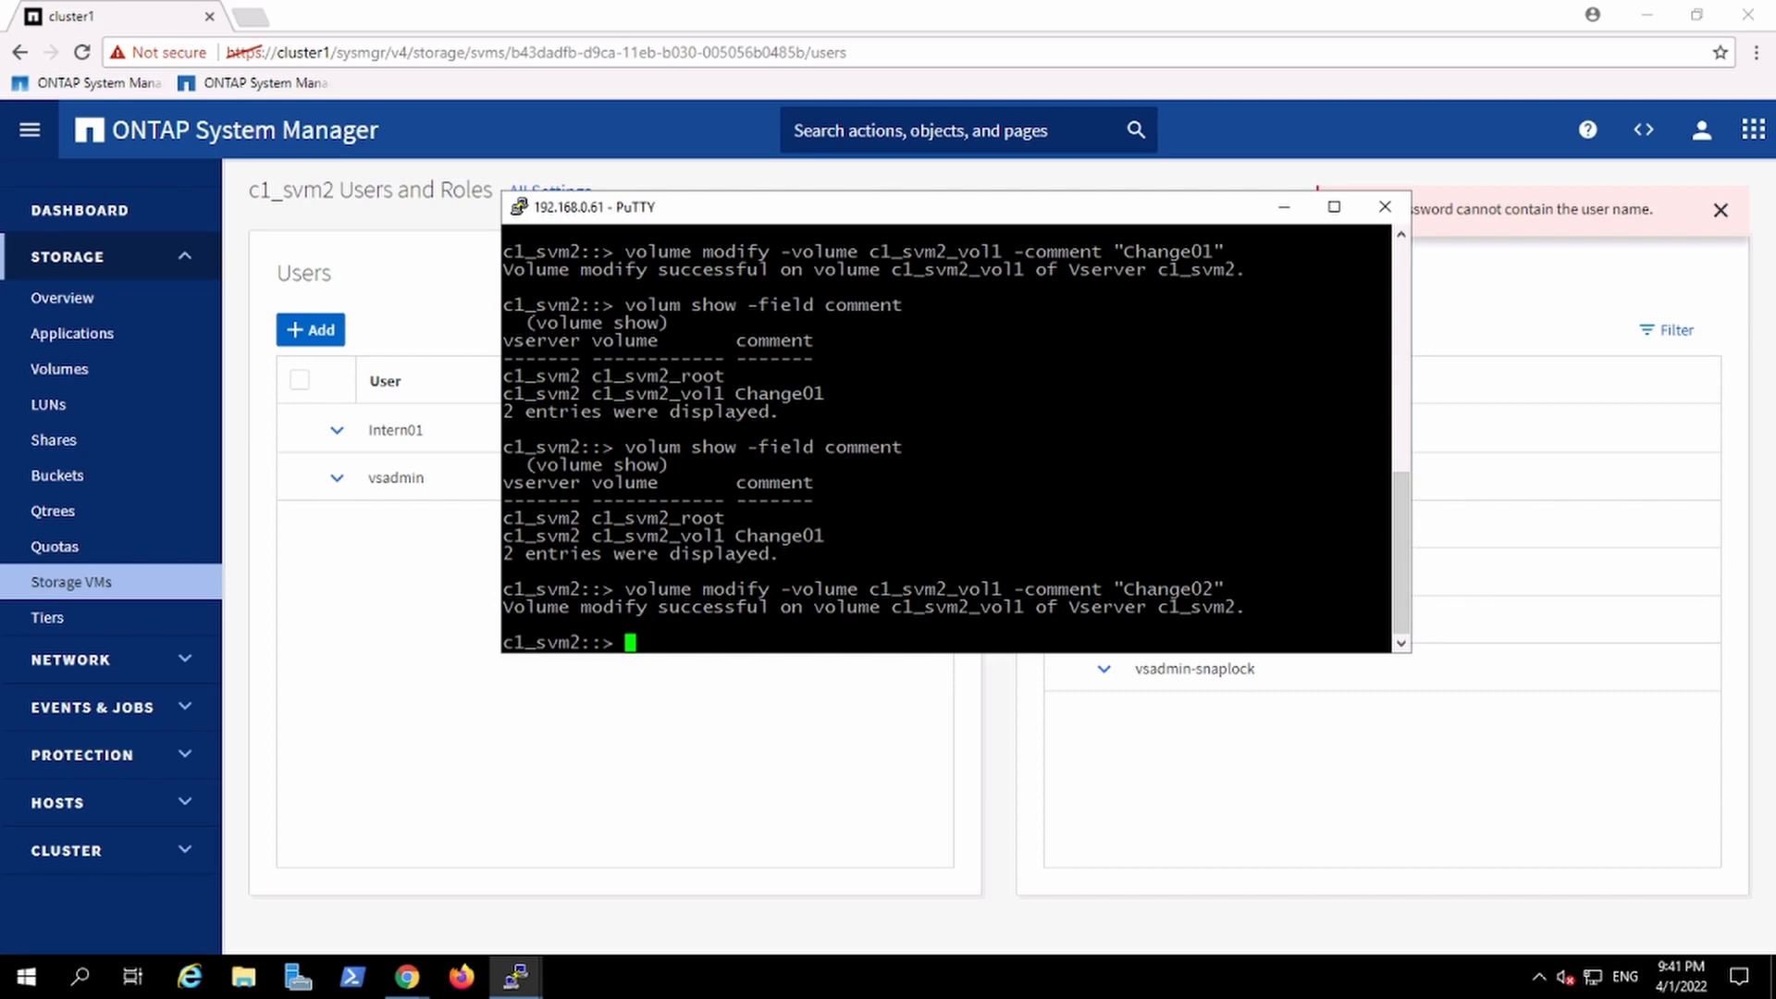
# Step: Duplicate the PuTTY session to open a new SSH connection to 192.168.0.61
pyautogui.rightClick(896, 216)
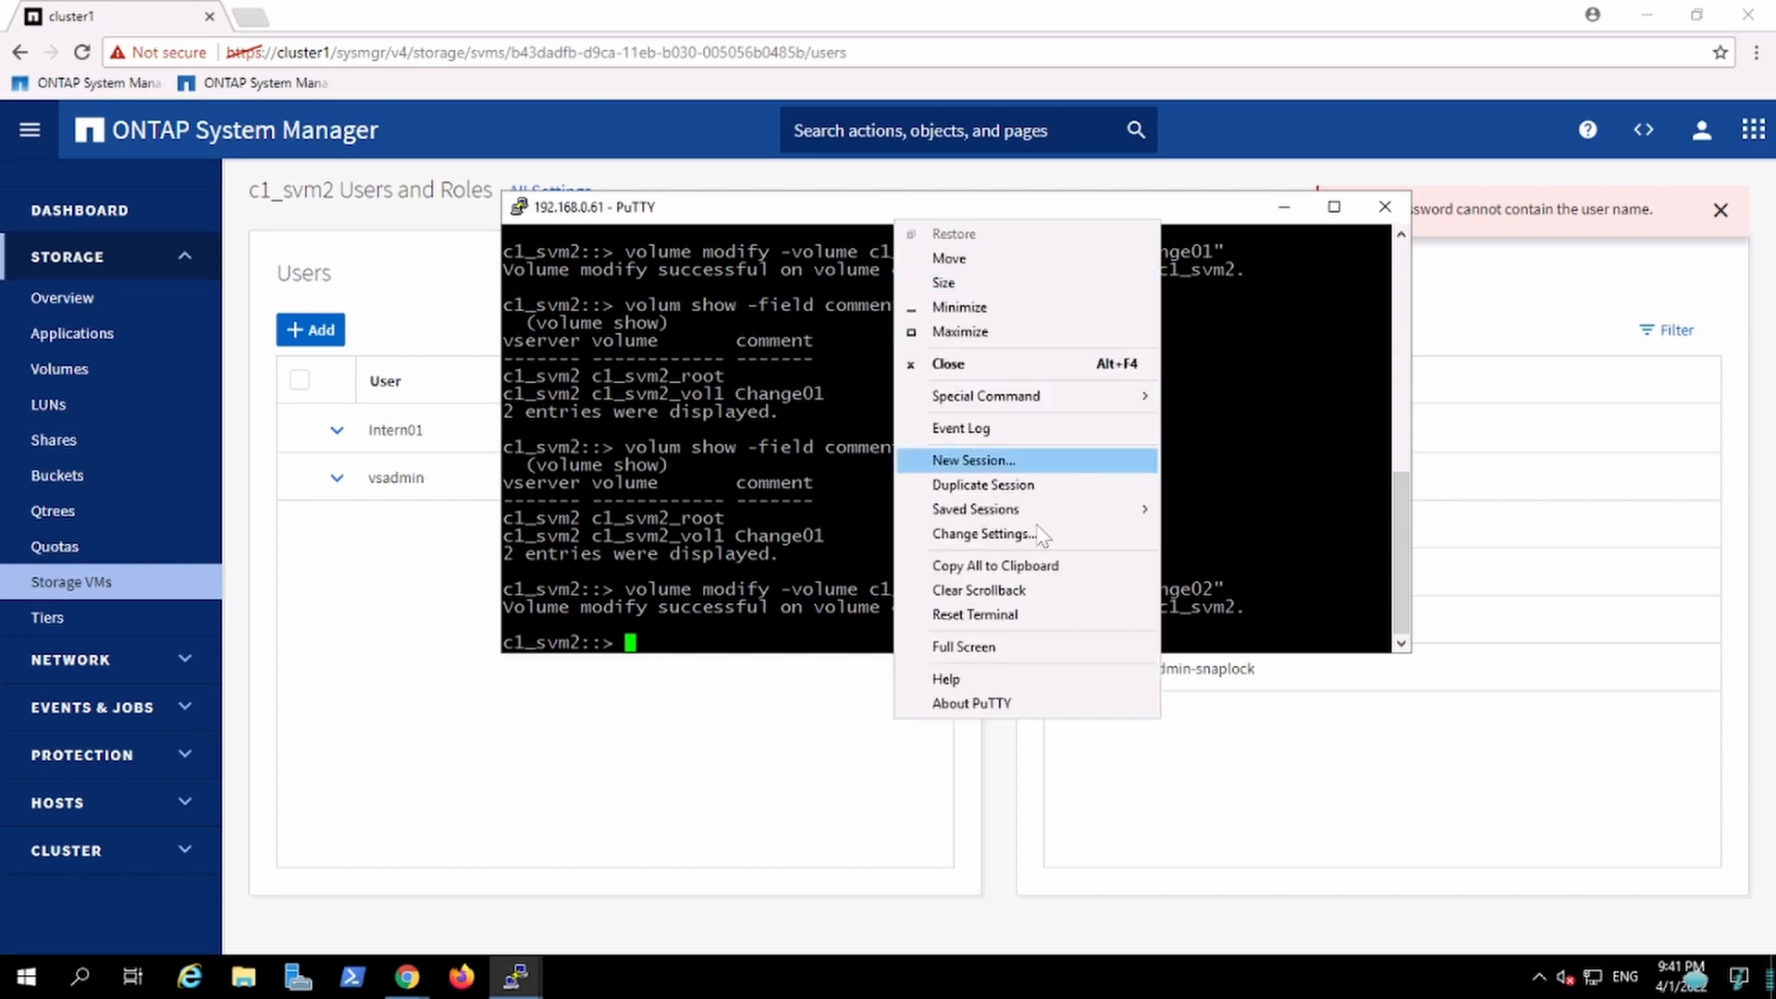
pyautogui.click(1029, 490)
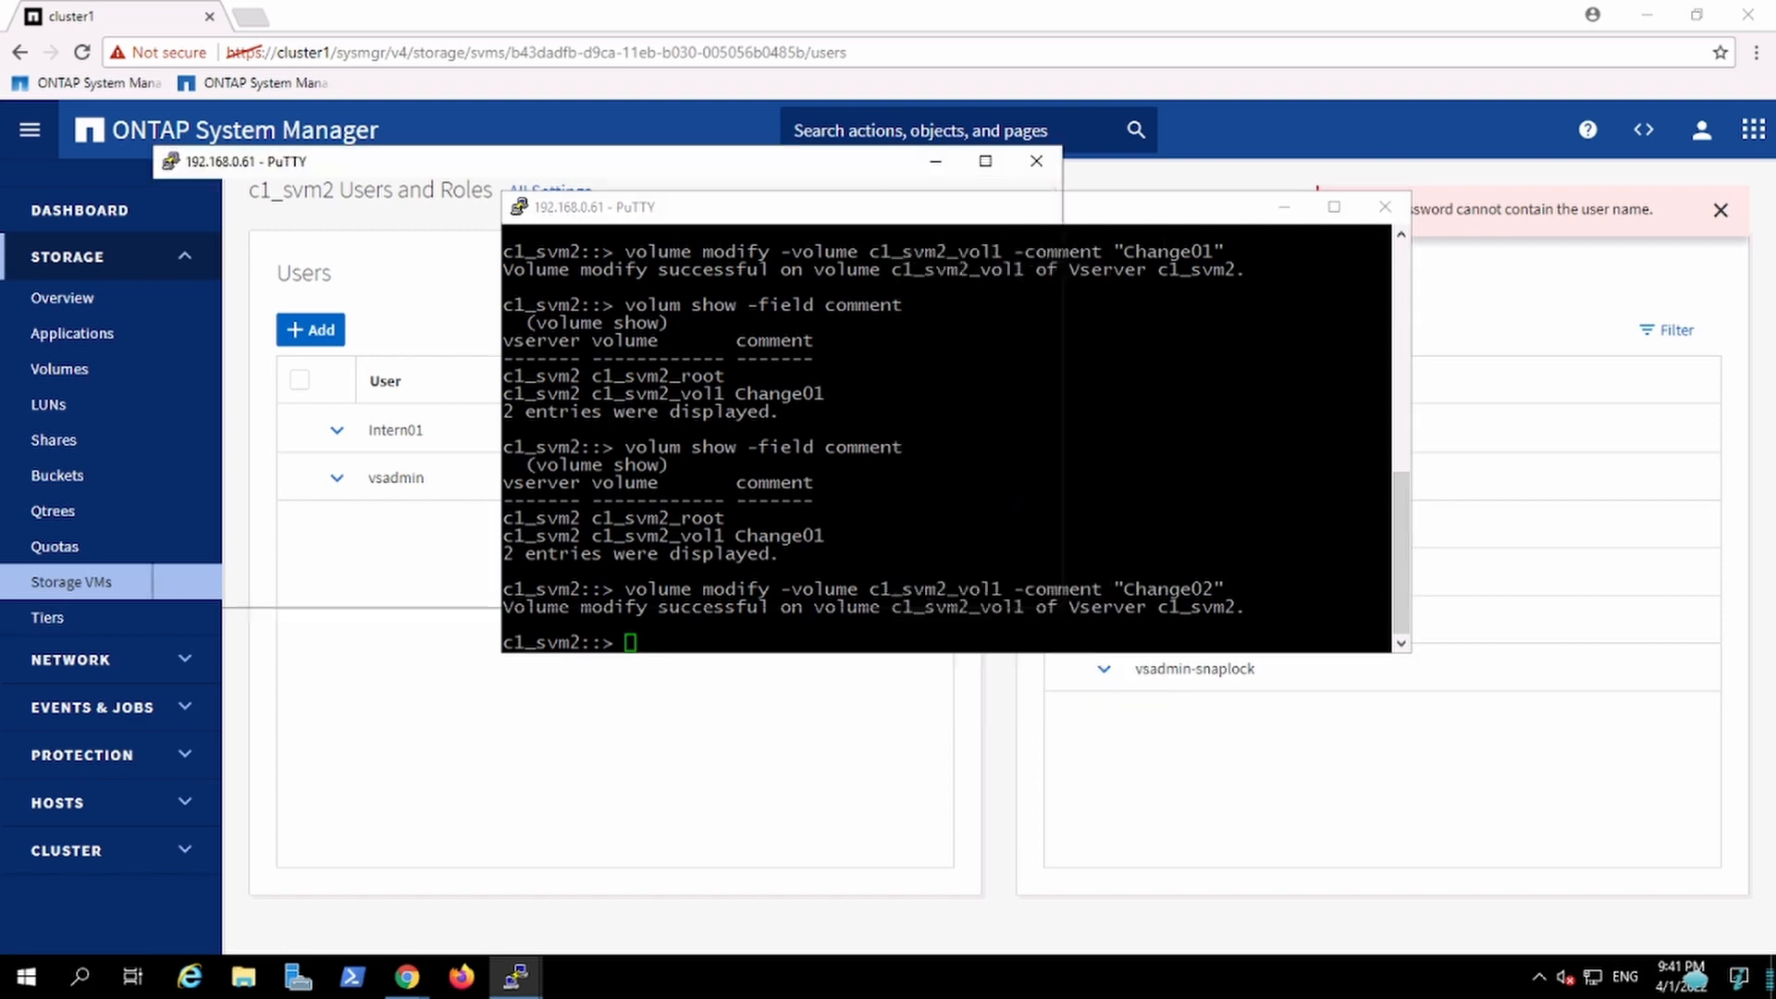
pyautogui.click(1385, 207)
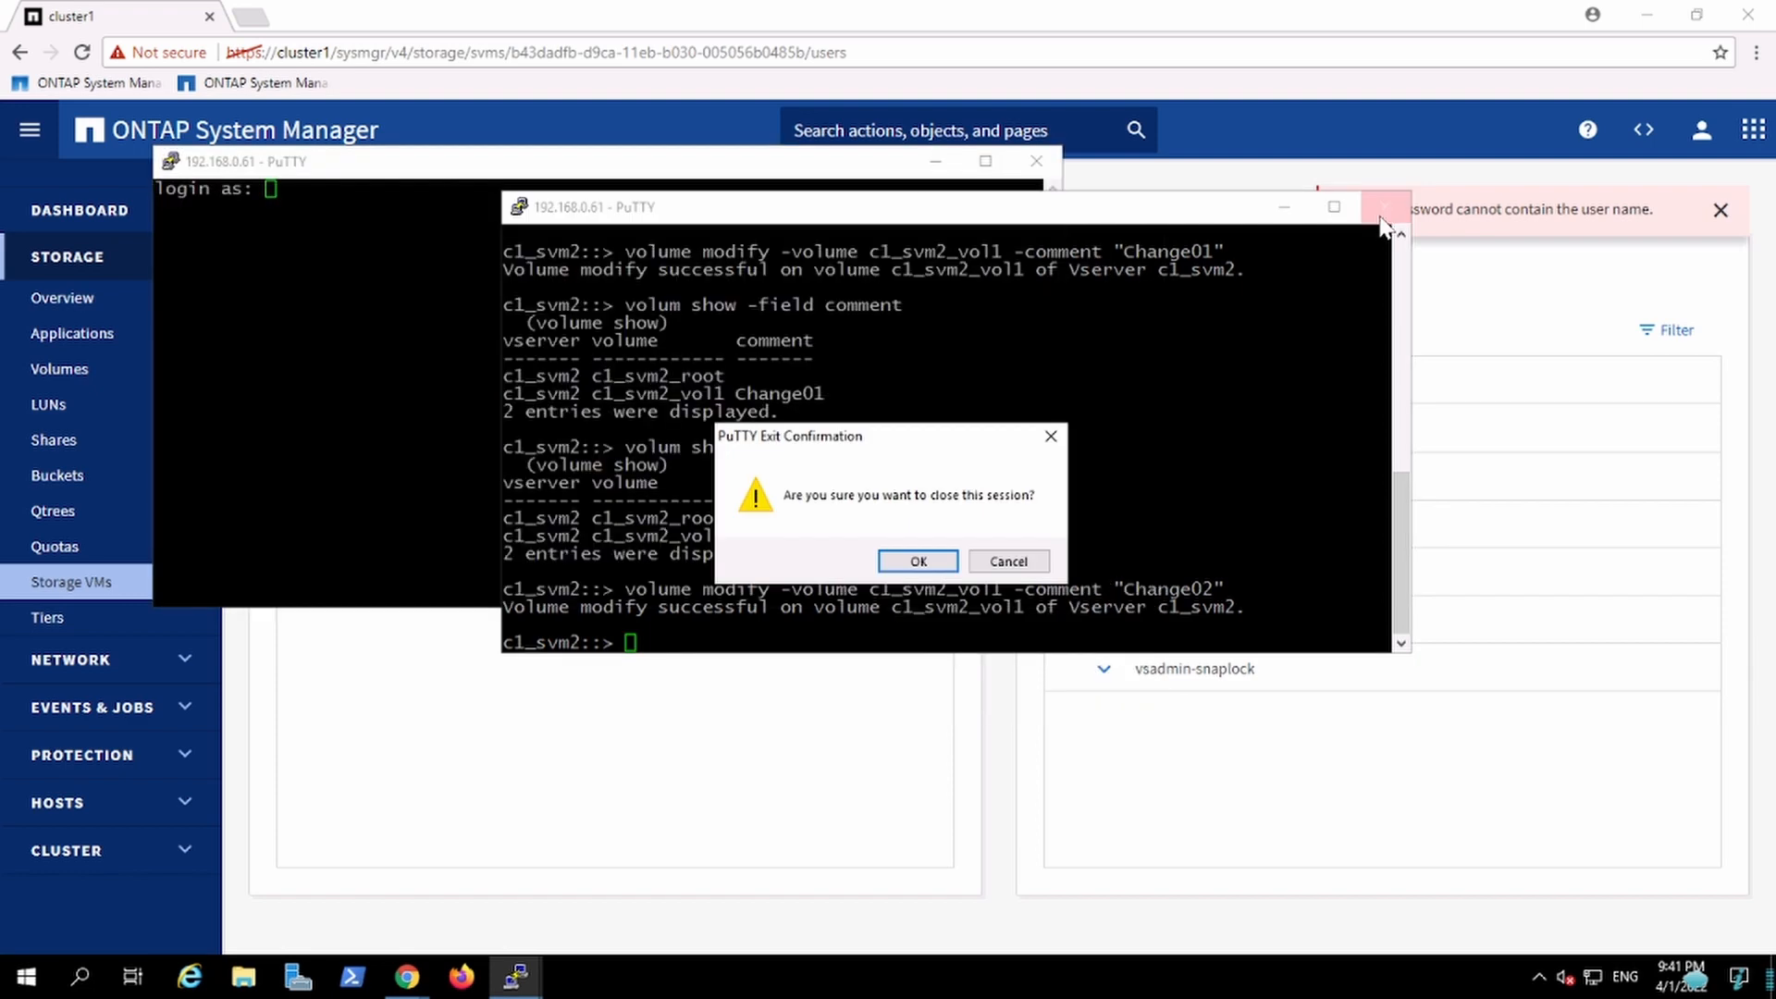
pyautogui.click(1015, 565)
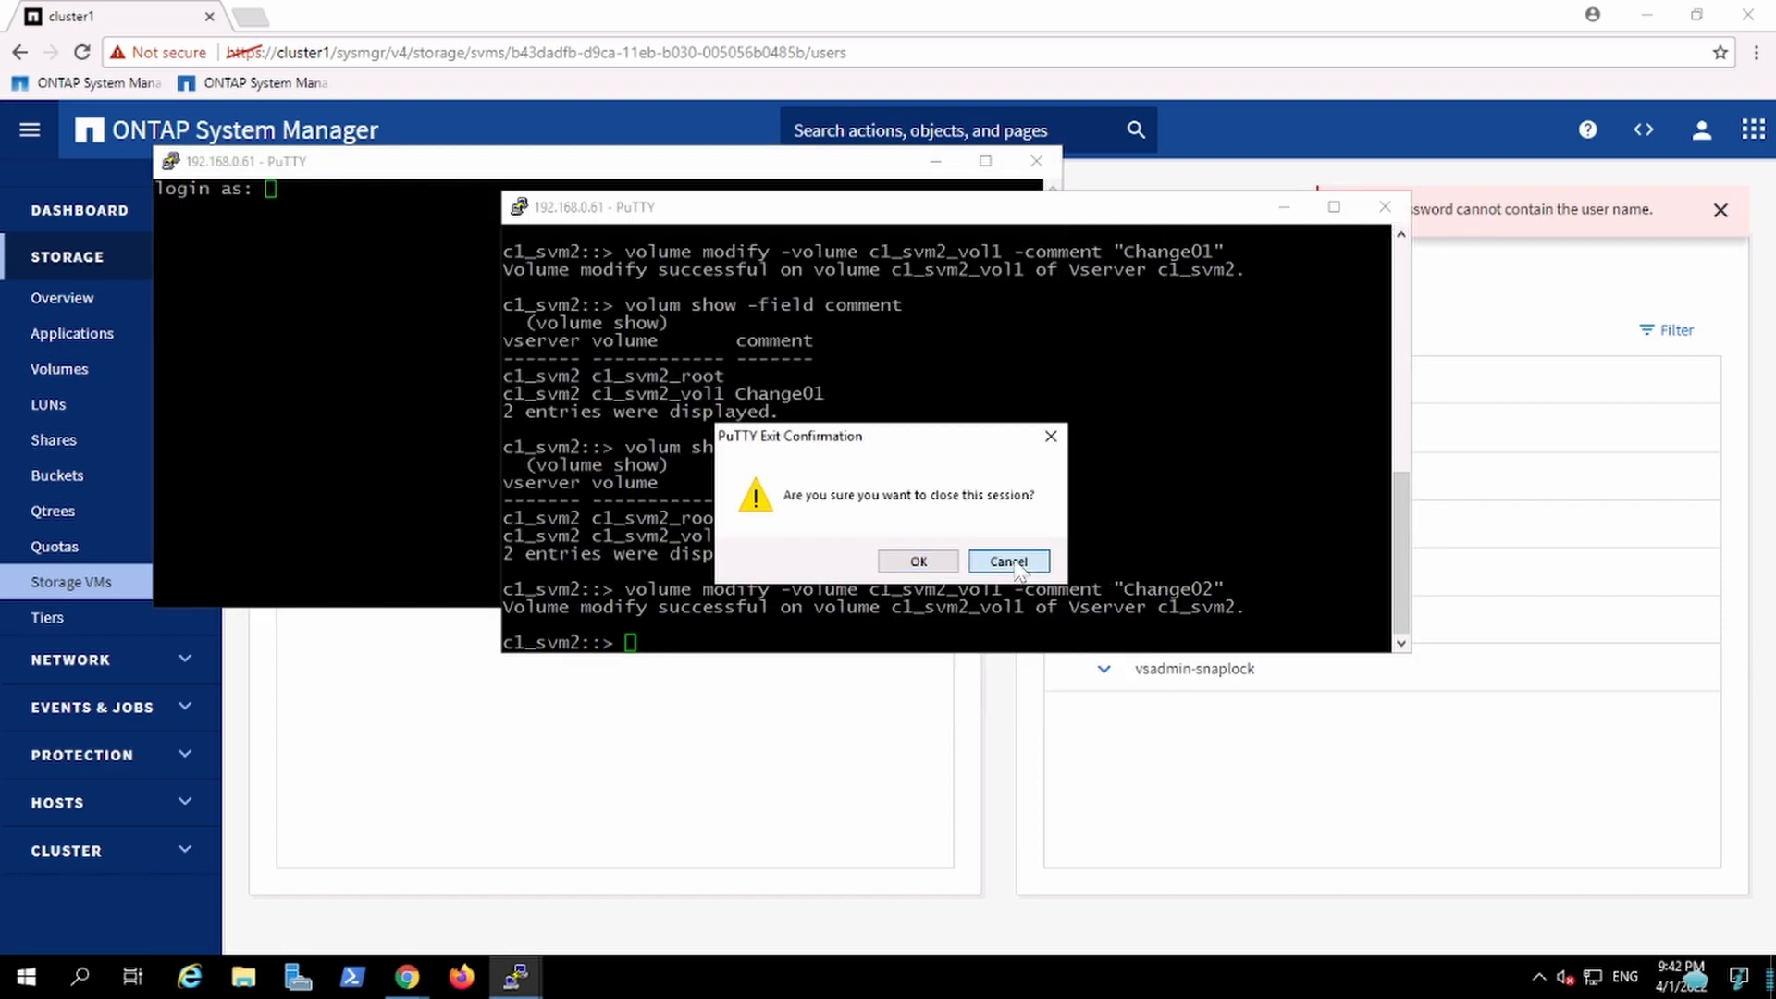
pyautogui.click(1015, 563)
# Step: Sign in to the new session as Intern01, entering the account password
pyautogui.click(388, 397)
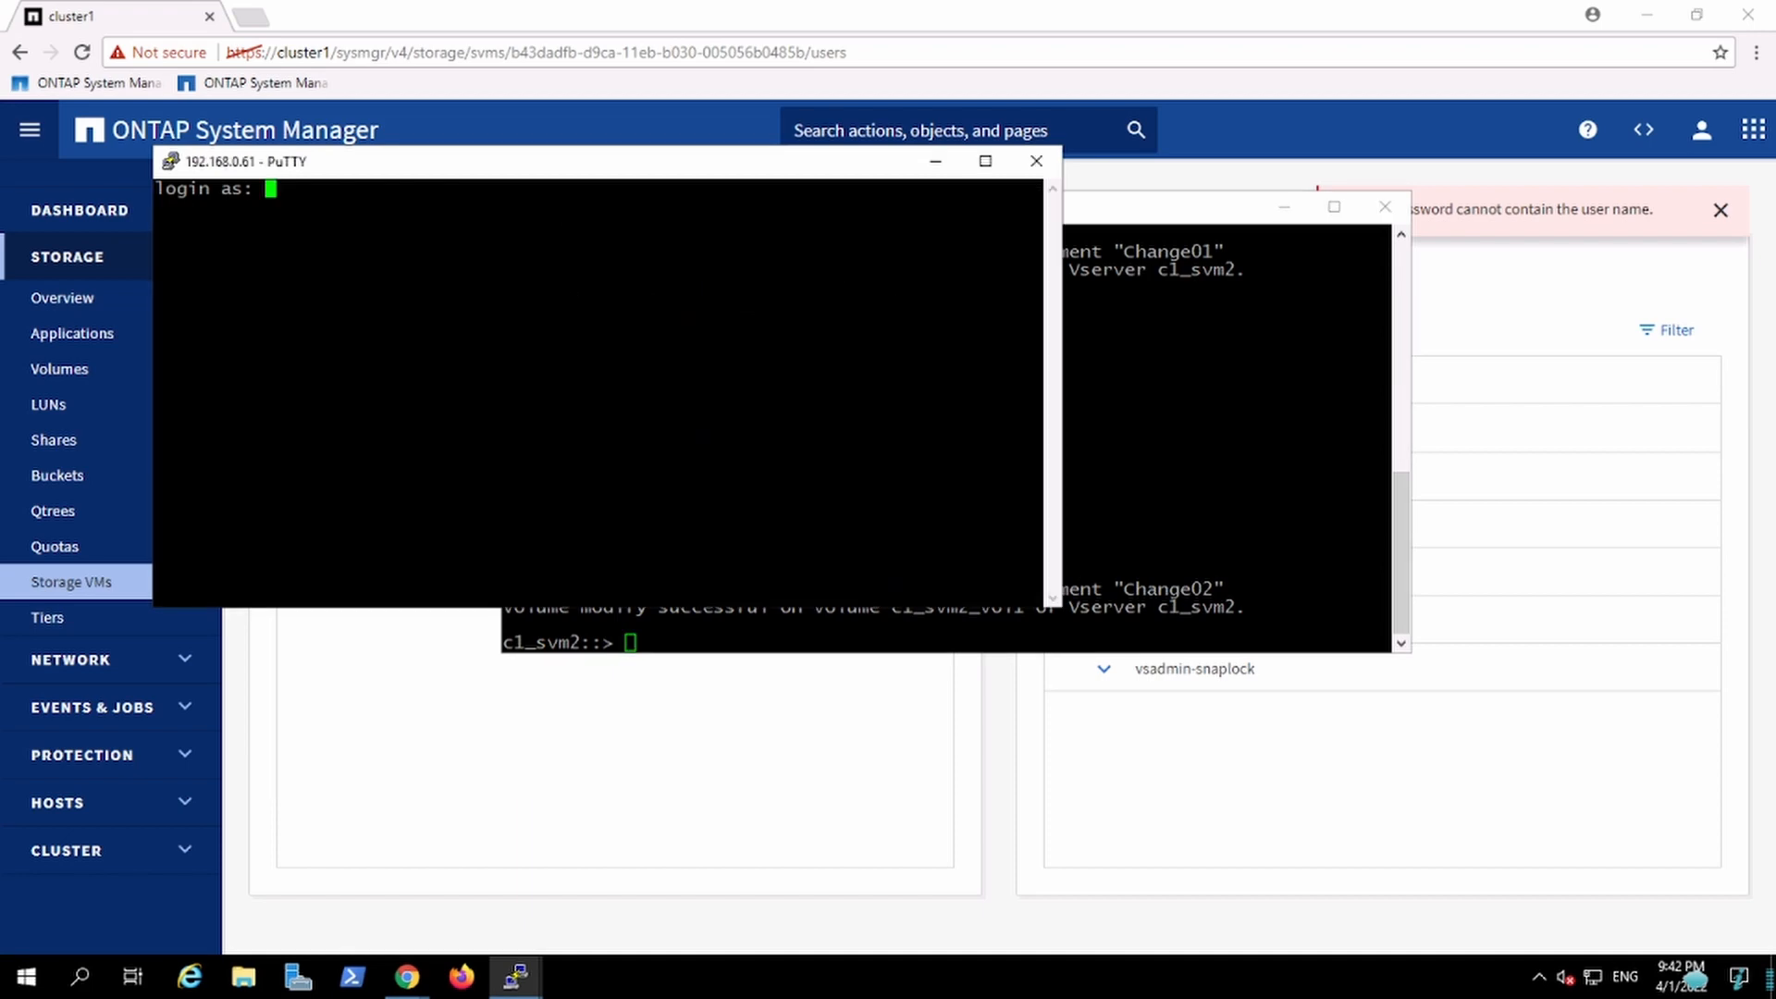
pyautogui.write('Intern01')
pyautogui.press('Return')
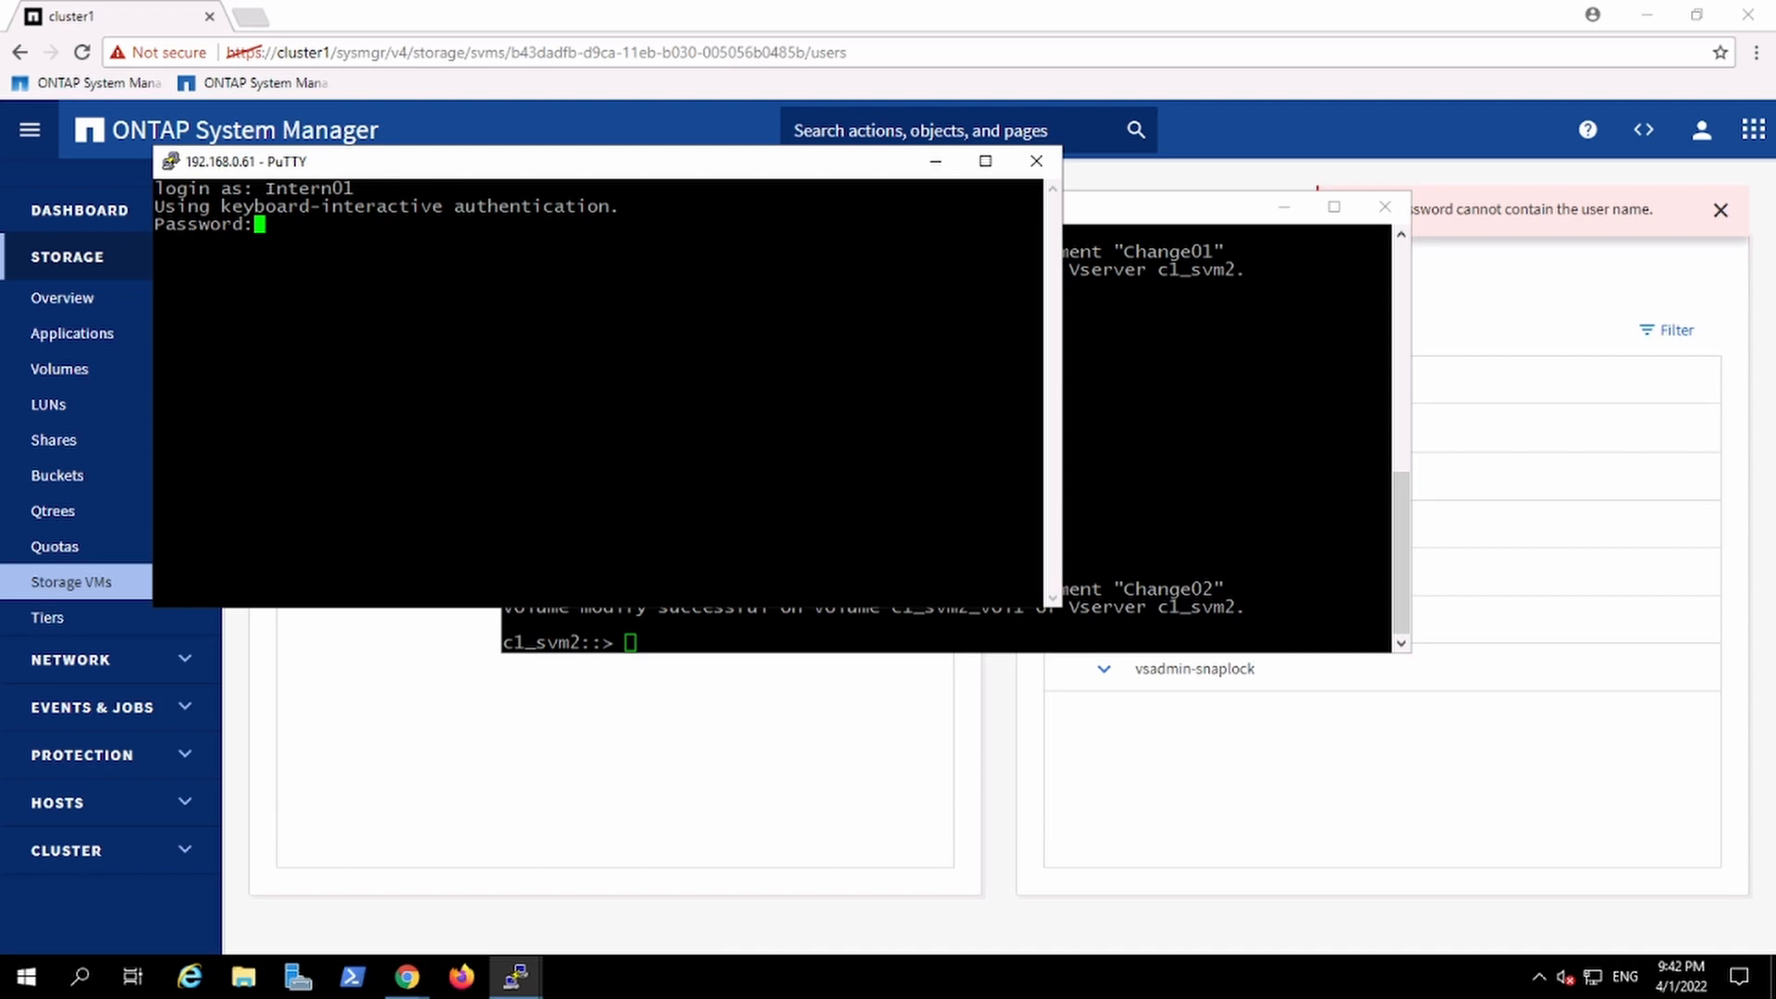
pyautogui.press('Return')
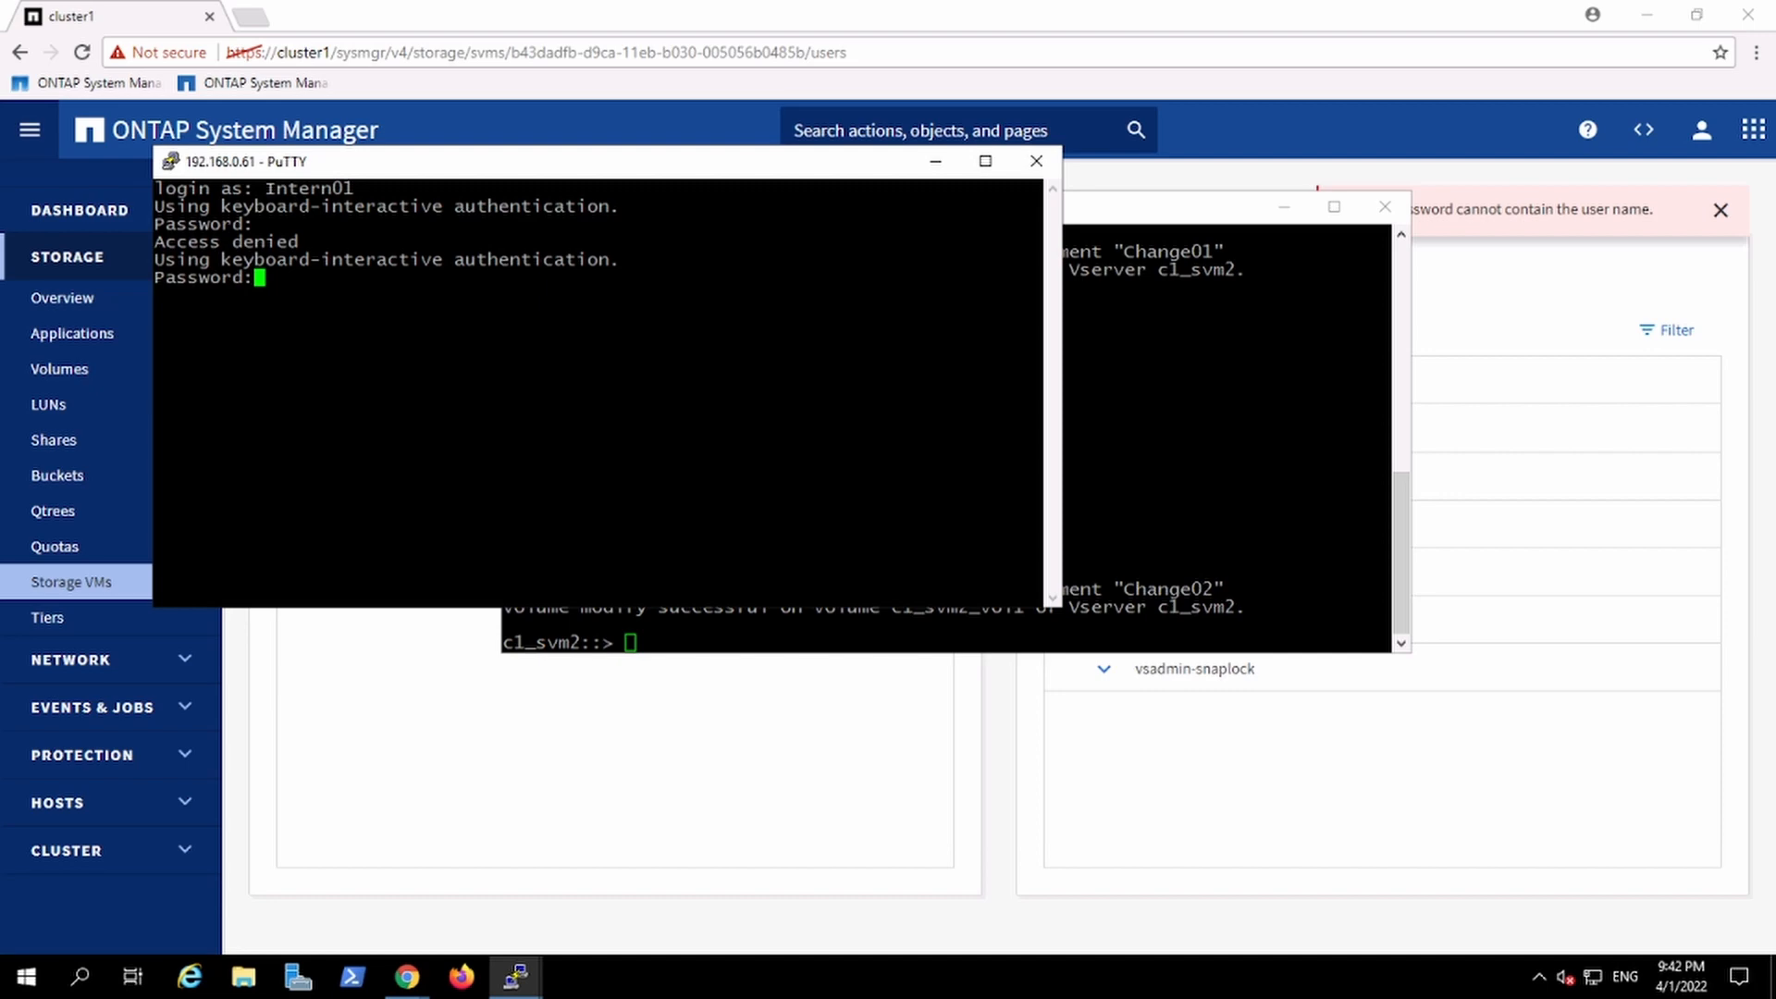
pyautogui.press('Return')
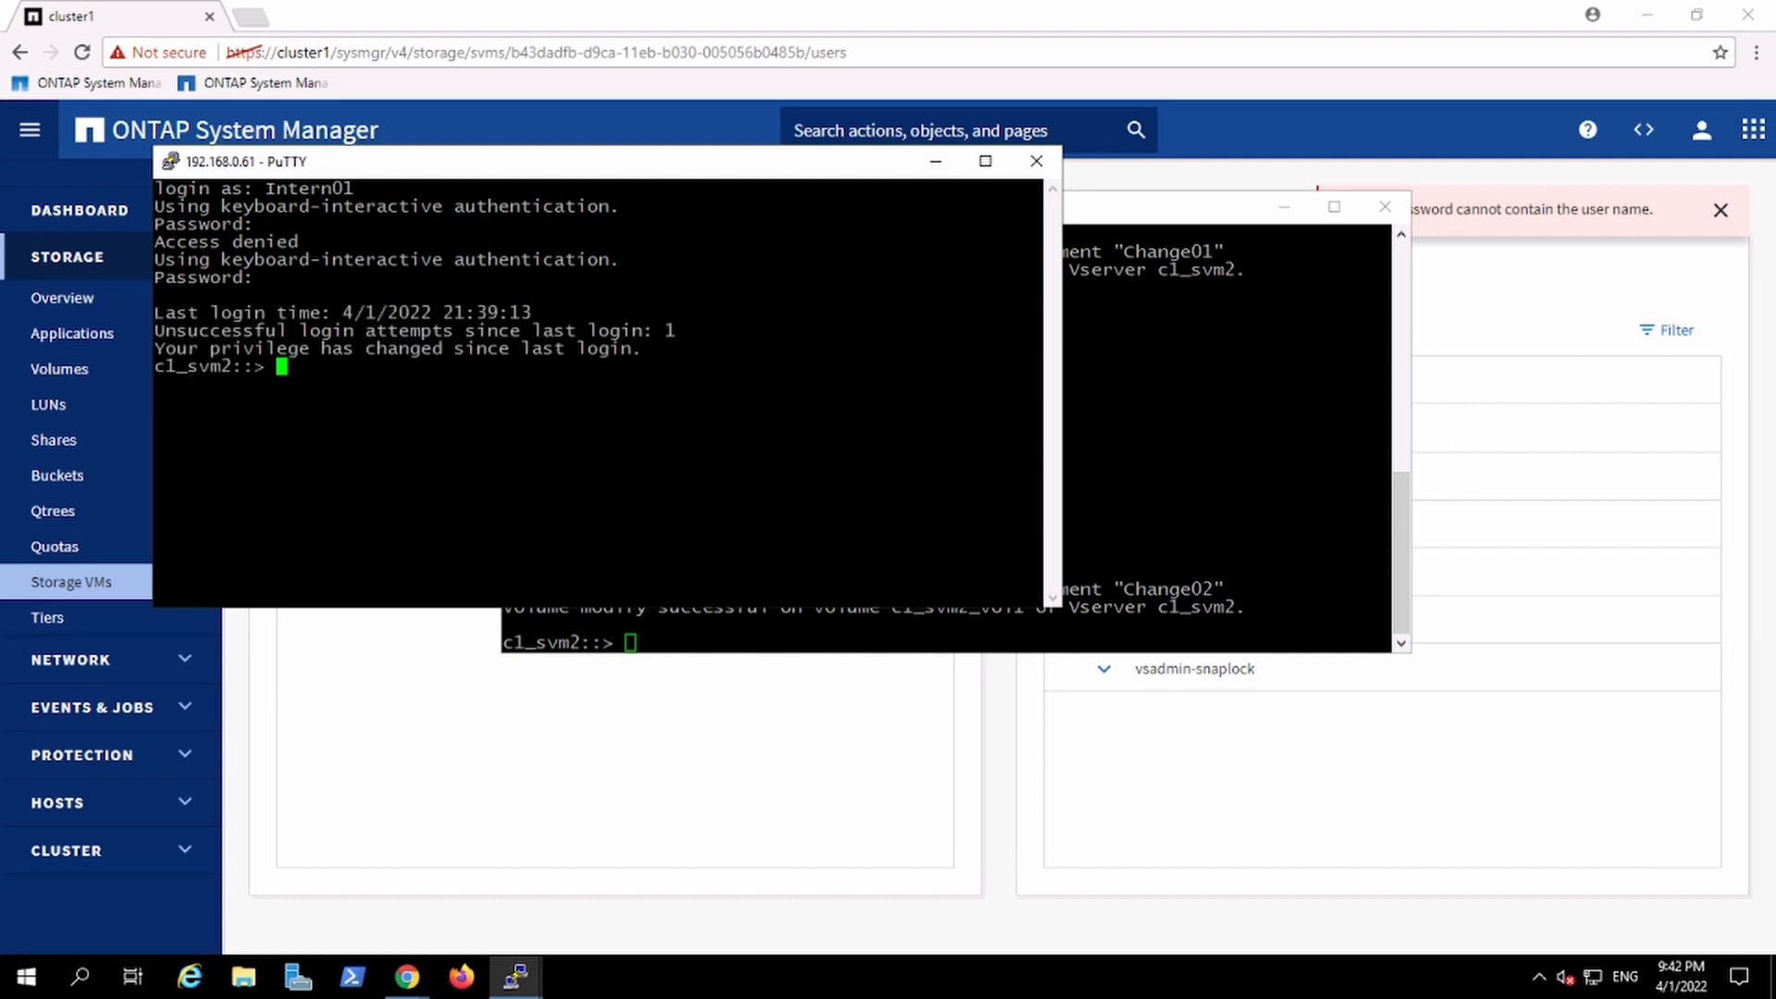
pyautogui.press('Return')
# Step: Copy the volume show -field comment command from the old session and run it in the new session
pyautogui.hotkey('alt', 'Tab')
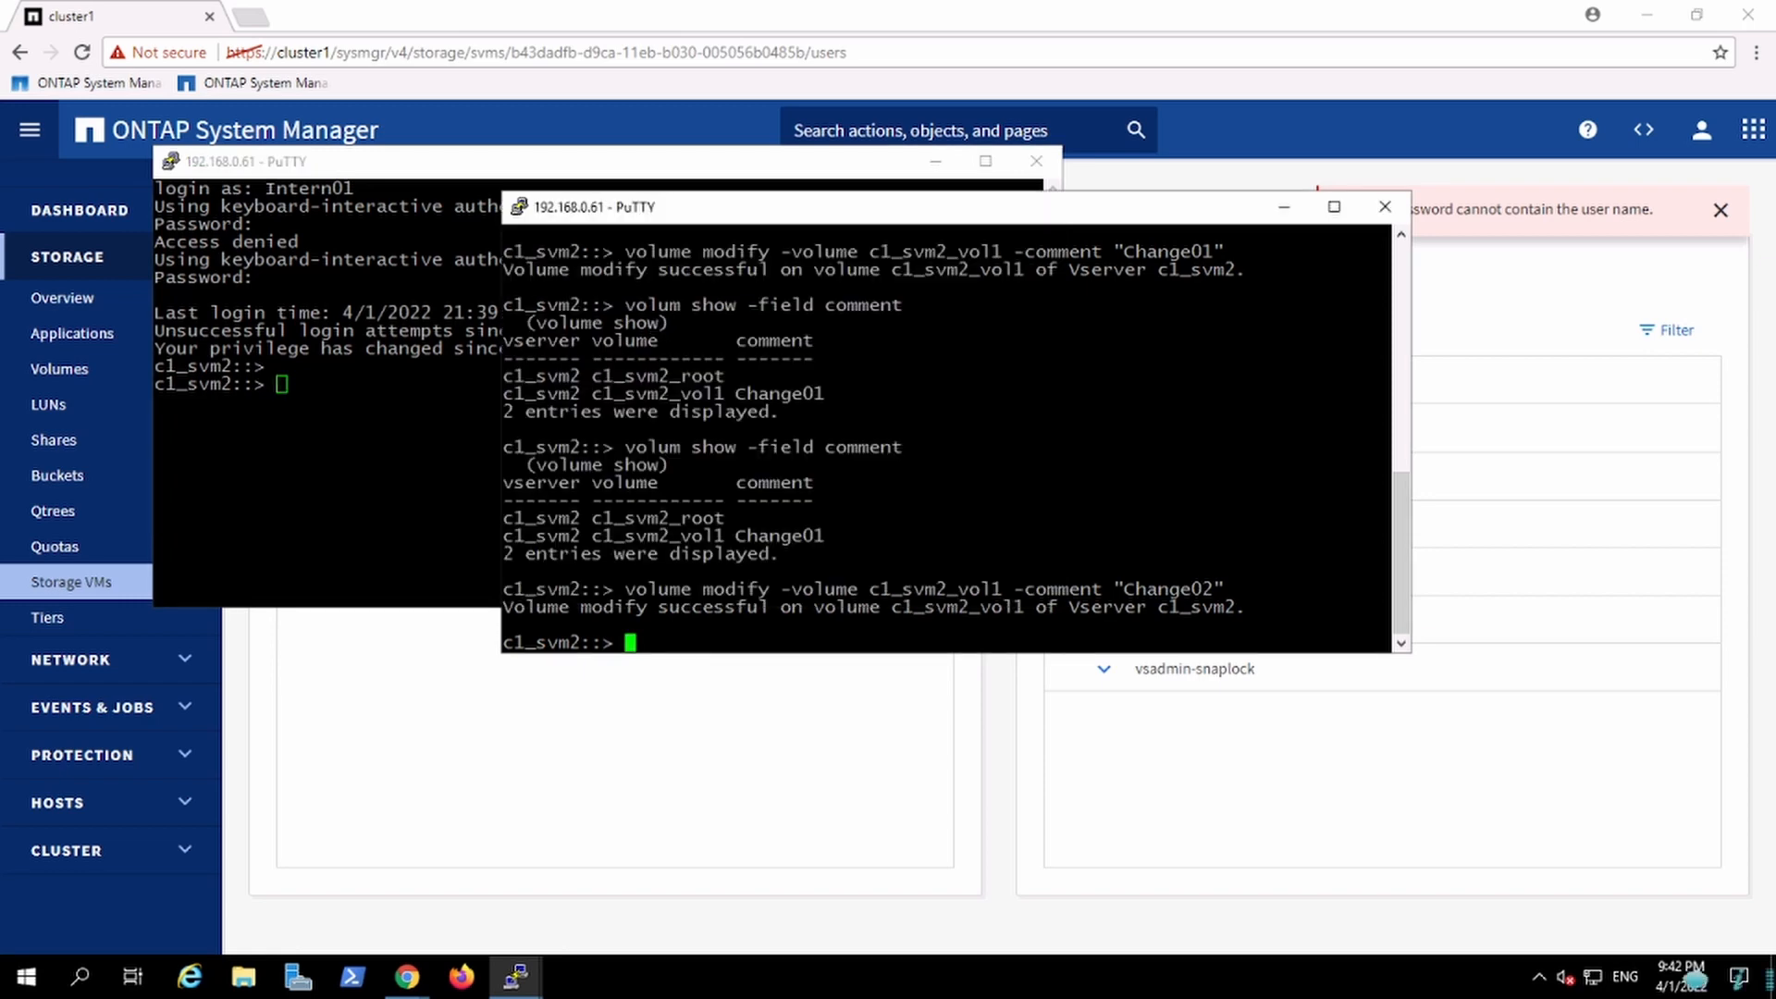
pyautogui.moveTo(614, 447); pyautogui.dragTo(902, 447)
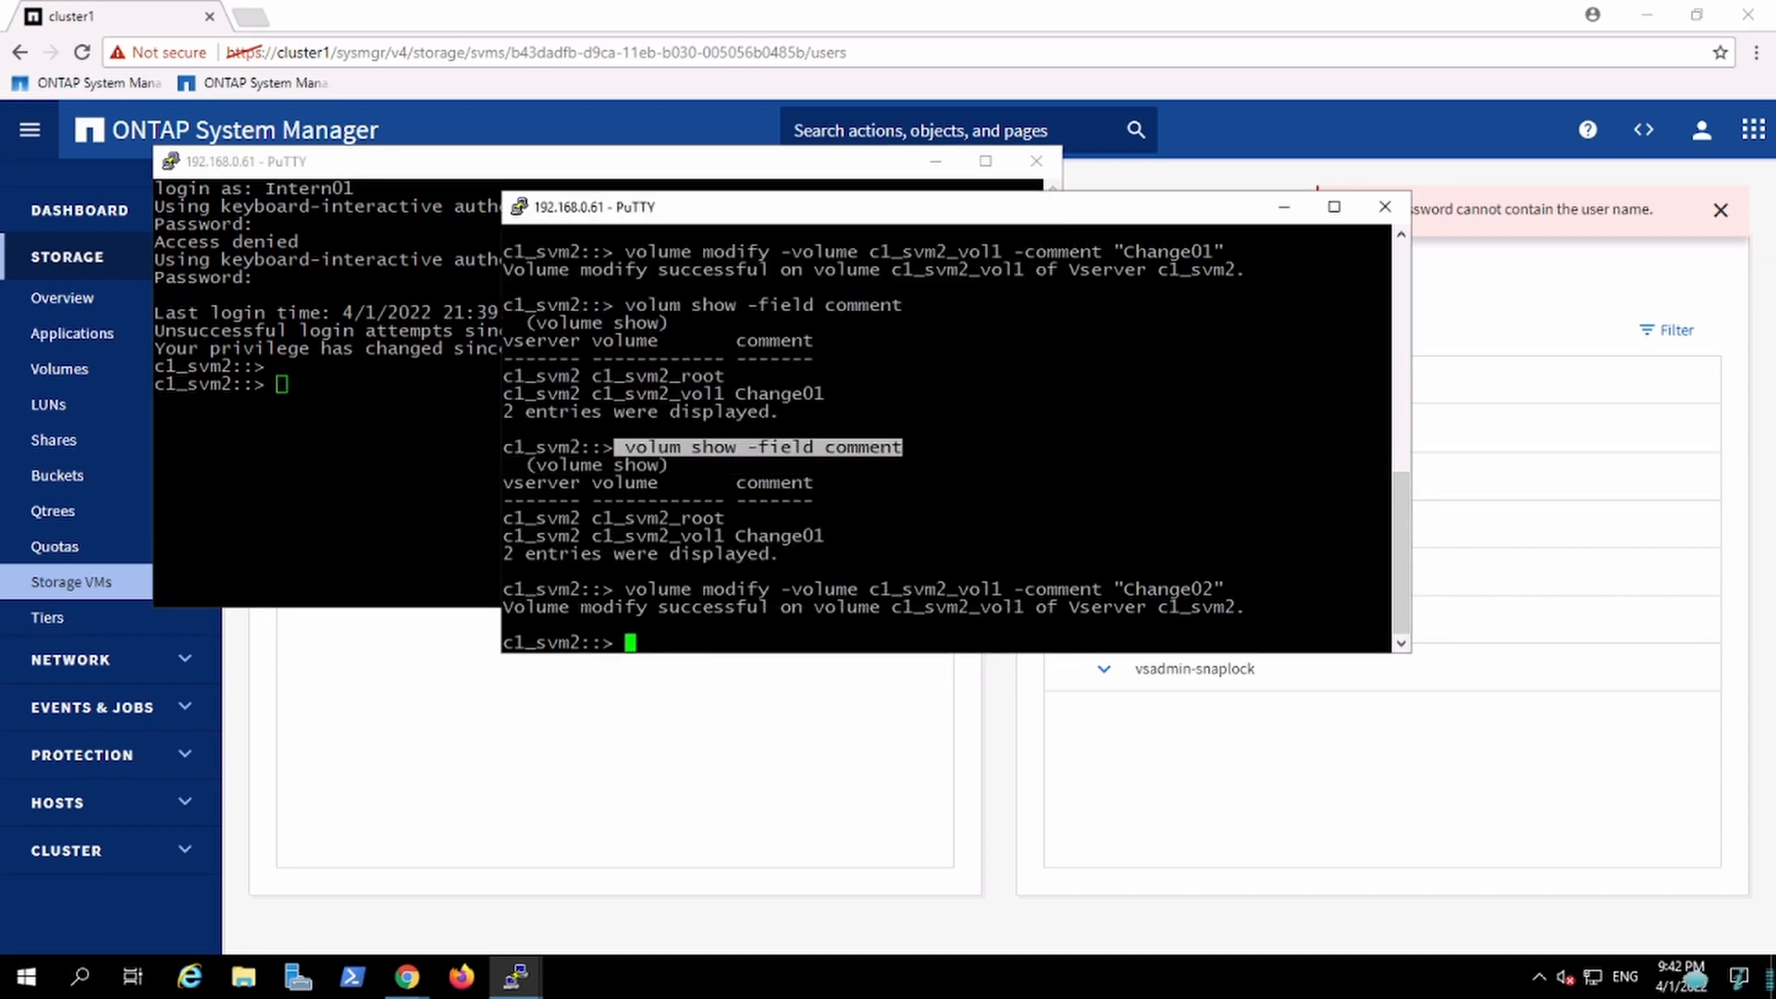
pyautogui.hotkey('alt', 'Tab')
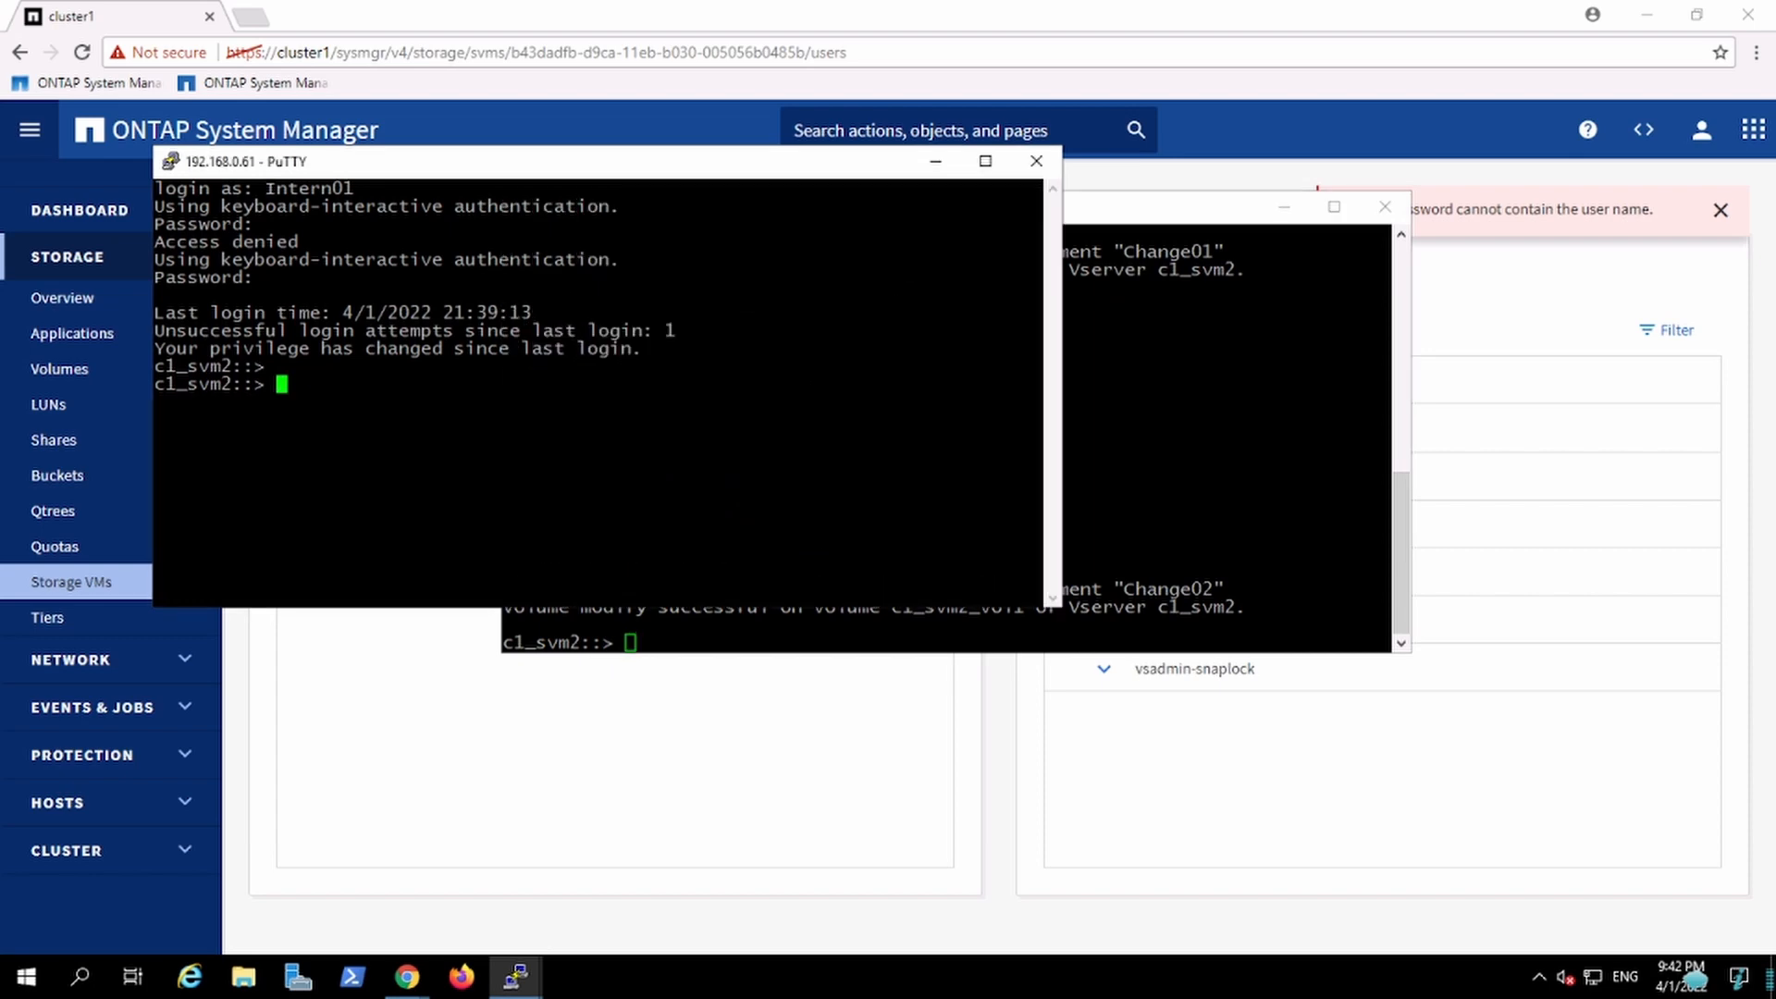
pyautogui.write('volum show -field comment')
pyautogui.press('Return')
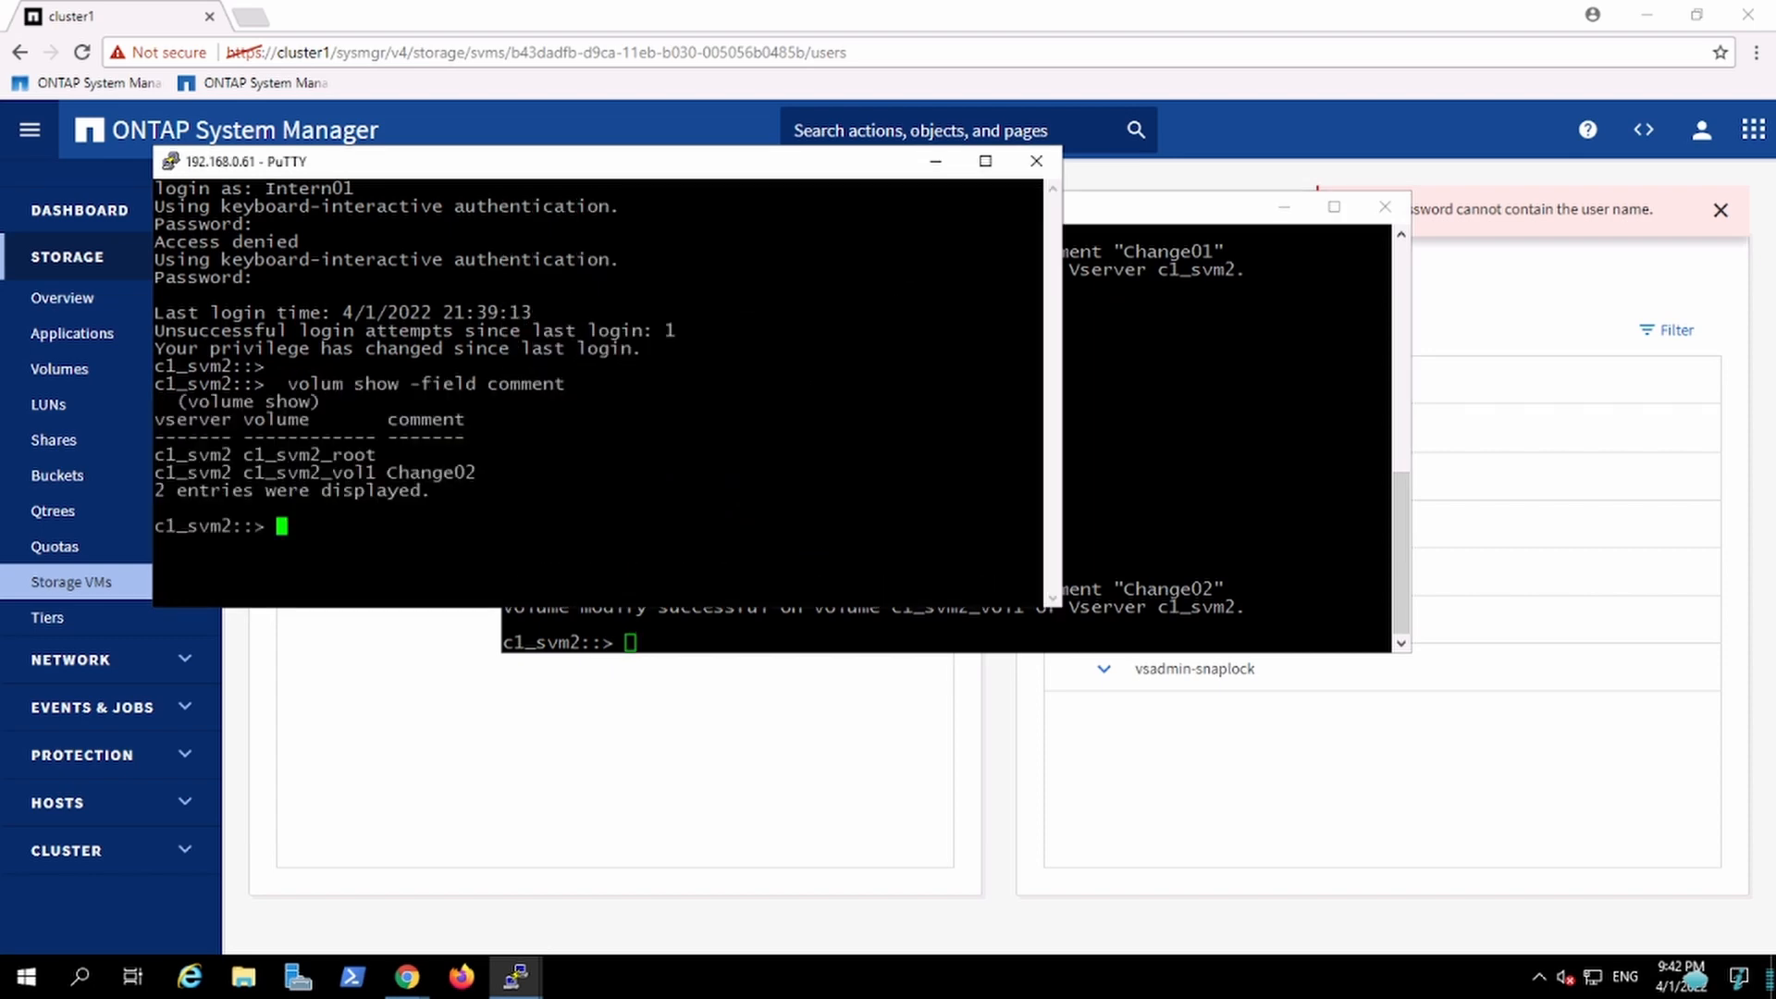
# Step: Try to set c1_svm2_vol1's comment to "Change03" by pasting and editing the volume modify command in the new session
pyautogui.hotkey('alt', 'Tab')
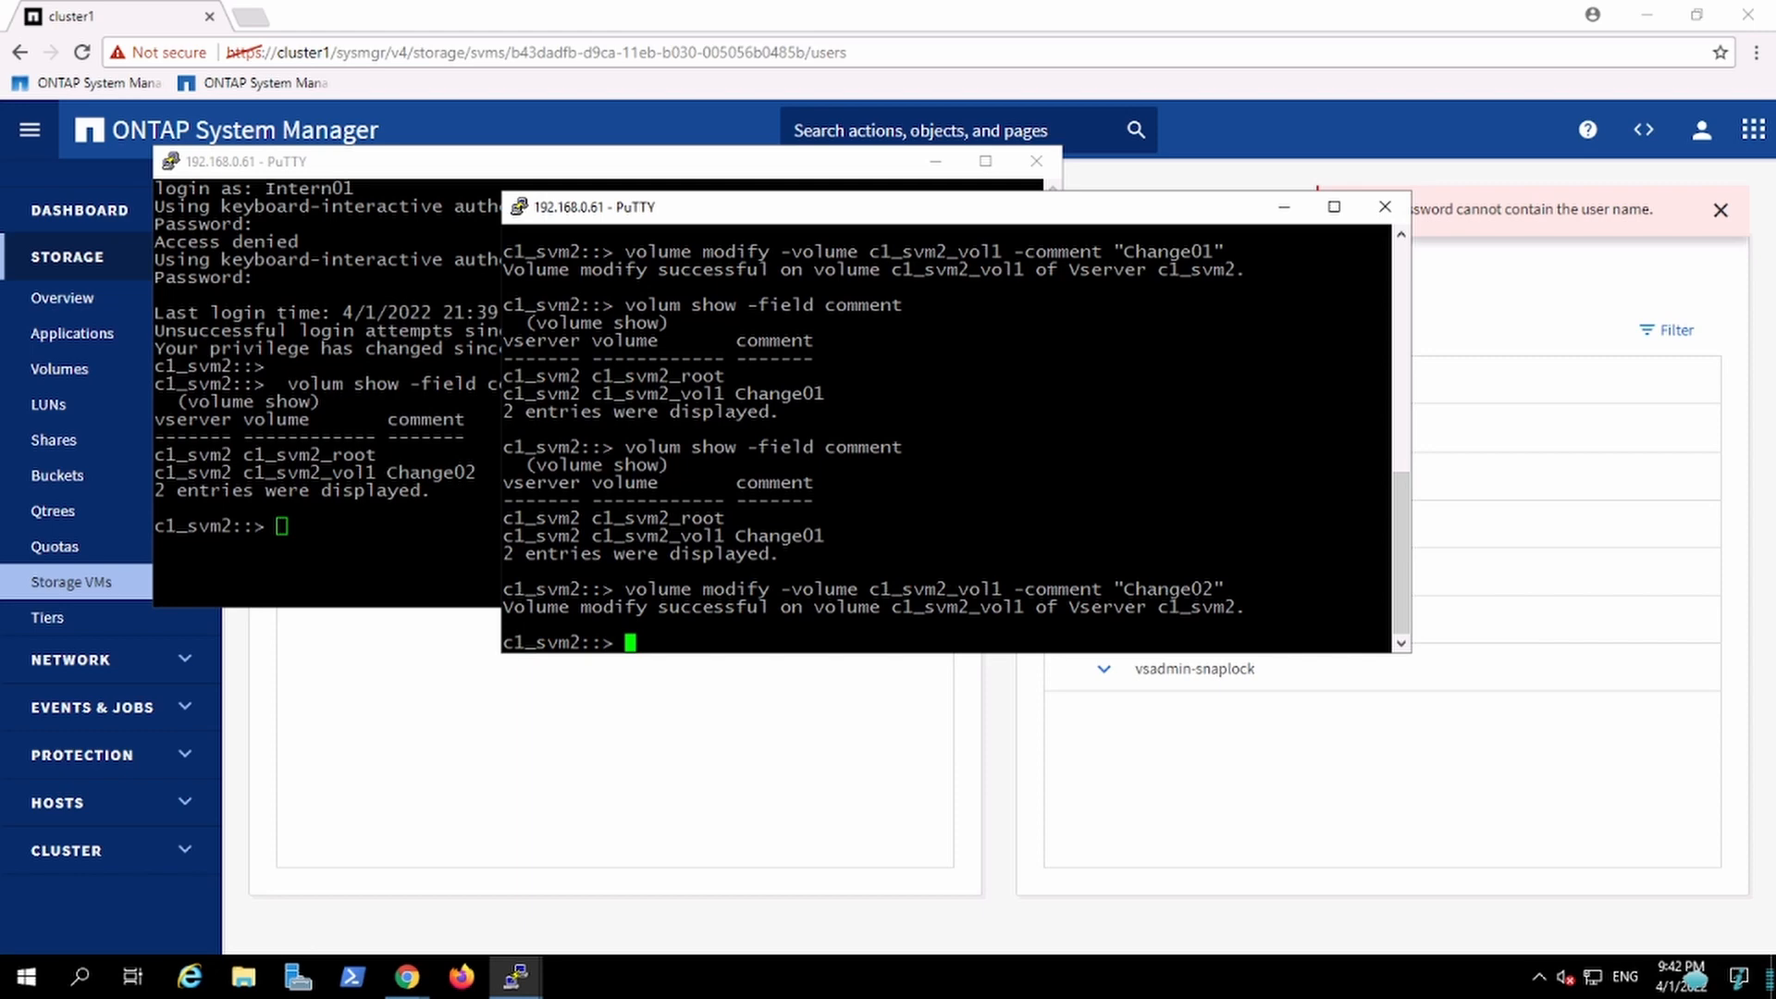
pyautogui.moveTo(626, 589); pyautogui.dragTo(1226, 590)
pyautogui.hotkey('ctrl', 'c')
pyautogui.hotkey('alt', 'Tab')
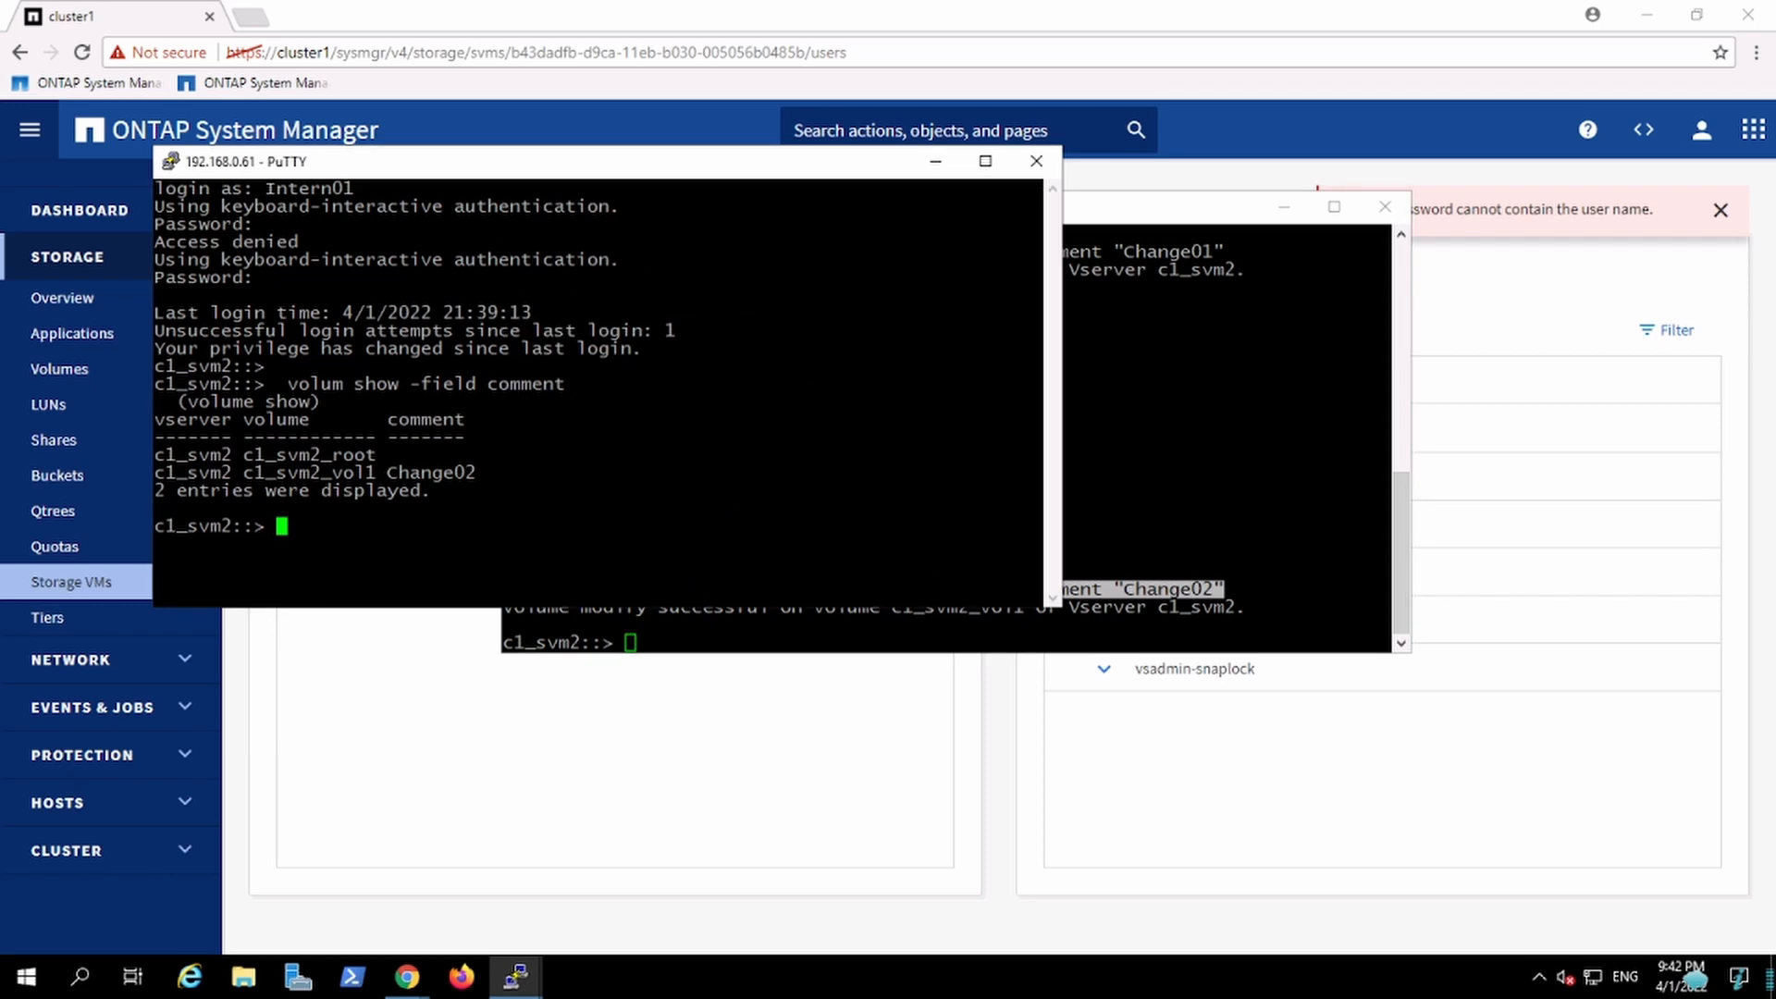
pyautogui.press('shift+Insert')
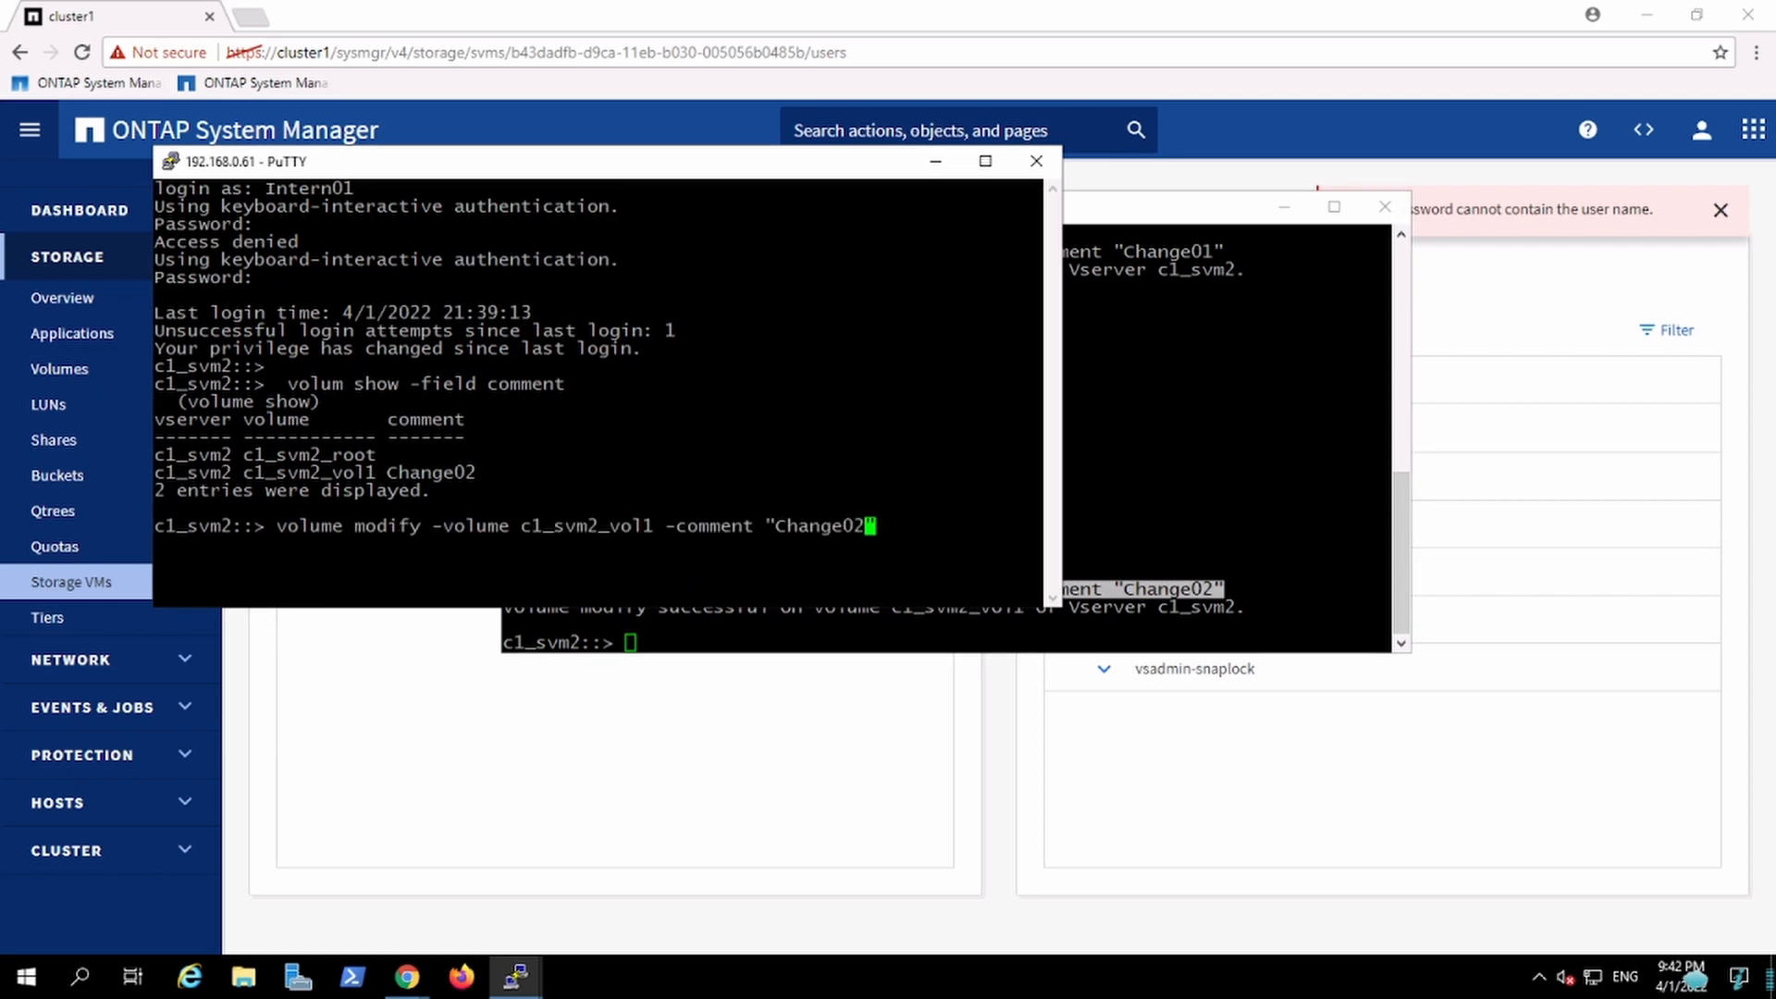
pyautogui.press('BackSpace')
pyautogui.write('3')
pyautogui.press('Return')
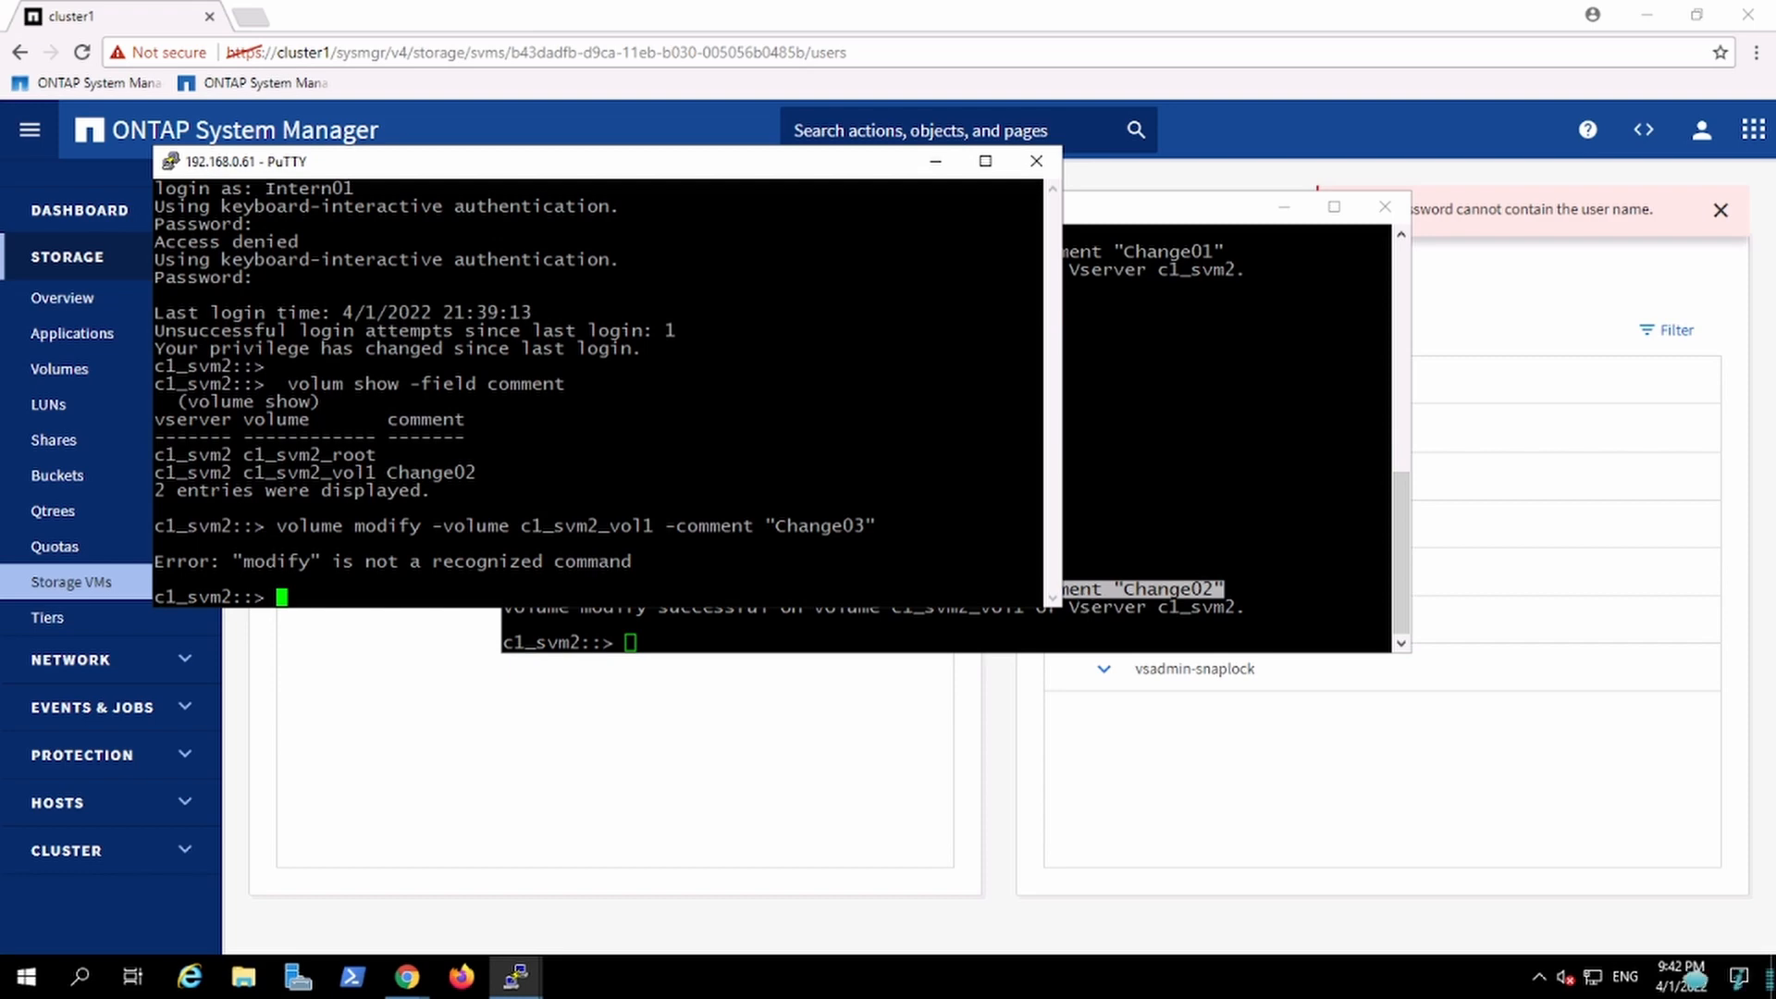
pyautogui.hotkey('alt', 'Tab')
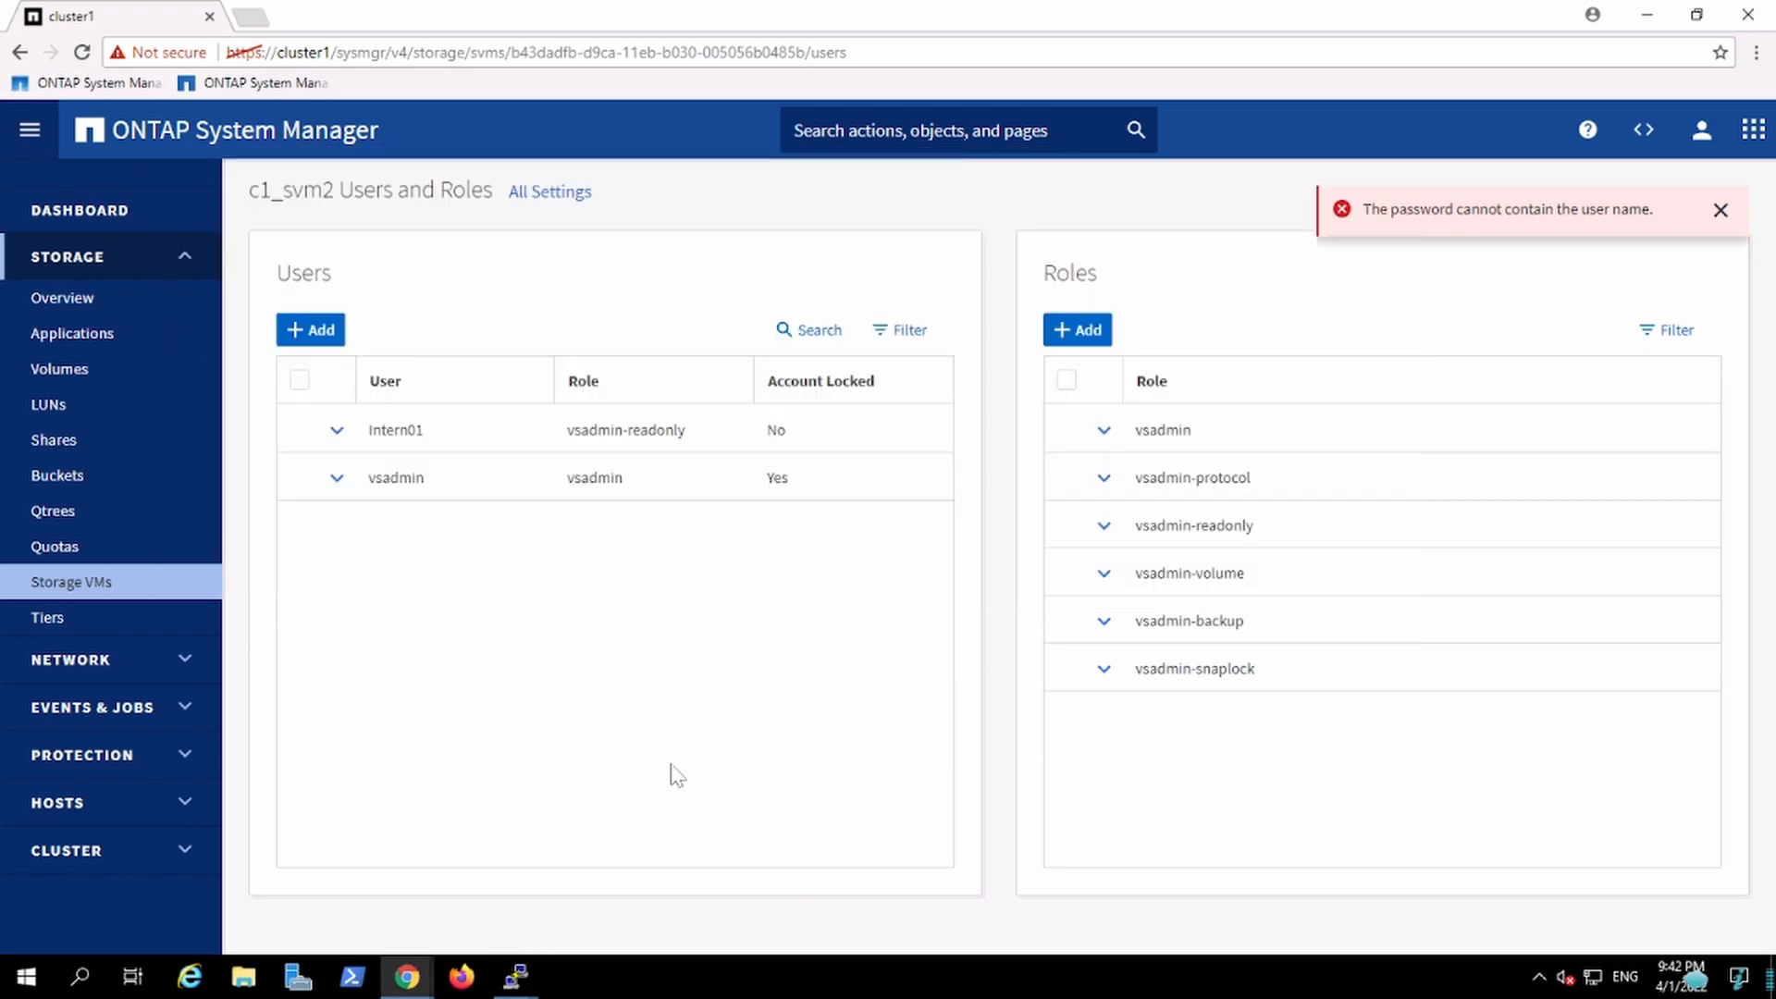
pyautogui.click(672, 767)
pyautogui.moveTo(535, 976)
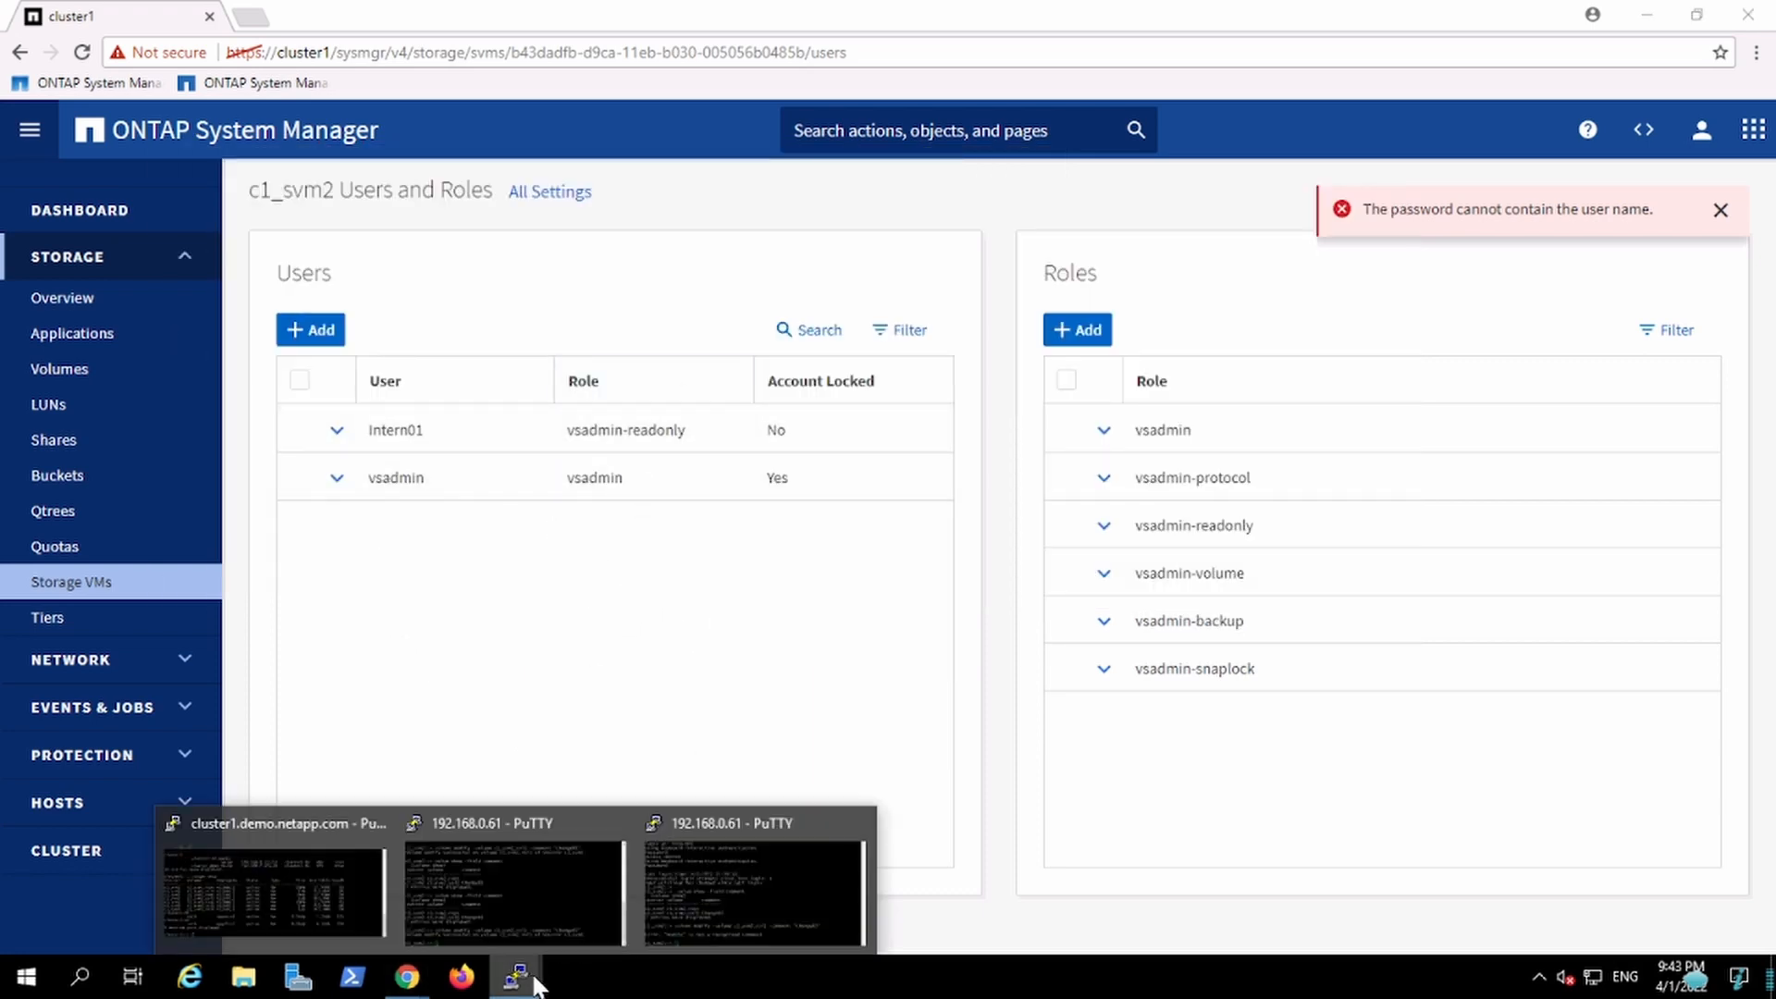
pyautogui.click(701, 879)
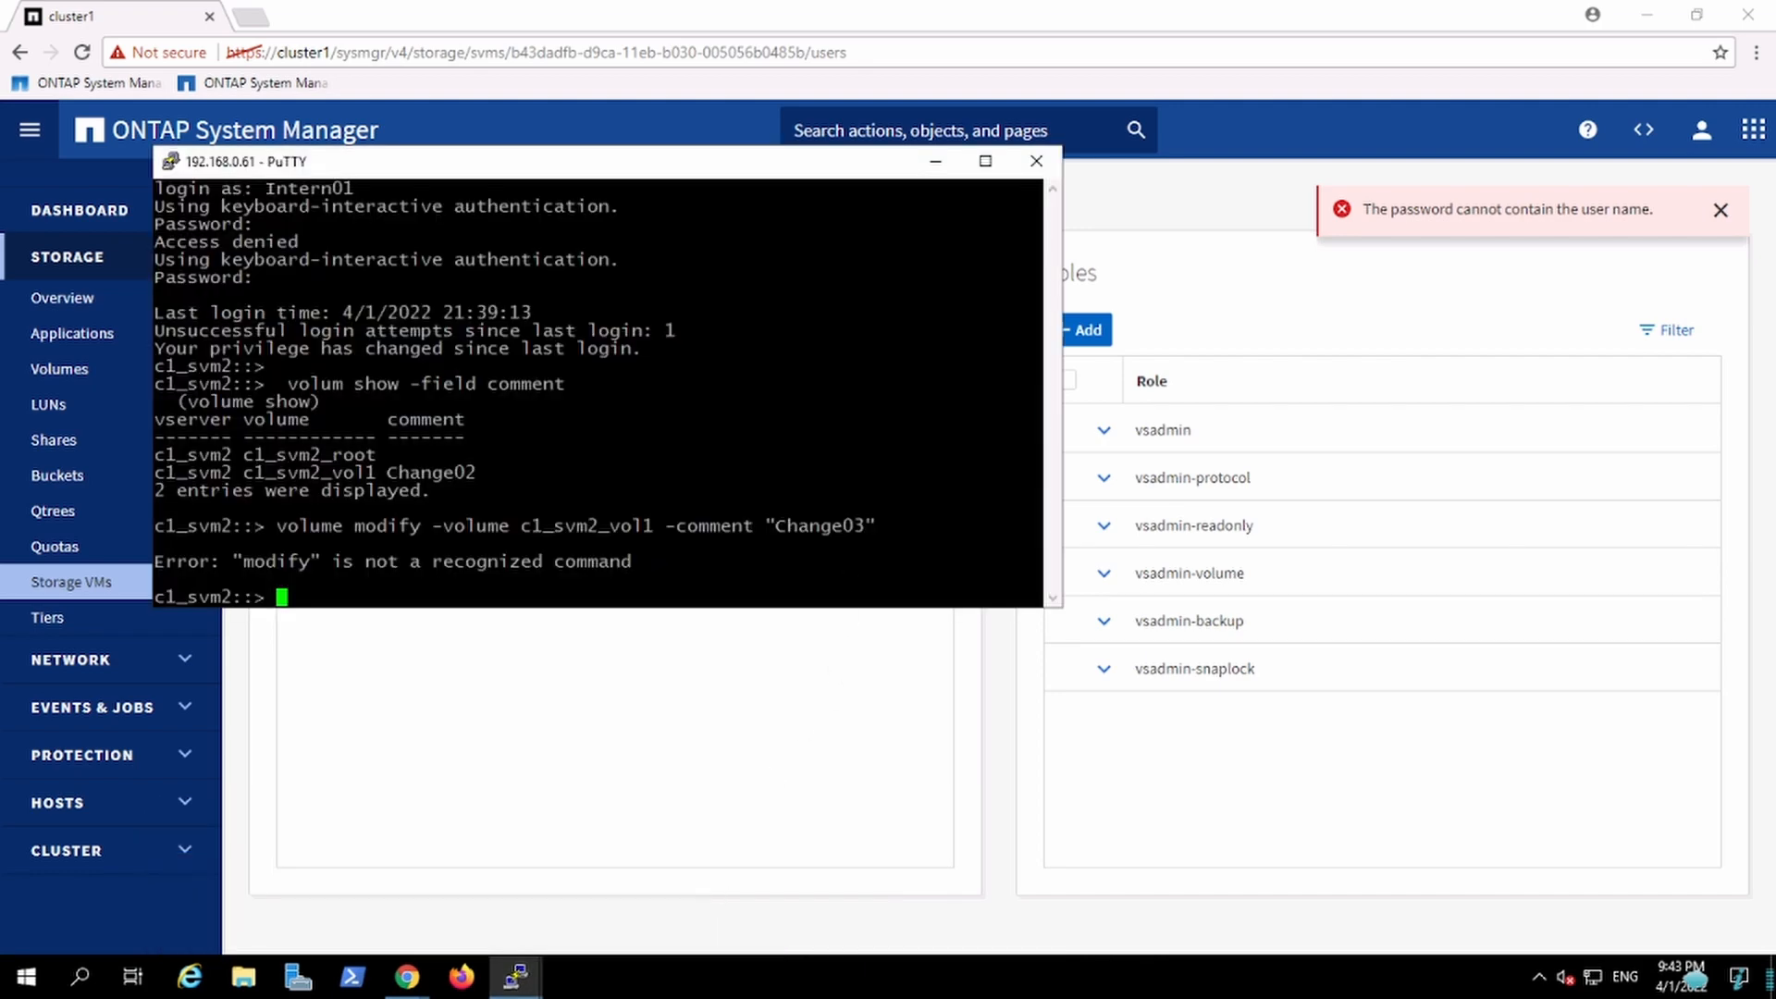
pyautogui.click(467, 768)
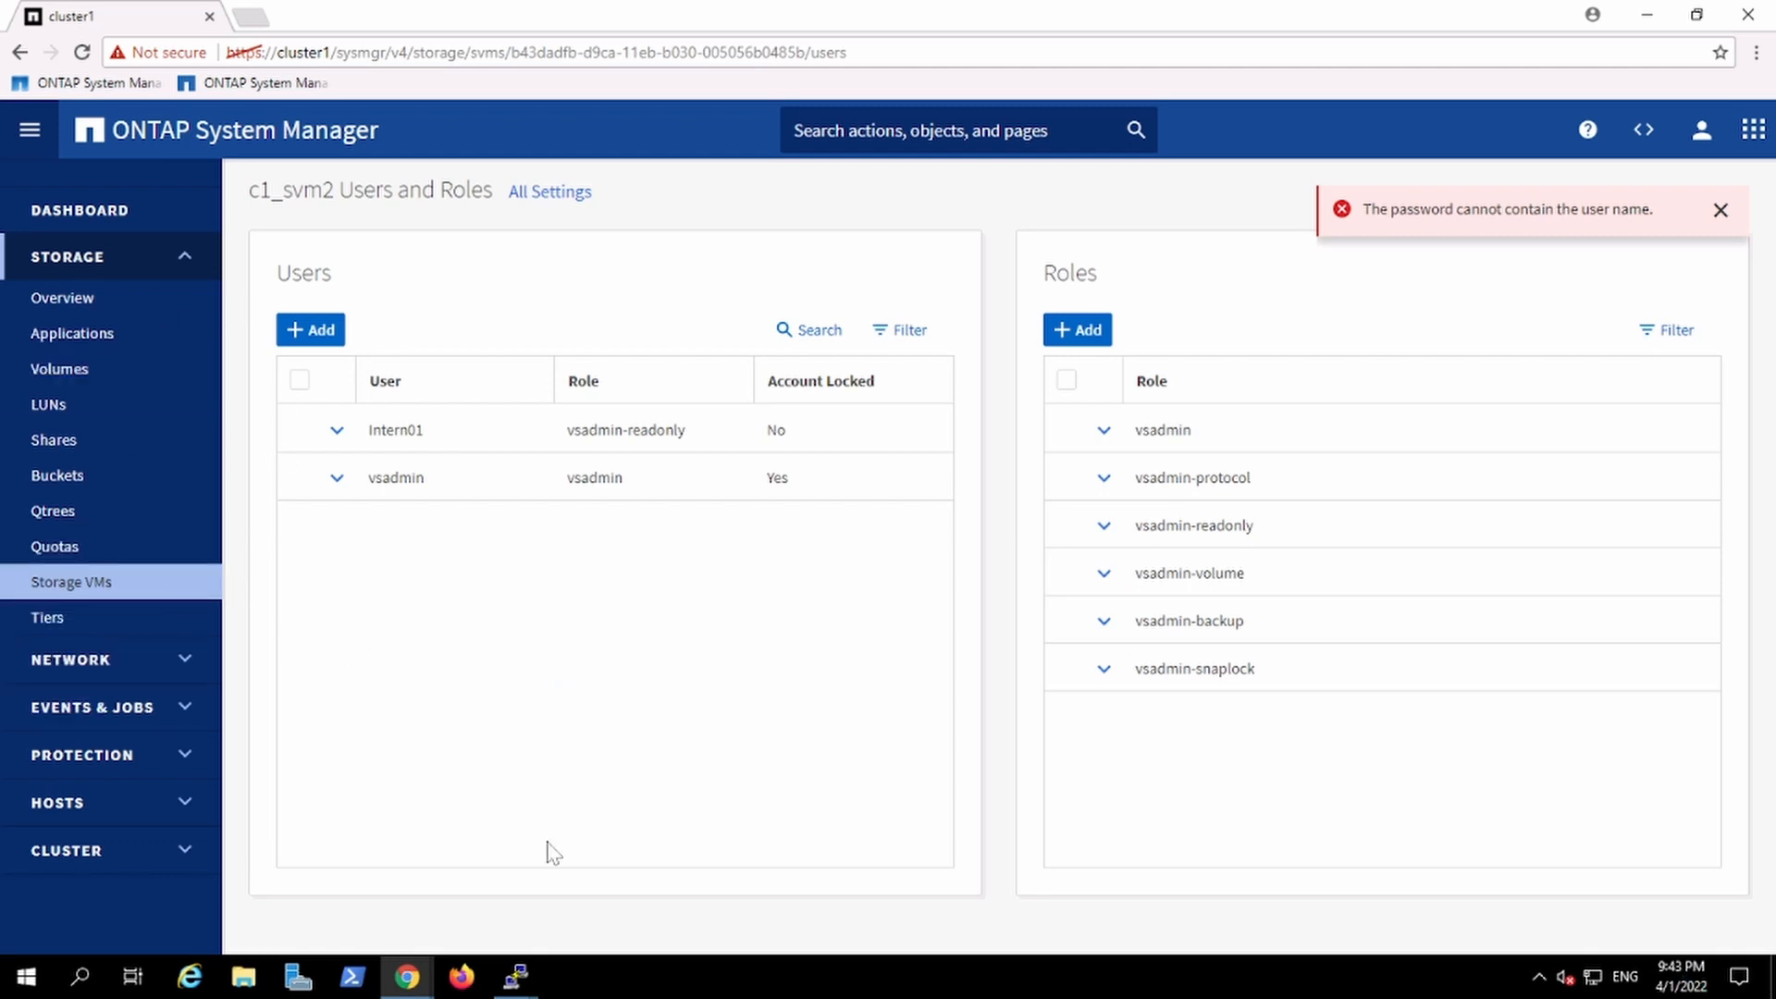
pyautogui.moveTo(537, 957)
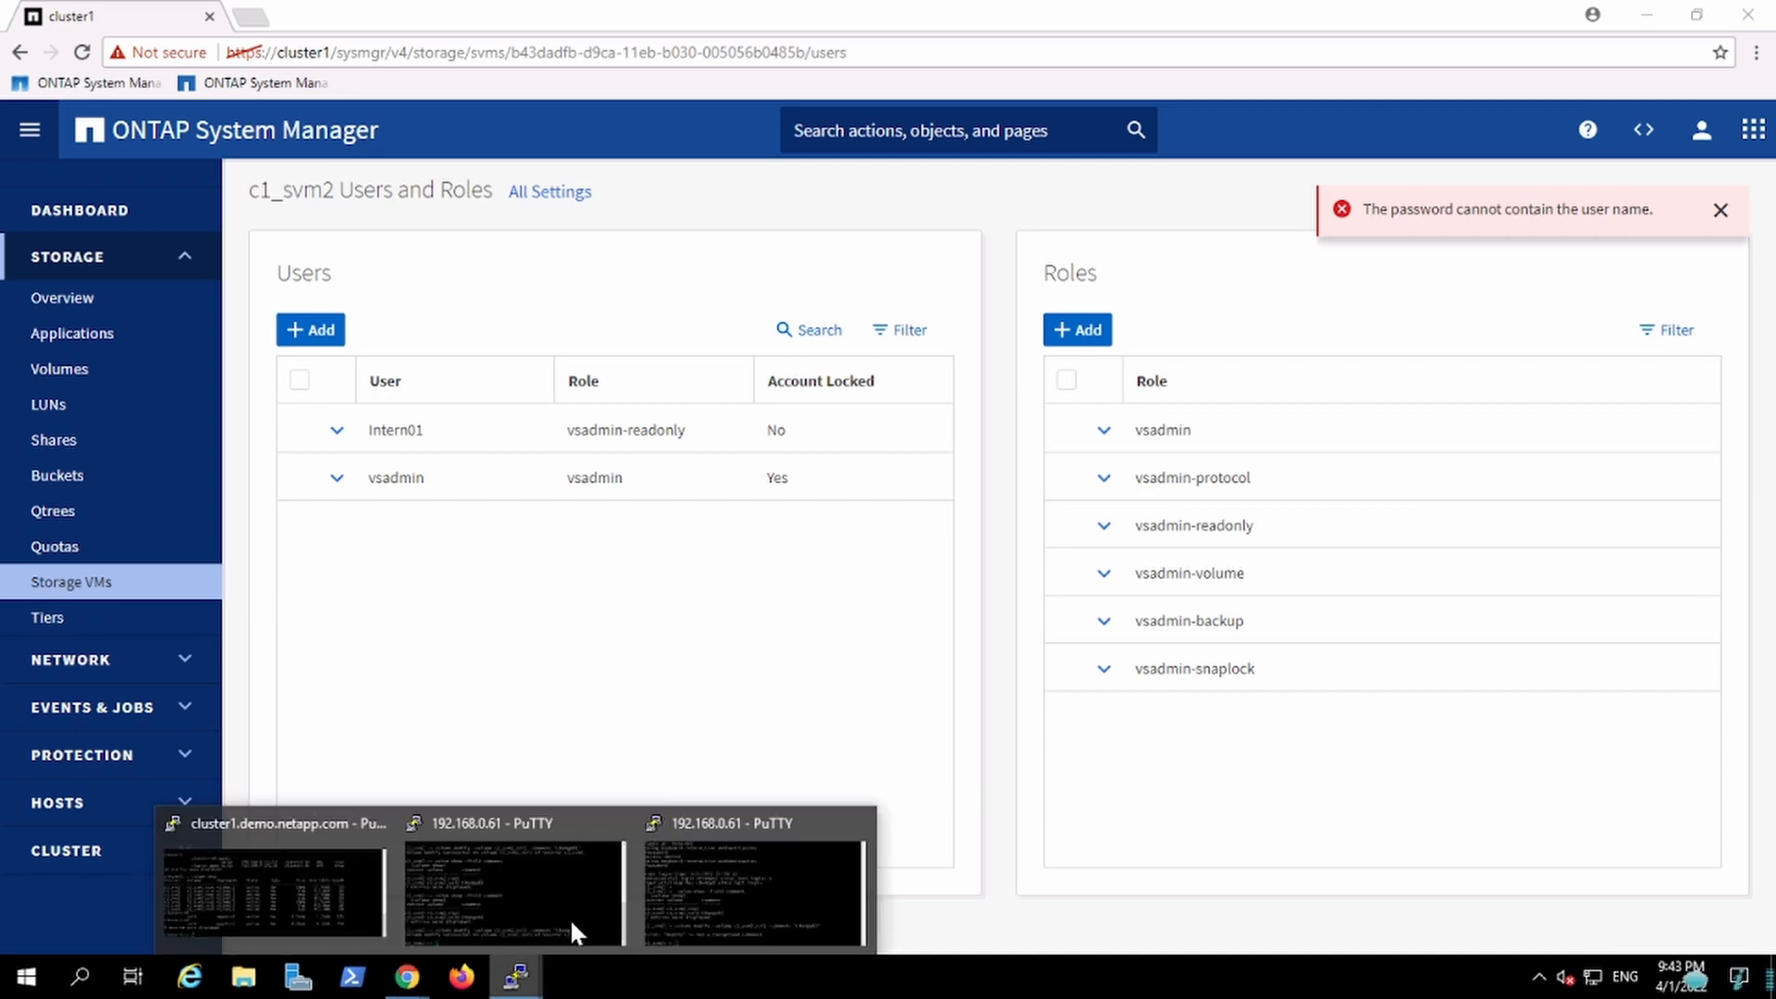
pyautogui.click(855, 821)
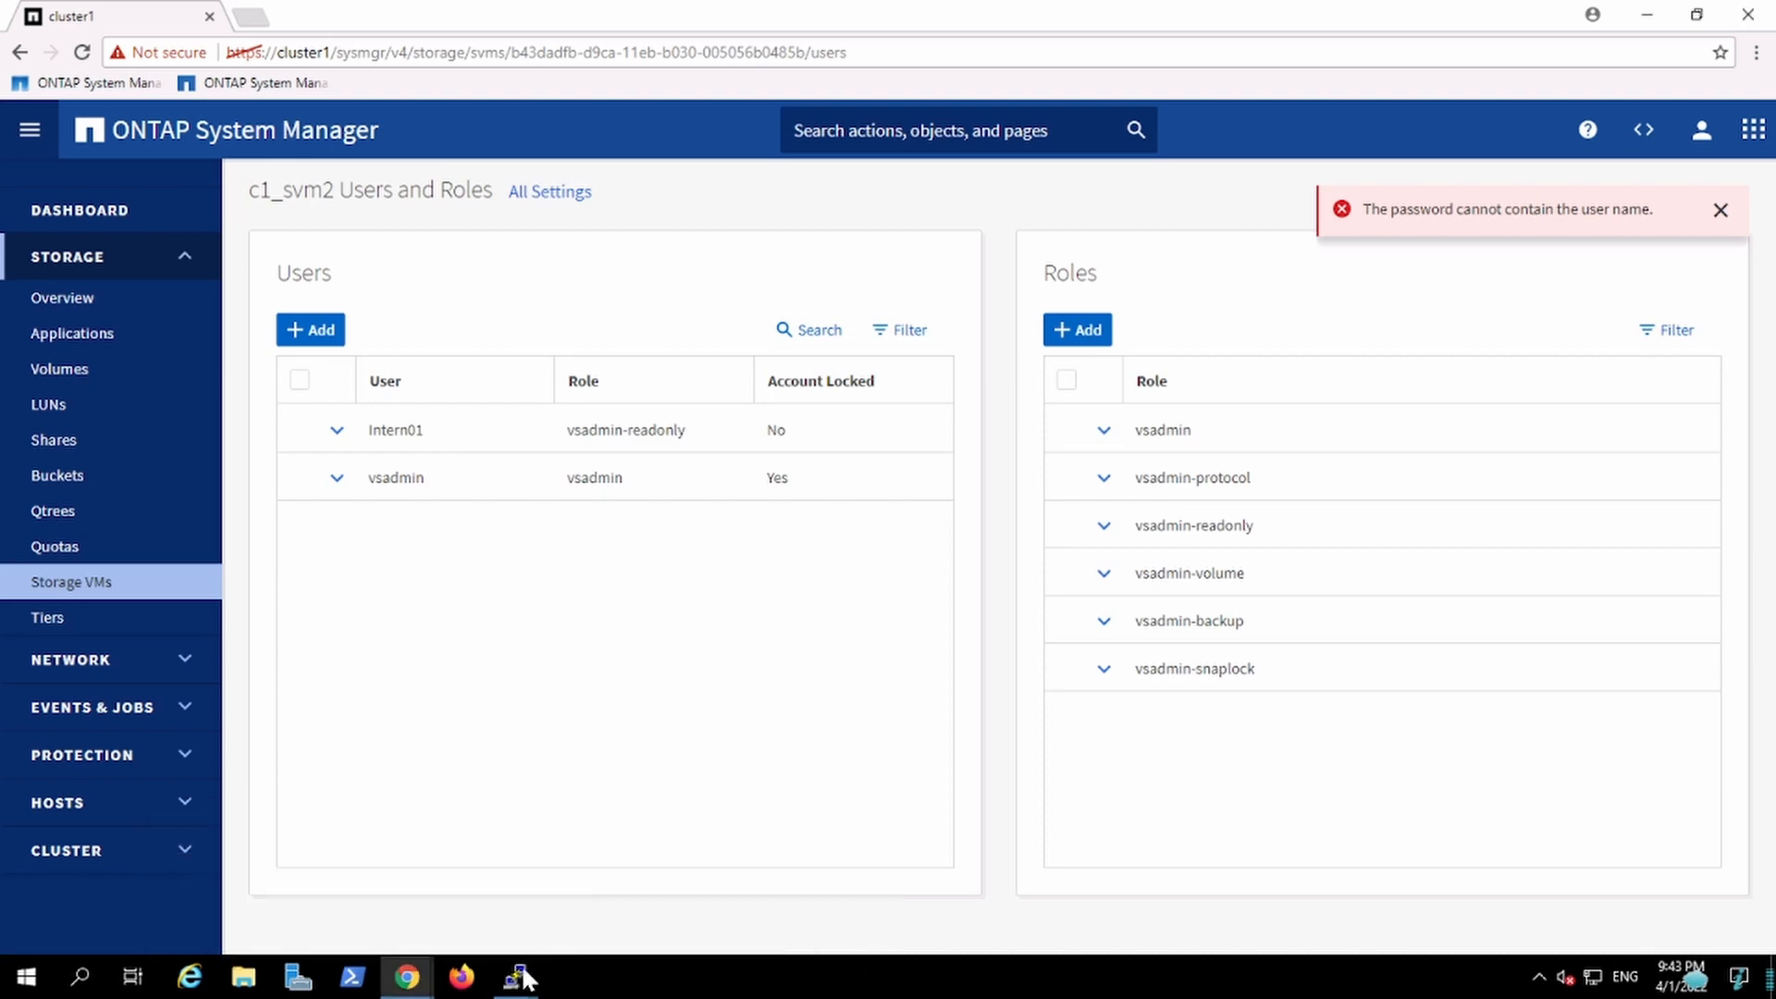